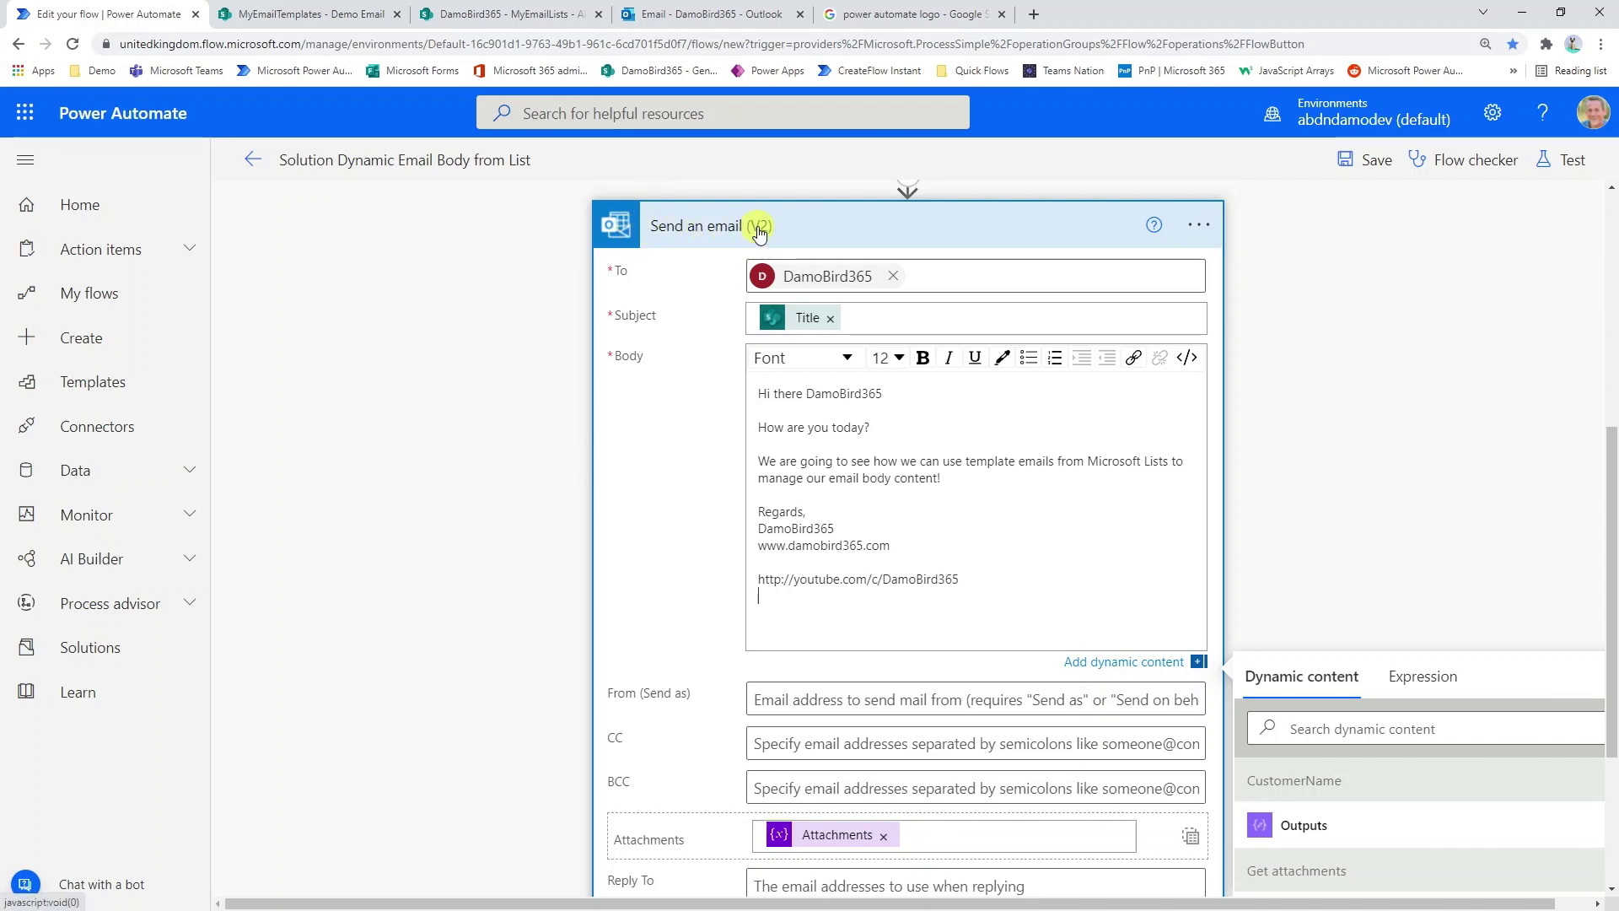
# Look over the flow's fixed email body text, then bring up the MyEmailTemplates SharePoint list
pyautogui.click(1011, 581)
pyautogui.moveTo(1011, 581); pyautogui.dragTo(755, 390)
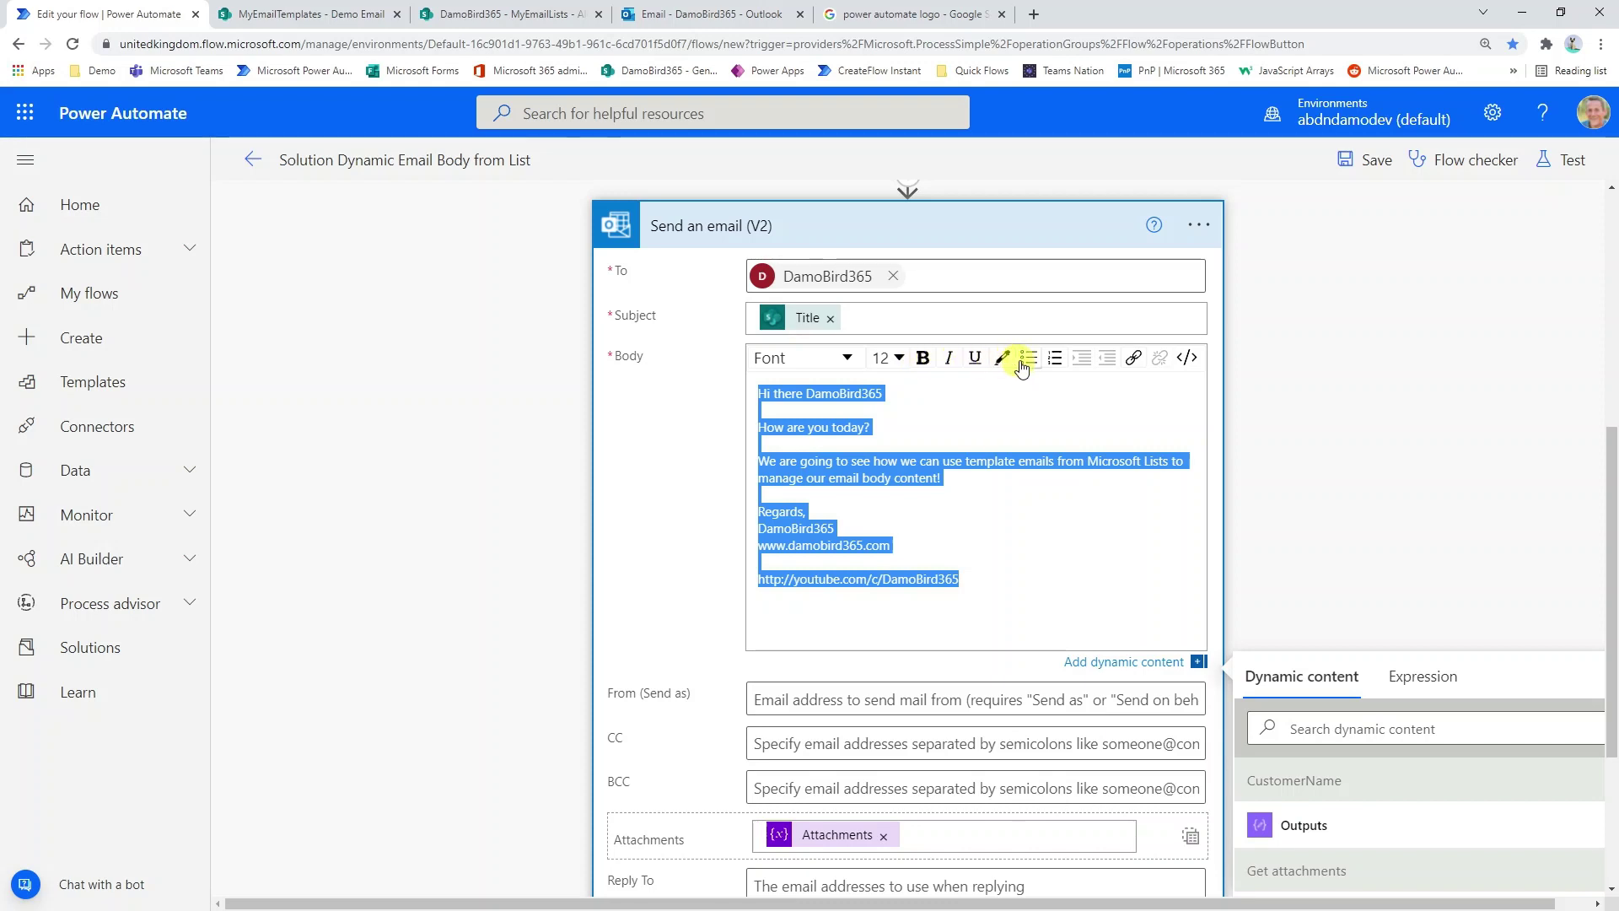
pyautogui.click(995, 576)
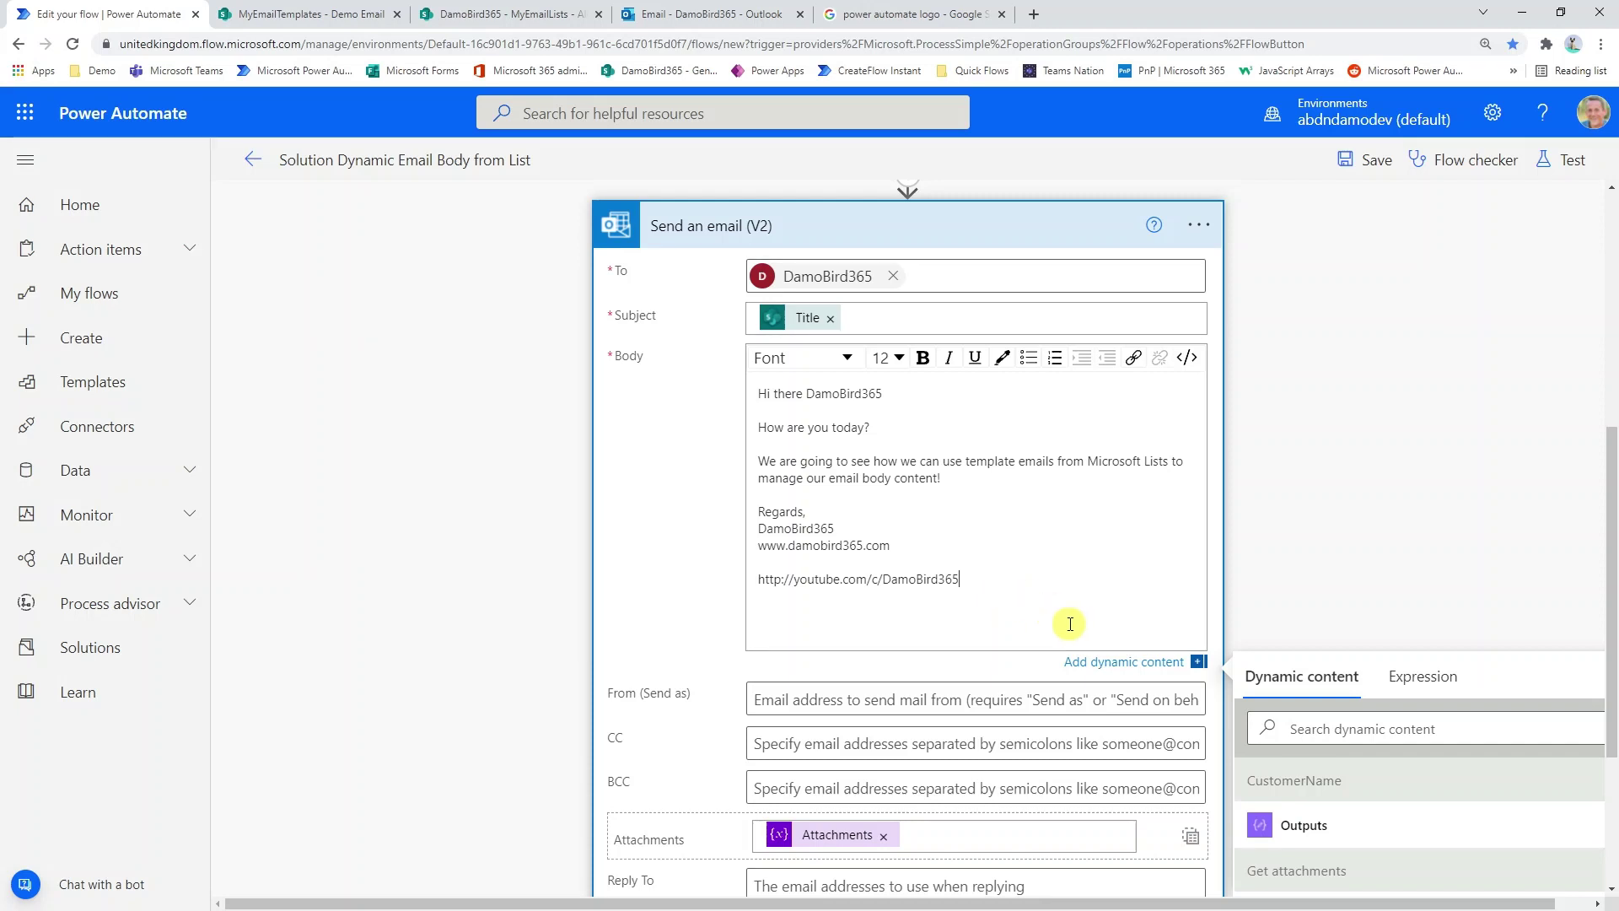
pyautogui.click(274, 14)
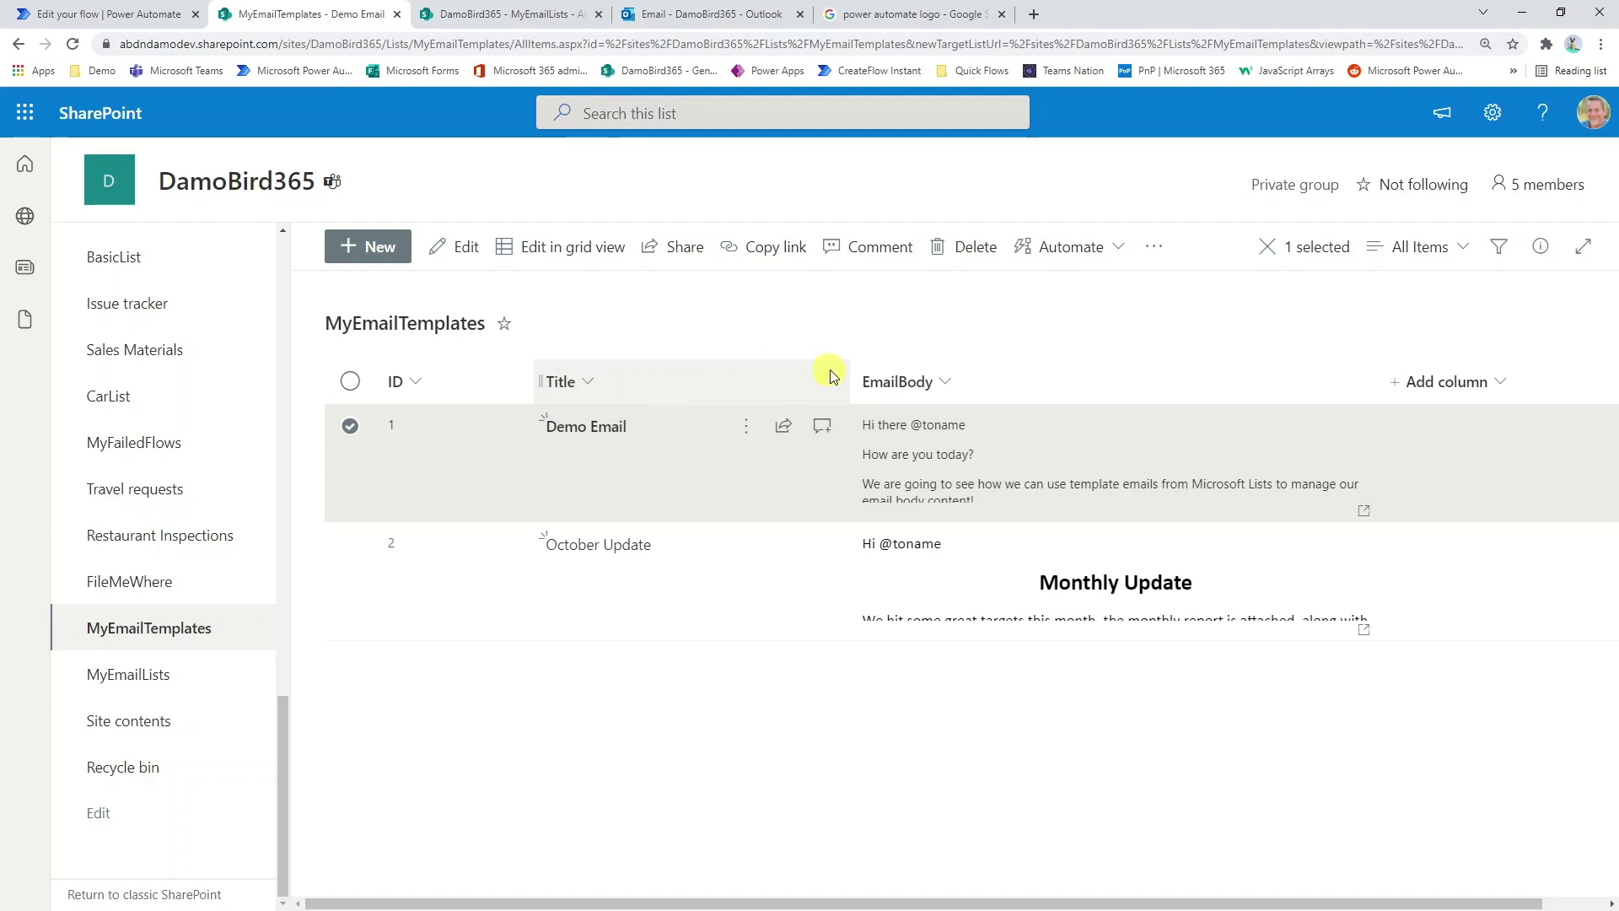
pyautogui.click(946, 385)
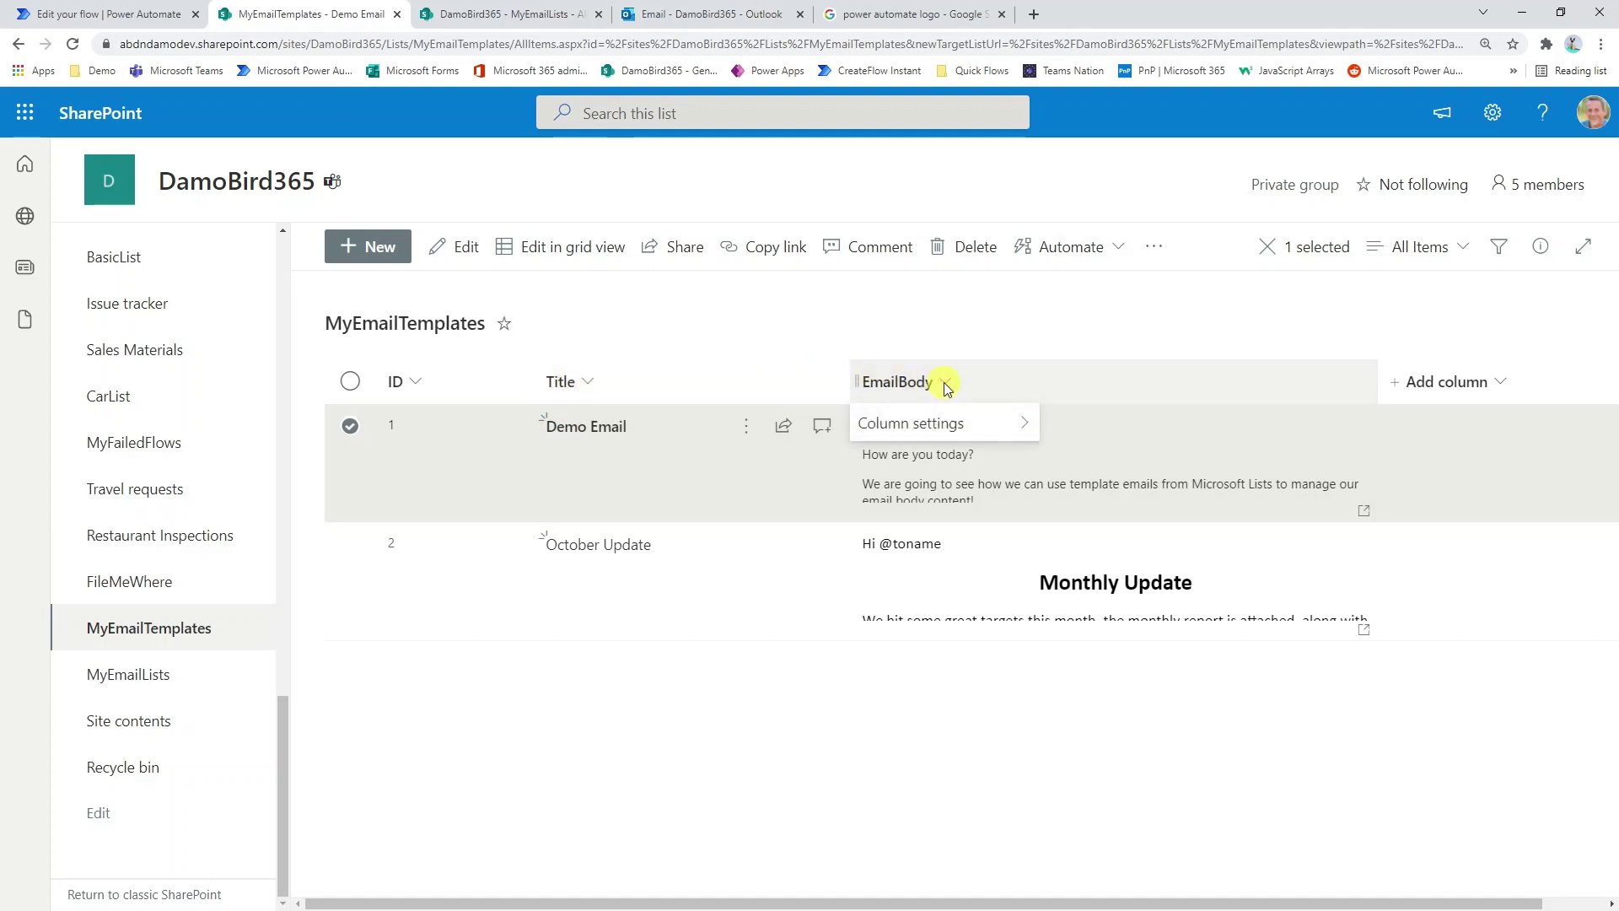
pyautogui.click(950, 424)
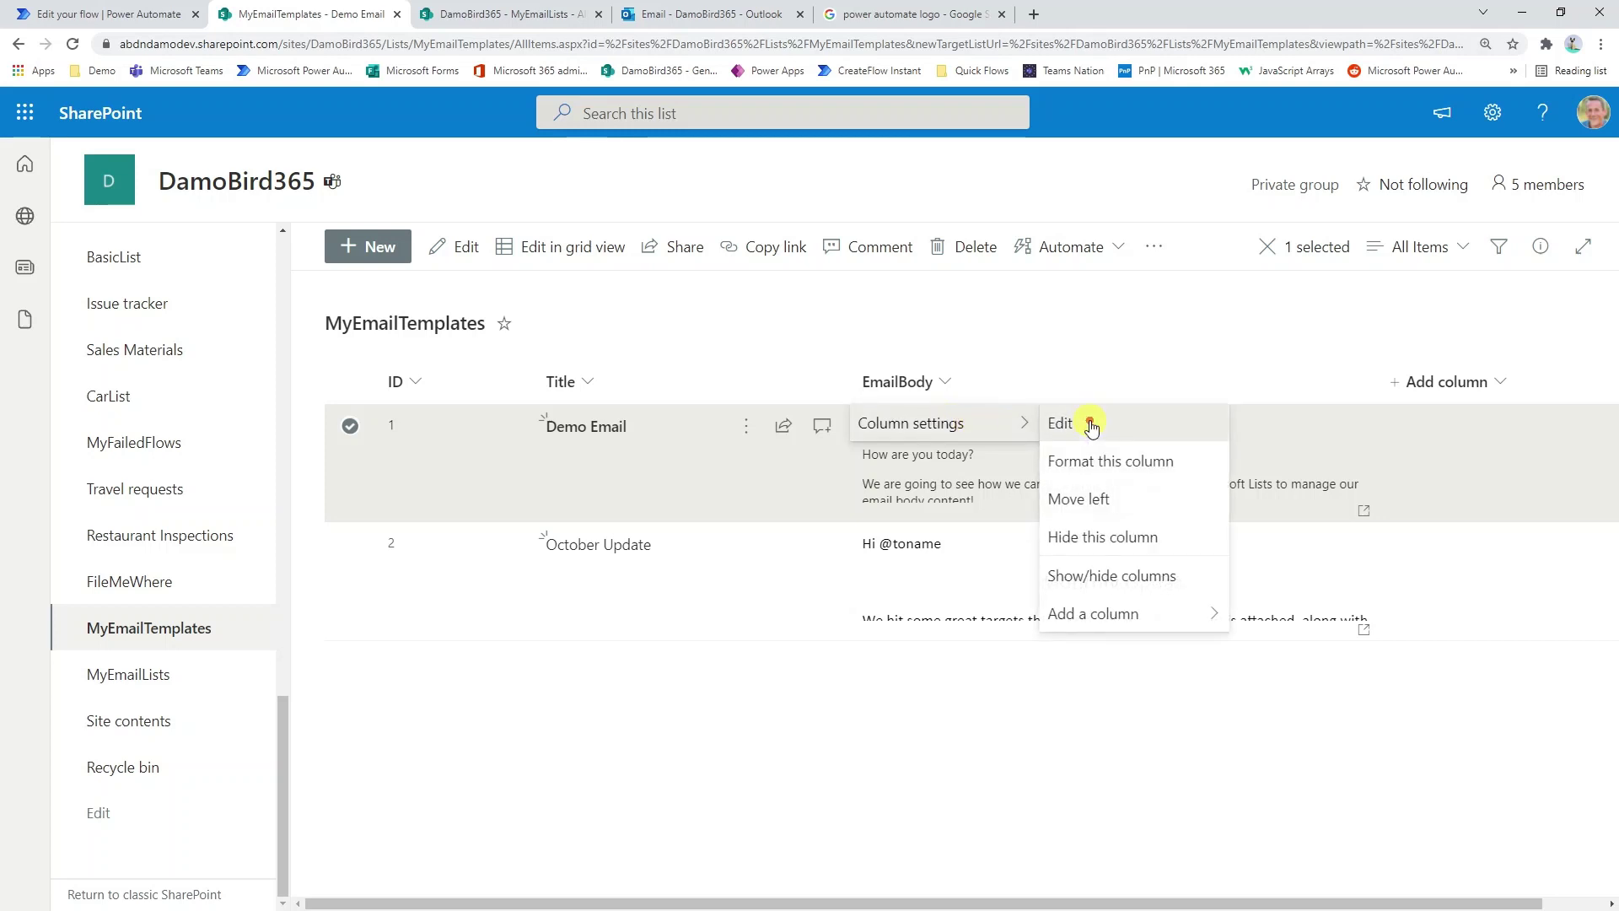
pyautogui.click(1090, 424)
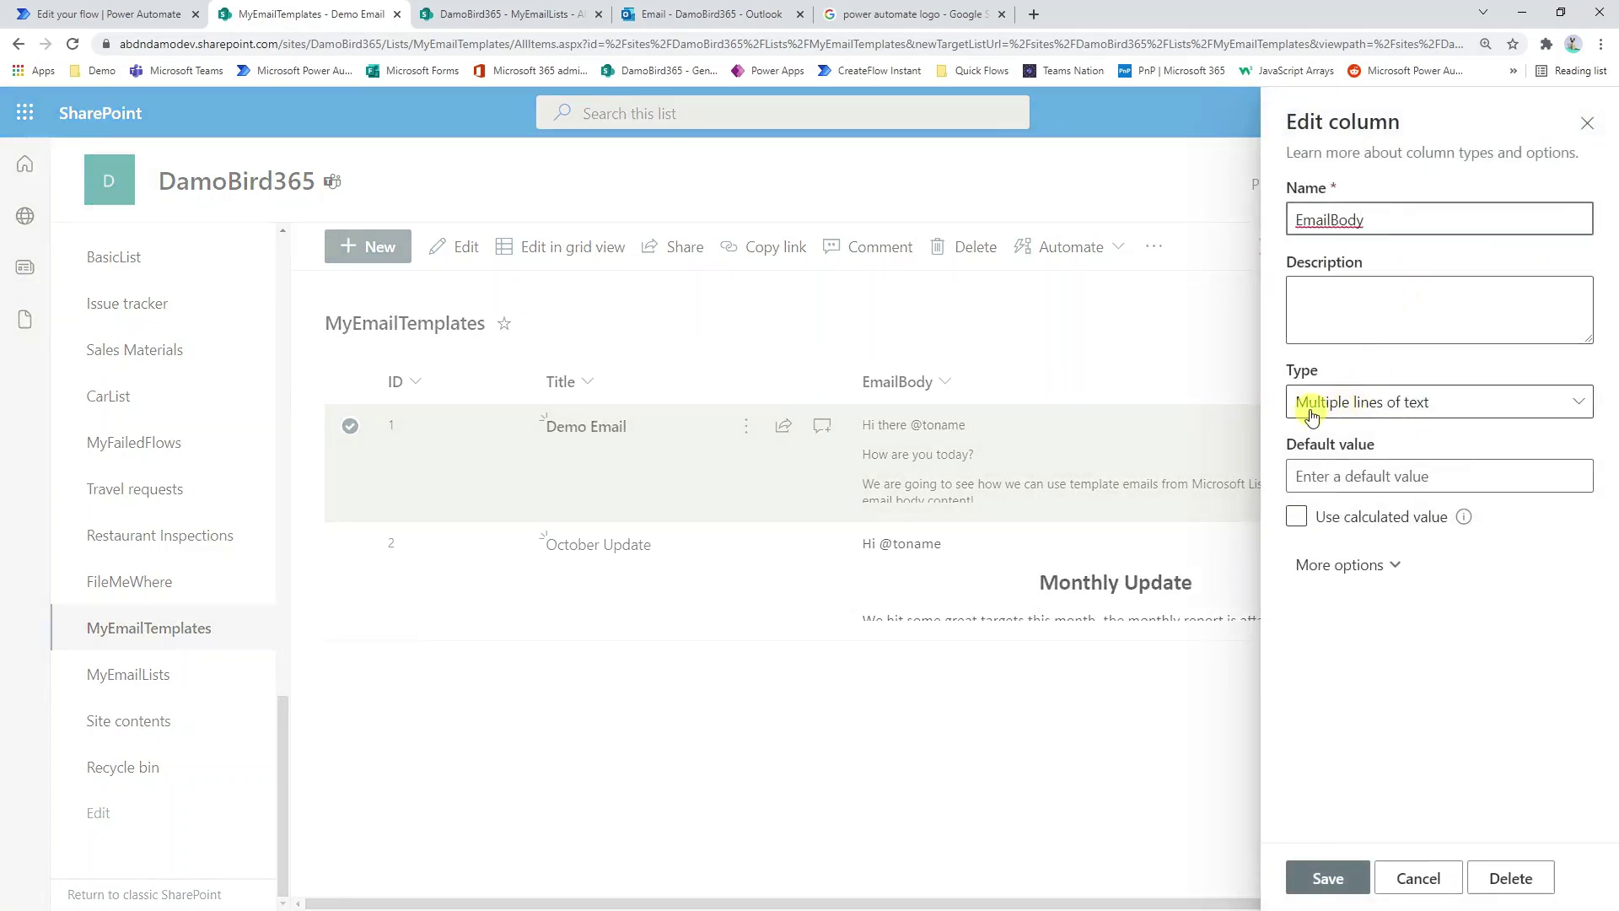
pyautogui.click(1358, 570)
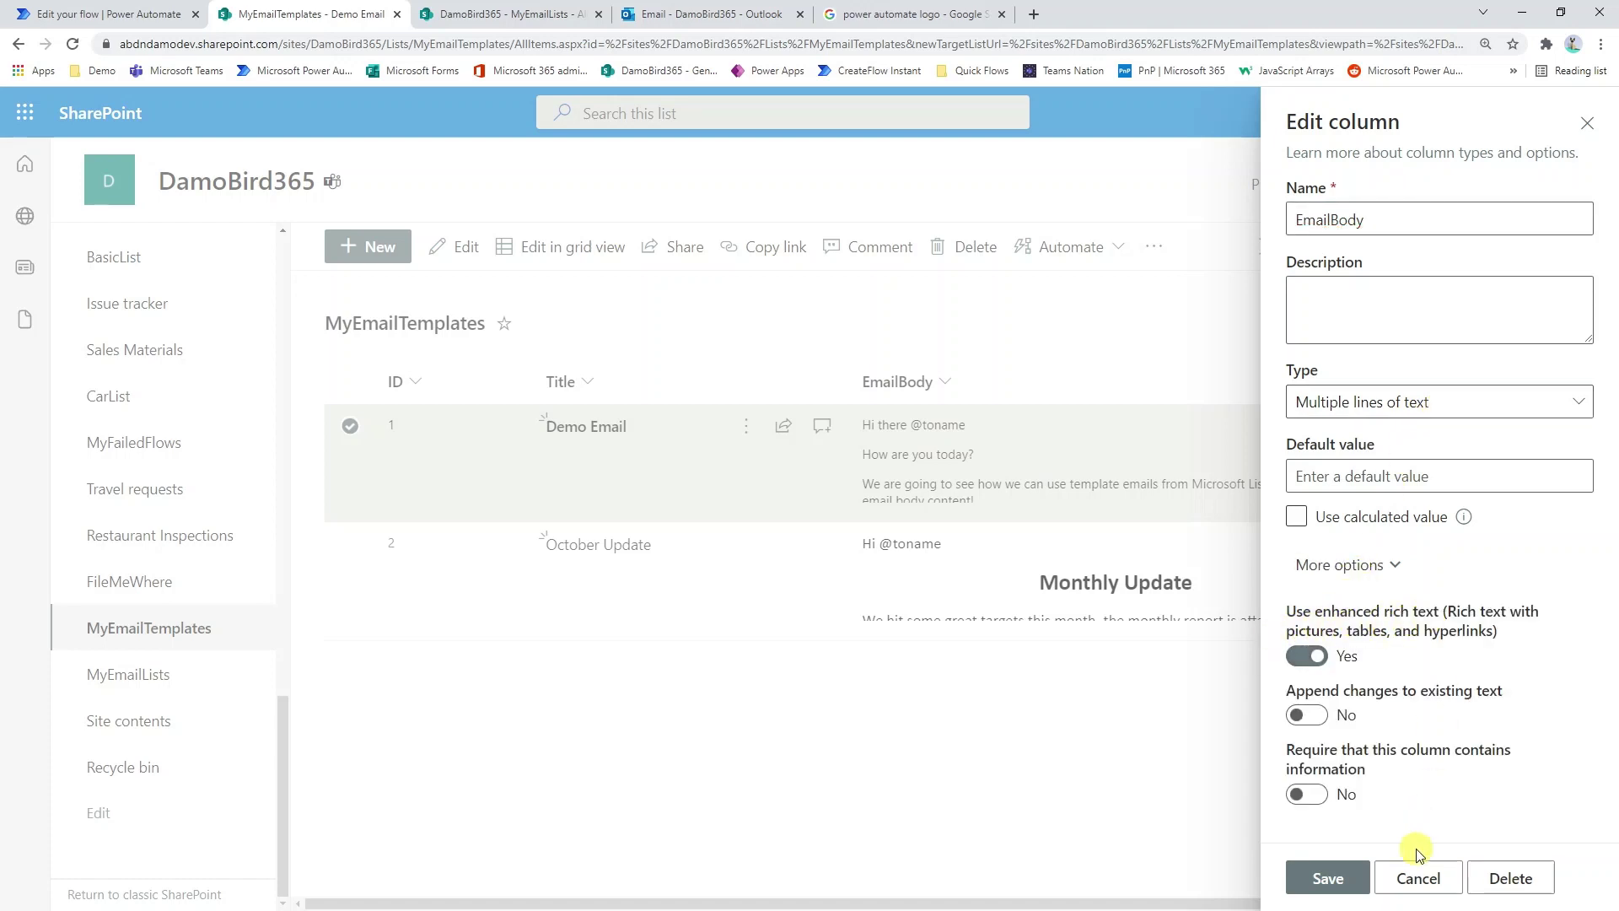
pyautogui.click(1420, 878)
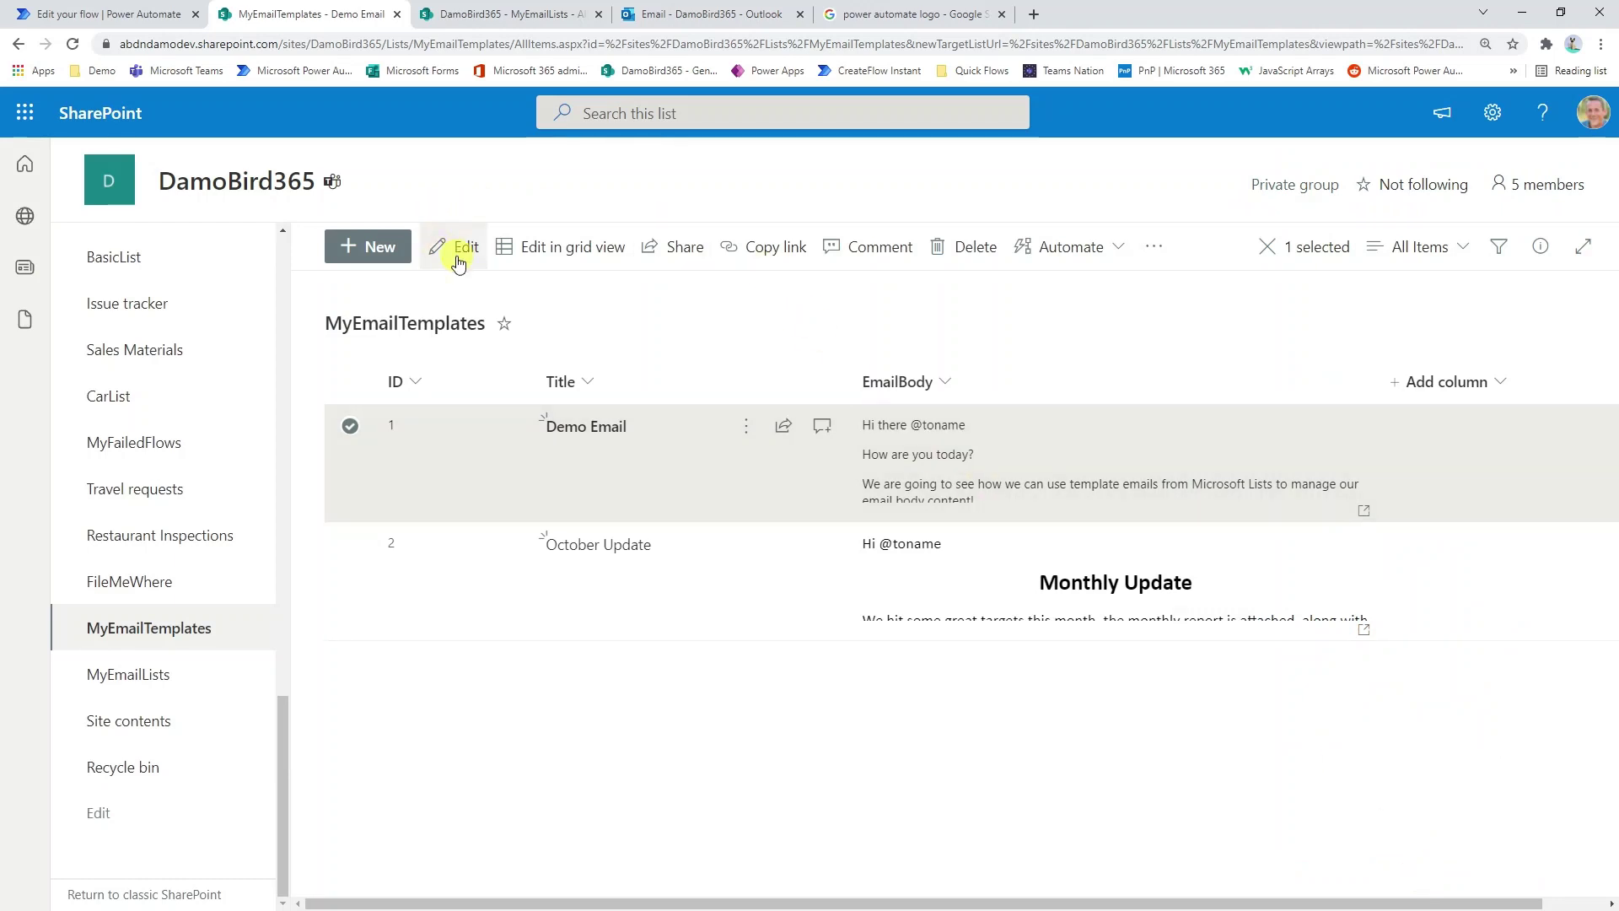
# Inspect Demo Email's EmailBody in the rich-text editor, then return to the flow's Send an email step
pyautogui.click(458, 262)
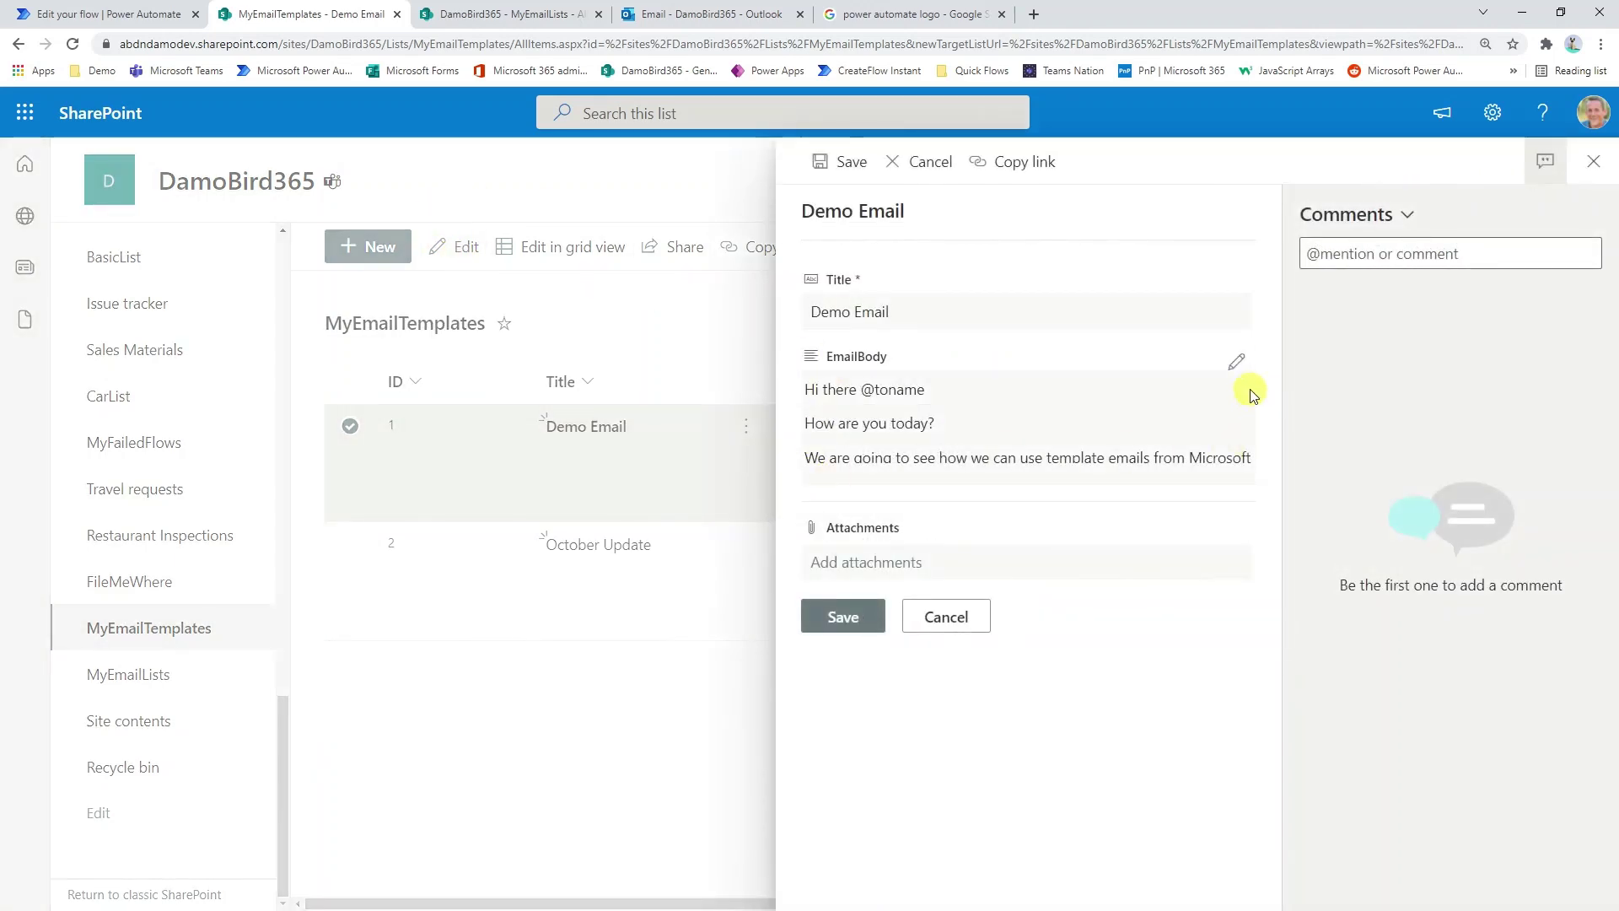
pyautogui.click(1236, 363)
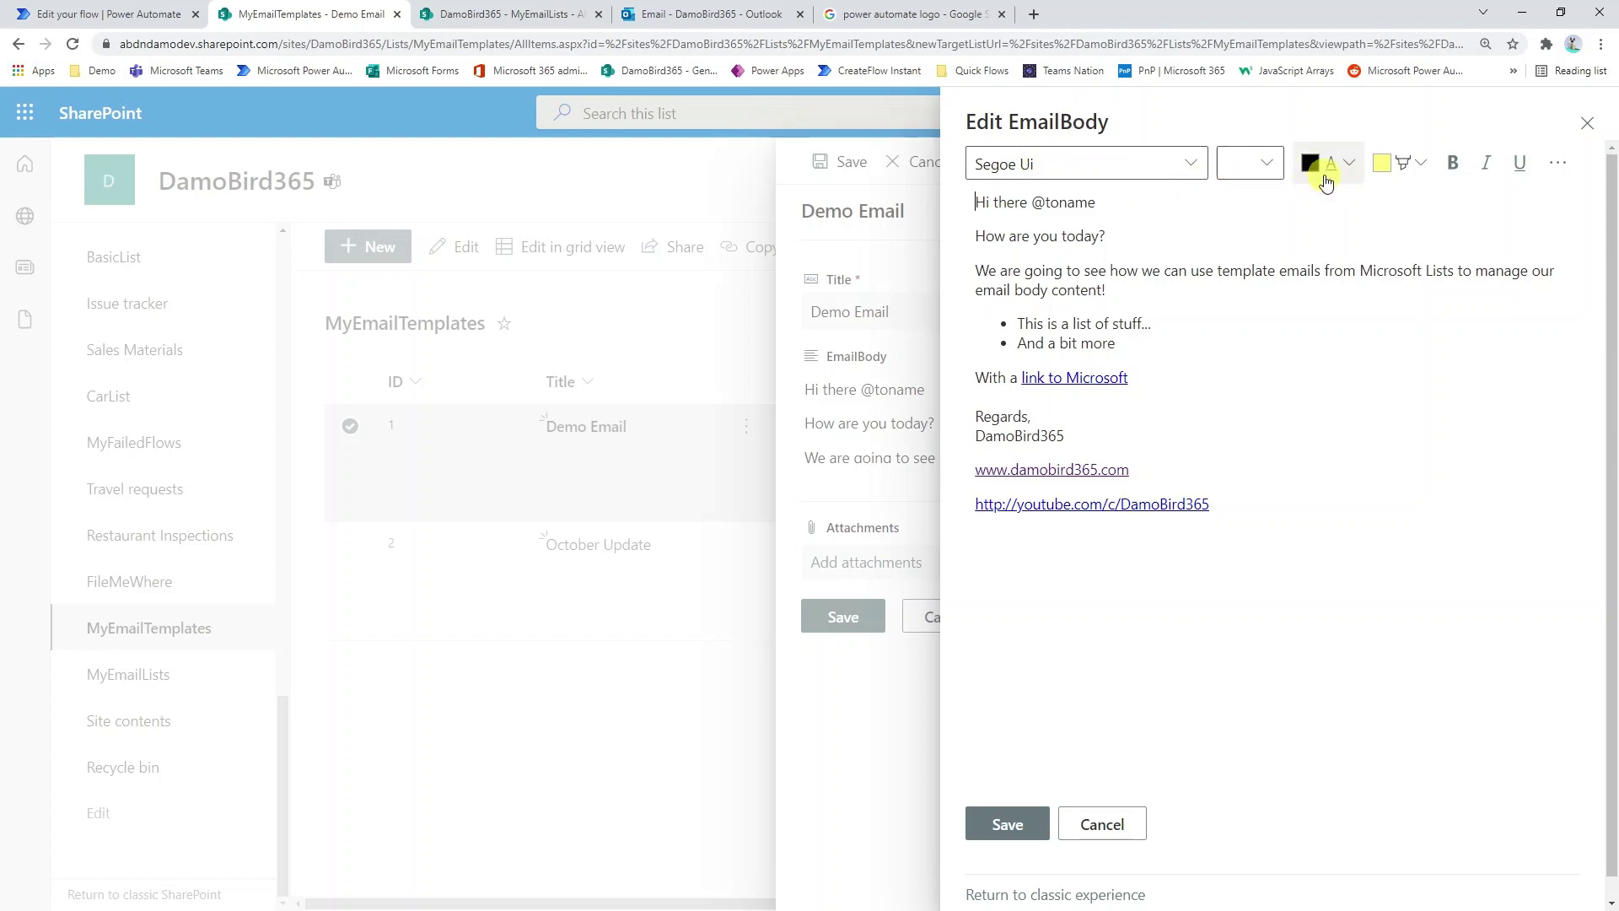
pyautogui.click(1568, 170)
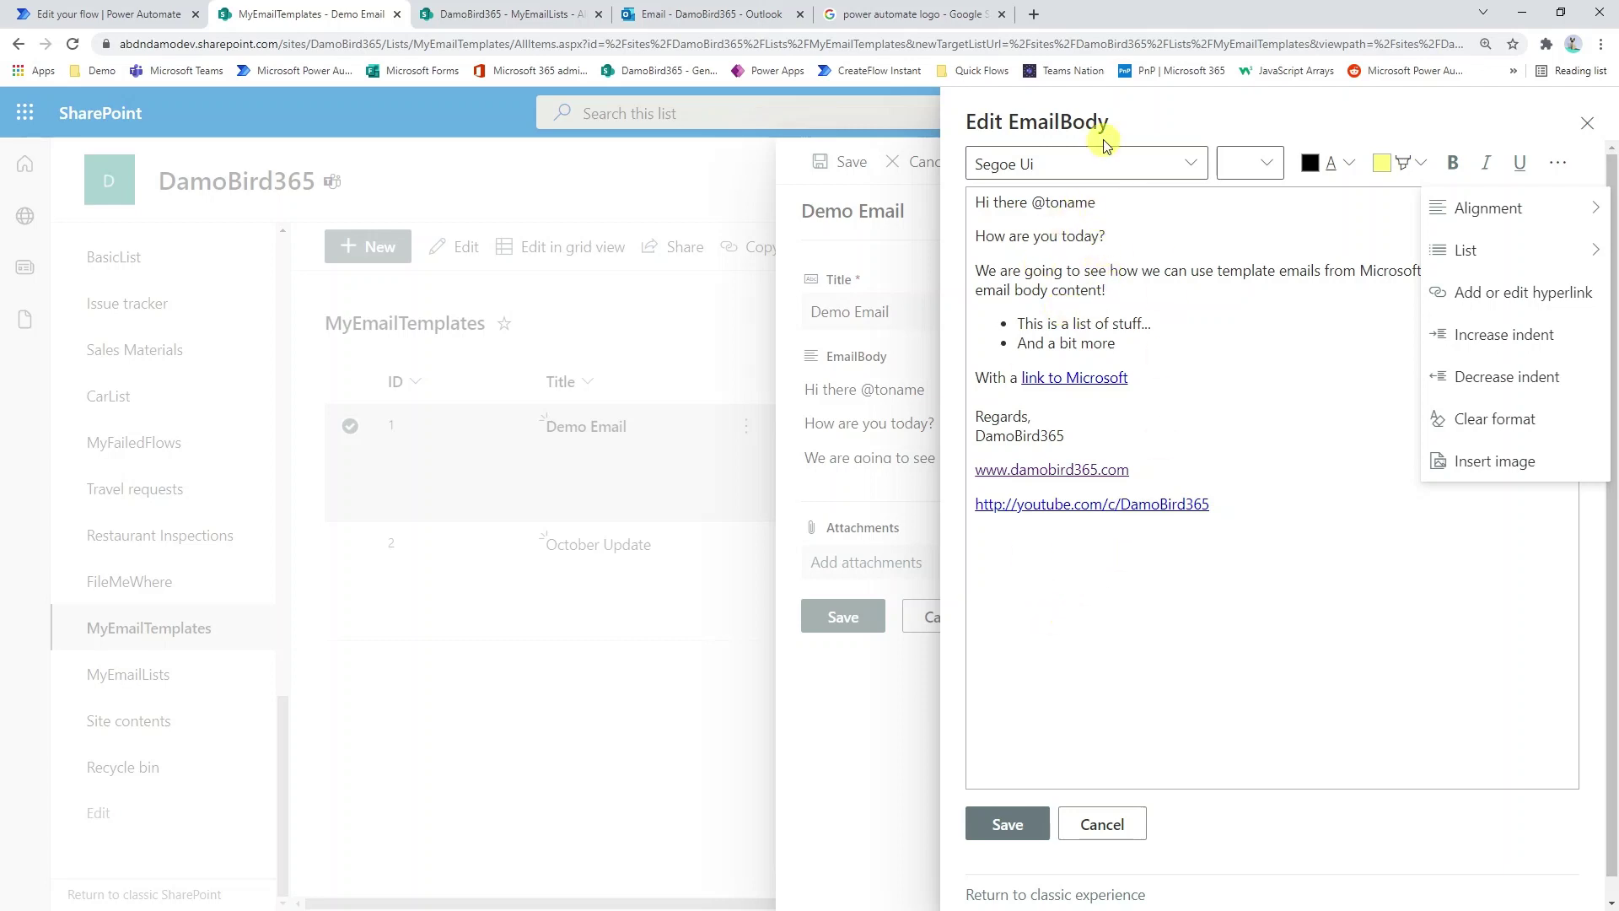
pyautogui.click(115, 15)
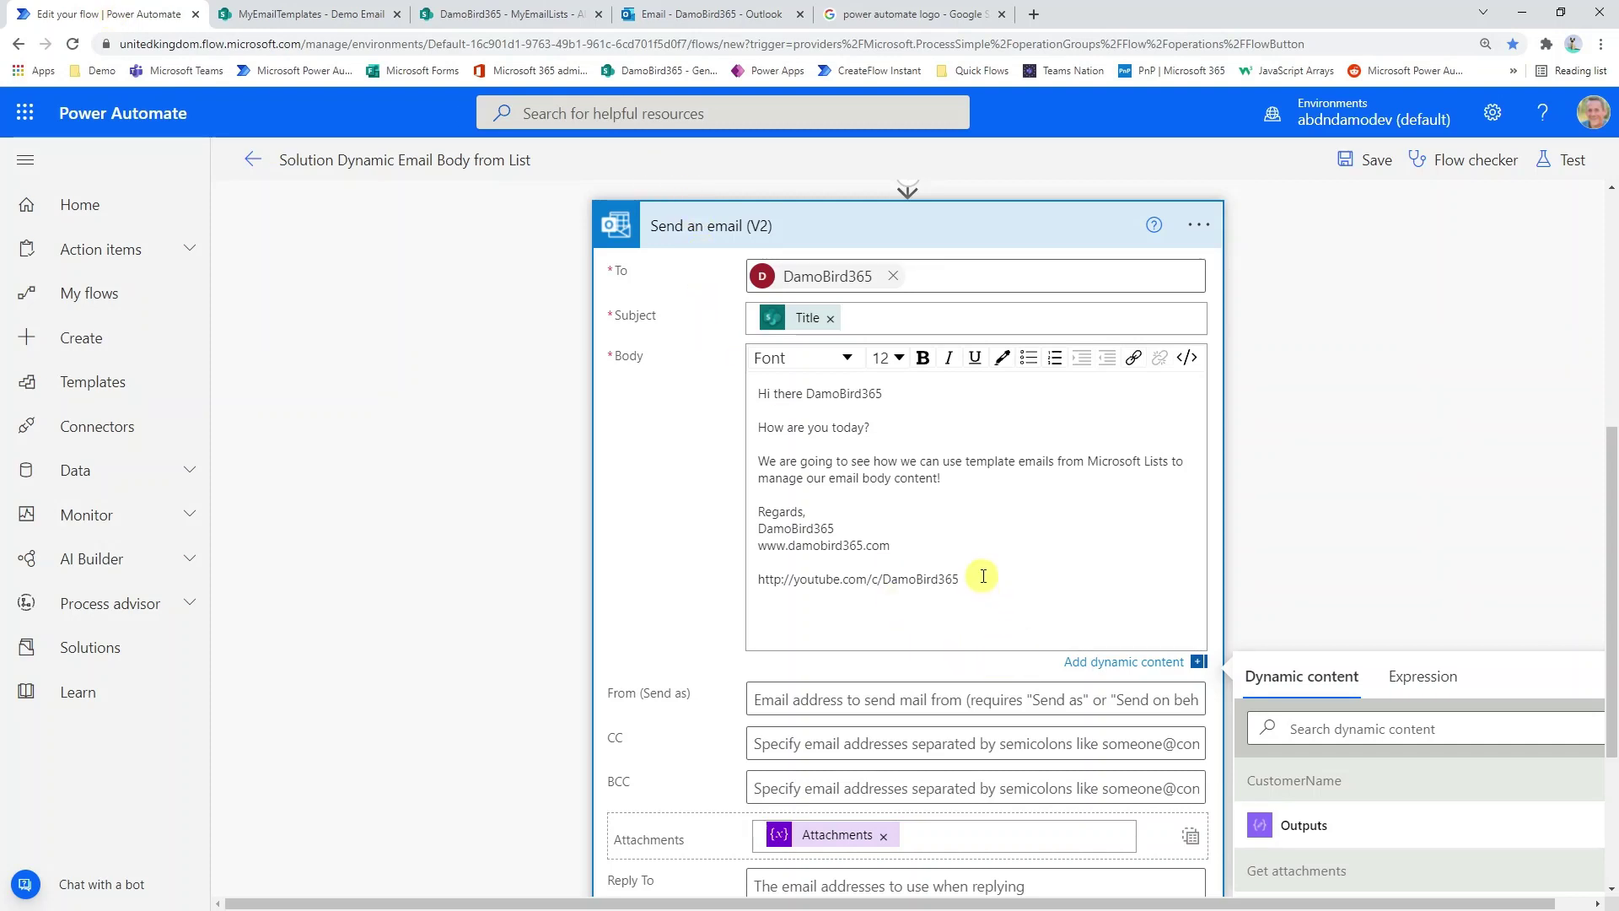
pyautogui.scroll(5, 983, 579)
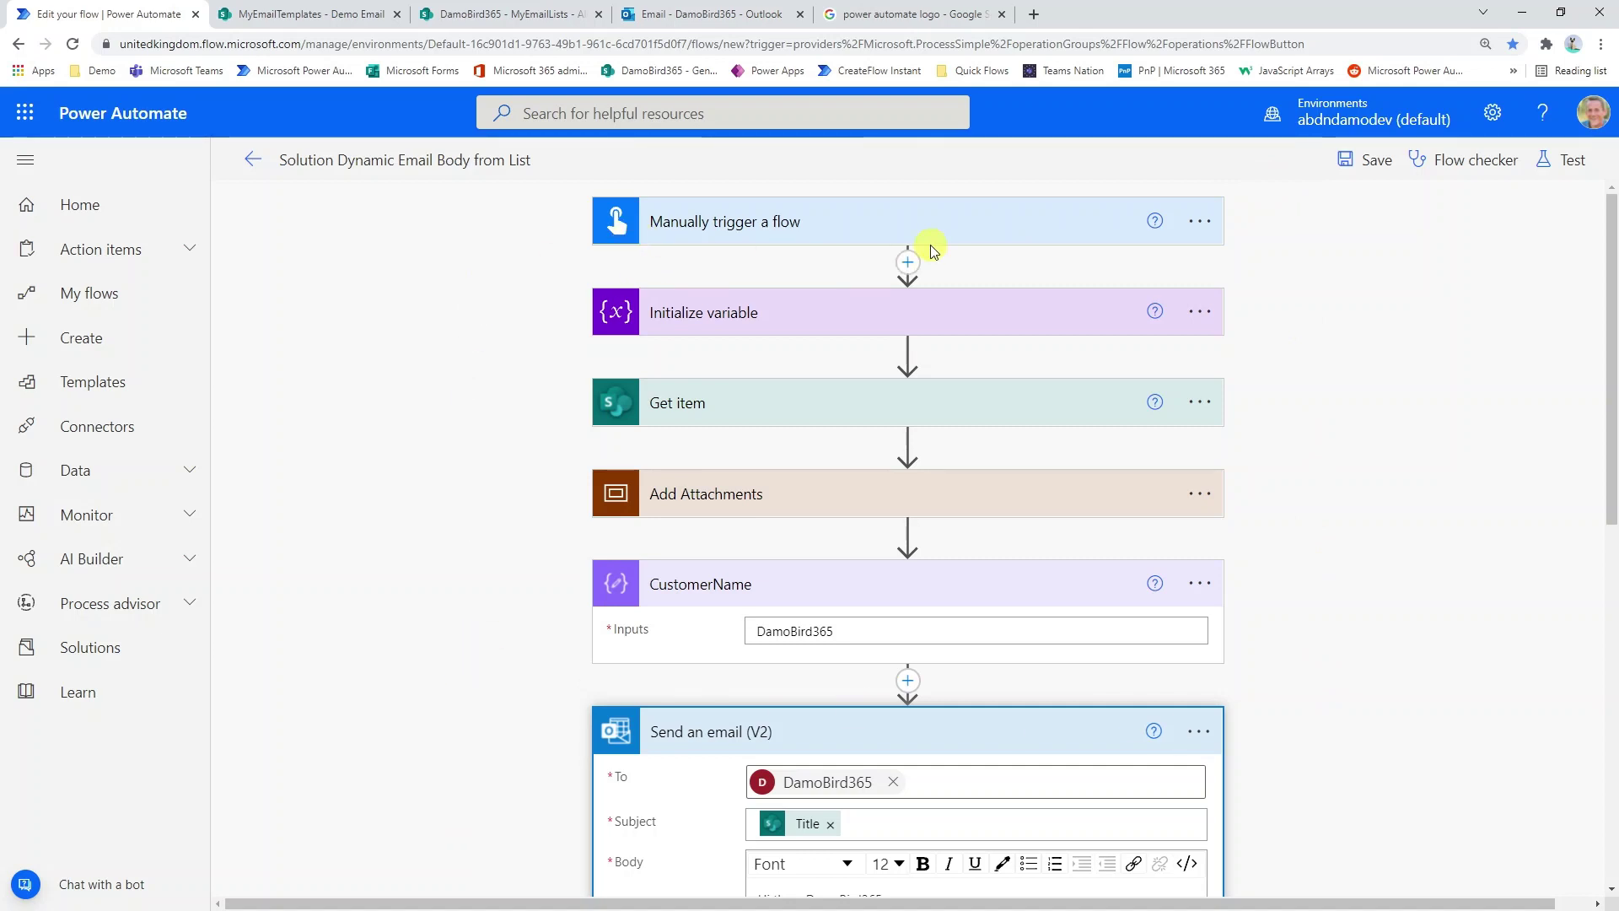
pyautogui.click(664, 320)
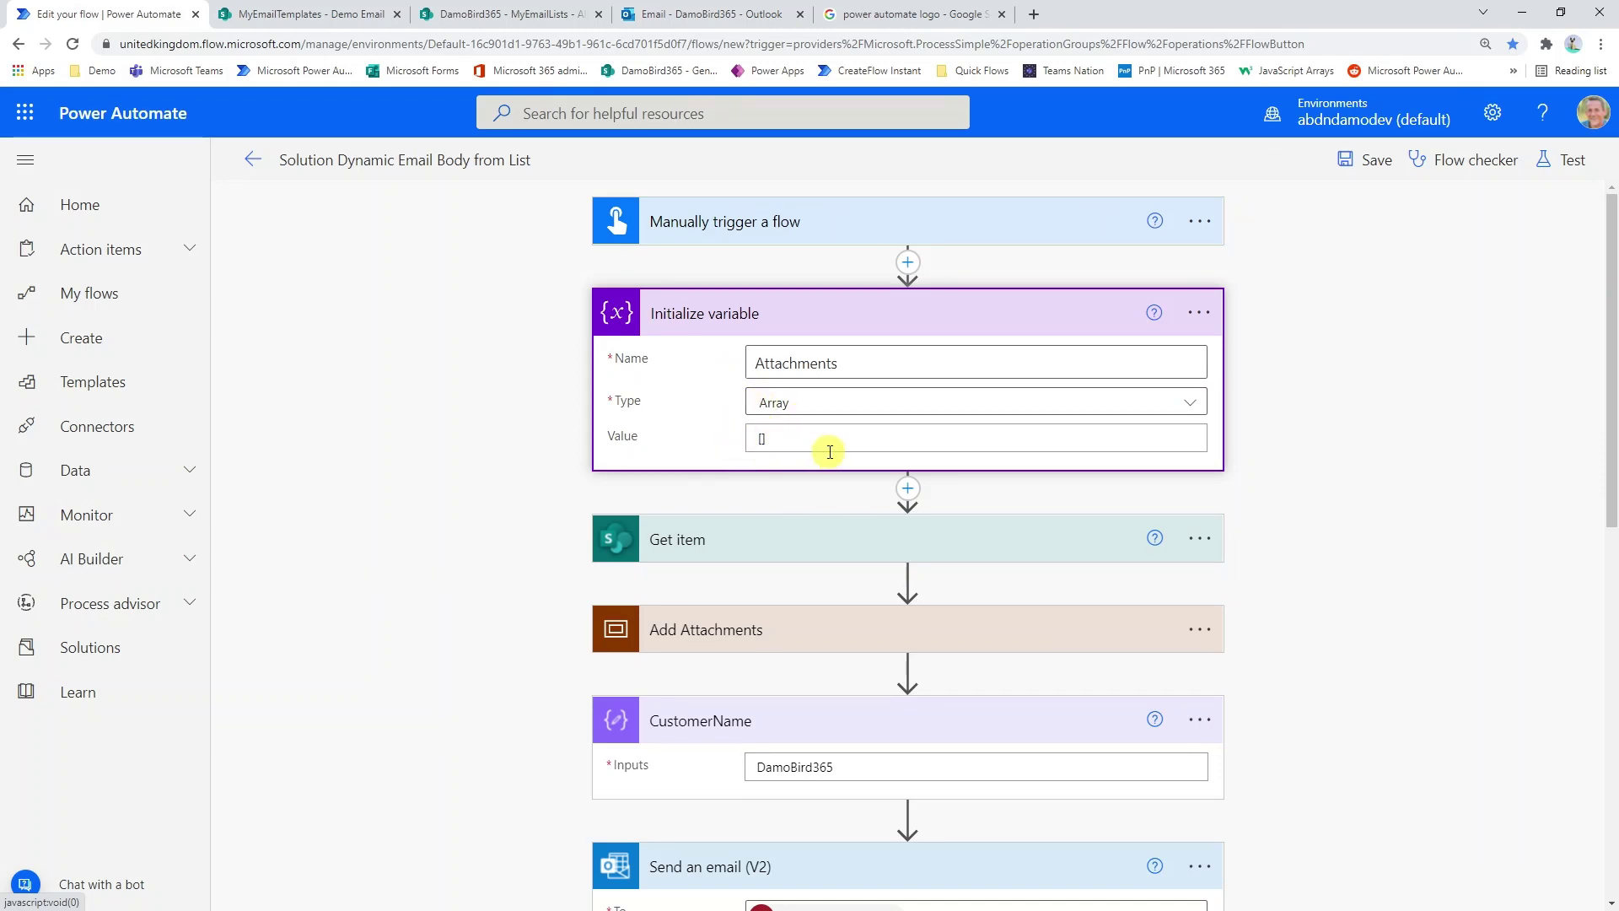
pyautogui.click(914, 313)
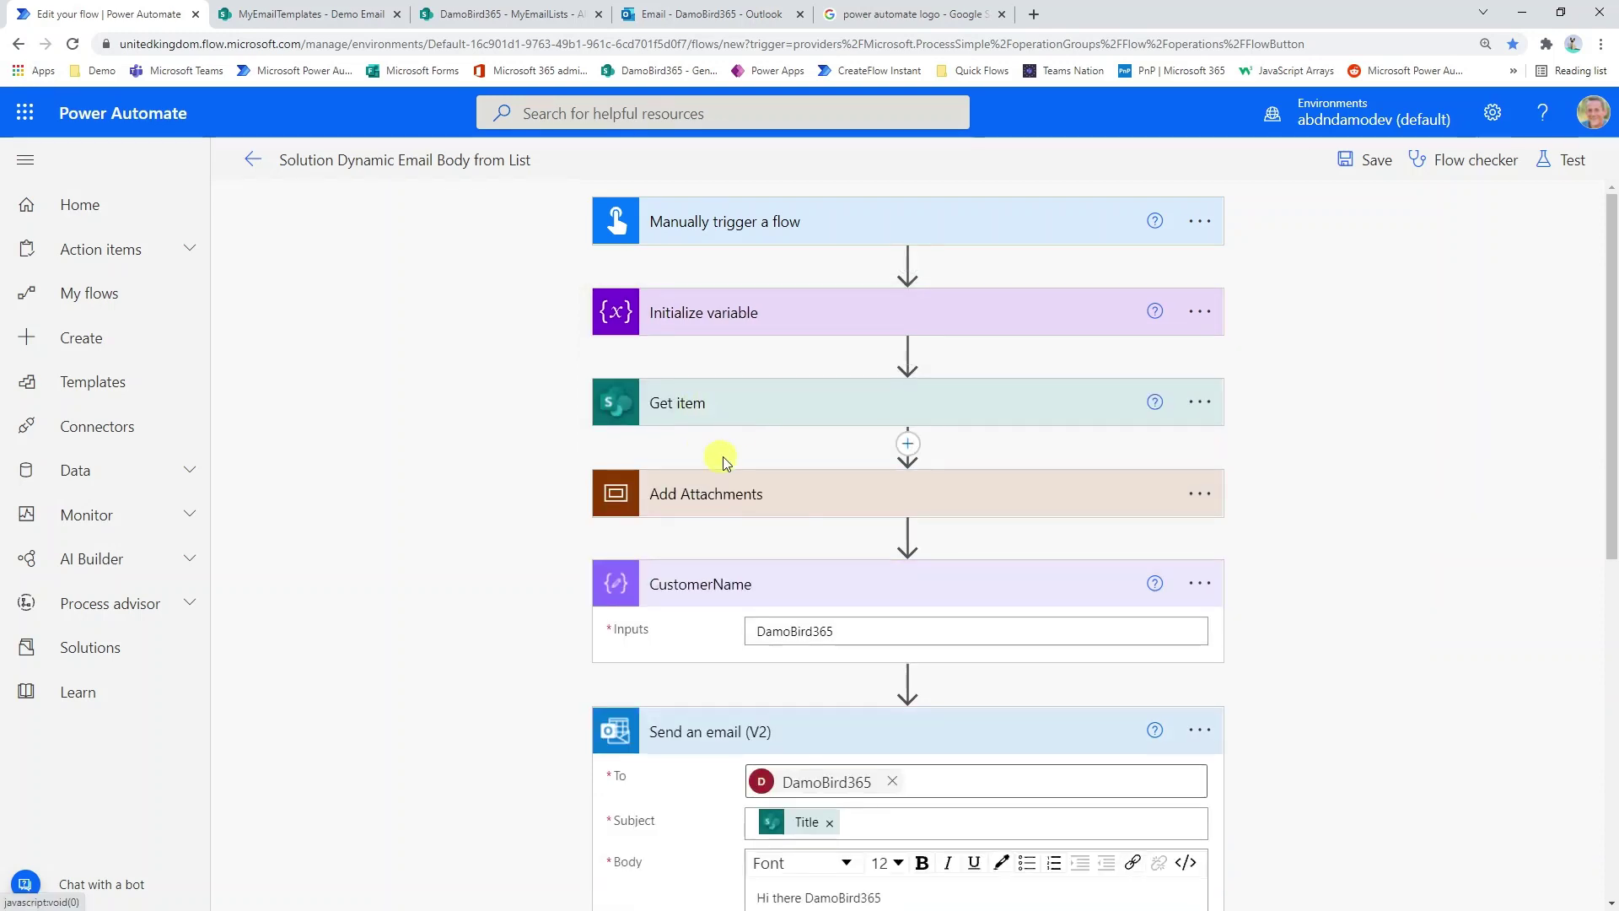
pyautogui.click(738, 415)
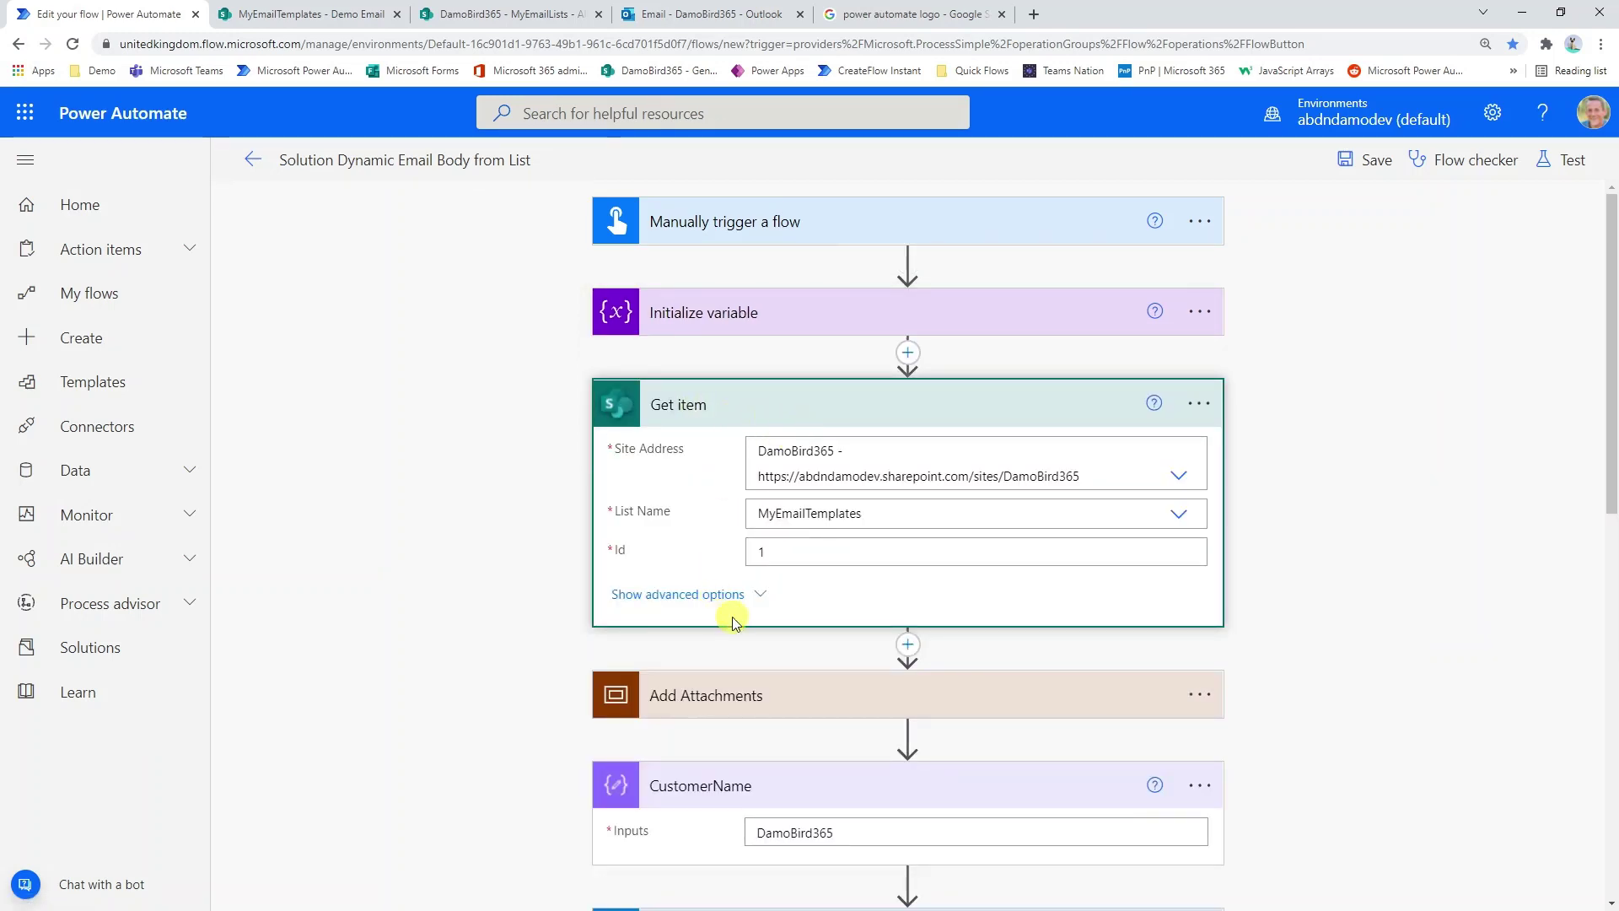
pyautogui.click(782, 552)
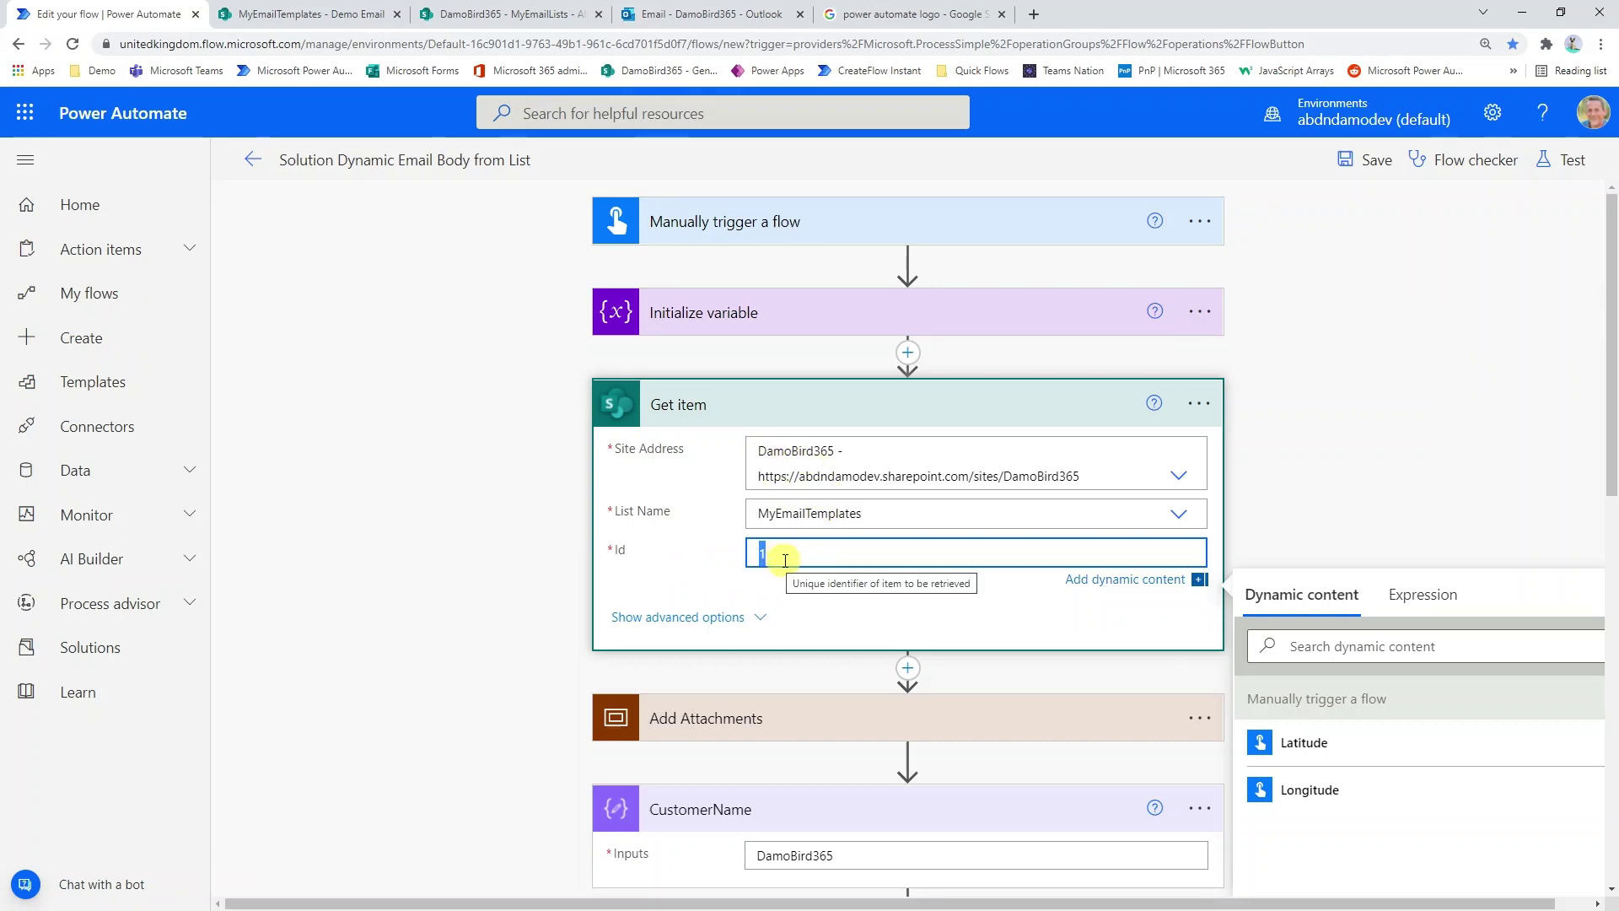
pyautogui.click(787, 408)
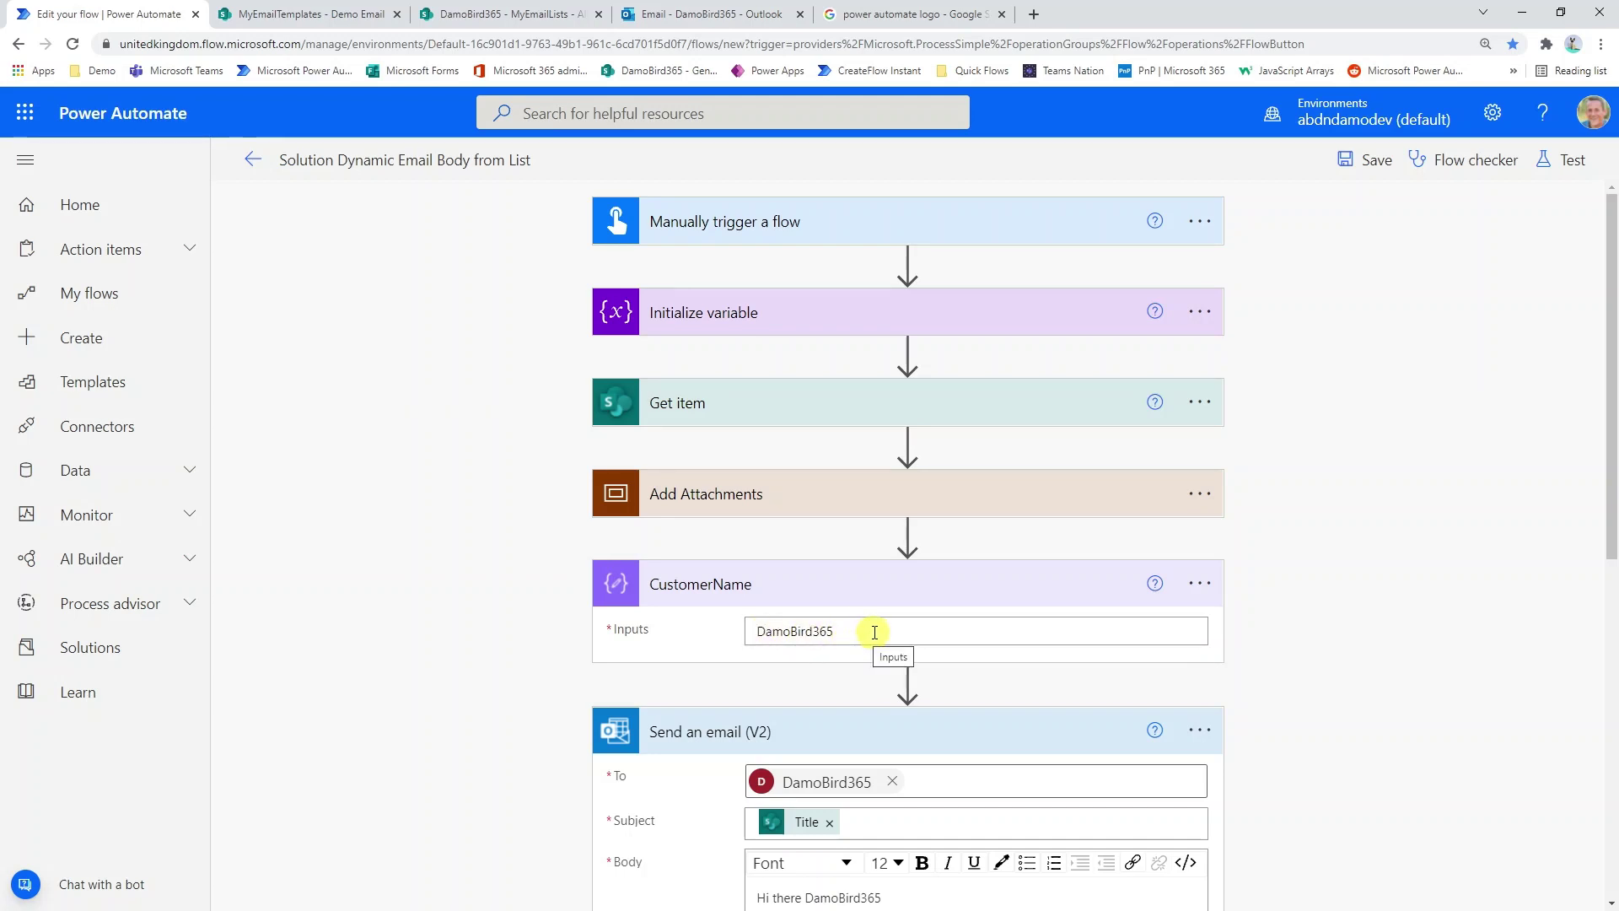
pyautogui.click(874, 632)
pyautogui.moveTo(860, 632); pyautogui.dragTo(748, 621)
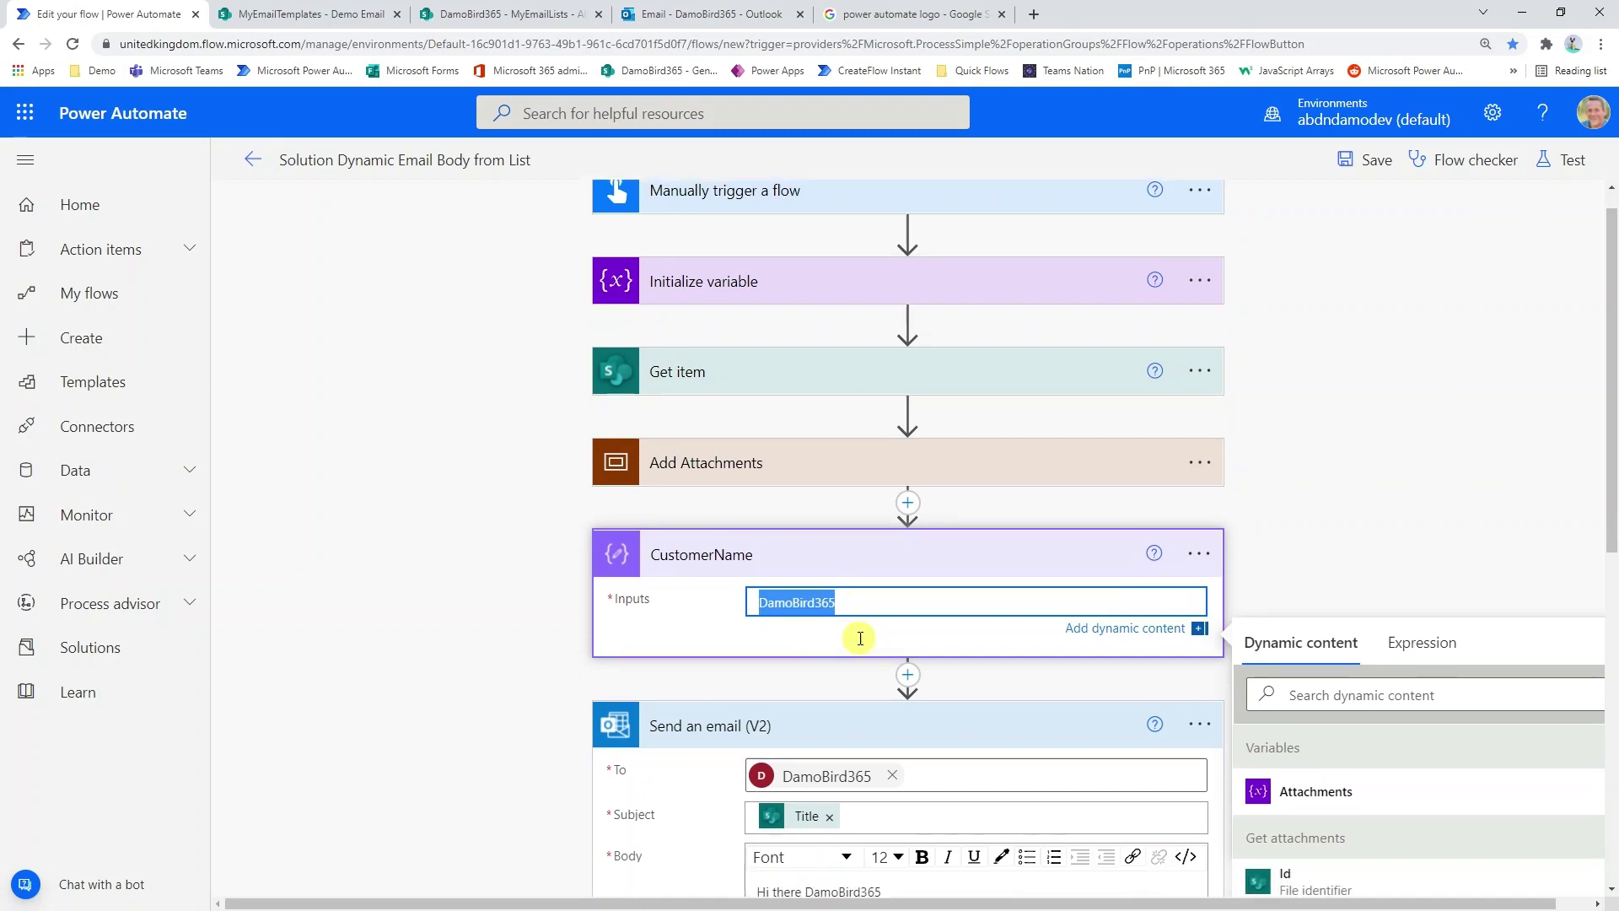
pyautogui.scroll(-4, 860, 637)
pyautogui.moveTo(985, 769); pyautogui.dragTo(759, 576)
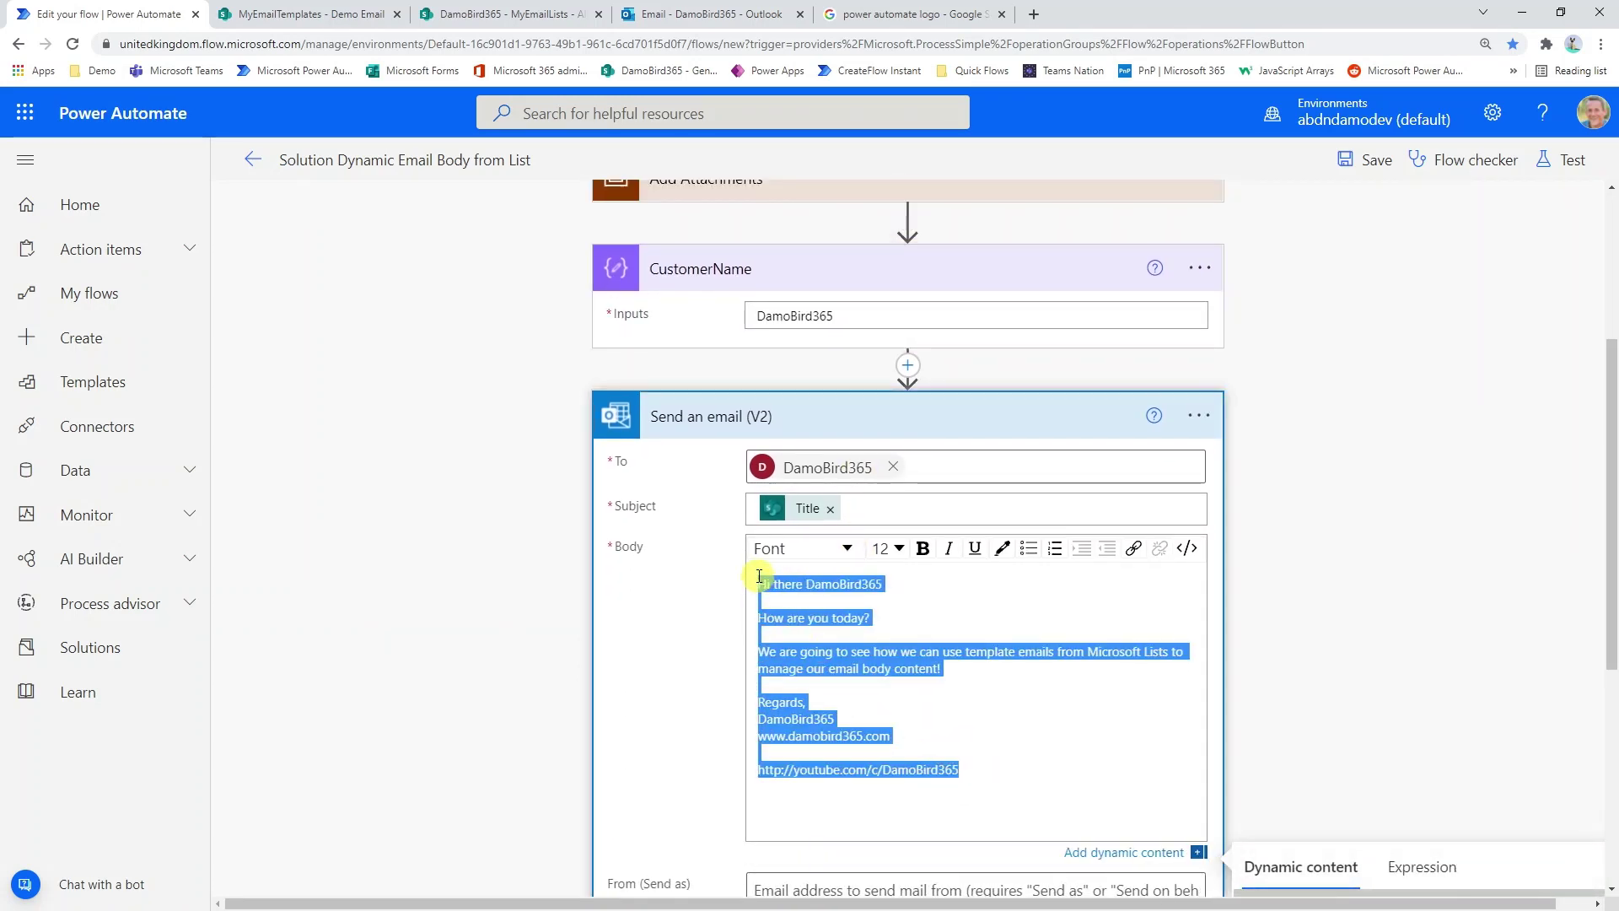
# Remove the fixed greeting-and-signature text from the email Body and browse the Get item fields
pyautogui.hotkey('ctrl', 'x')
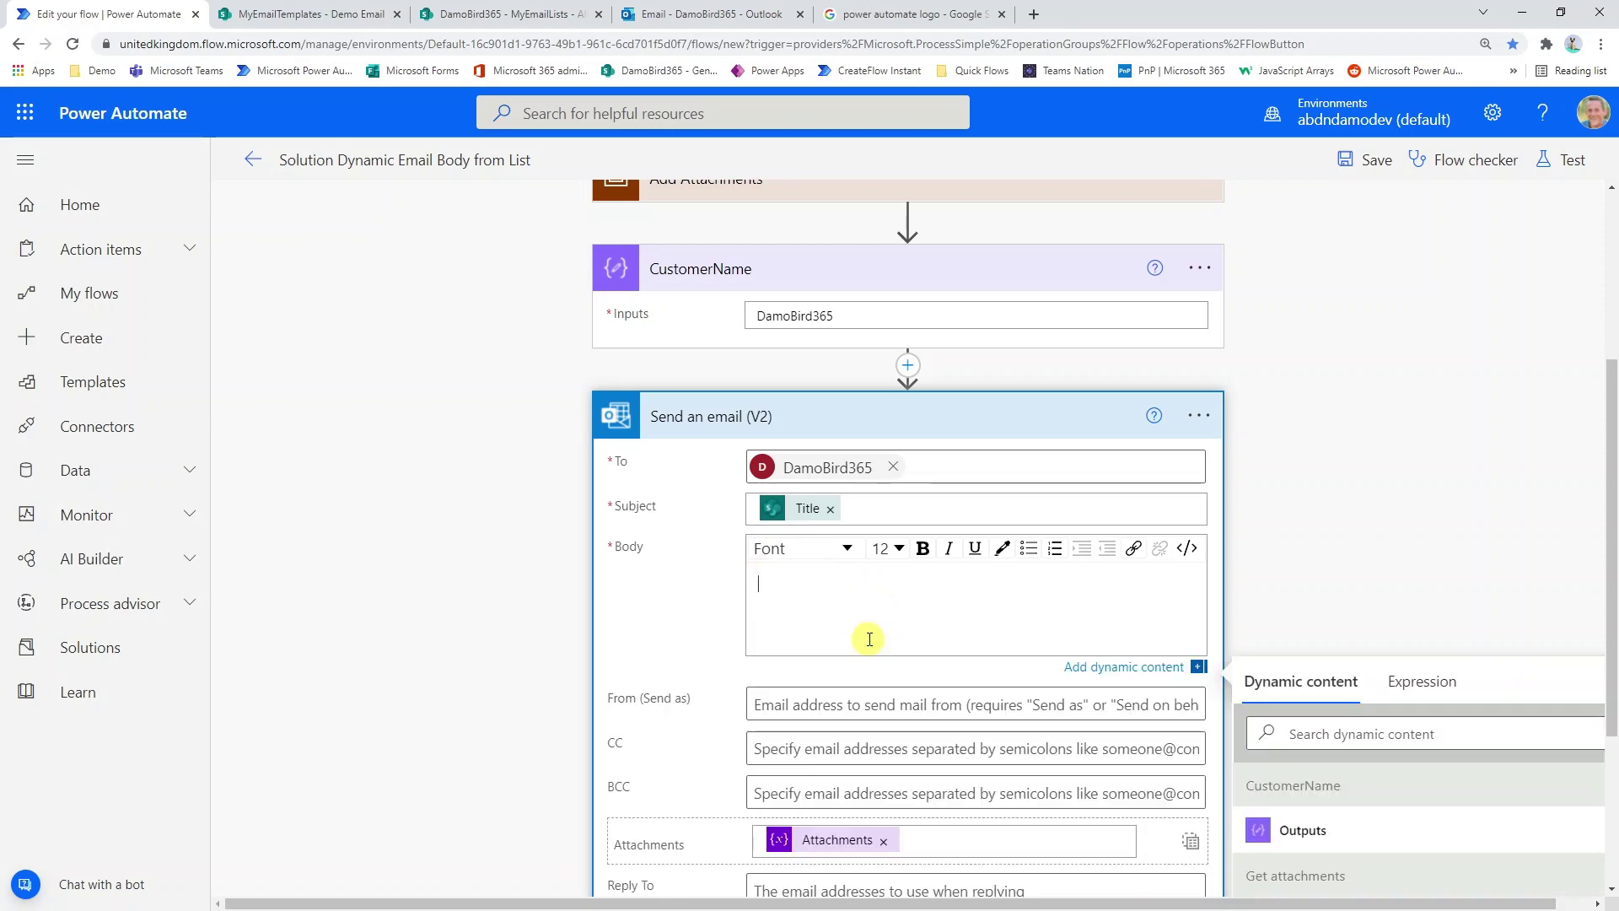
pyautogui.click(1361, 733)
pyautogui.scroll(-5, 1355, 731)
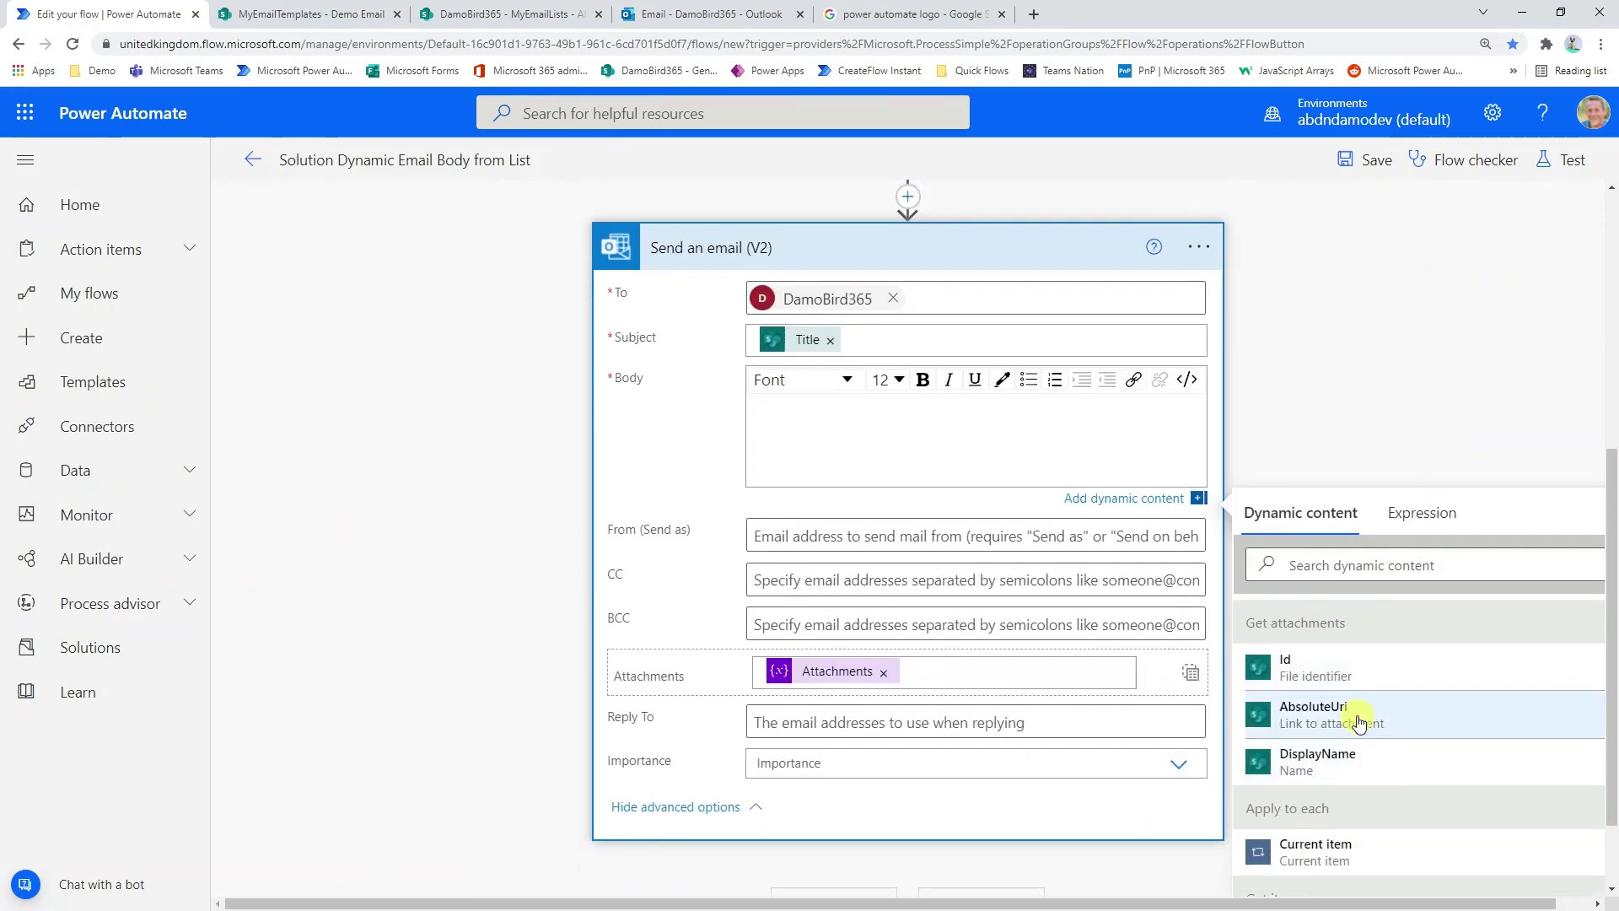
pyautogui.scroll(-1, 1352, 719)
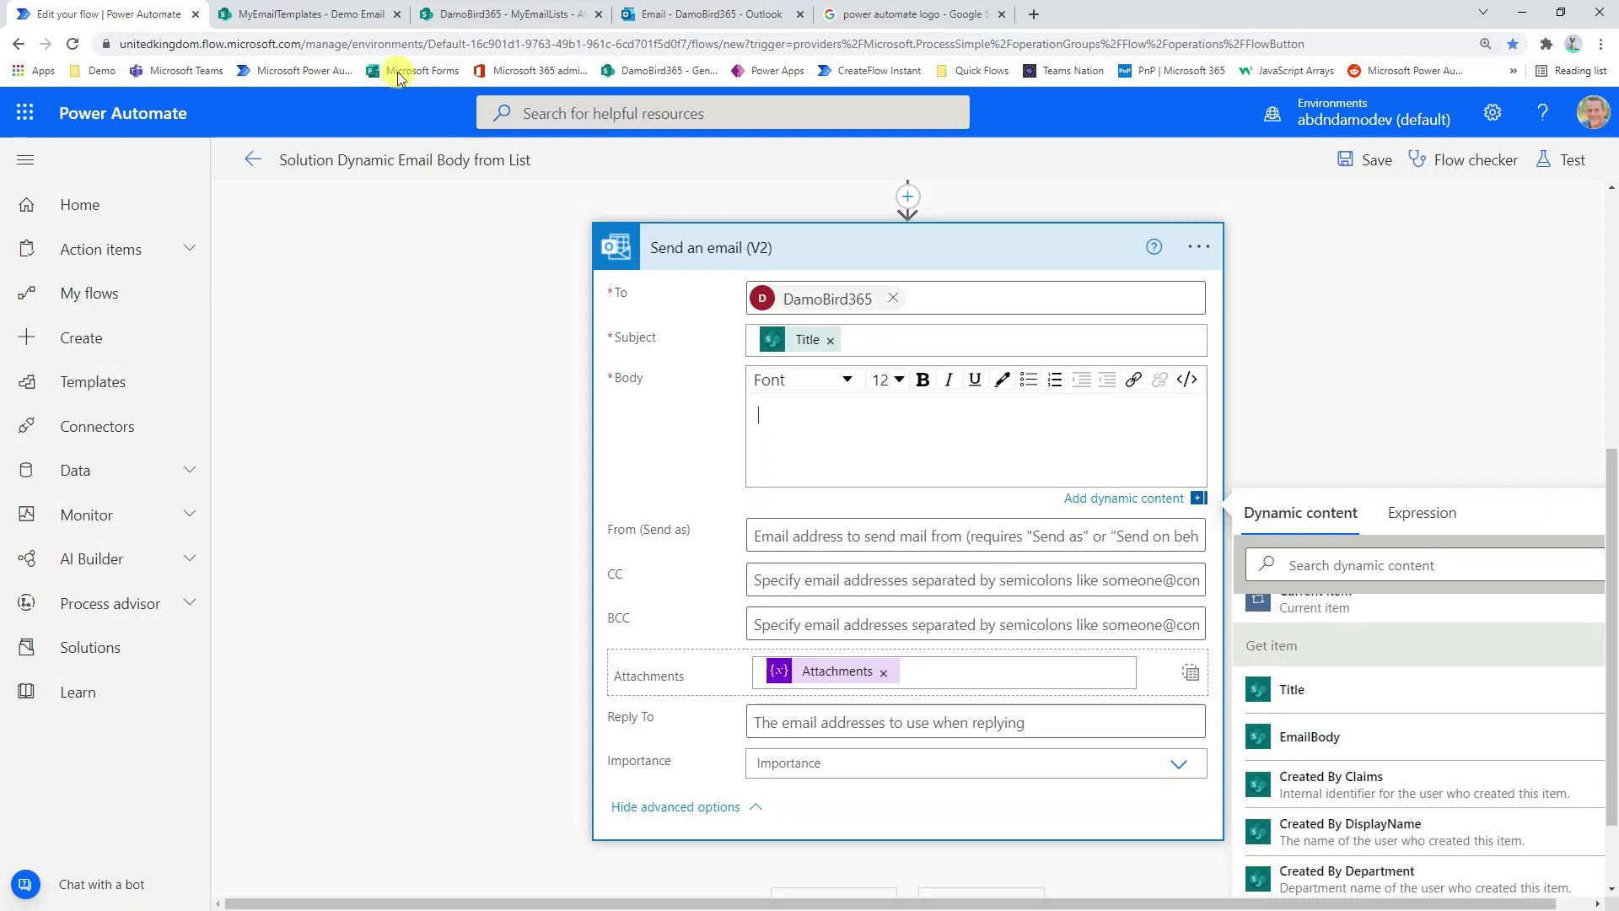
pyautogui.click(322, 22)
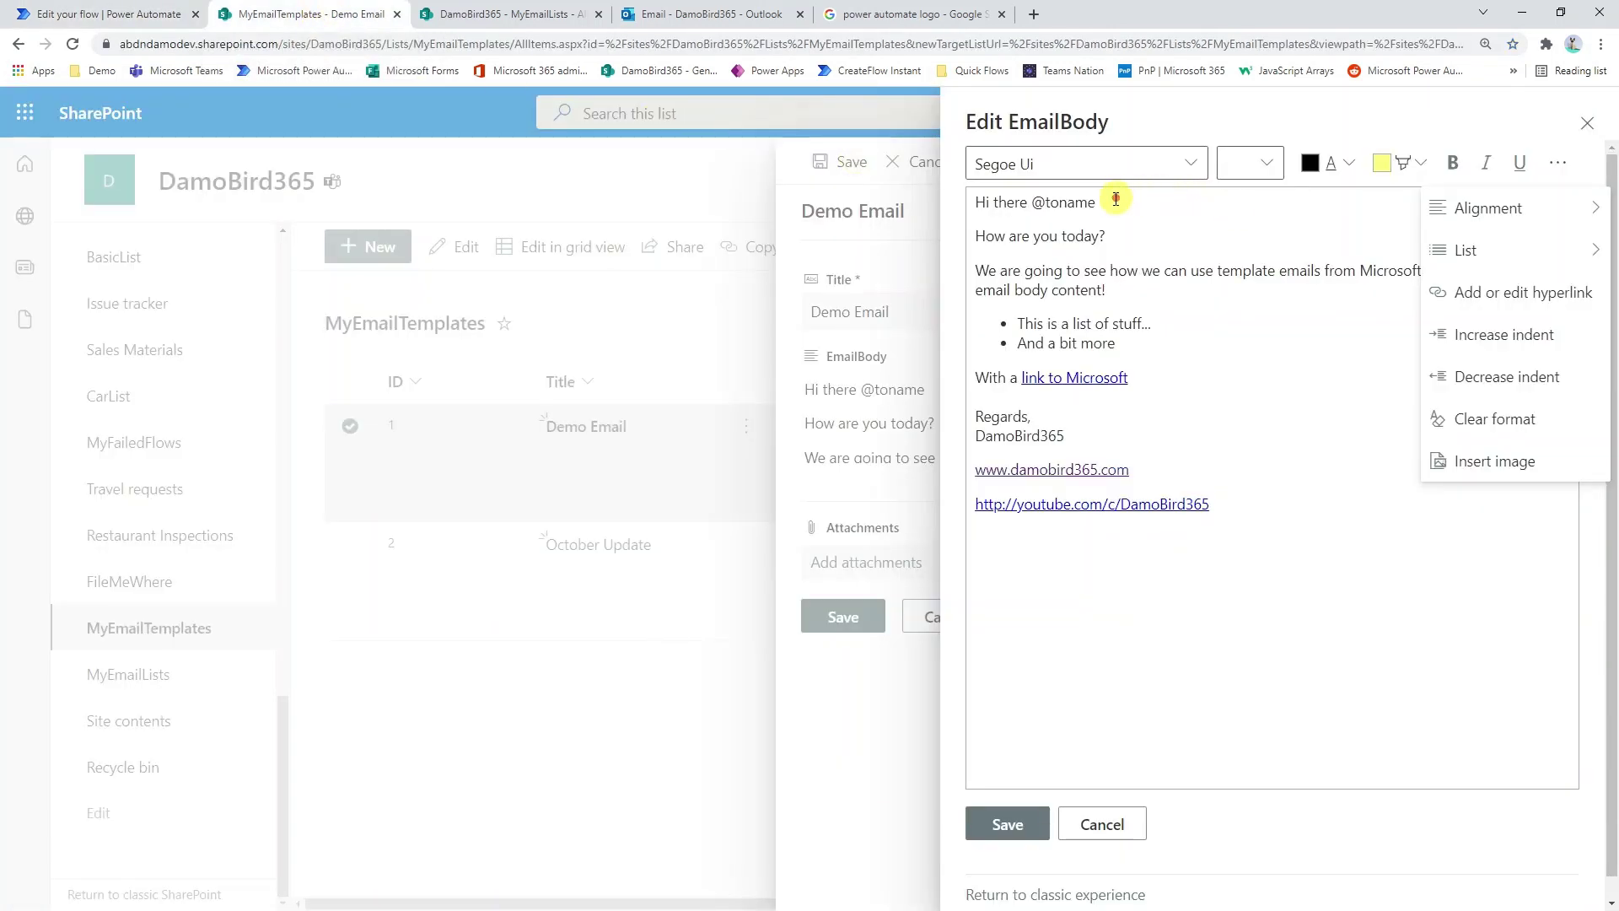
pyautogui.moveTo(1114, 200); pyautogui.dragTo(1039, 205)
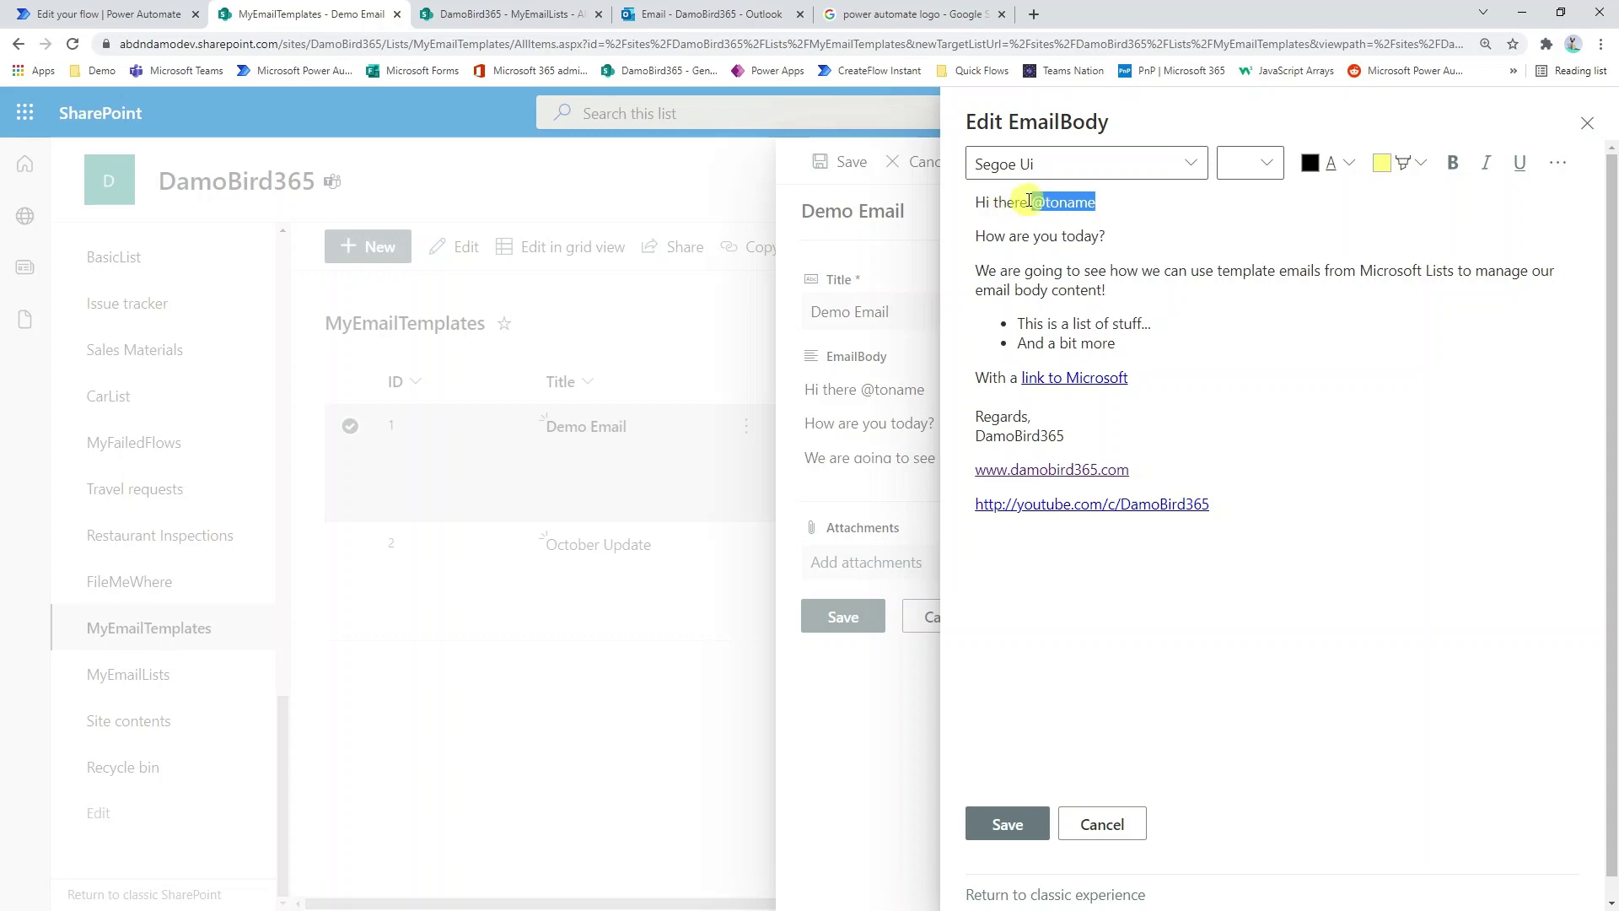
pyautogui.click(76, 14)
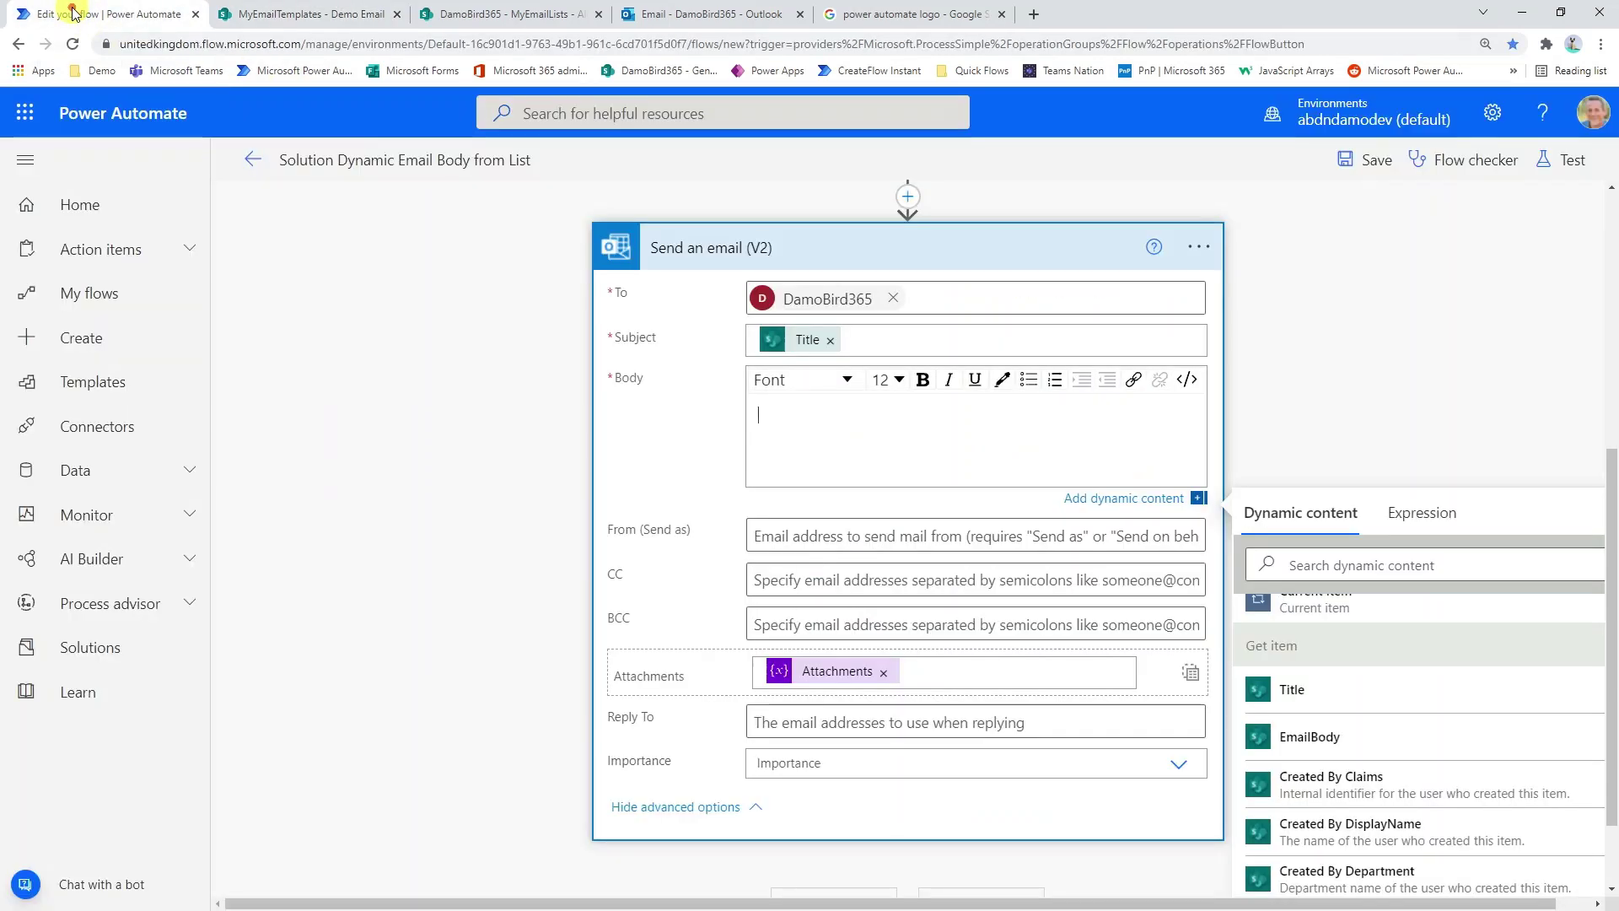
pyautogui.click(1404, 531)
pyautogui.click(1370, 566)
pyautogui.write('repl')
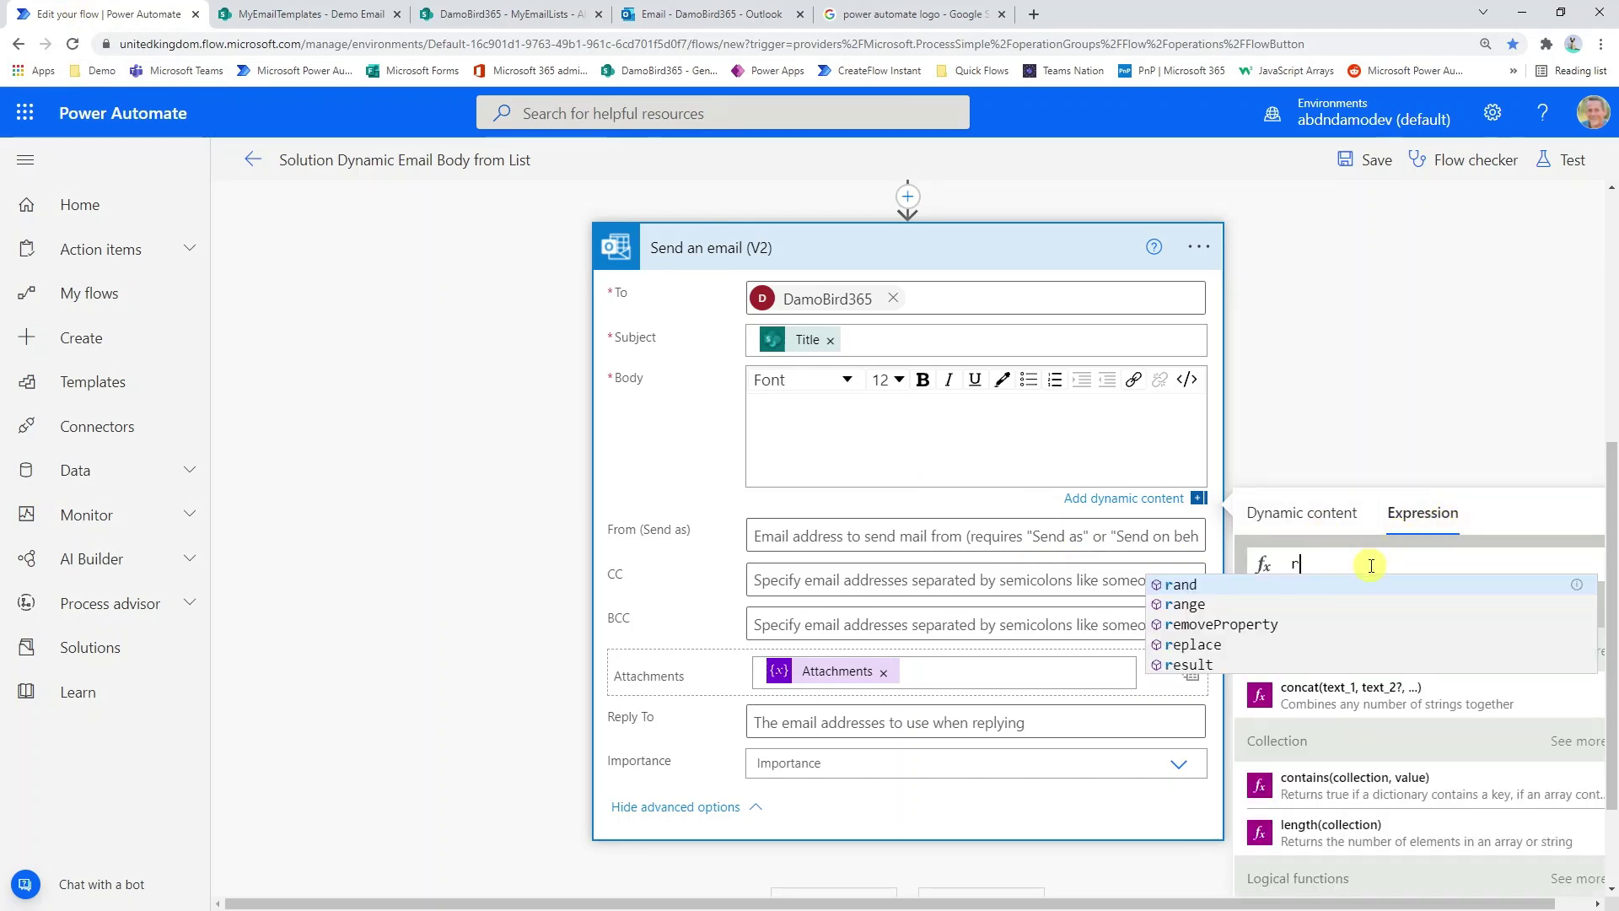
pyautogui.press('BackSpace')
pyautogui.press('BackSpace')
pyautogui.press('BackSpace')
pyautogui.write('eplcae')
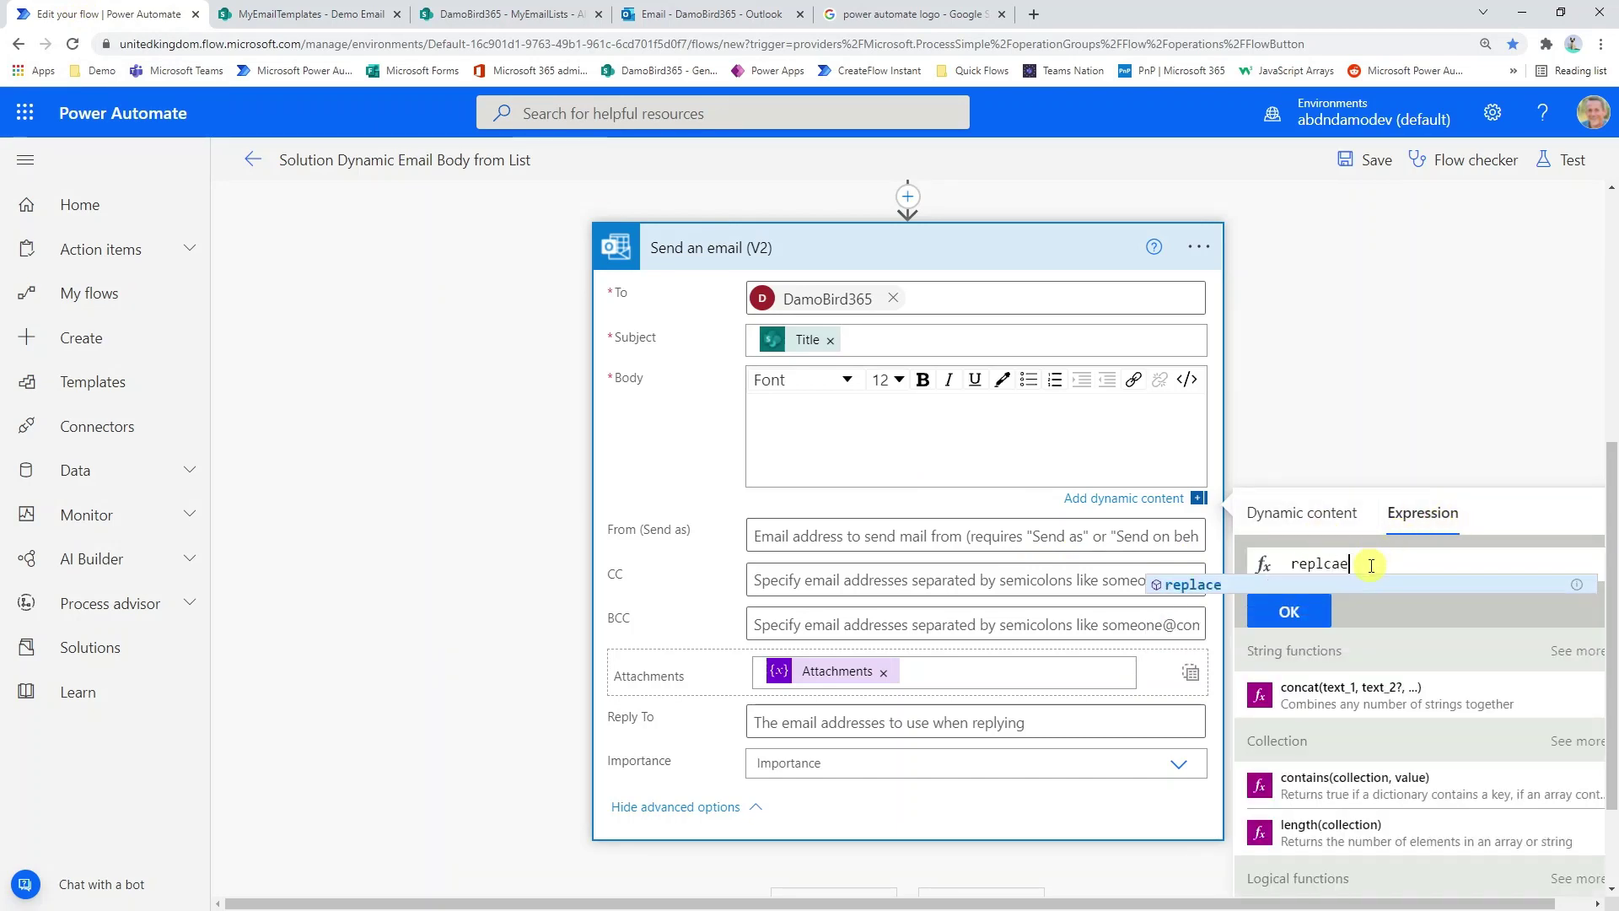
pyautogui.write('*')
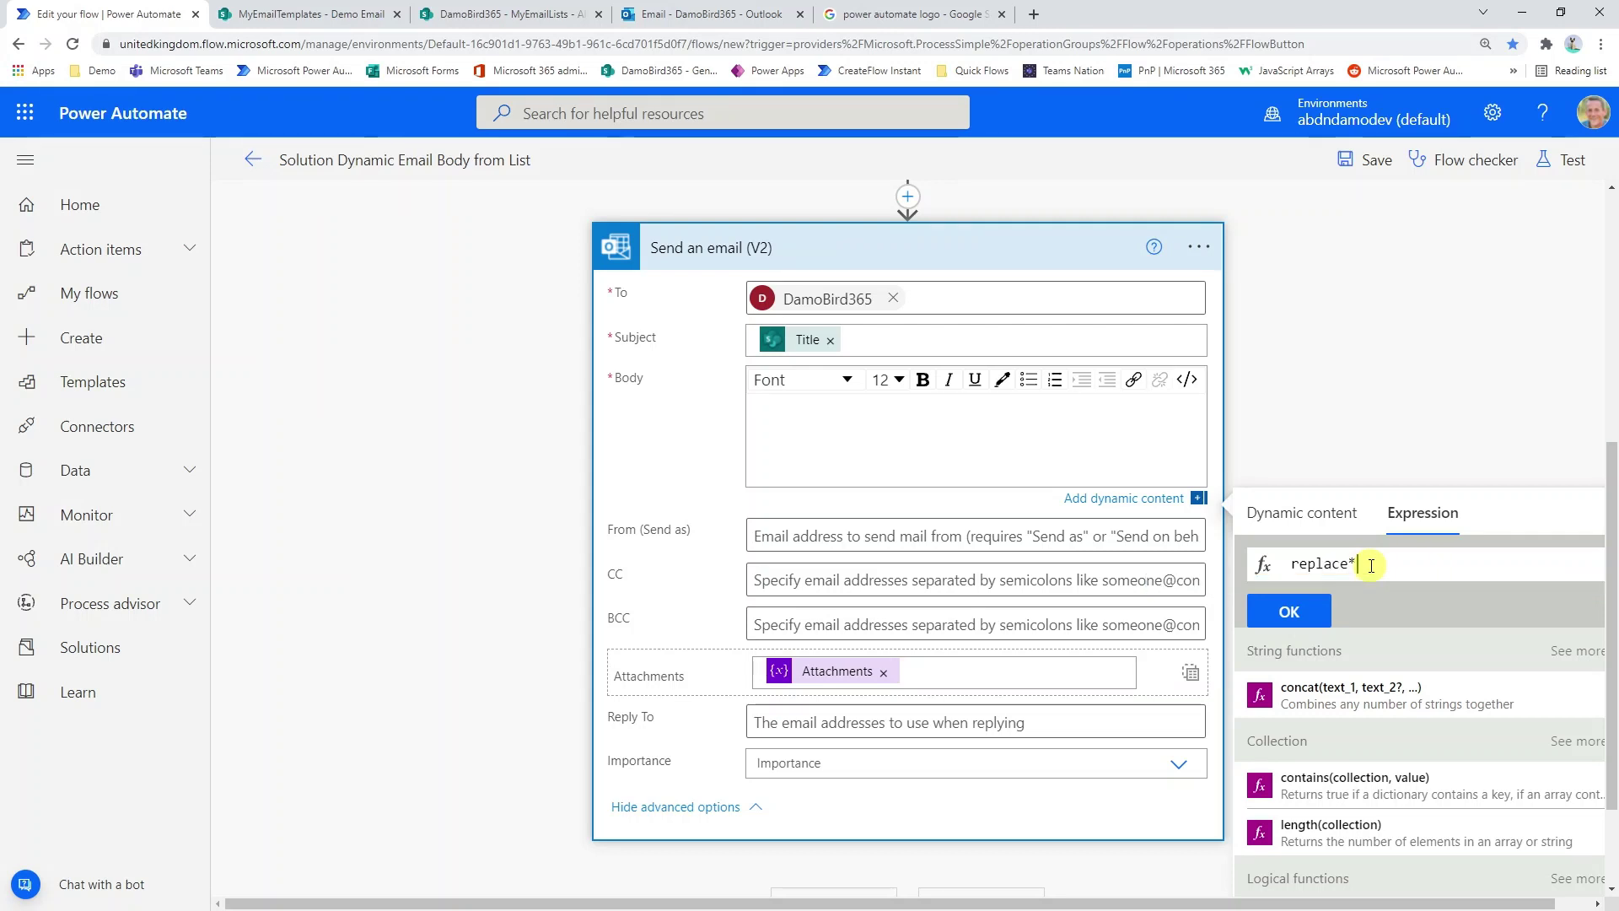
pyautogui.write('(')
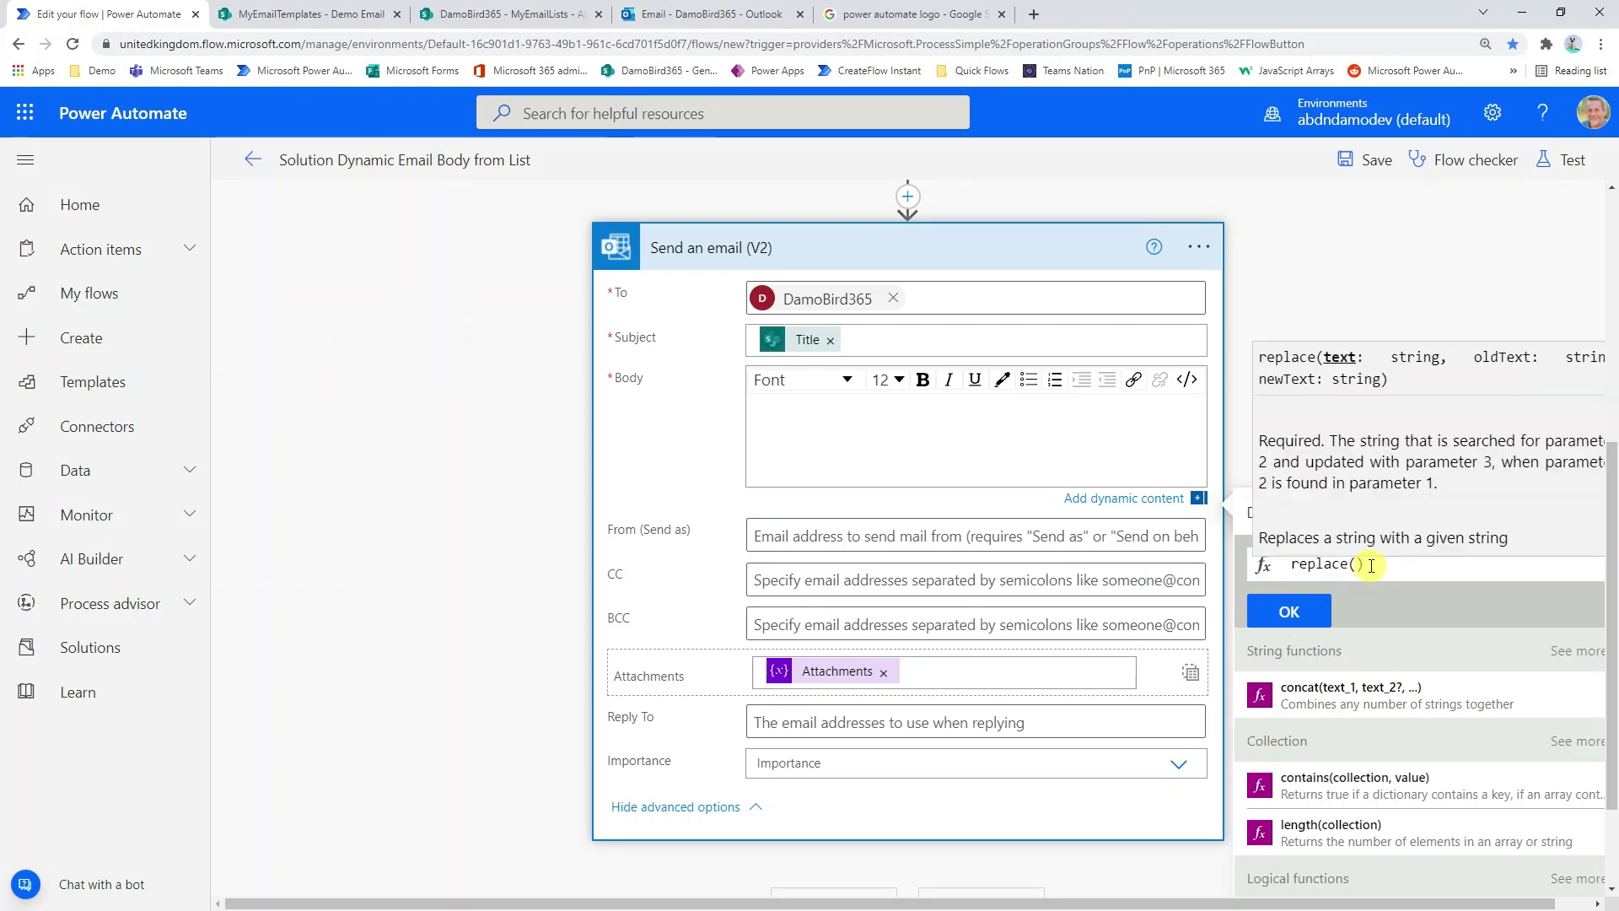
pyautogui.click(1249, 516)
pyautogui.scroll(-5, 1399, 734)
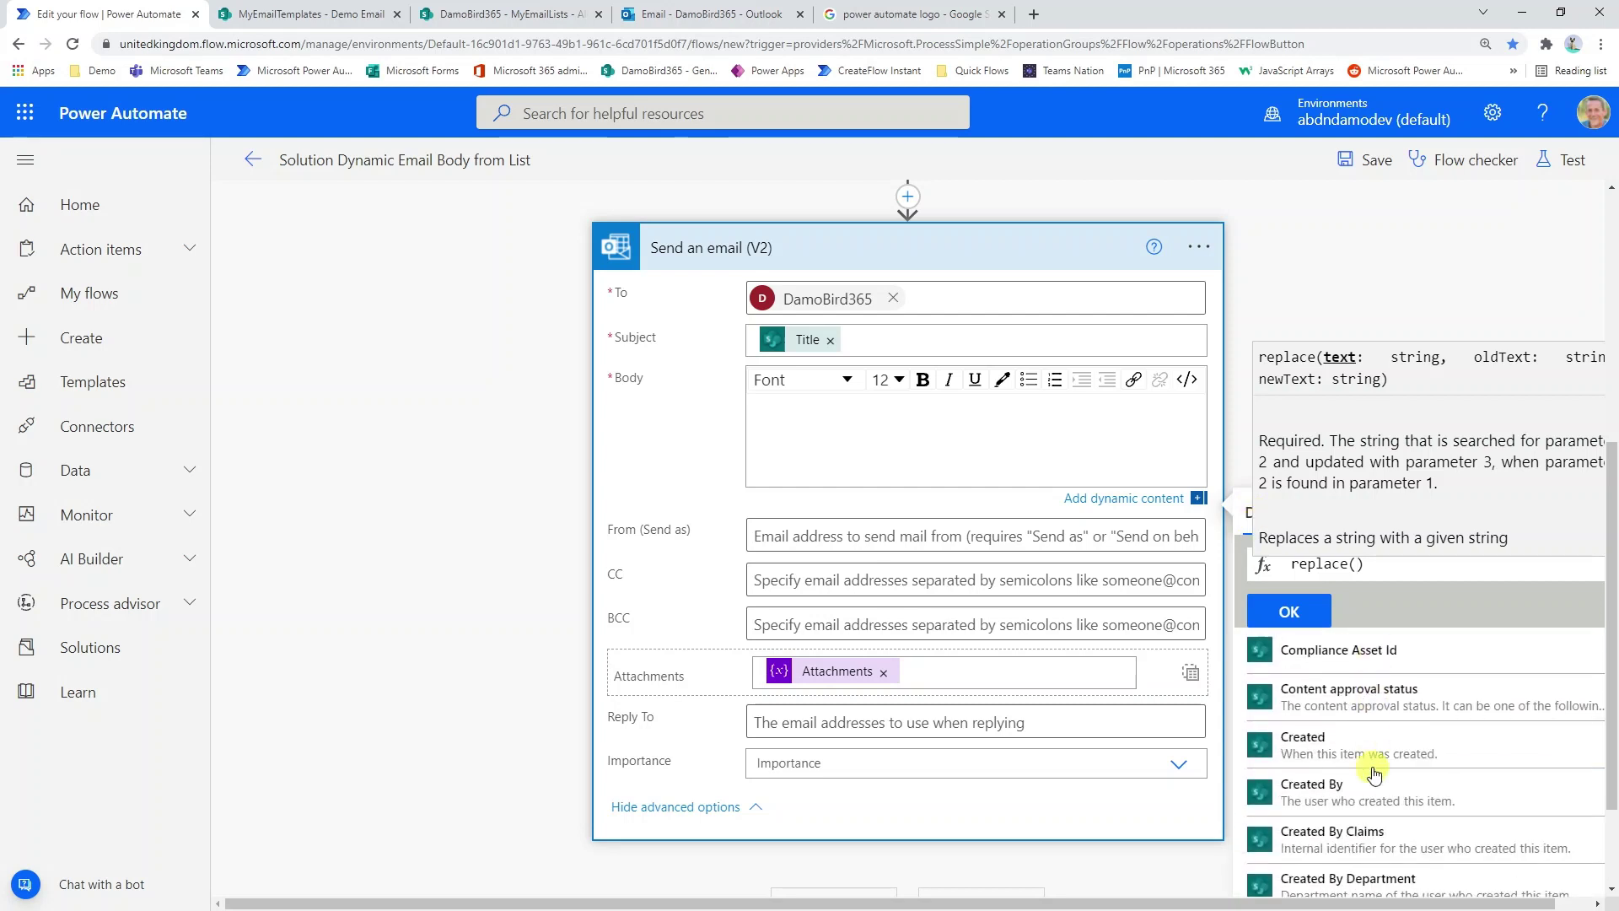
pyautogui.scroll(-5, 1366, 770)
pyautogui.click(1339, 705)
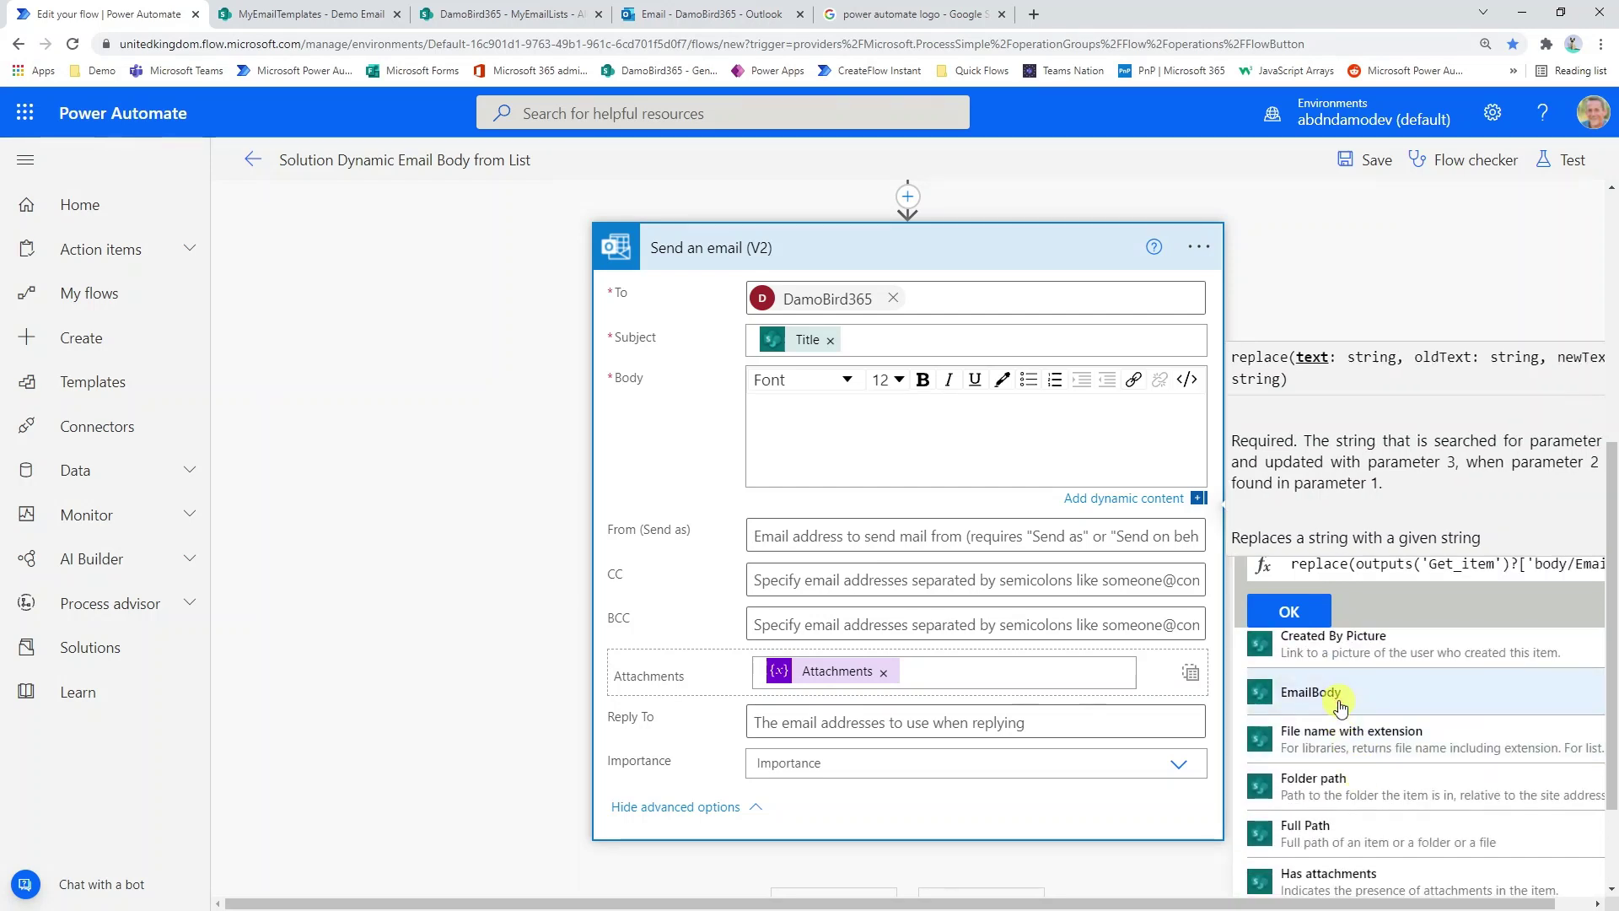
pyautogui.write(',')
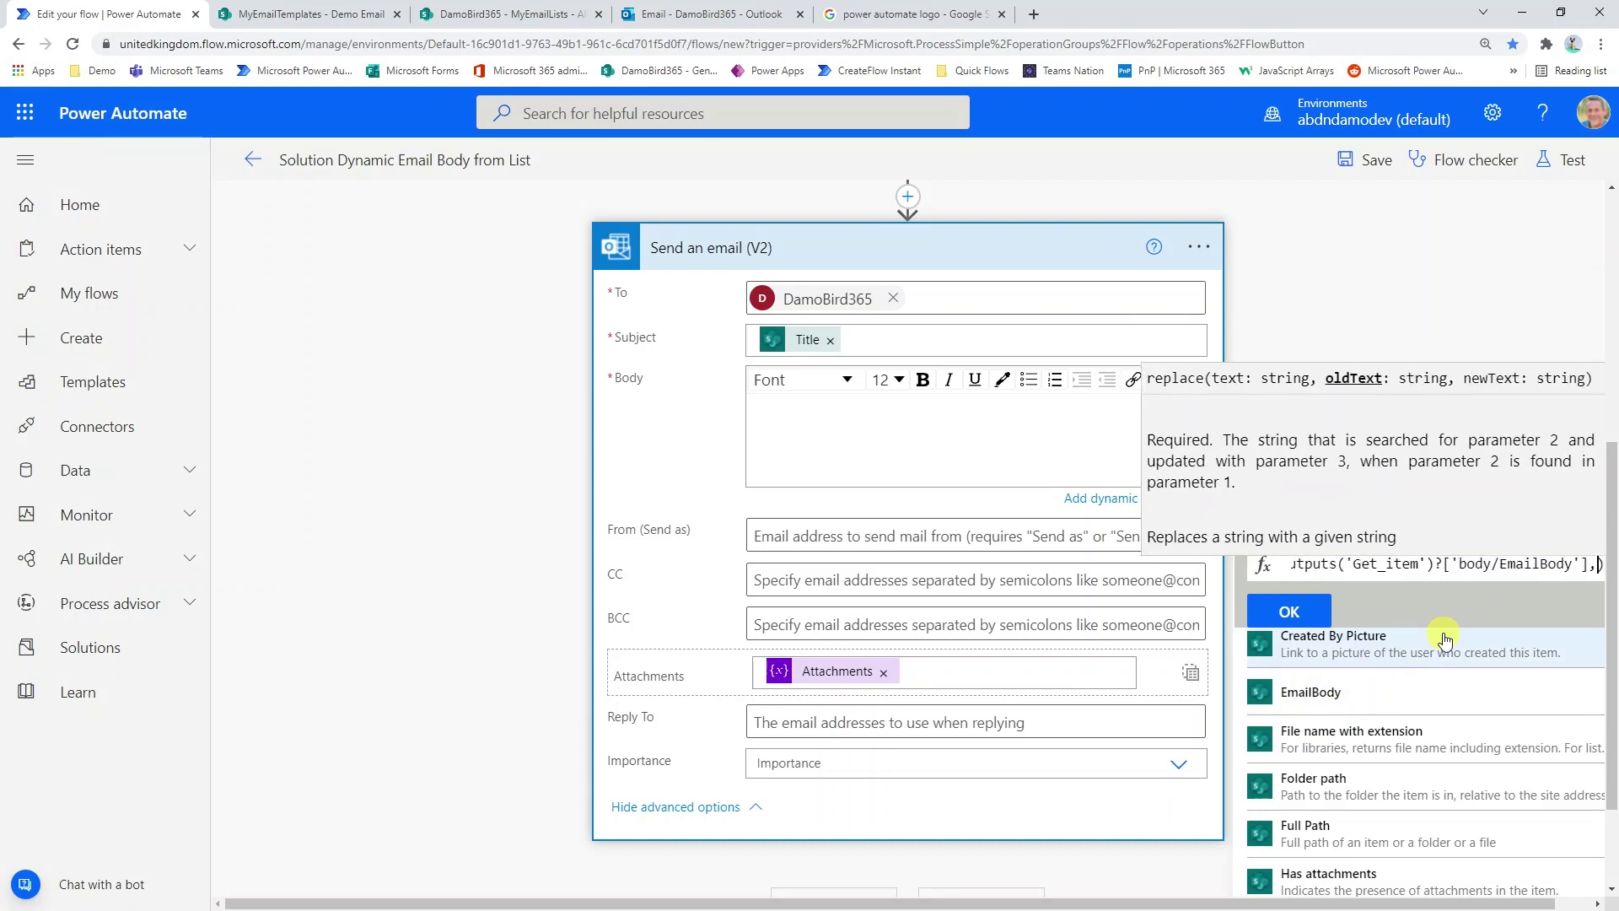
pyautogui.write("'")
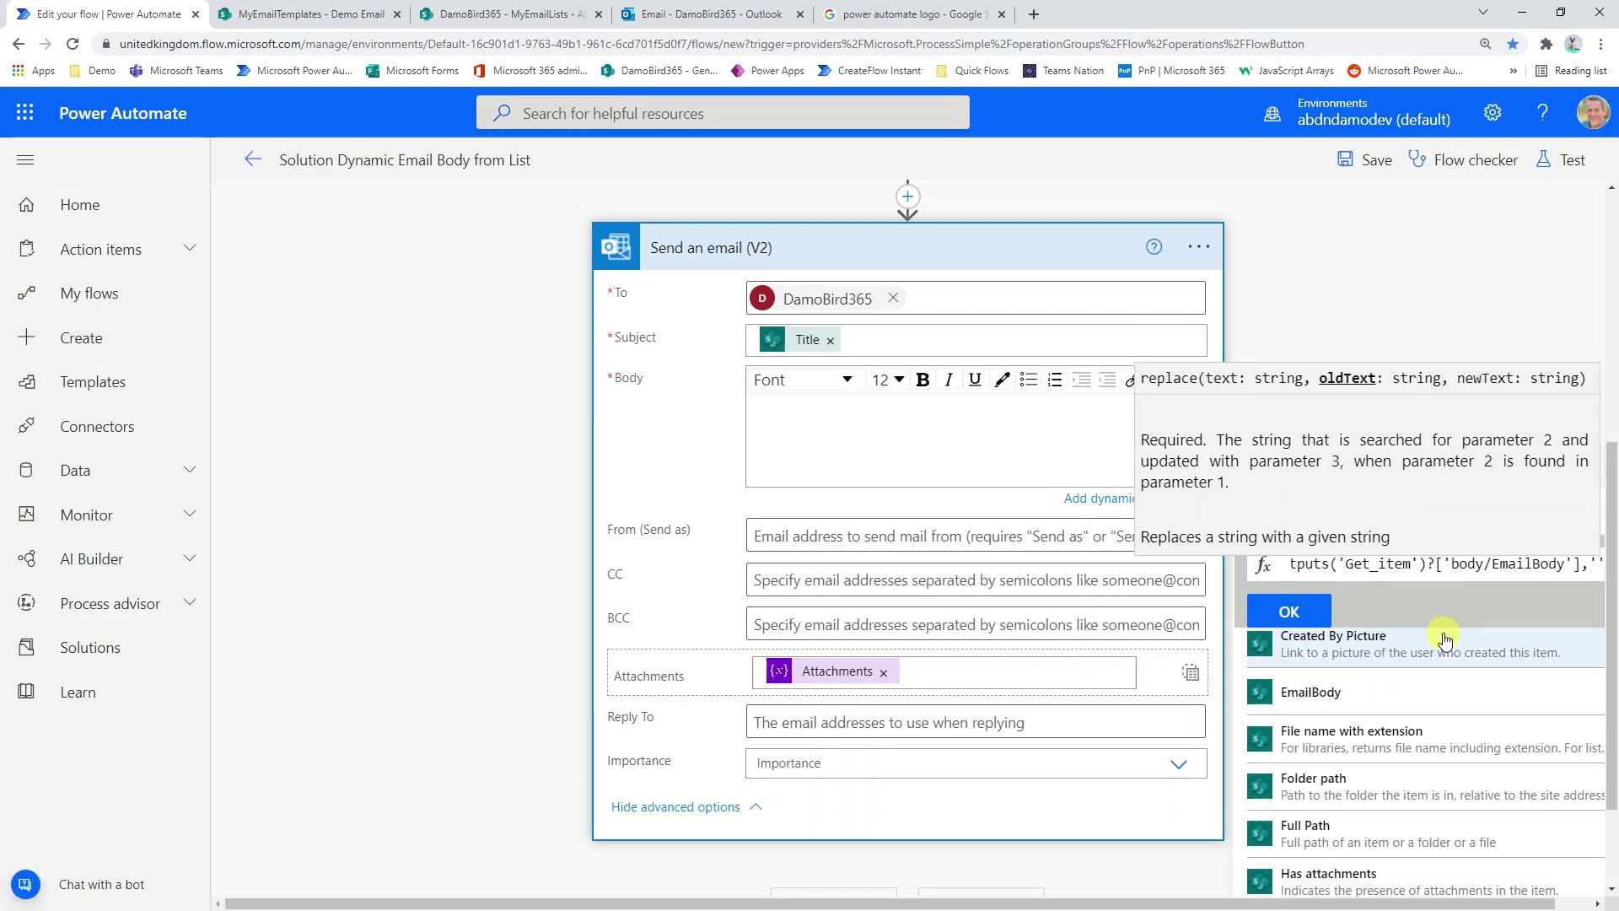
pyautogui.write('@')
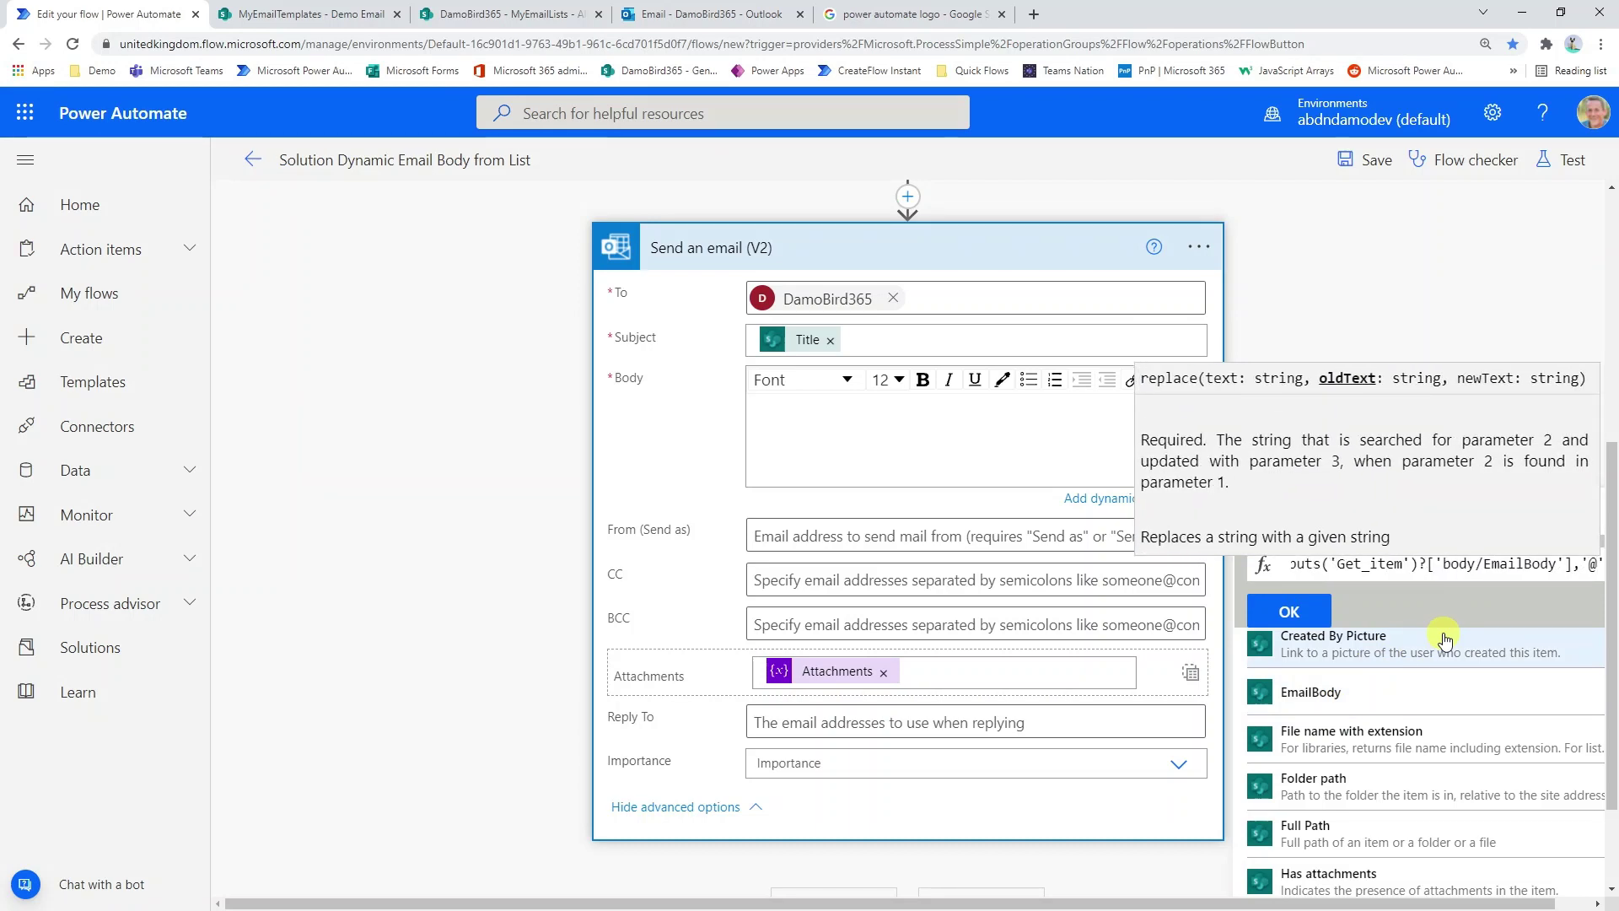
pyautogui.write('toname')
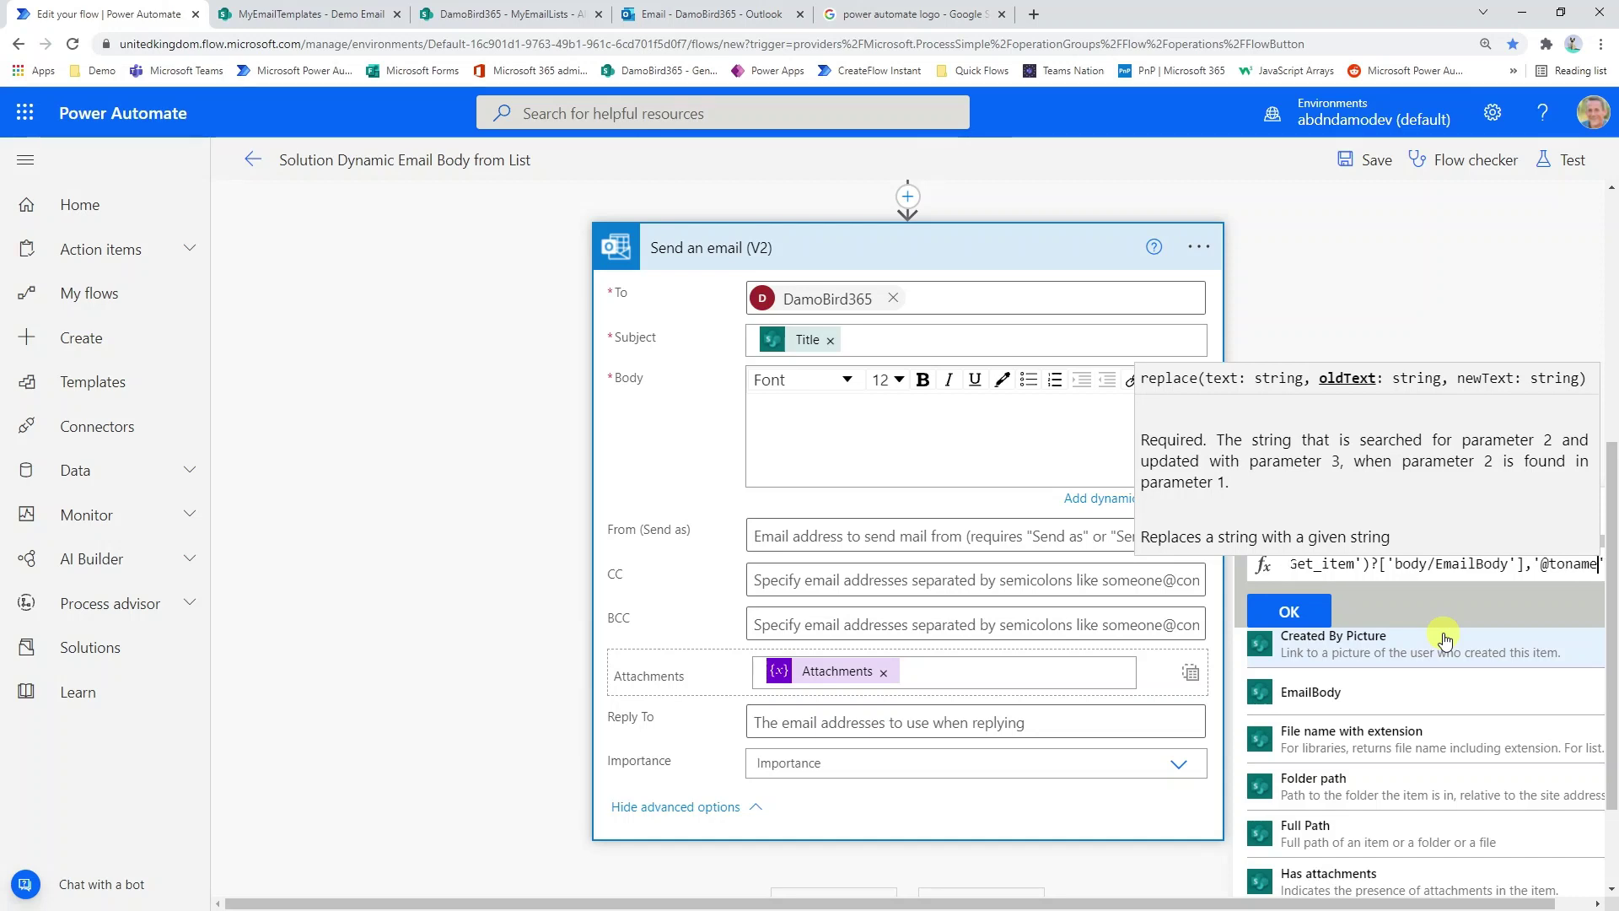
pyautogui.write("',")
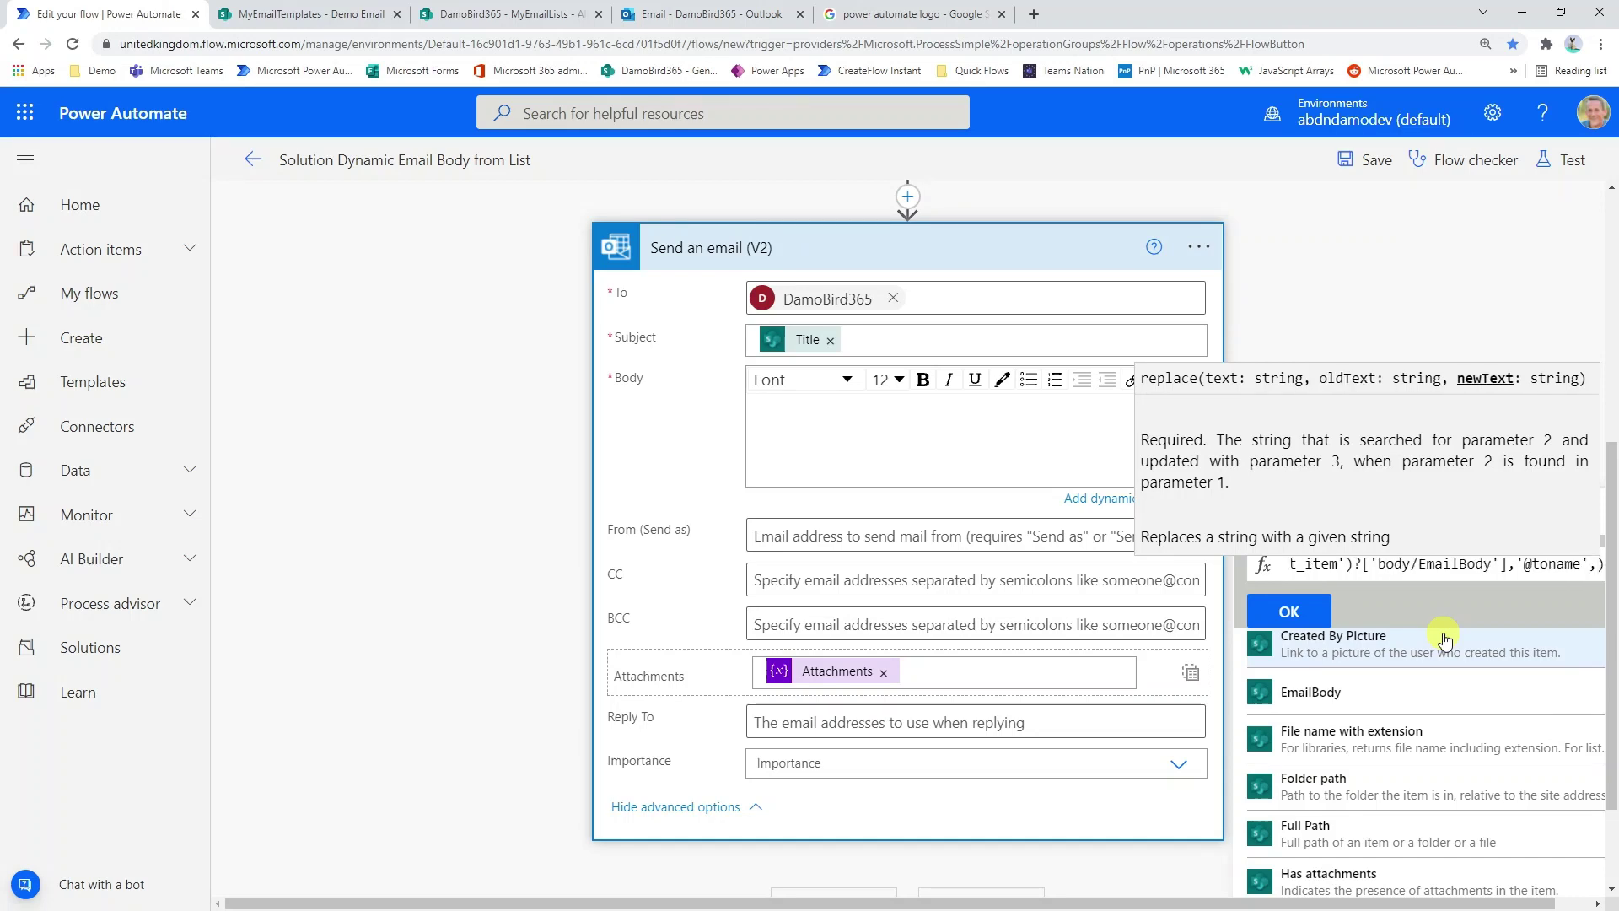
# Finish the expression with the CustomerName output and insert replace() into the email Body
pyautogui.click(1349, 566)
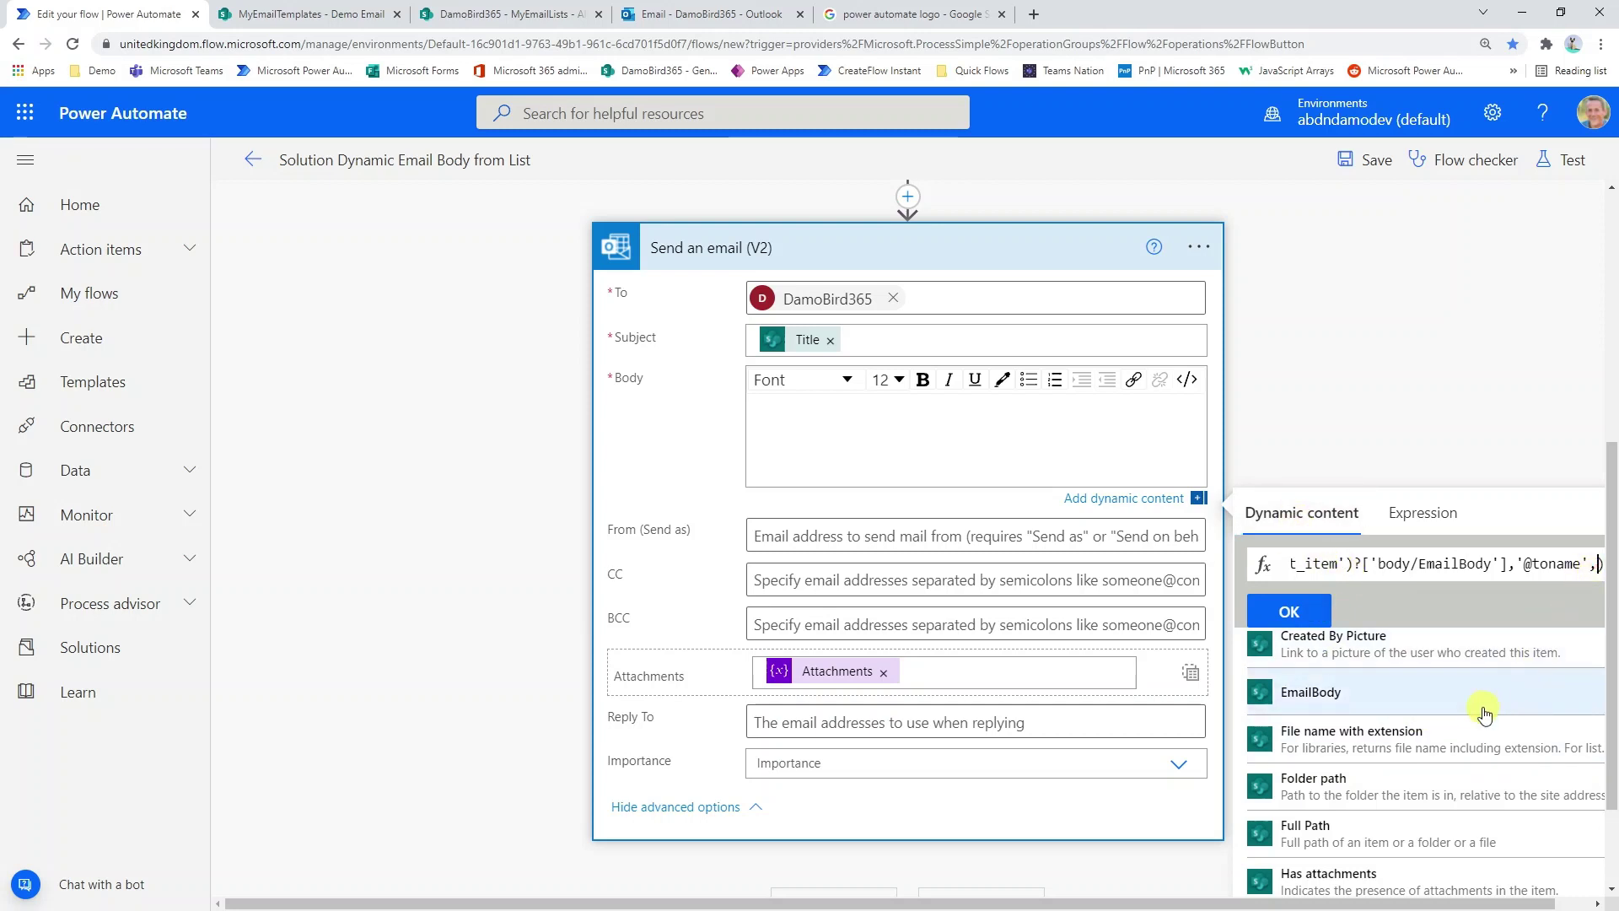
pyautogui.scroll(10, 1481, 718)
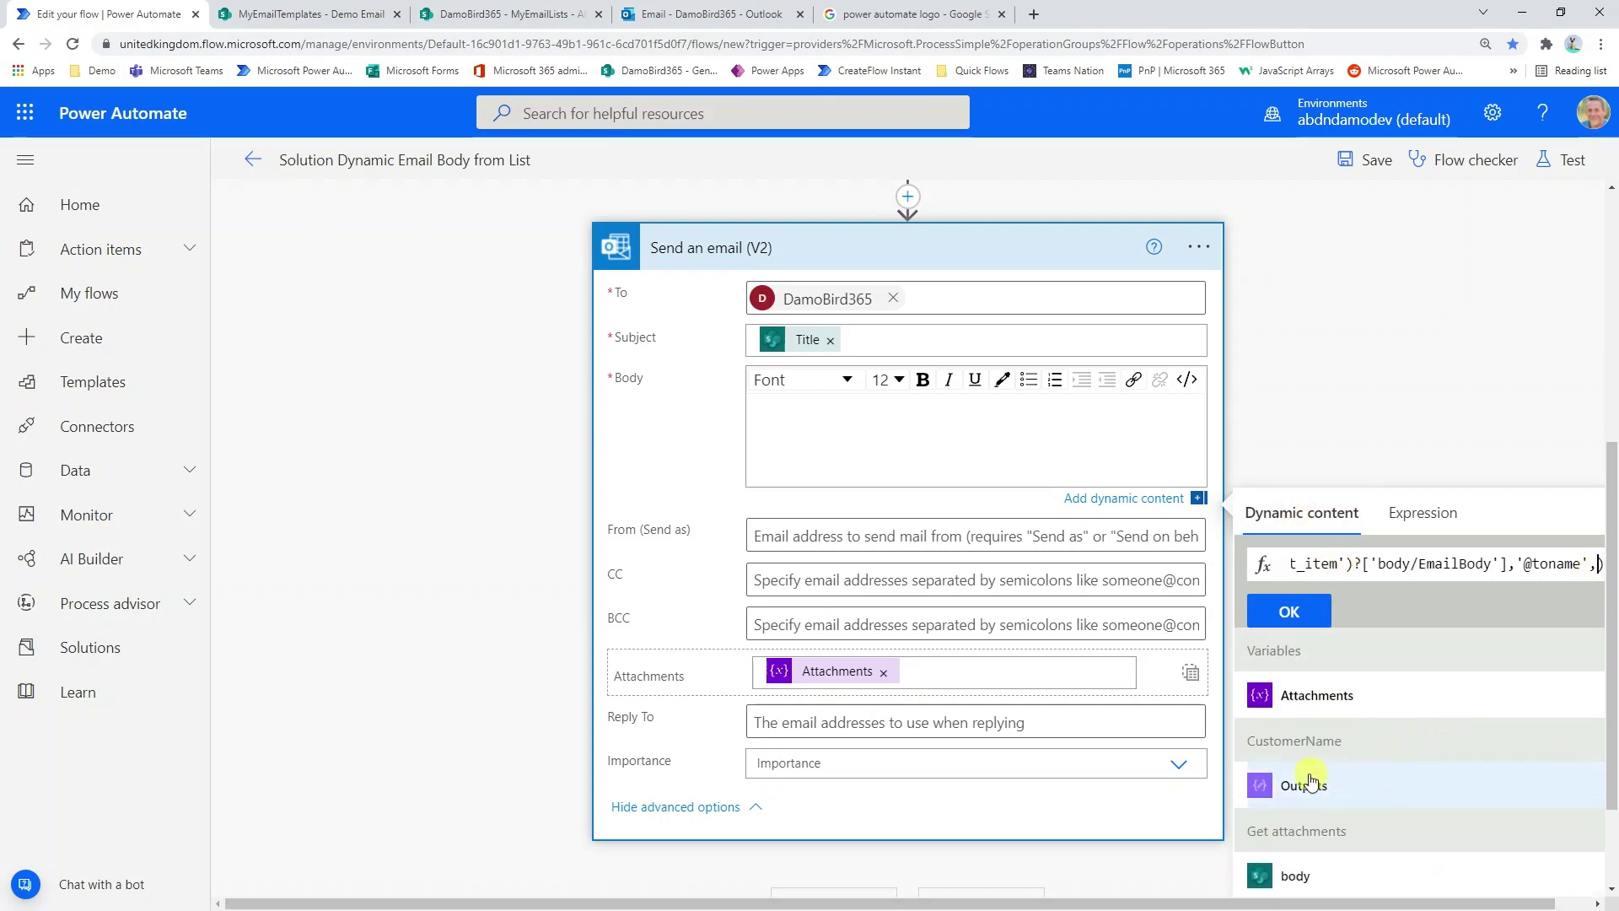
pyautogui.click(1306, 783)
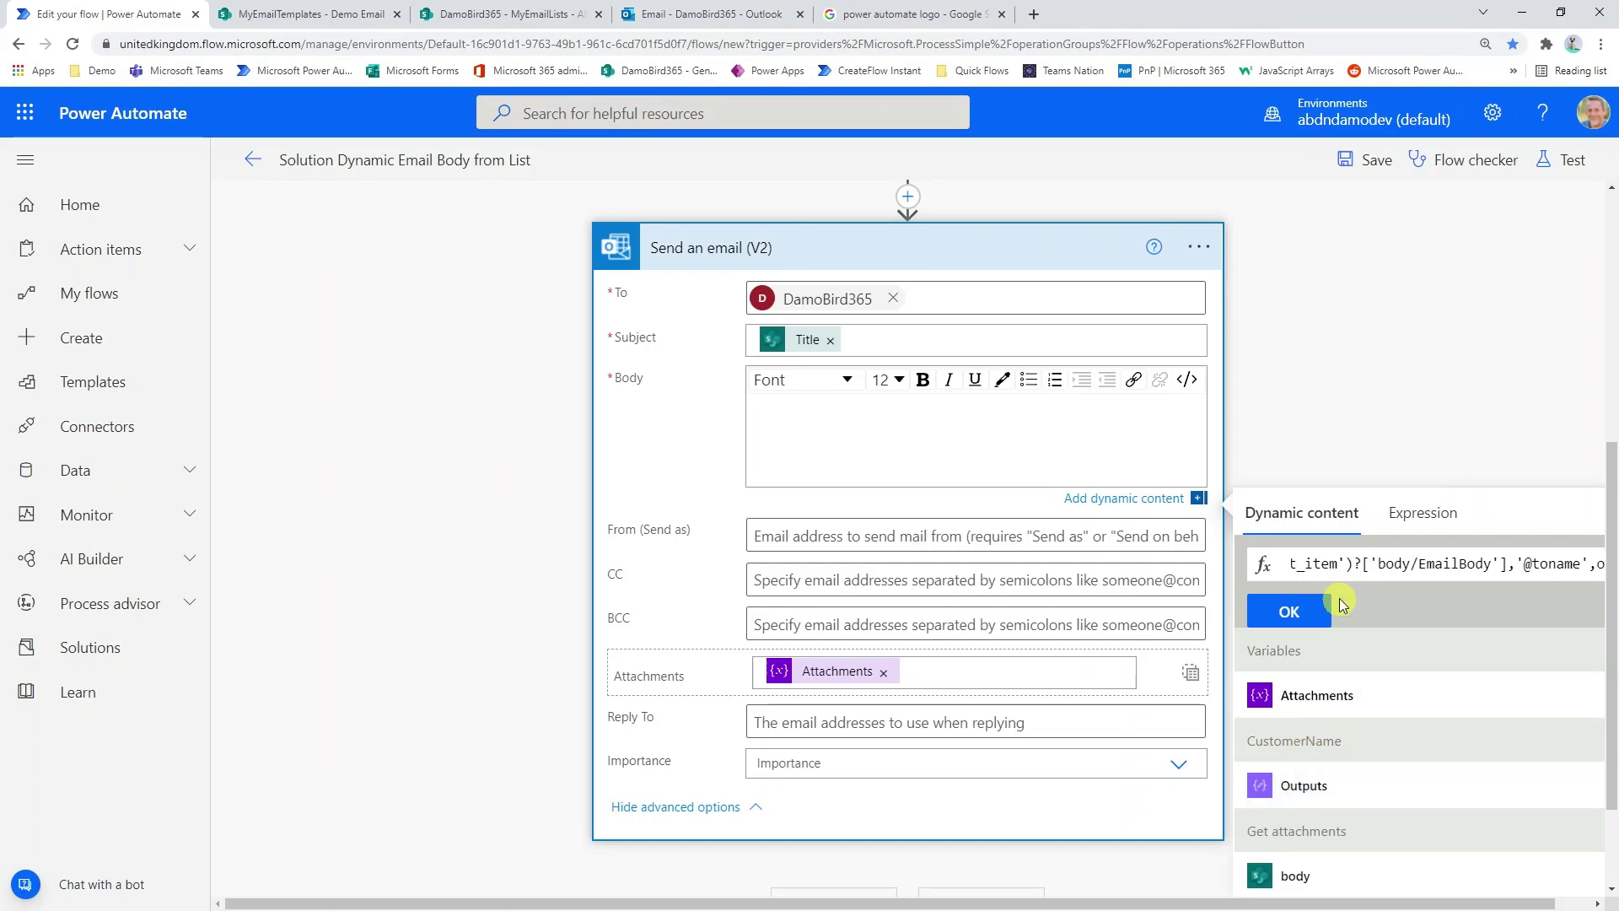
pyautogui.click(1294, 609)
pyautogui.scroll(1, 769, 422)
pyautogui.scroll(1, 777, 430)
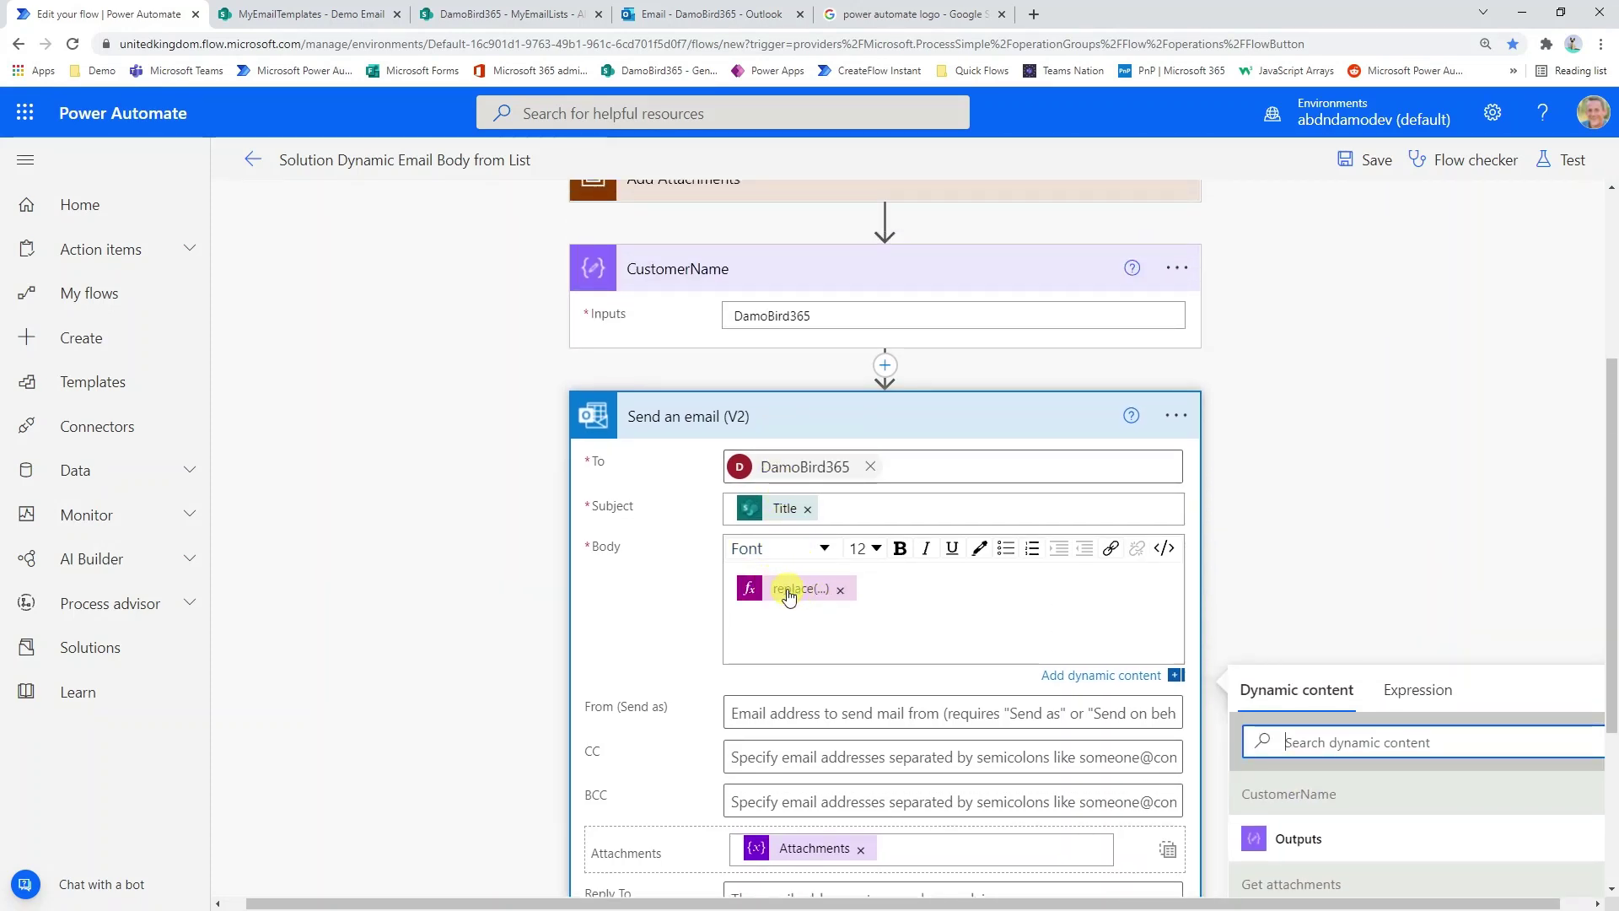
pyautogui.click(299, 15)
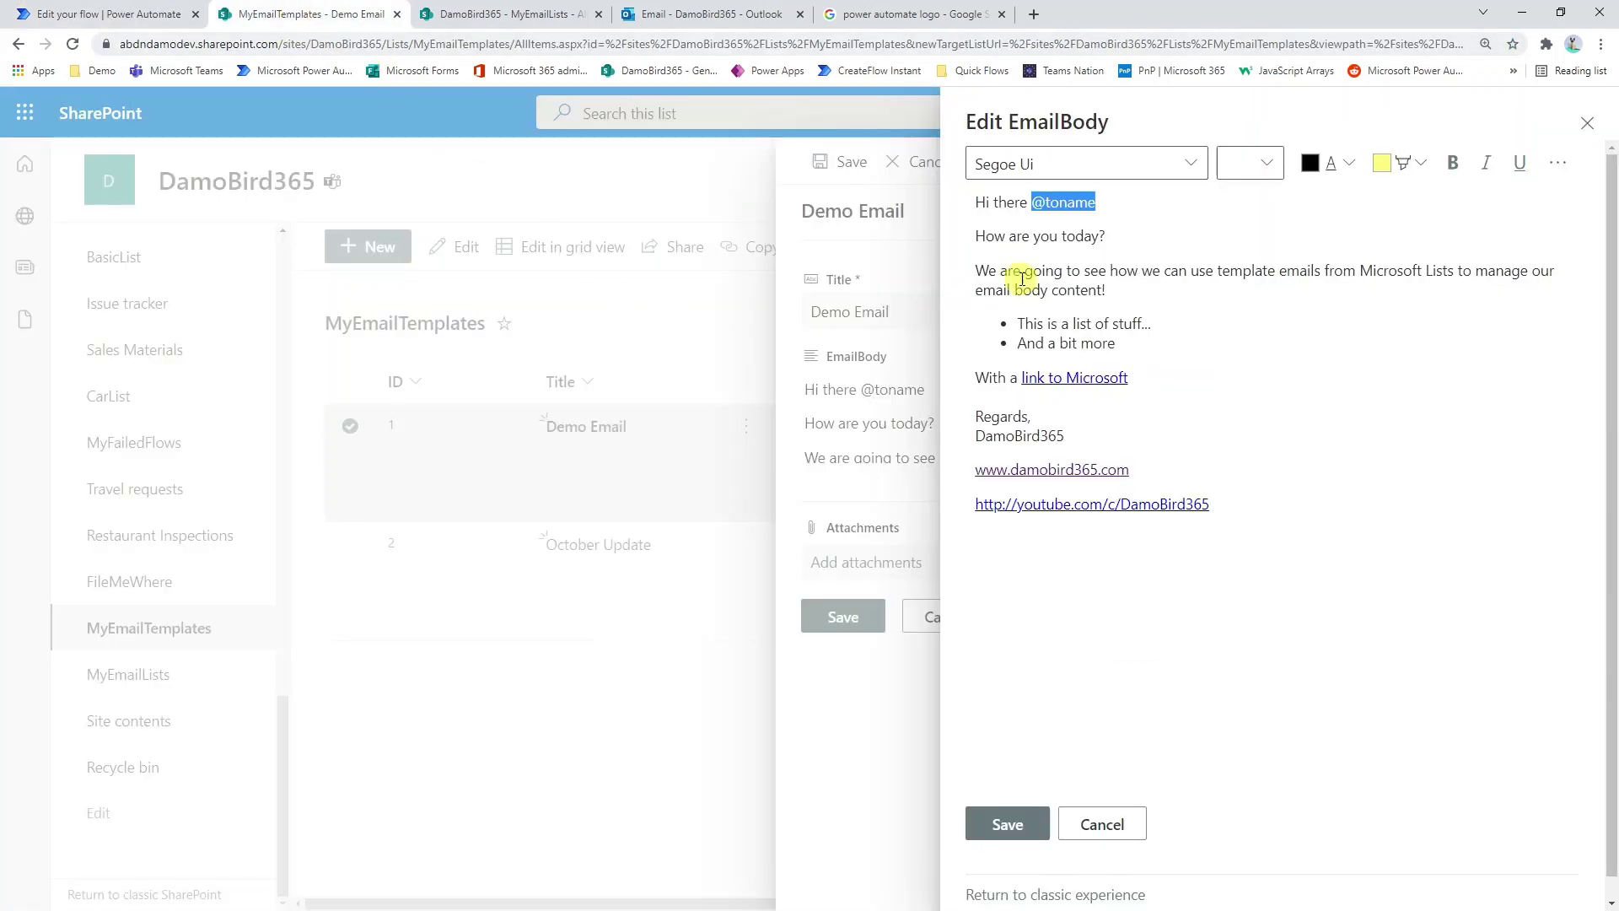
pyautogui.moveTo(1130, 200); pyautogui.dragTo(1046, 202)
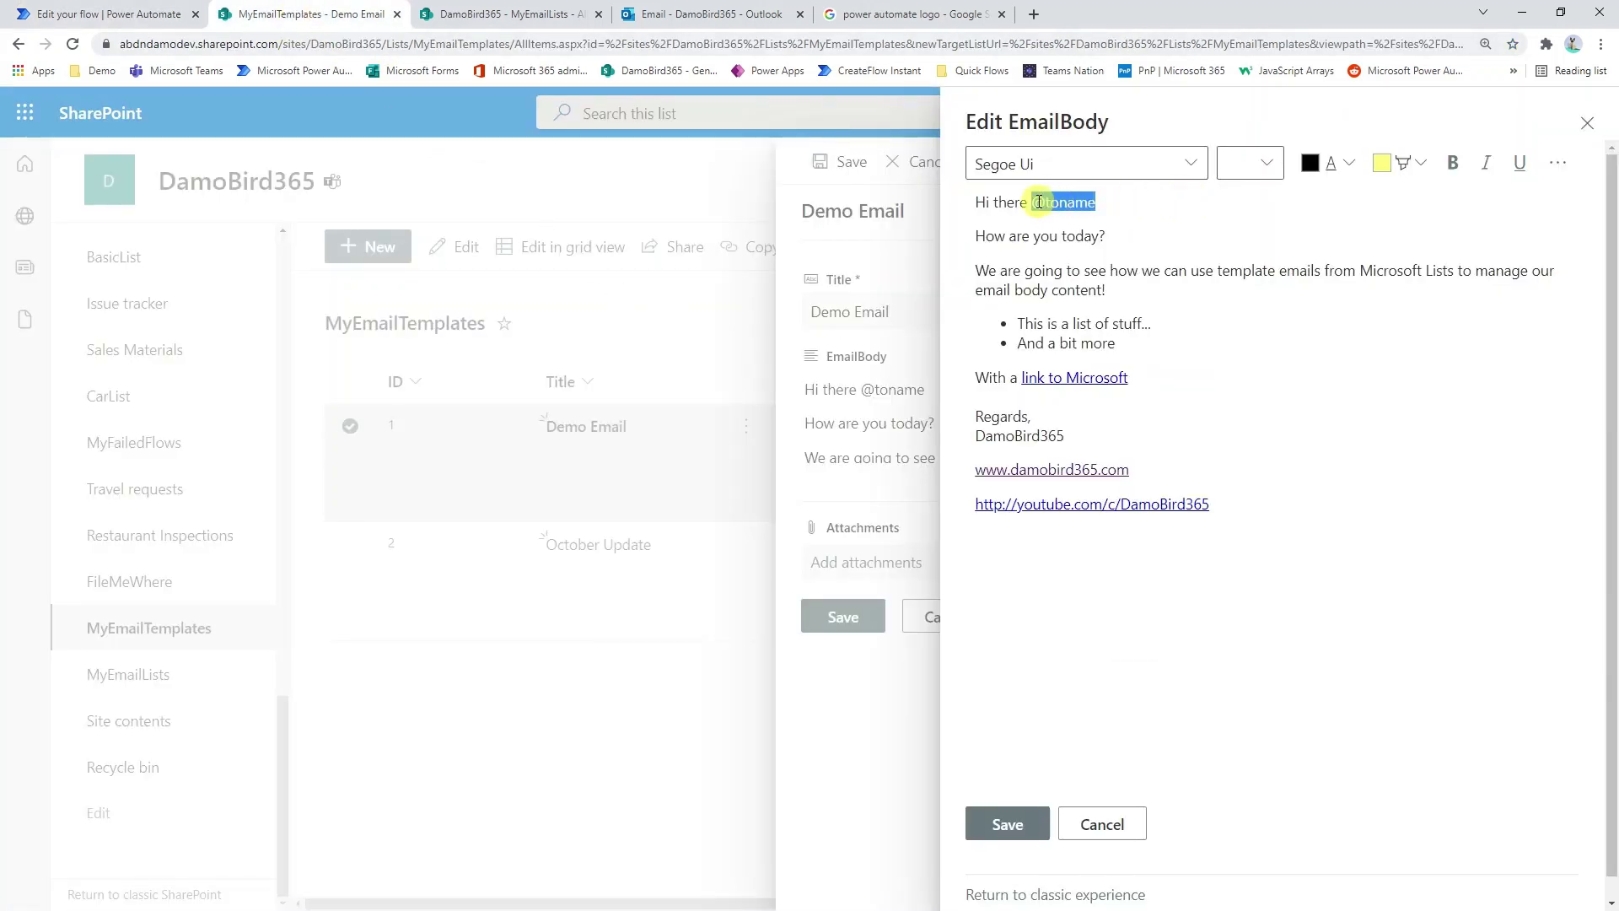
pyautogui.click(130, 12)
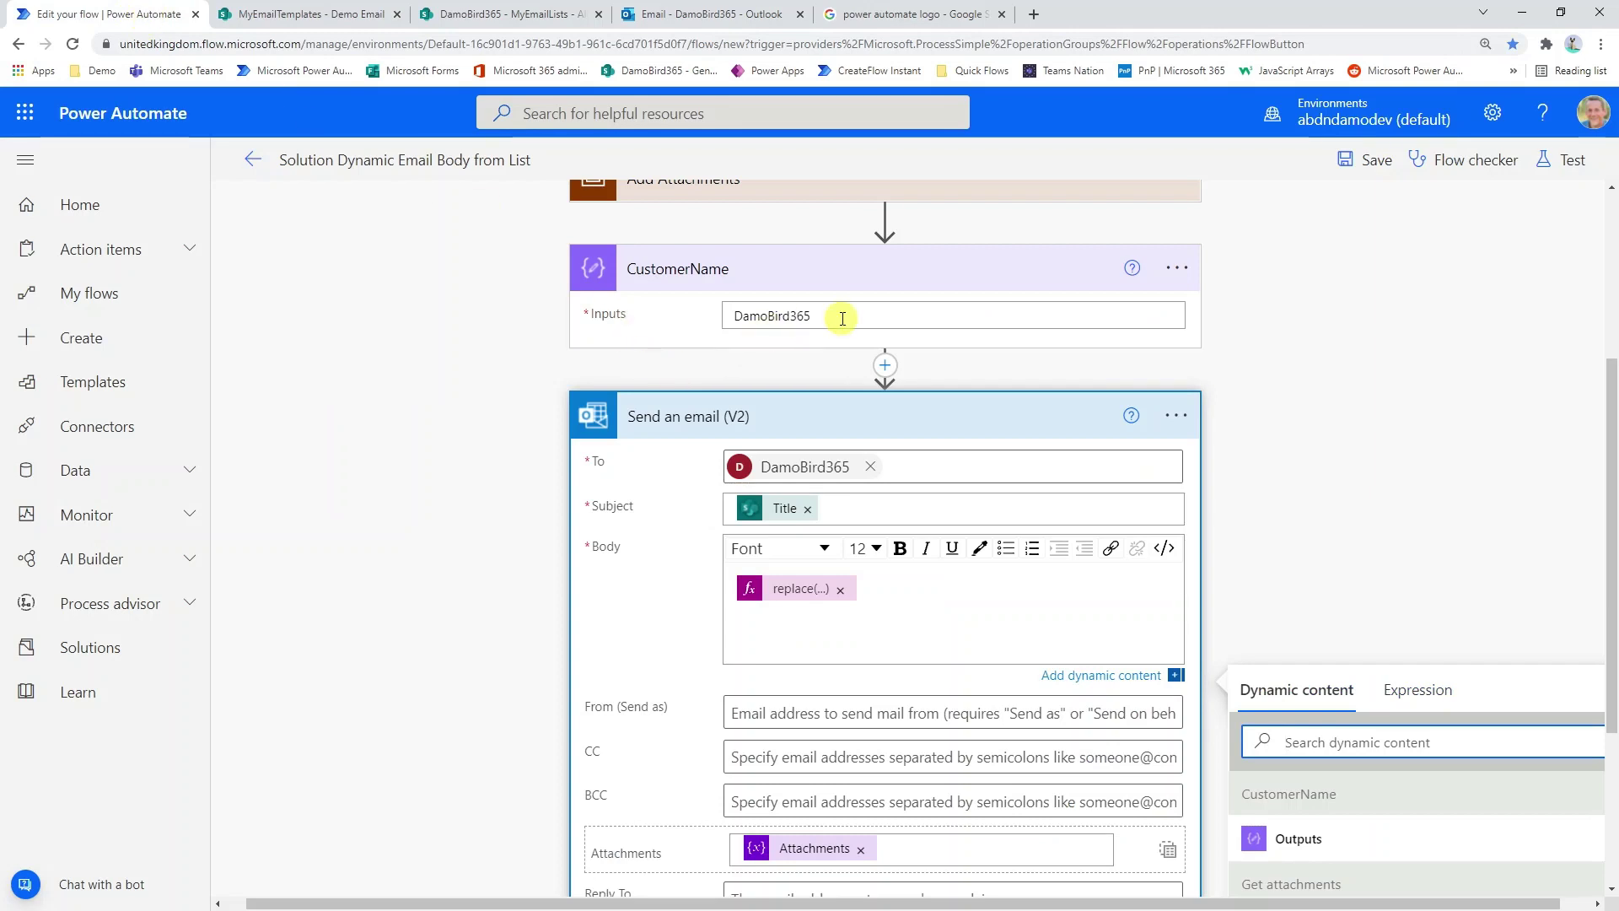
pyautogui.moveTo(815, 312); pyautogui.dragTo(719, 310)
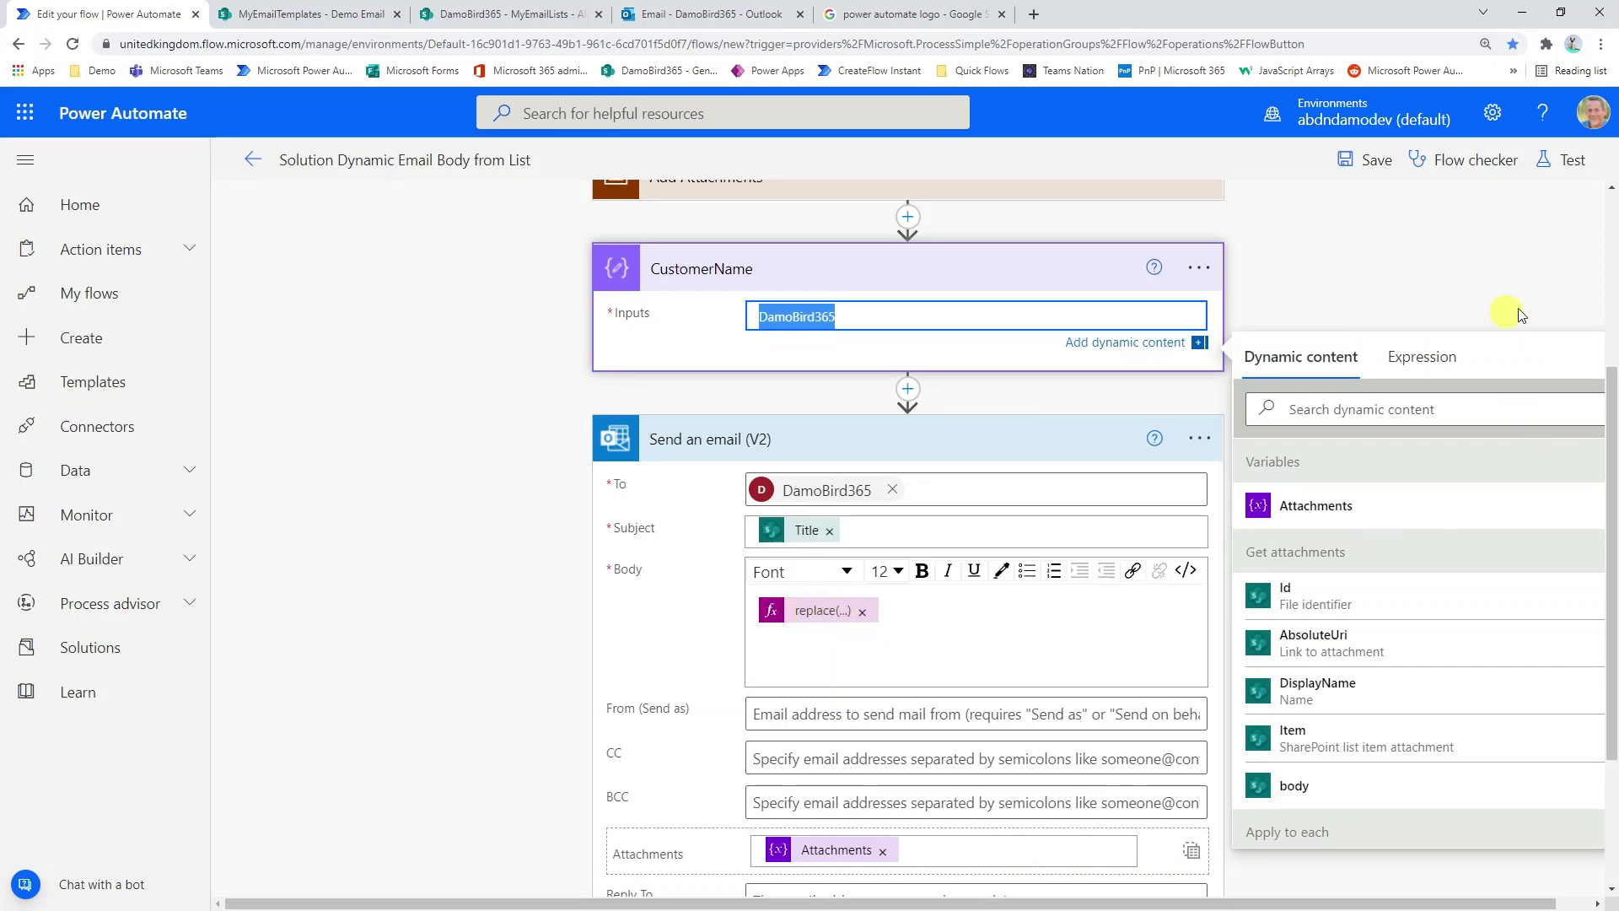
# Save the flow and start a manual test run, watching it on the run history page
pyautogui.click(1562, 160)
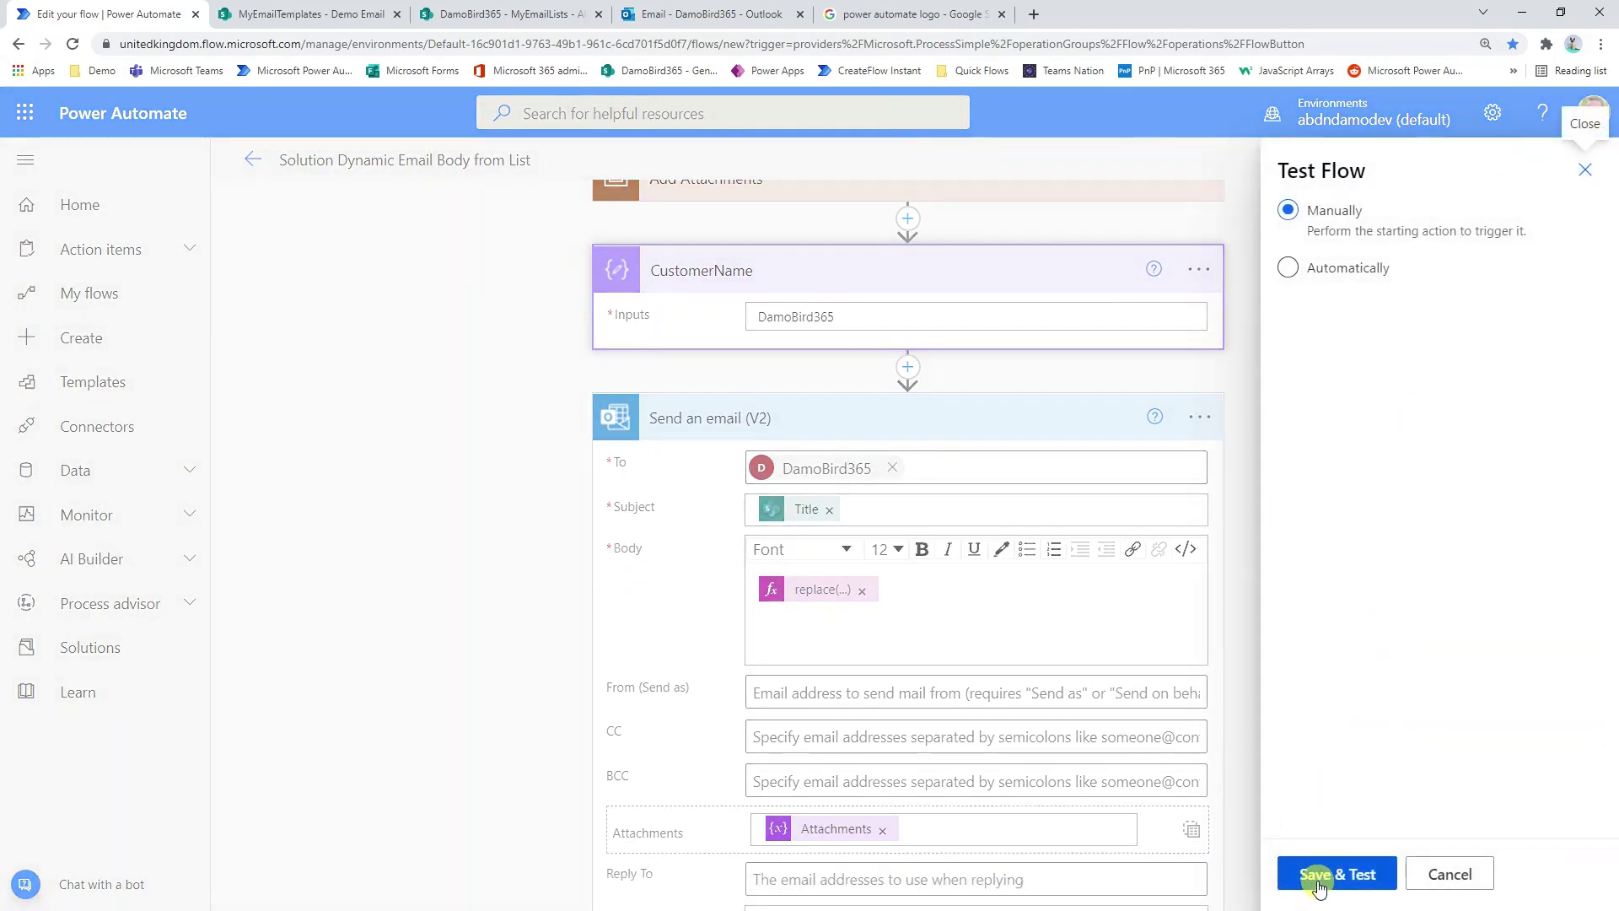
pyautogui.click(1349, 875)
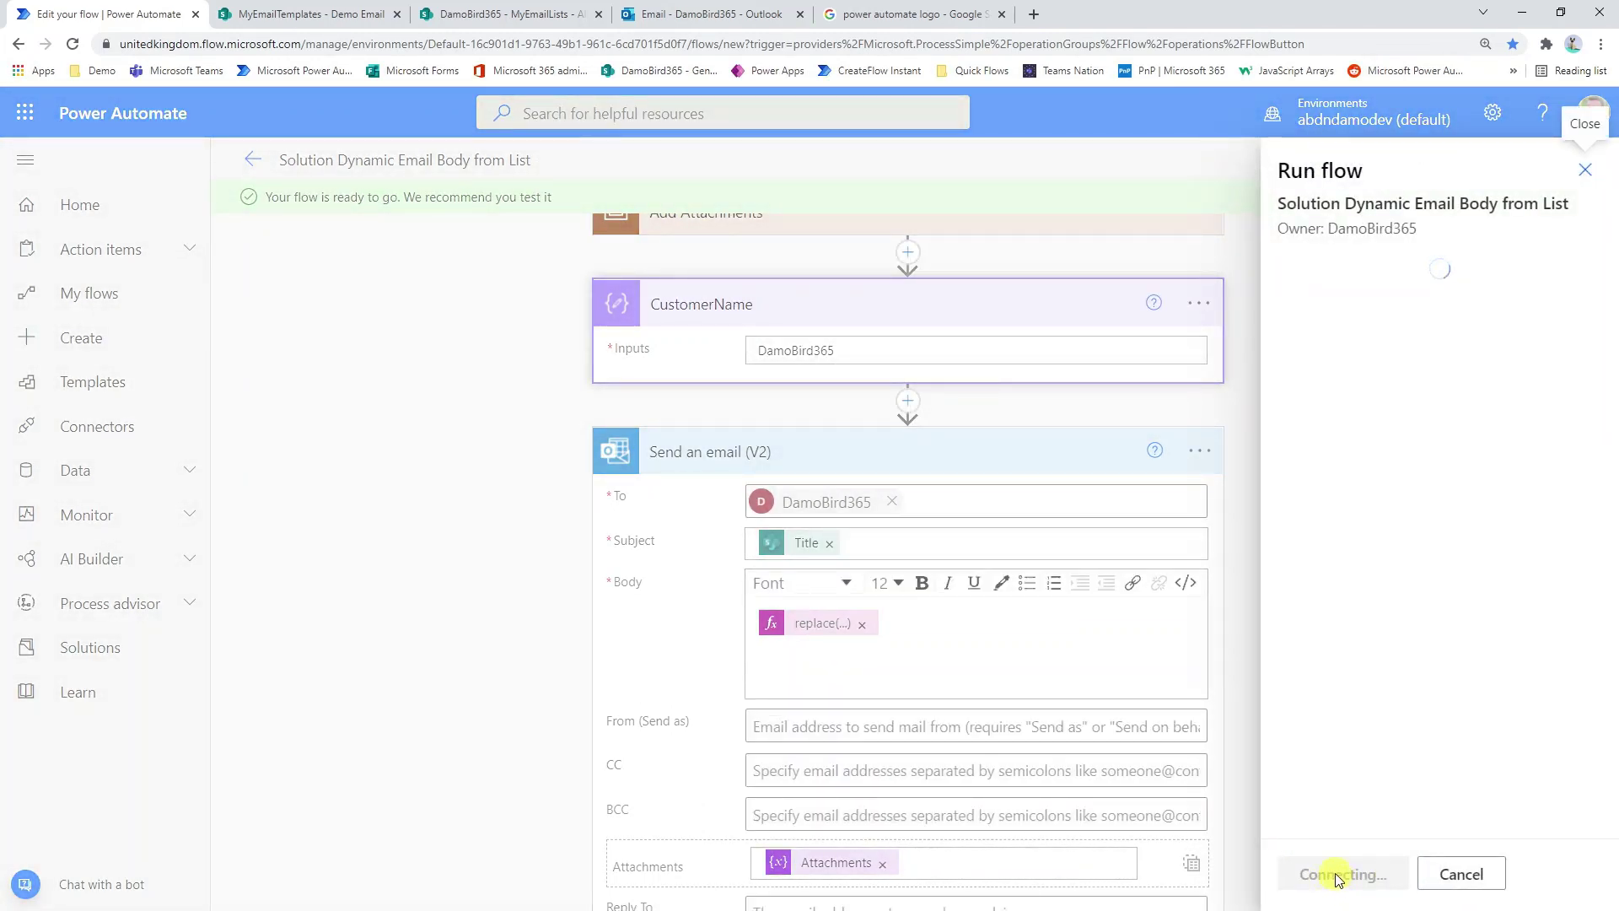
pyautogui.click(1328, 877)
pyautogui.click(1320, 875)
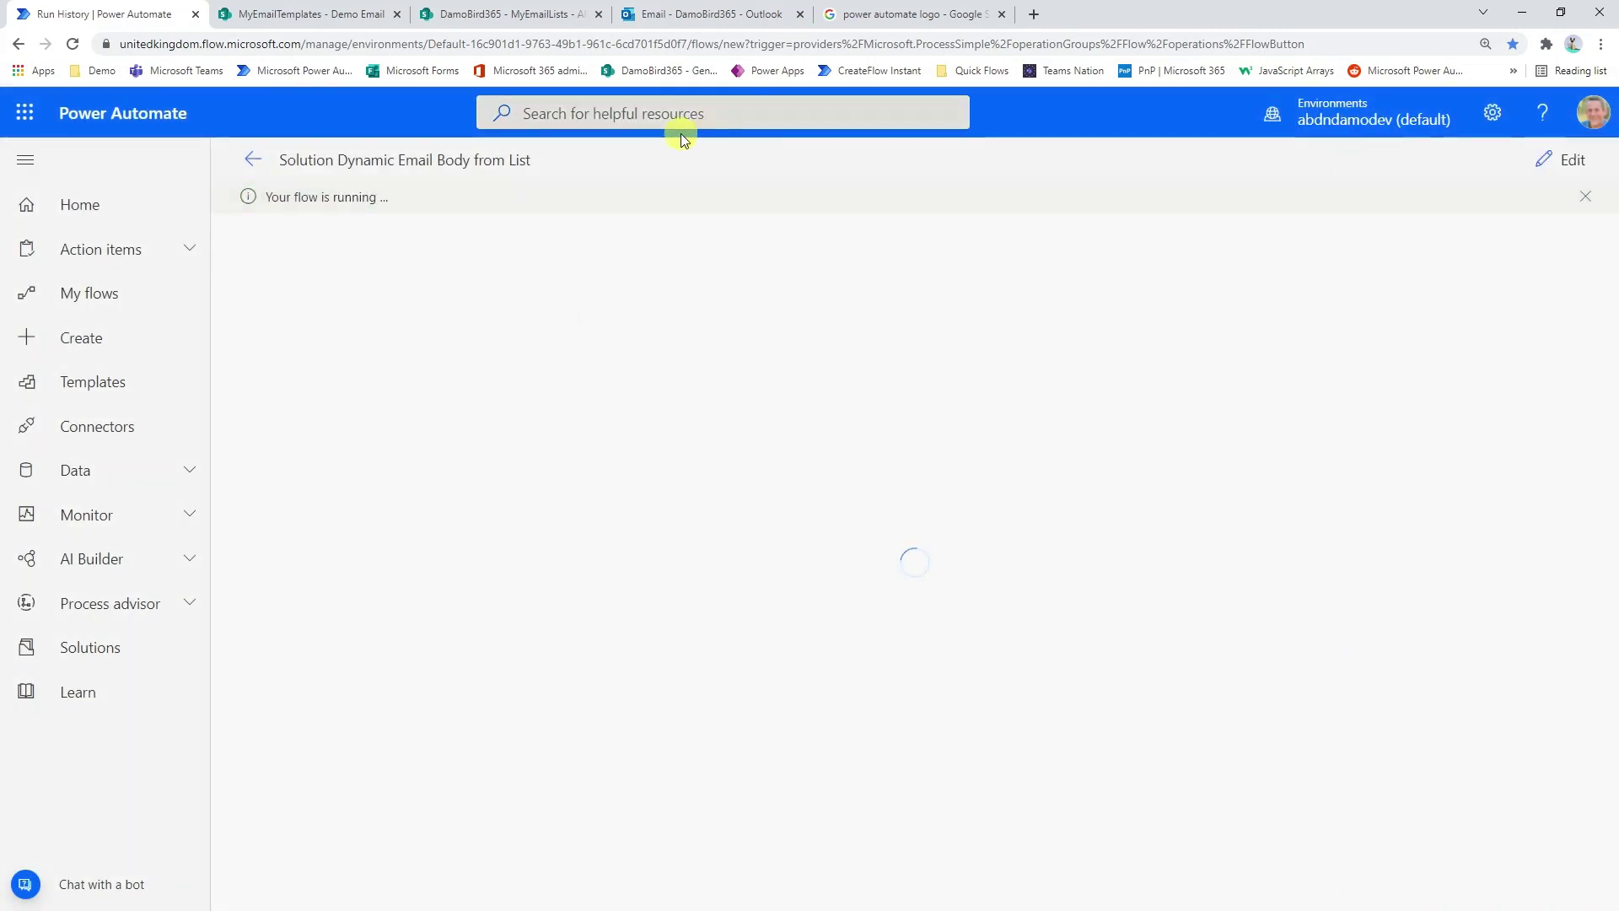
pyautogui.click(680, 13)
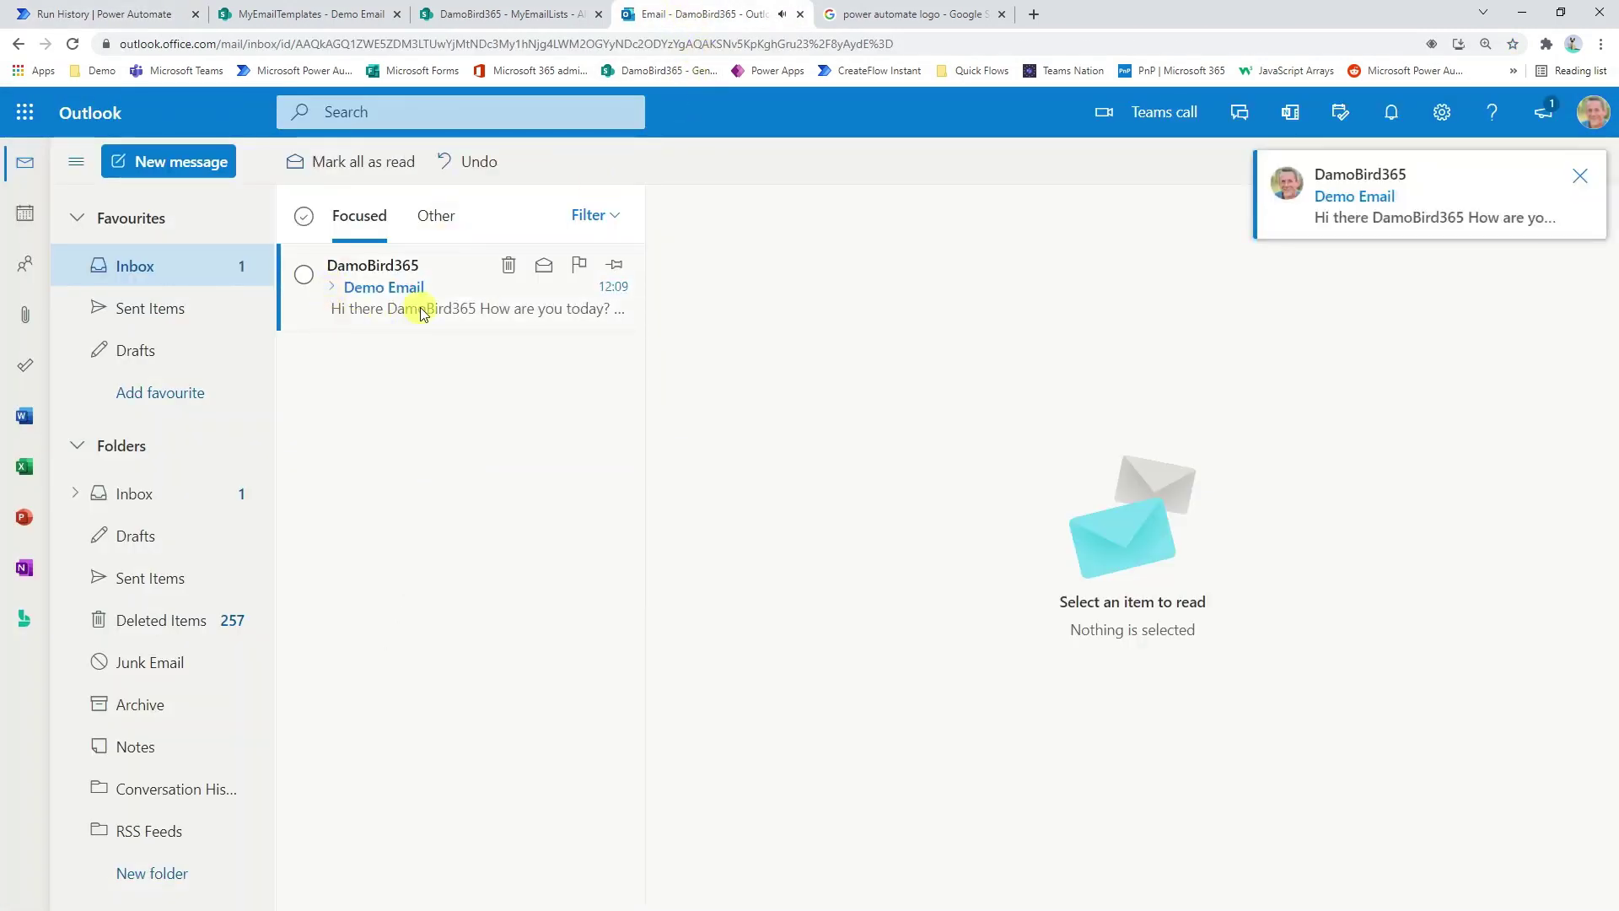
pyautogui.click(415, 306)
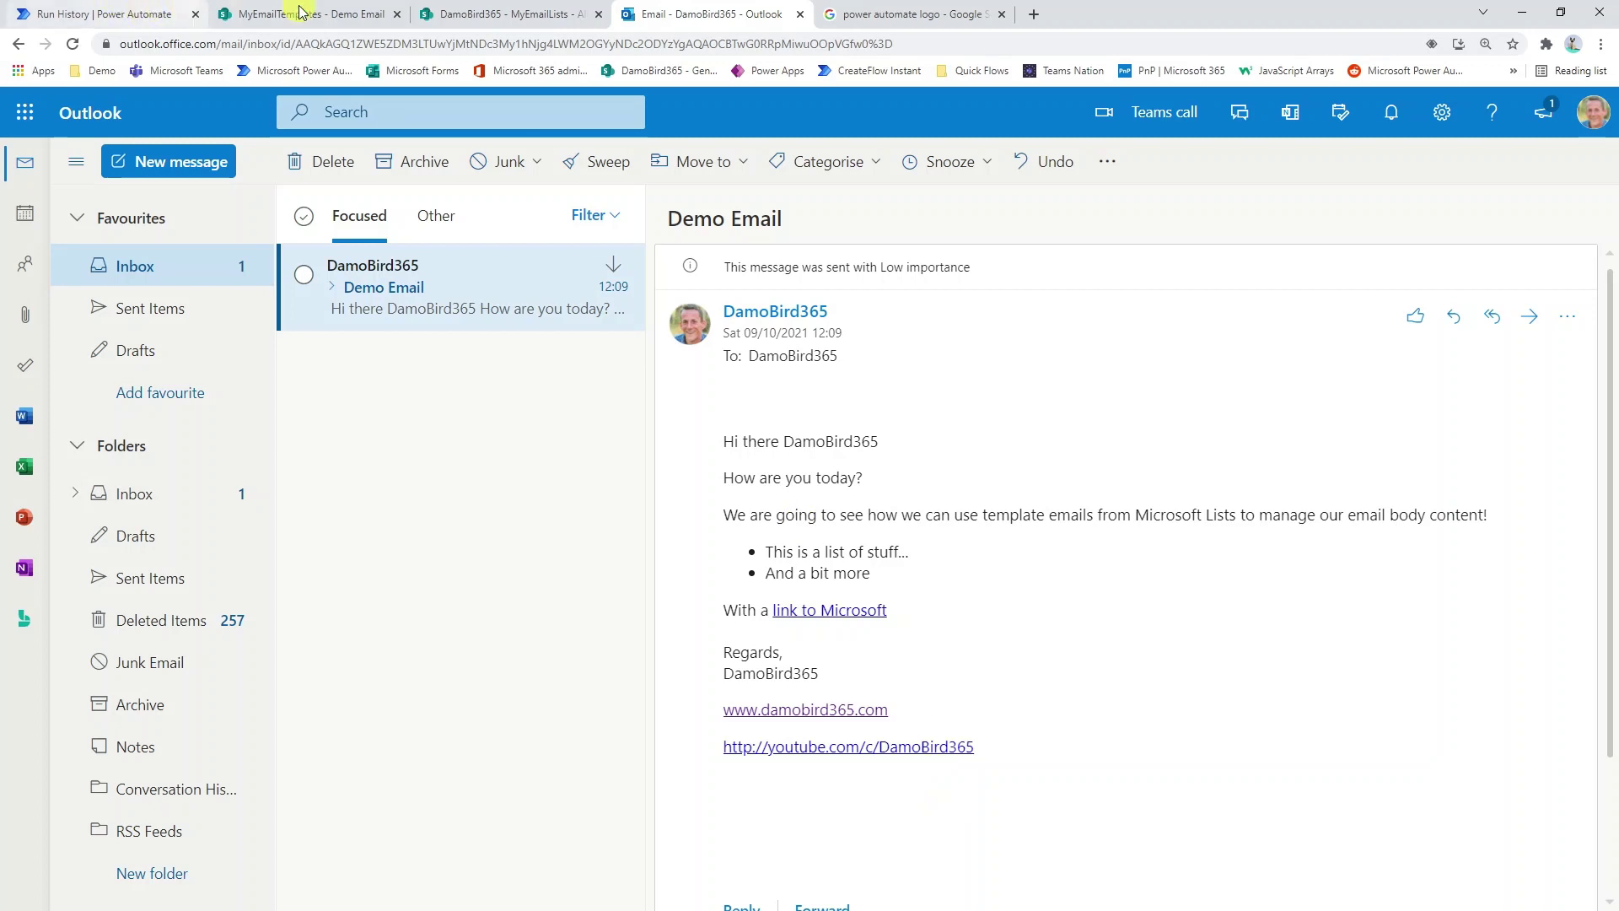
pyautogui.click(331, 13)
pyautogui.click(1107, 230)
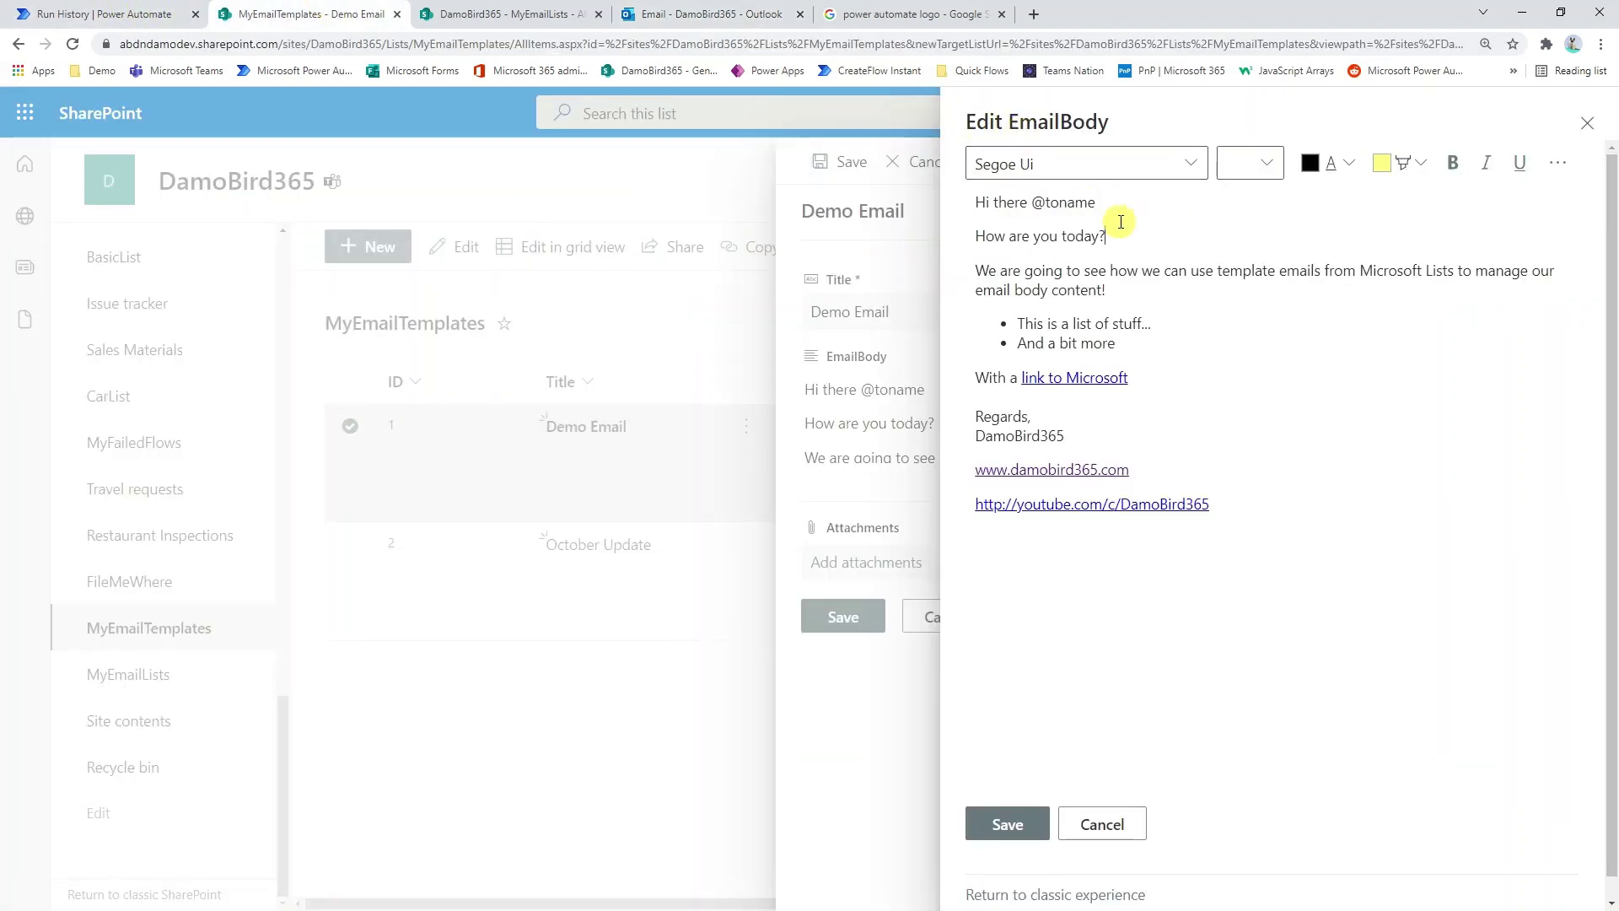
pyautogui.doubleClick(1048, 201)
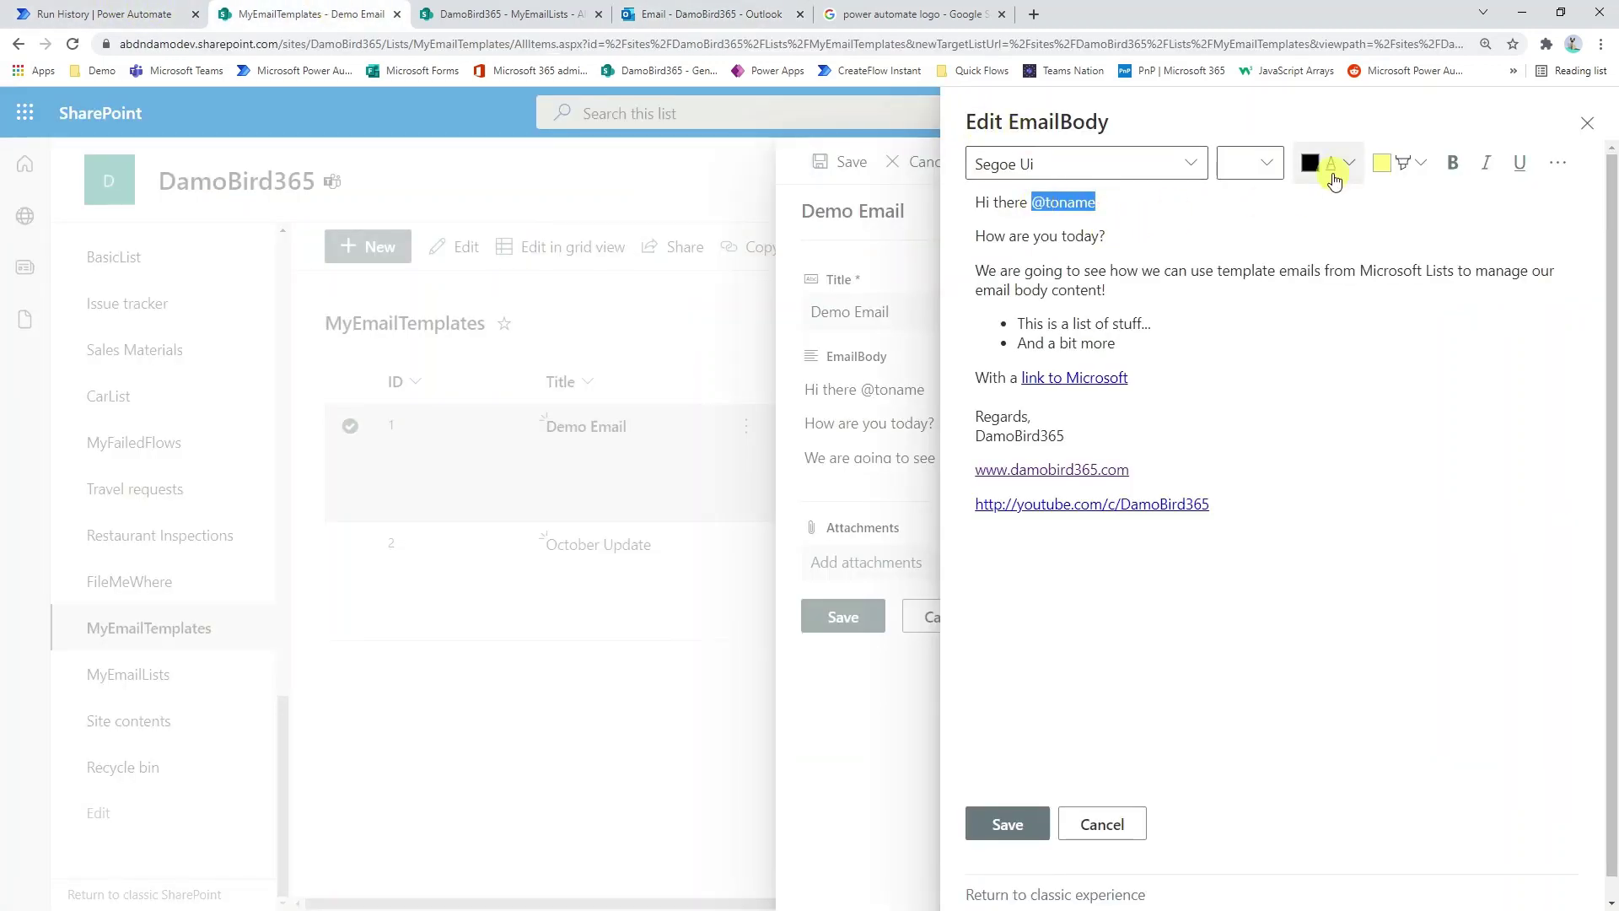
pyautogui.click(1450, 164)
# Make 'How are you today?' size 16, bold and centred, and add a blank line after the link
pyautogui.moveTo(1144, 238); pyautogui.dragTo(978, 240)
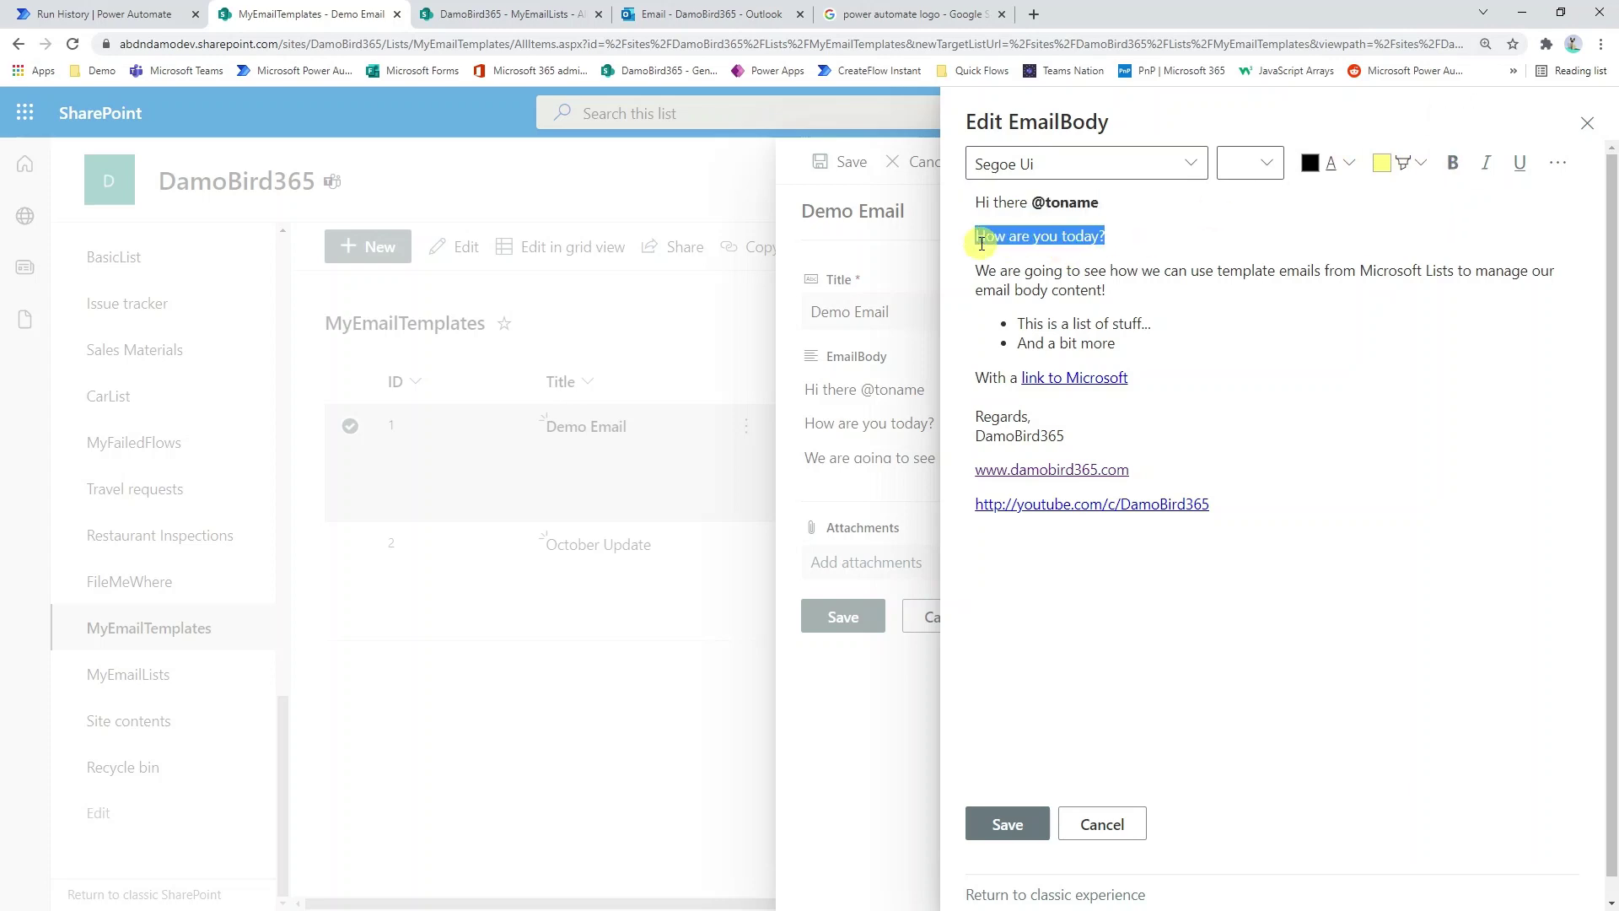
pyautogui.click(1265, 163)
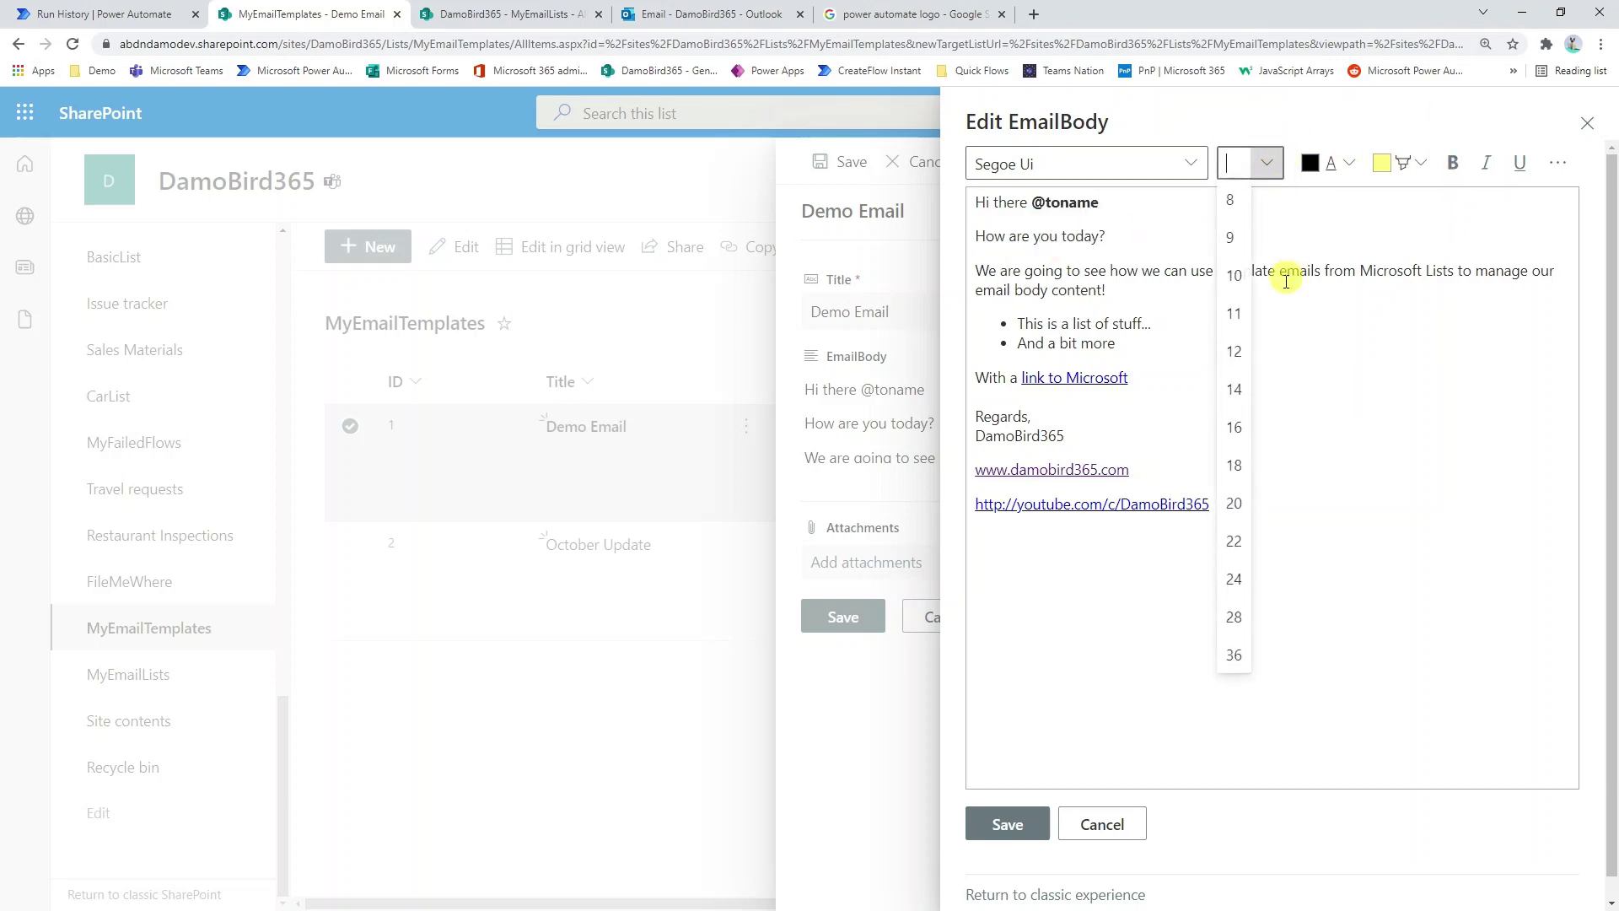
pyautogui.click(1235, 426)
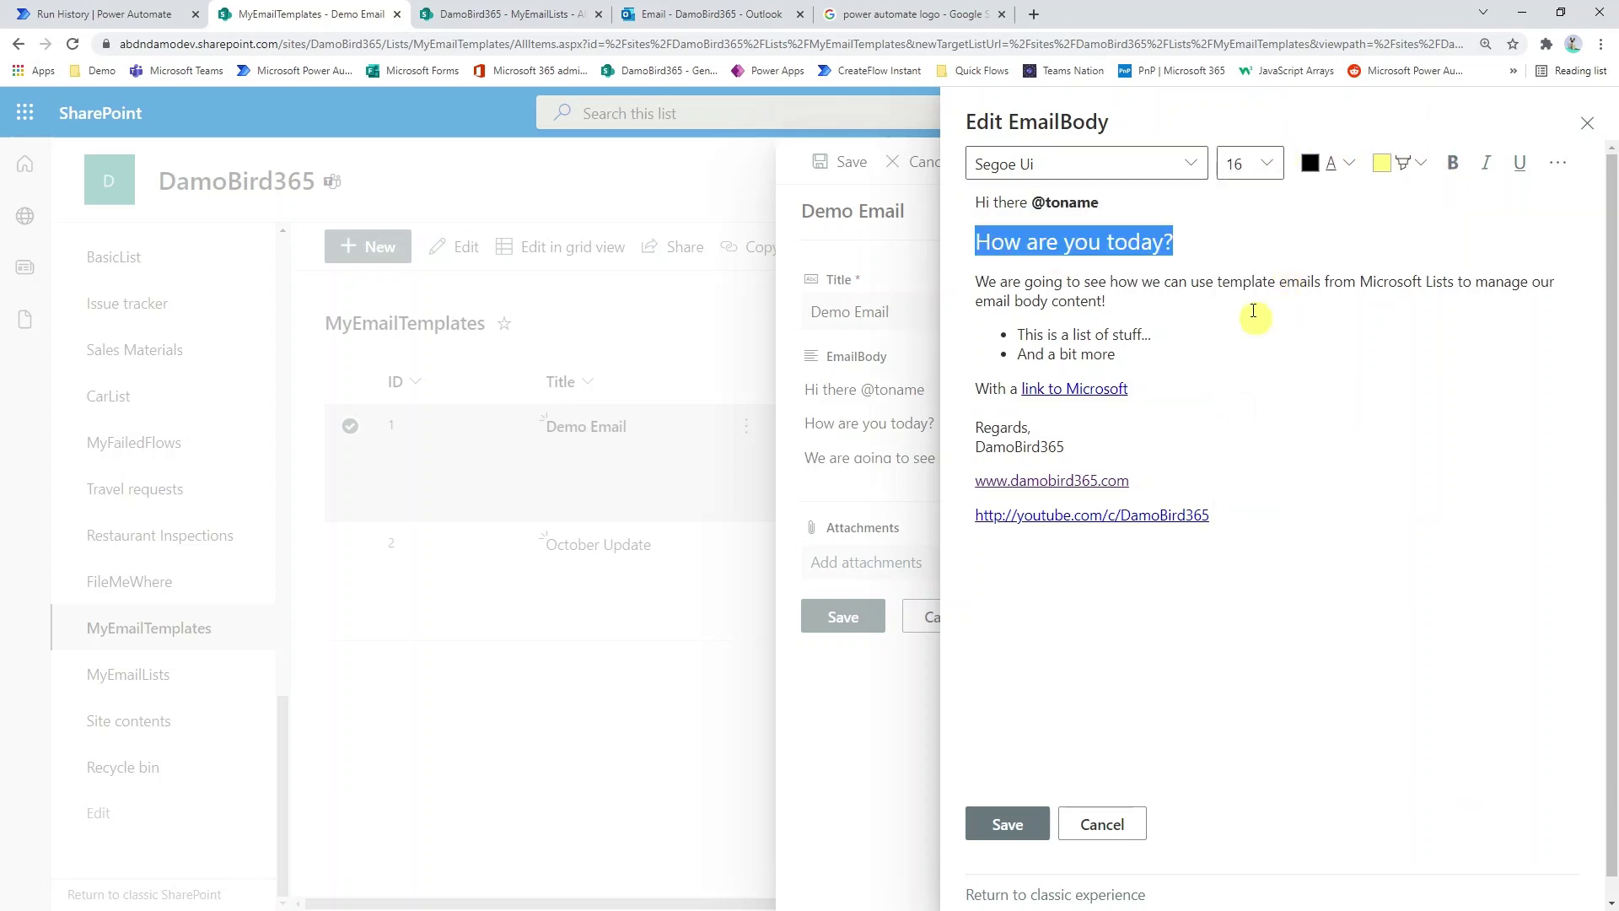
pyautogui.click(1451, 163)
pyautogui.click(1558, 165)
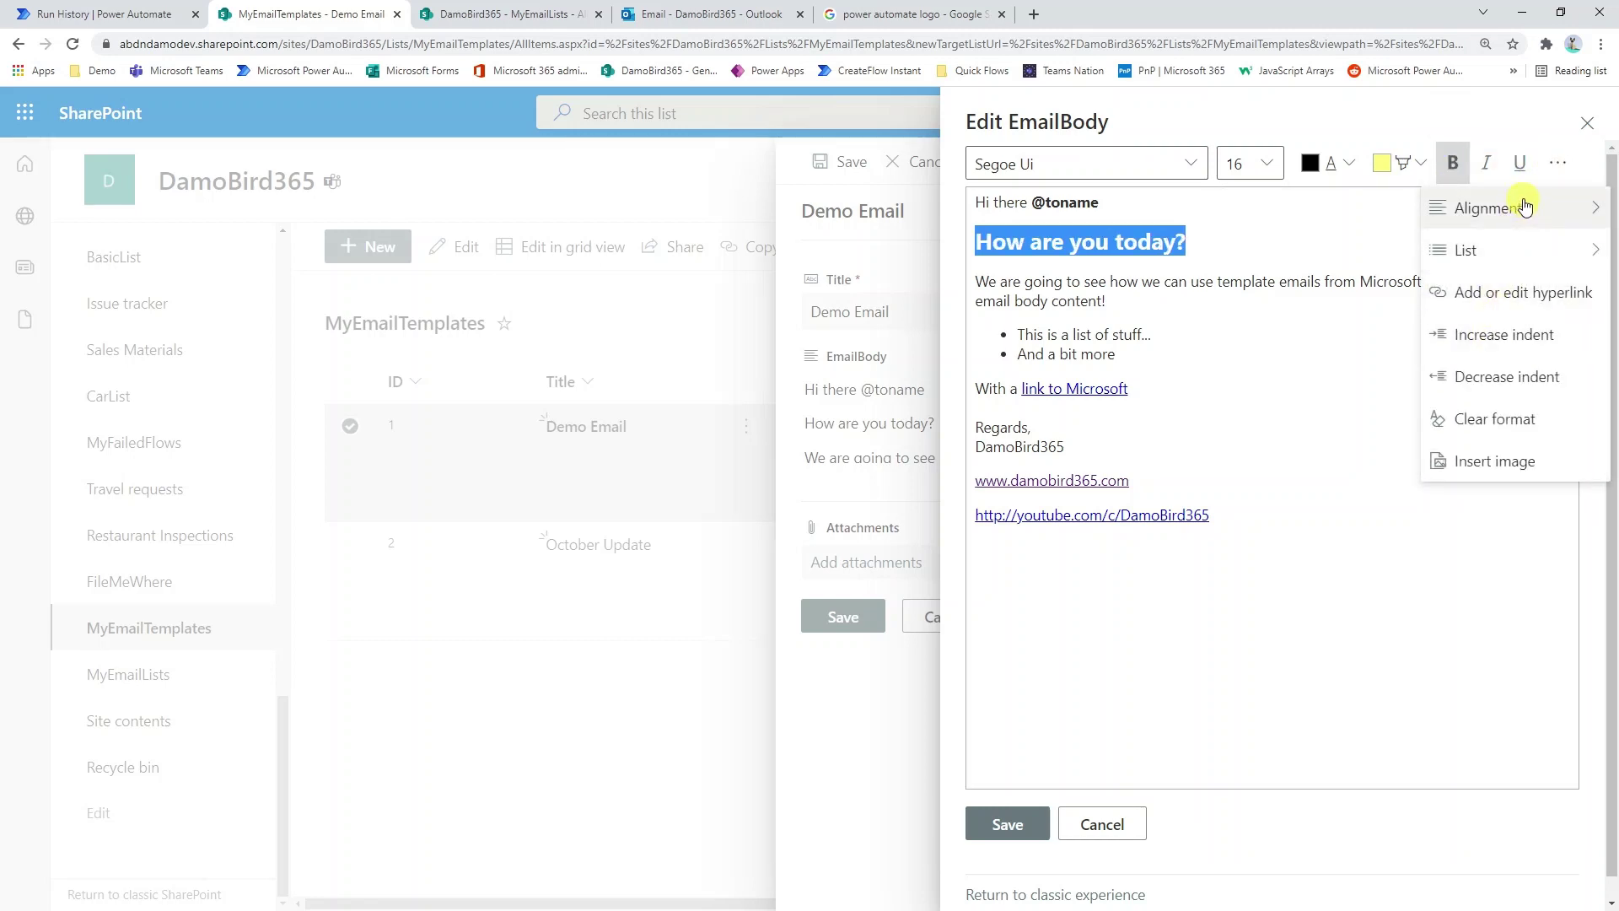
pyautogui.click(1461, 207)
pyautogui.click(1482, 287)
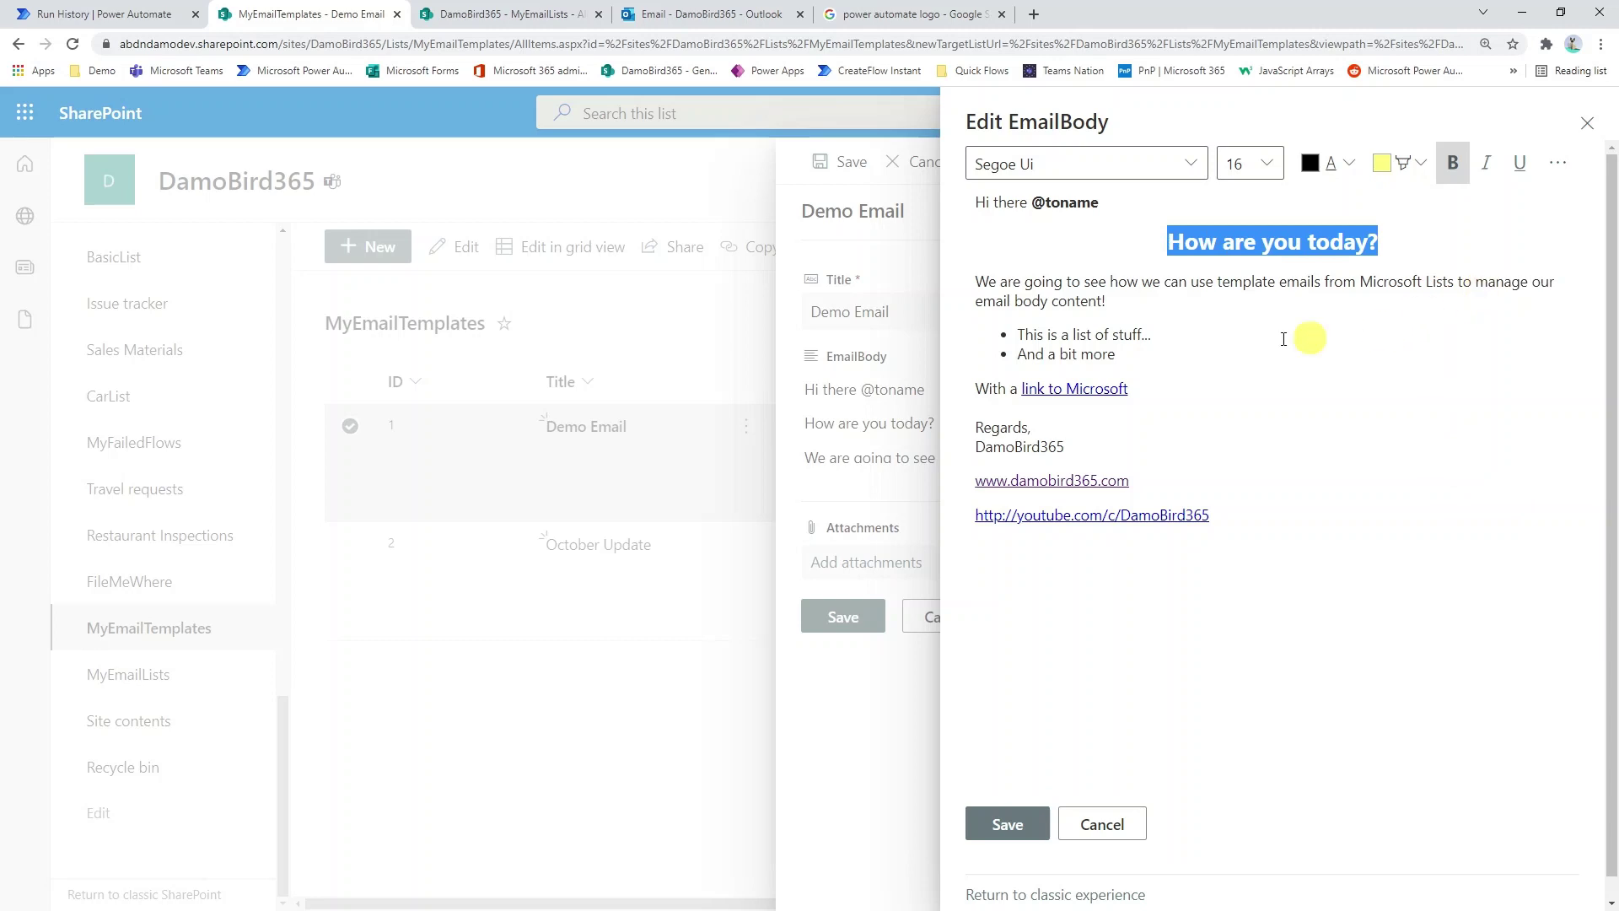
pyautogui.click(1169, 390)
pyautogui.press('Return')
pyautogui.press('Return')
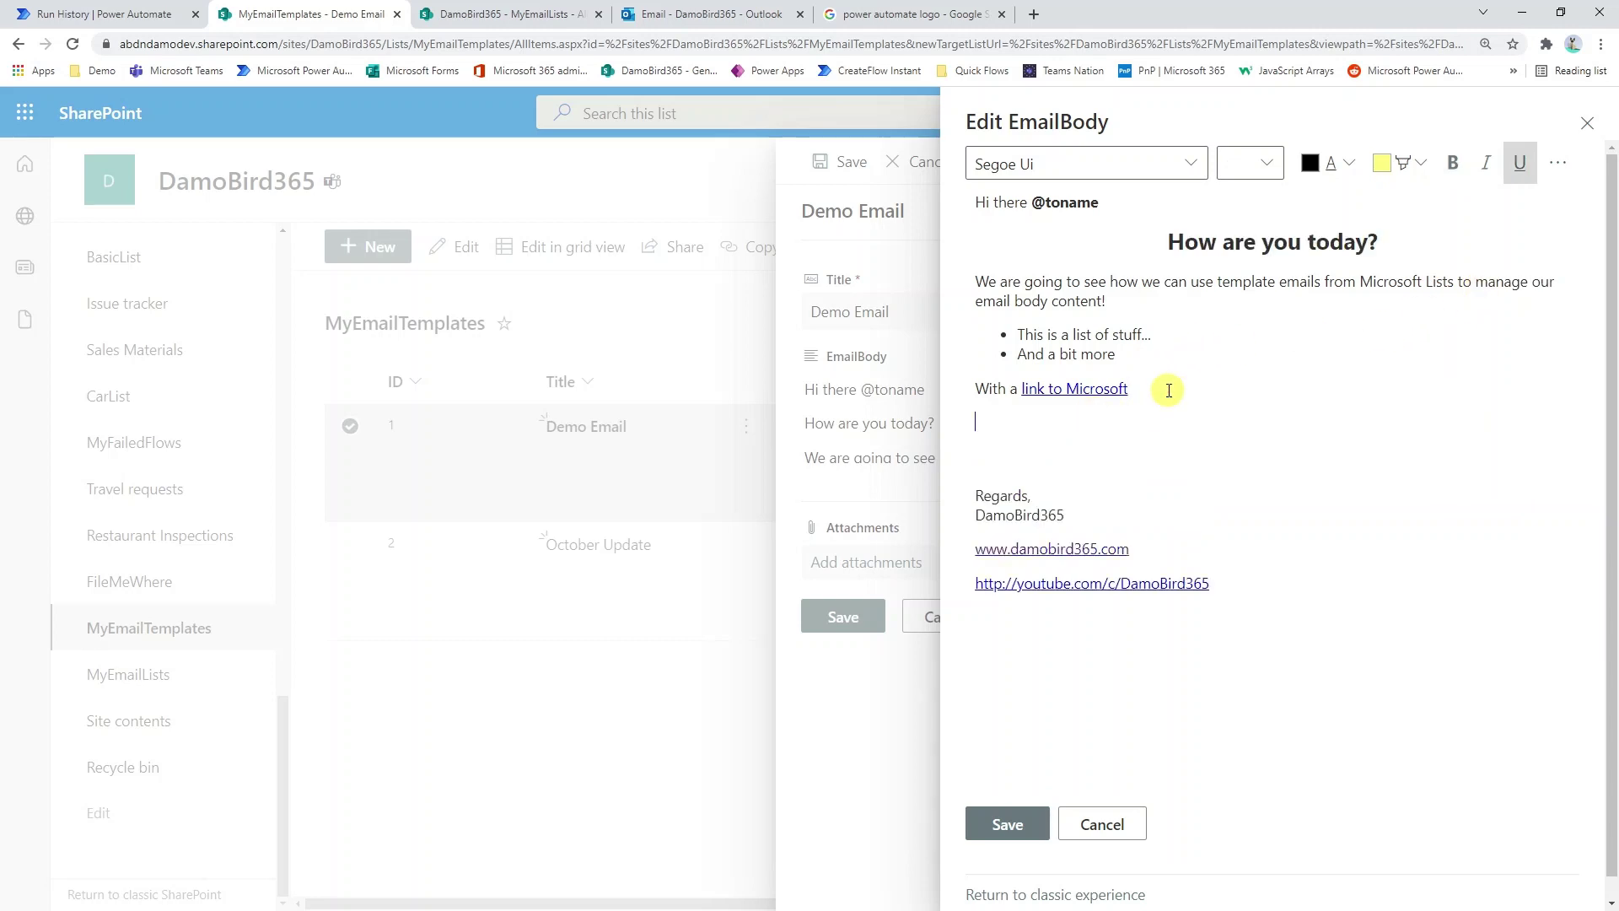
# Copy the Power Automate logo's image address from Google Images, then check the flow's run history
pyautogui.click(898, 14)
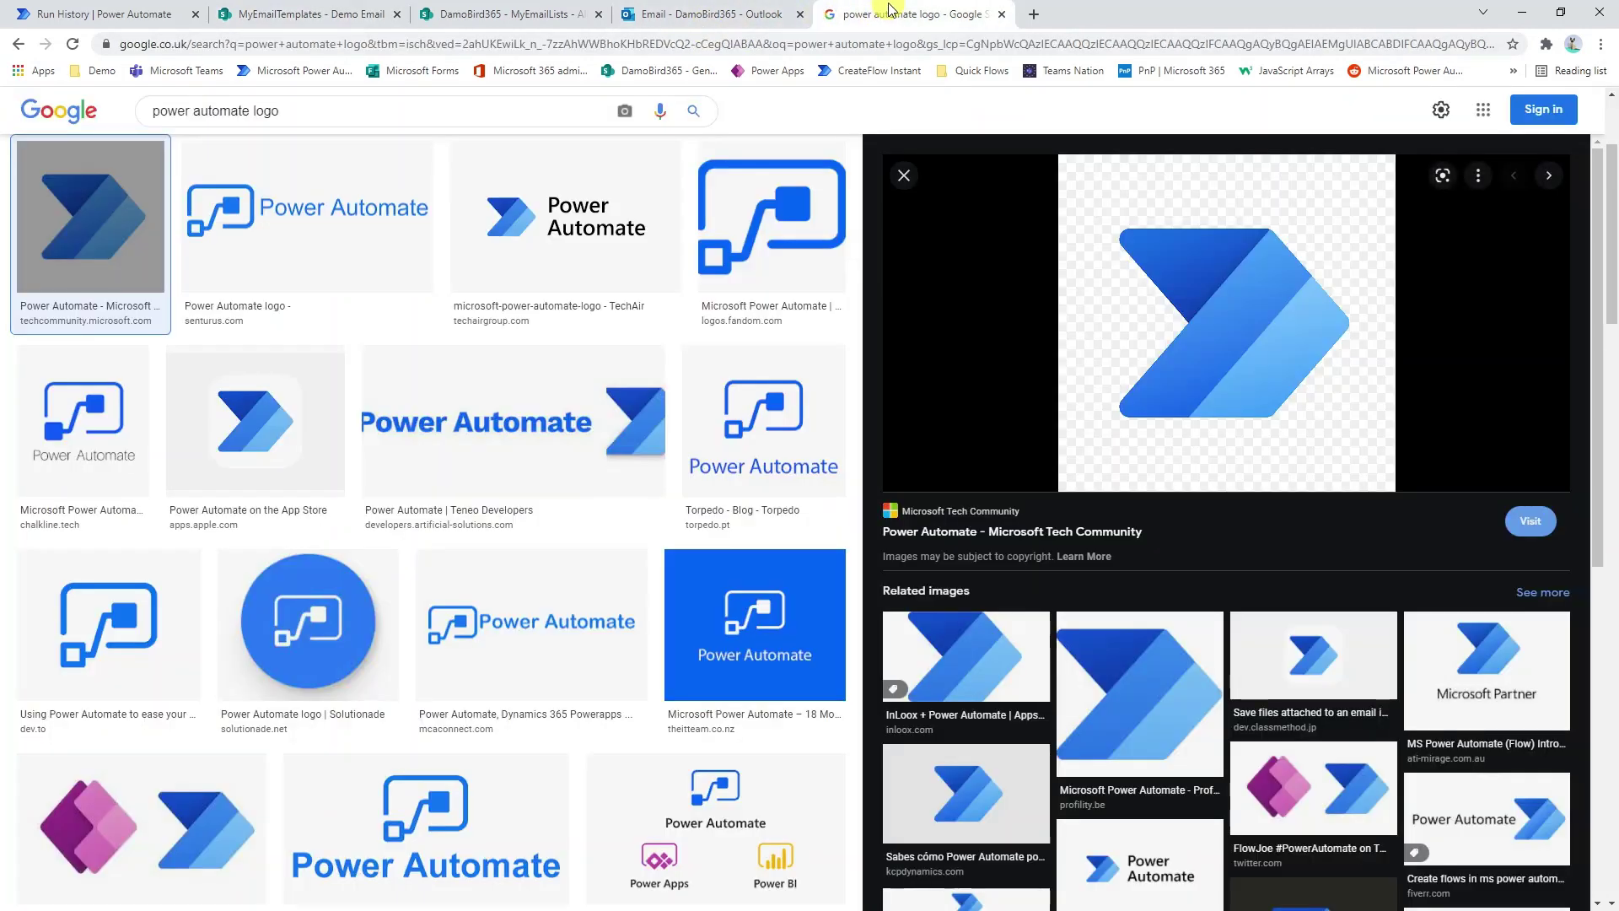
pyautogui.rightClick(1225, 314)
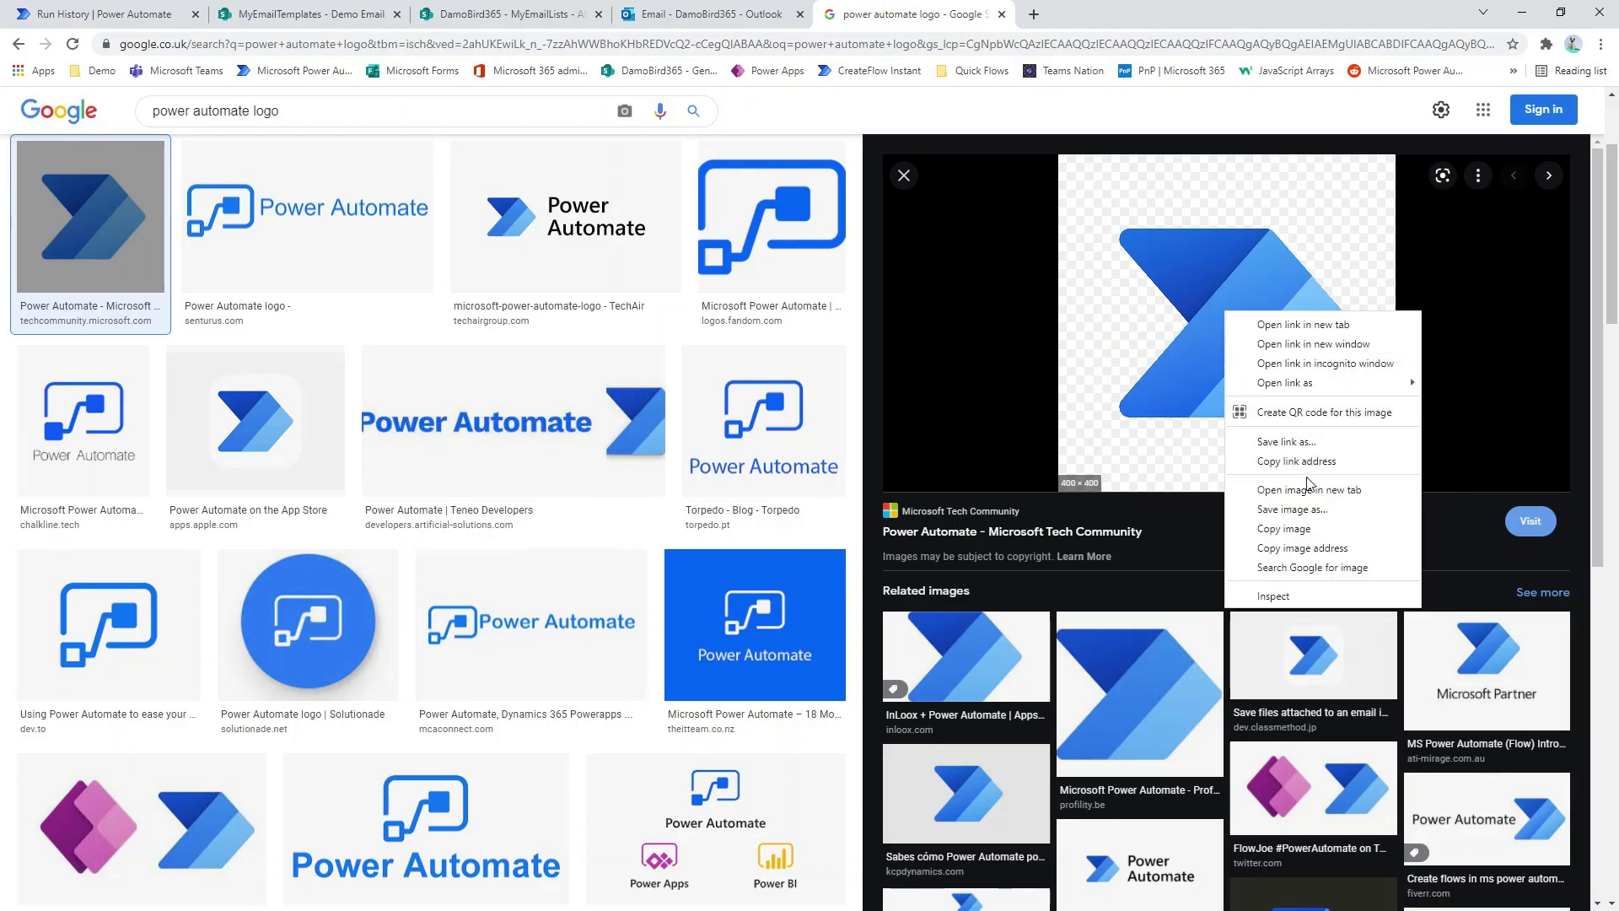
pyautogui.click(1308, 548)
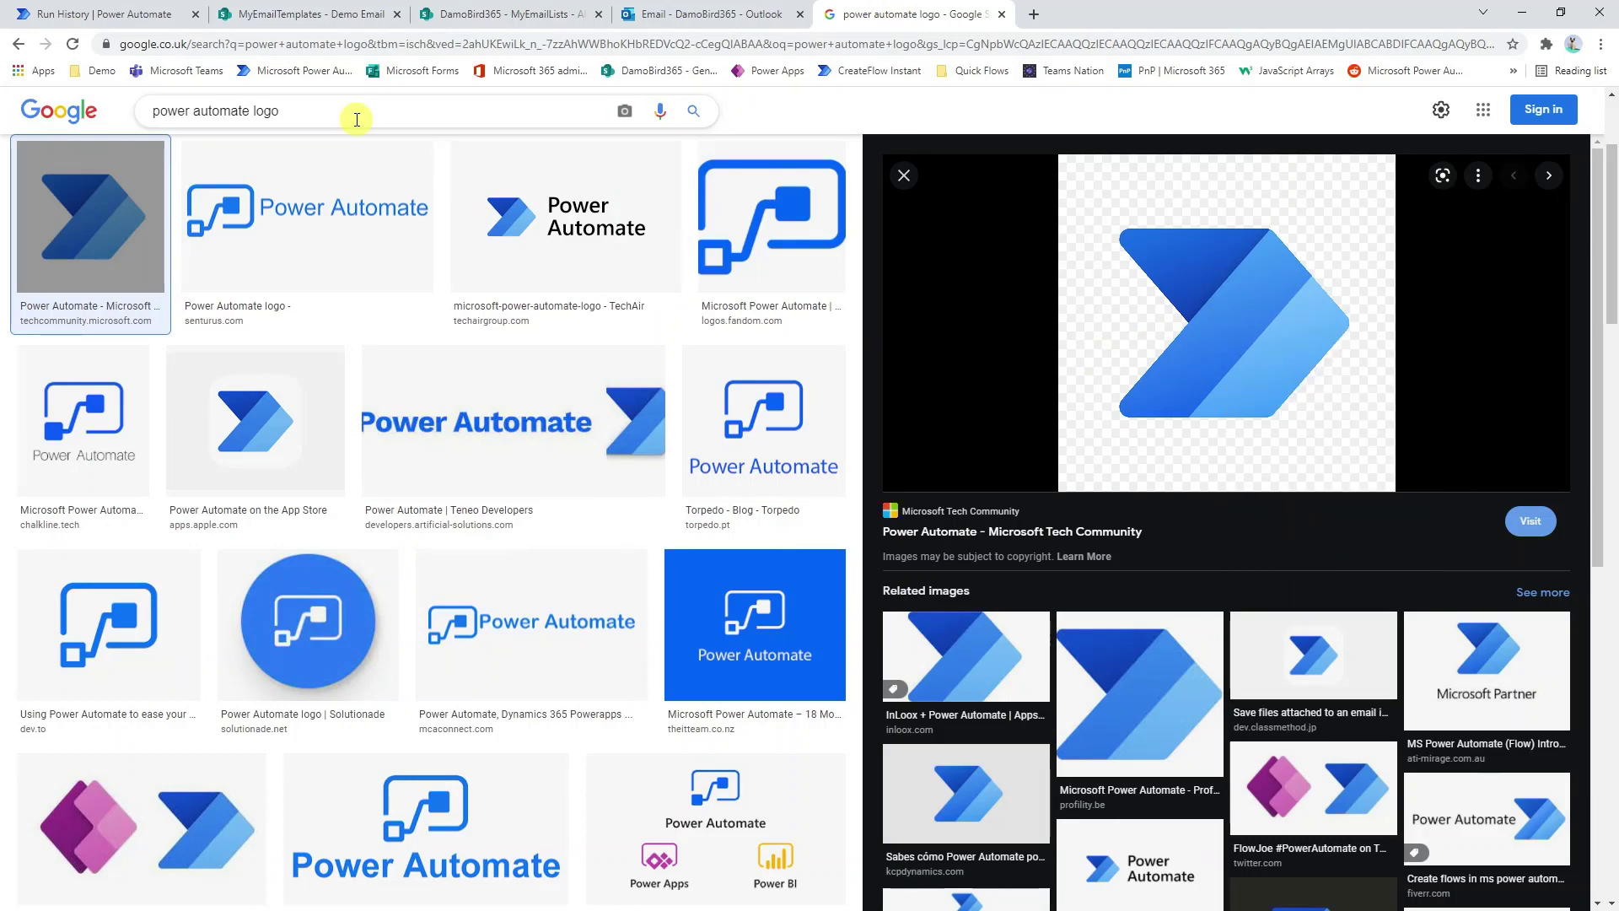
pyautogui.click(52, 14)
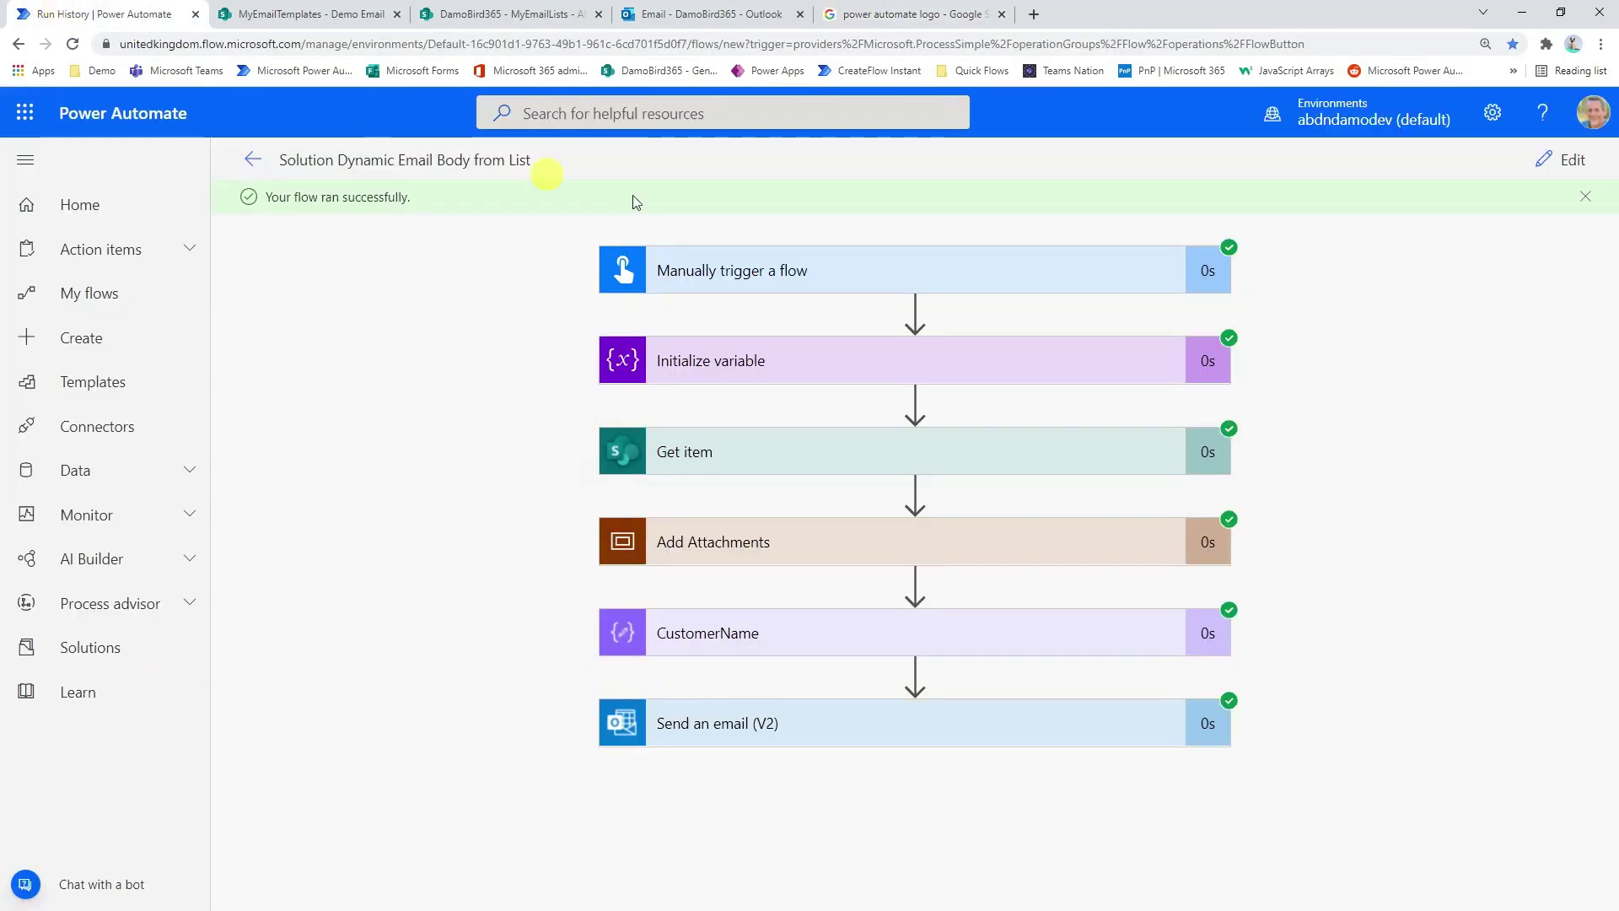
# Insert the Power Automate logo into the EmailBody using the copied image address
pyautogui.click(369, 19)
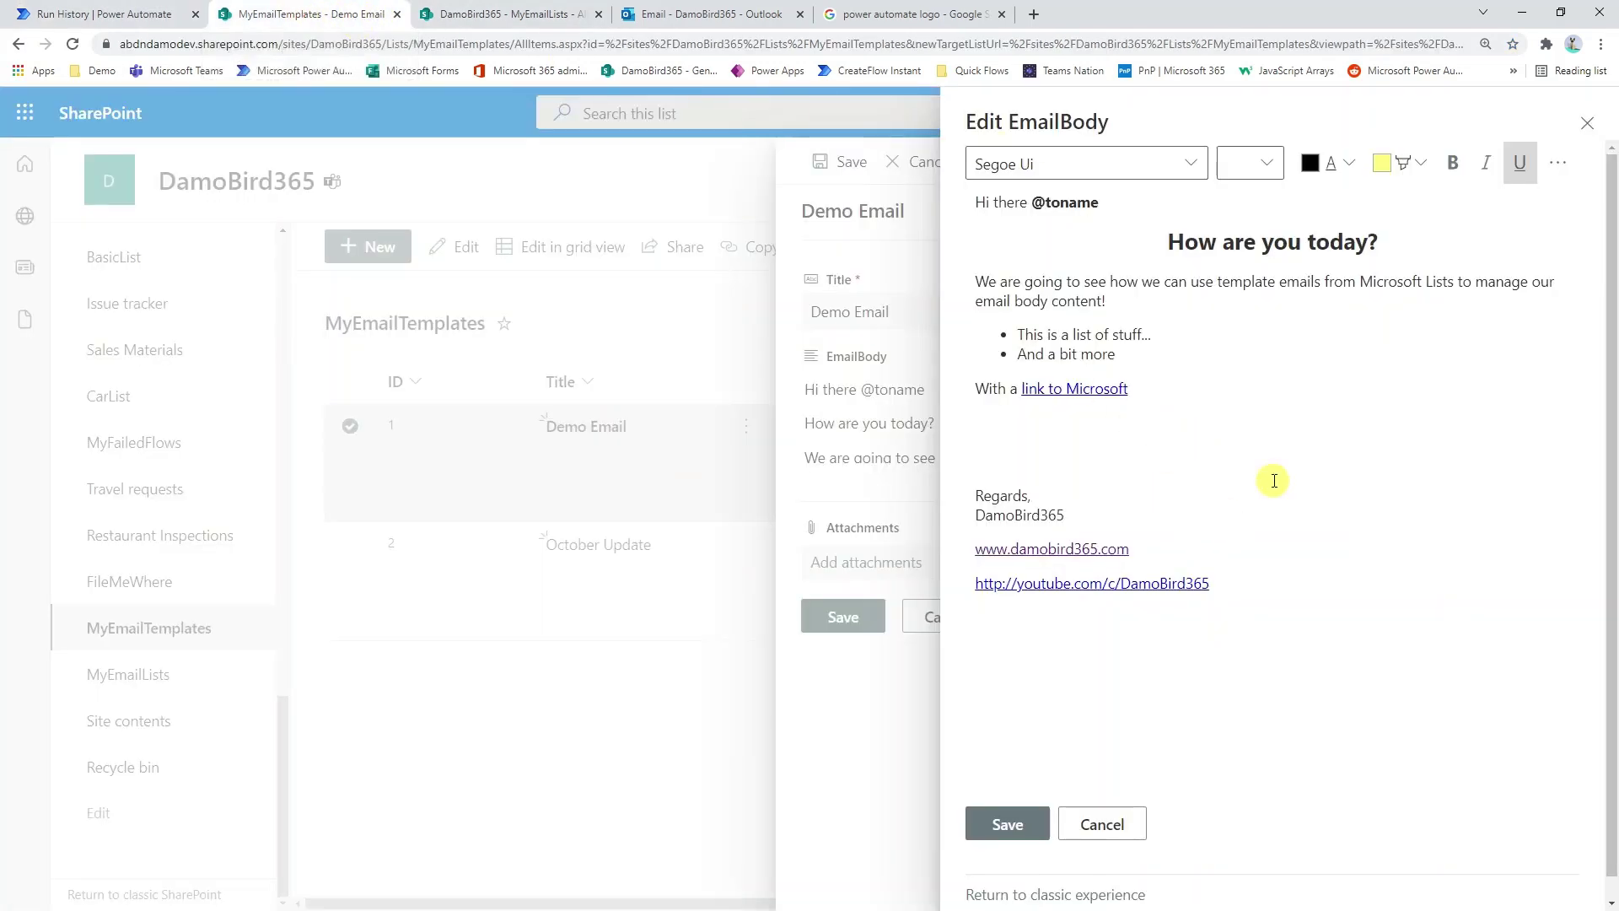
pyautogui.click(1557, 163)
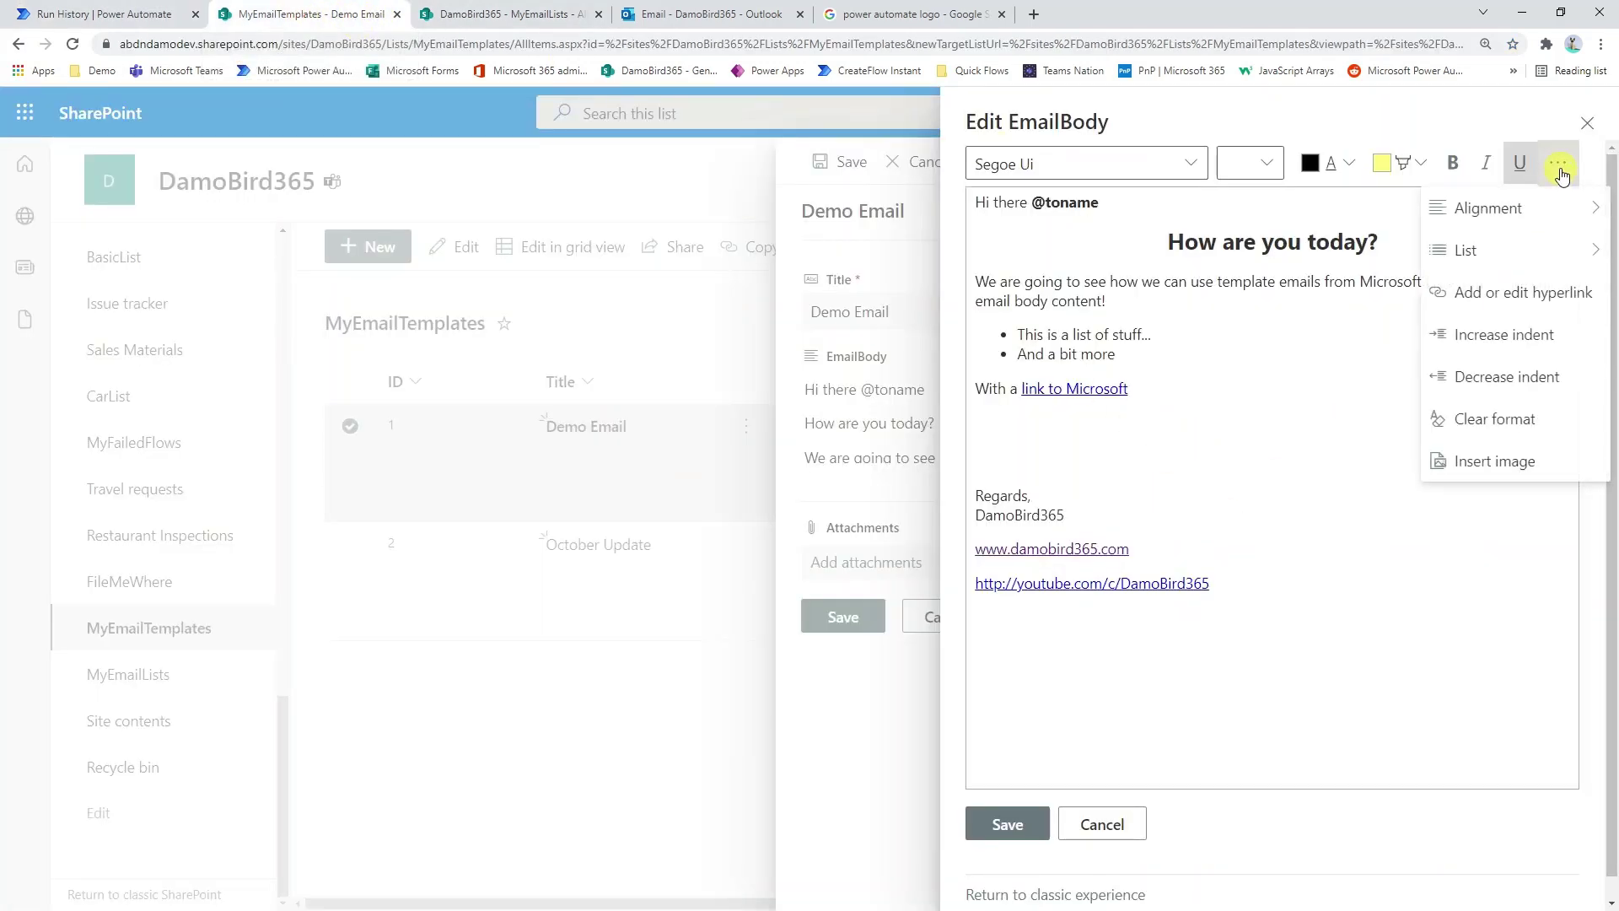
pyautogui.click(1500, 462)
pyautogui.hotkey('ctrl', 'v')
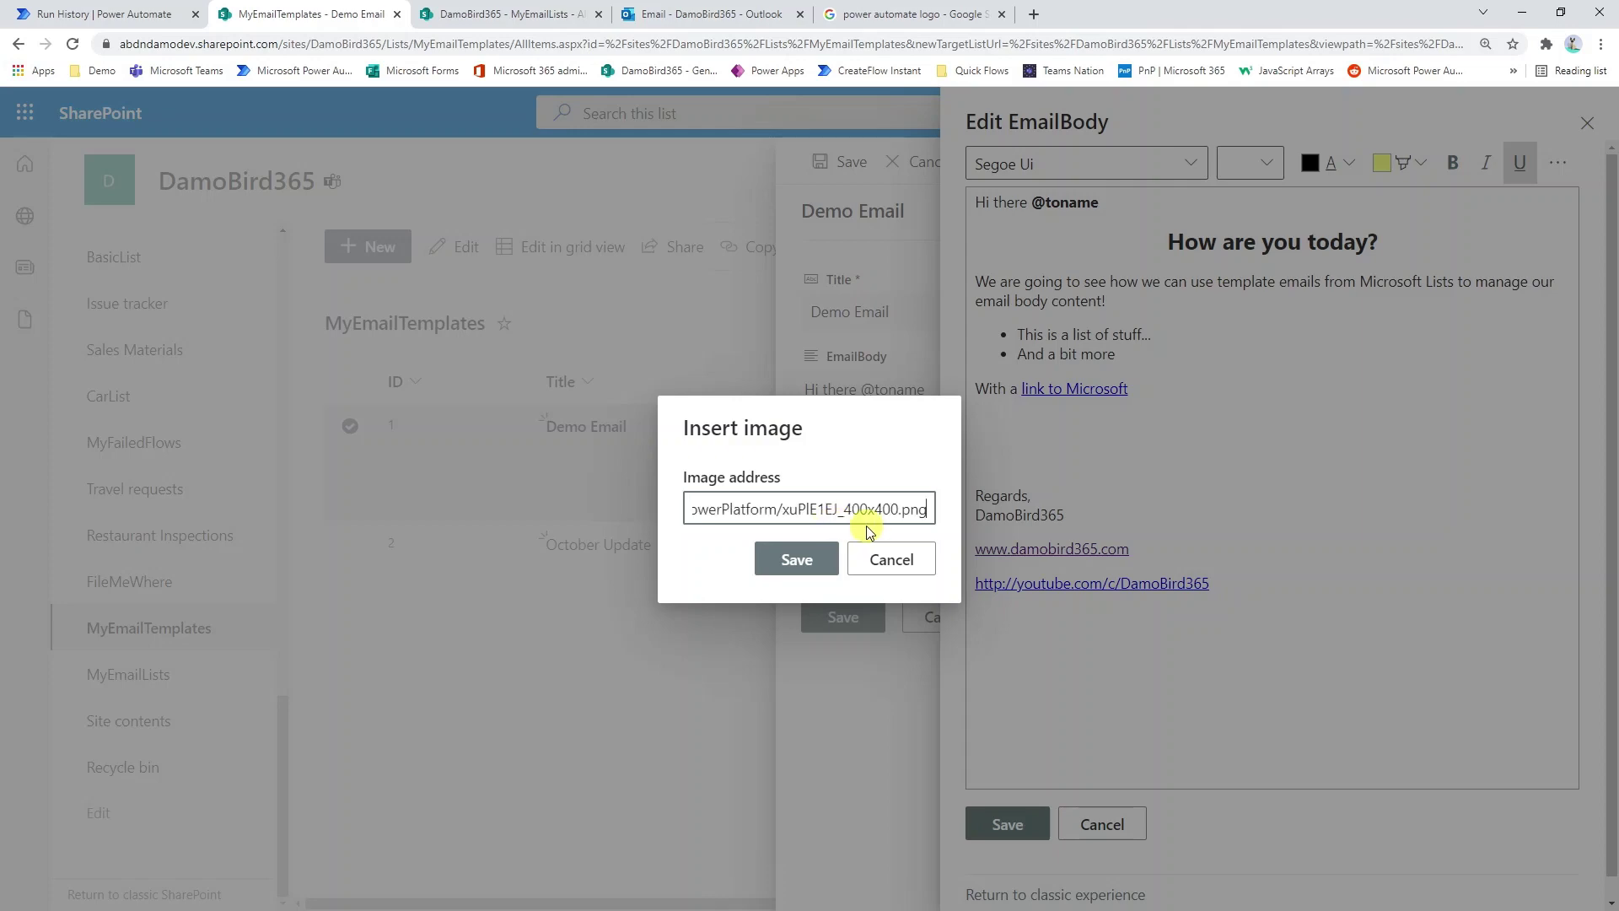
pyautogui.click(814, 557)
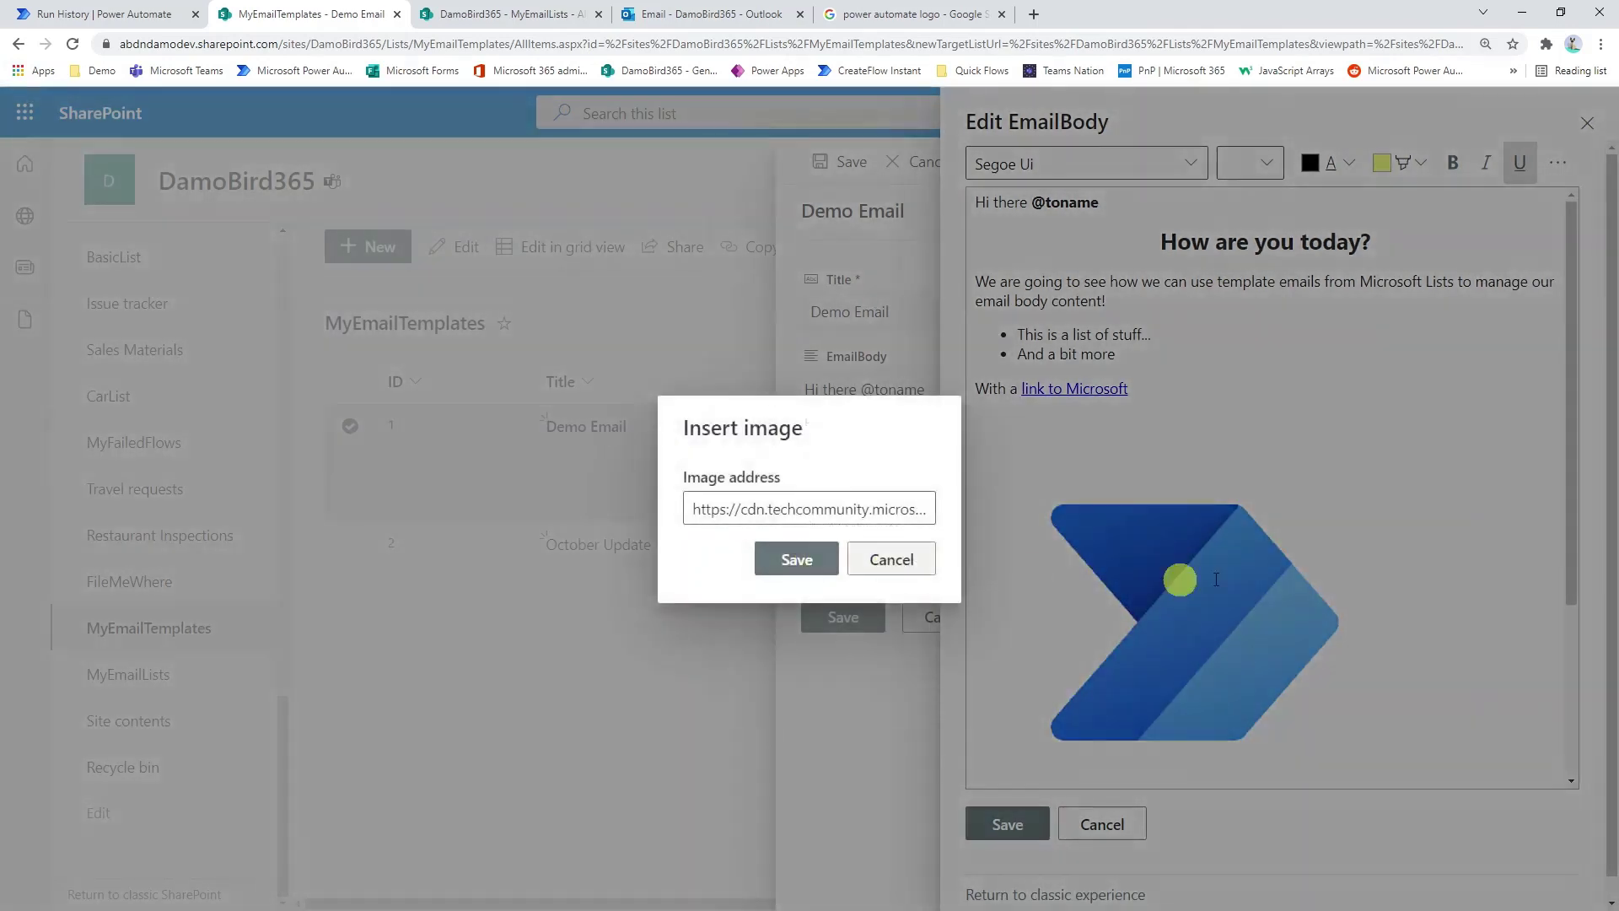
pyautogui.scroll(-3, 1077, 701)
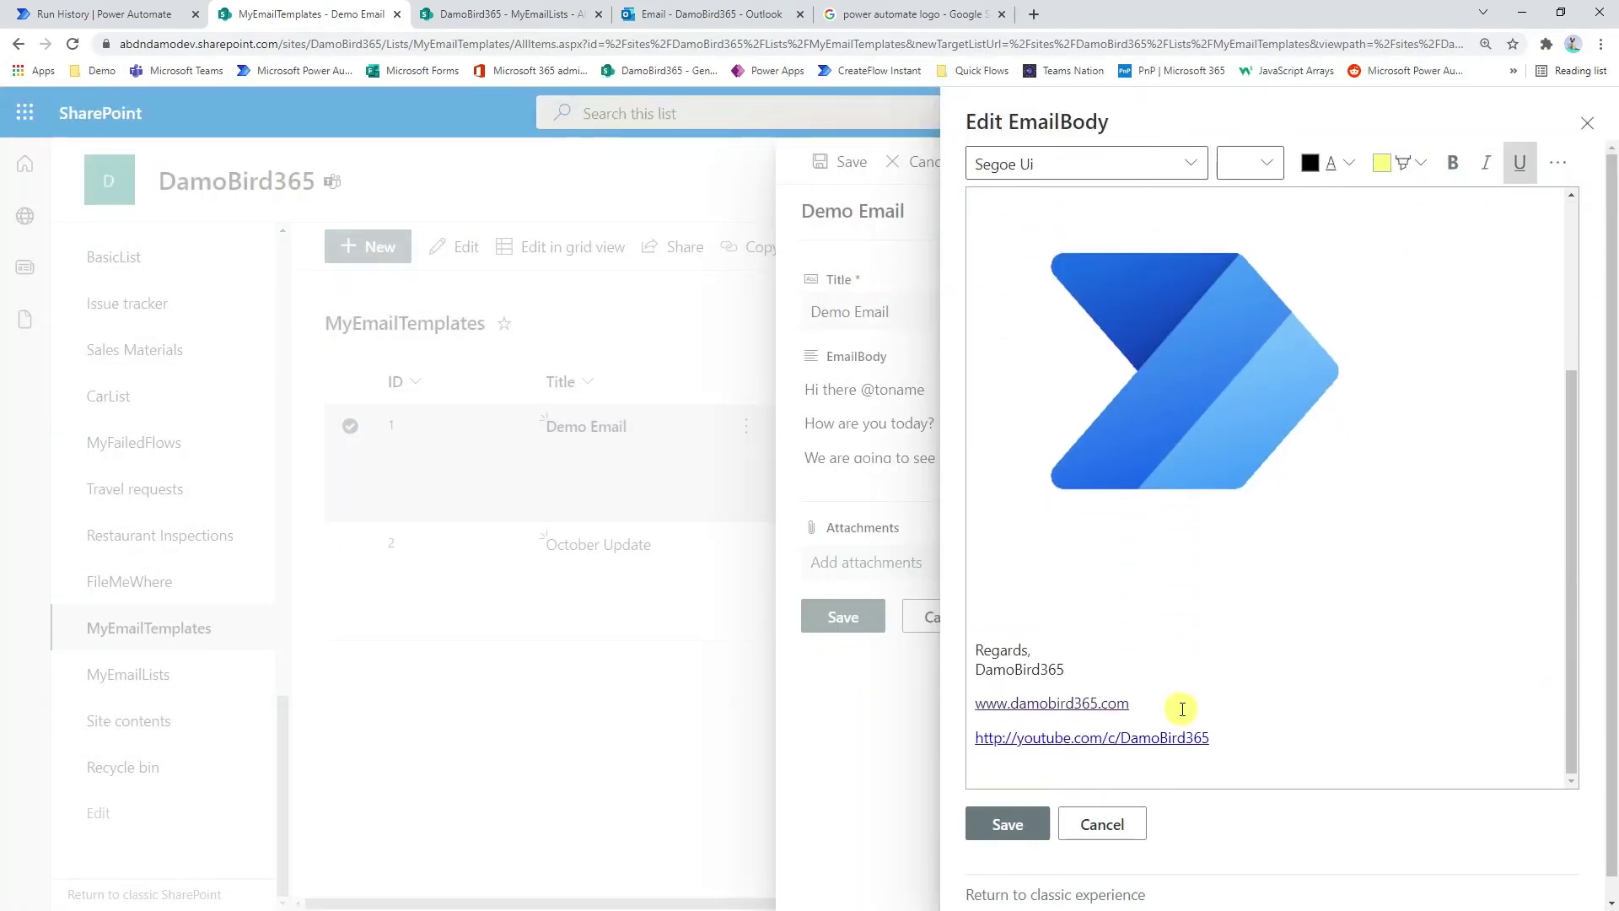
pyautogui.click(1044, 596)
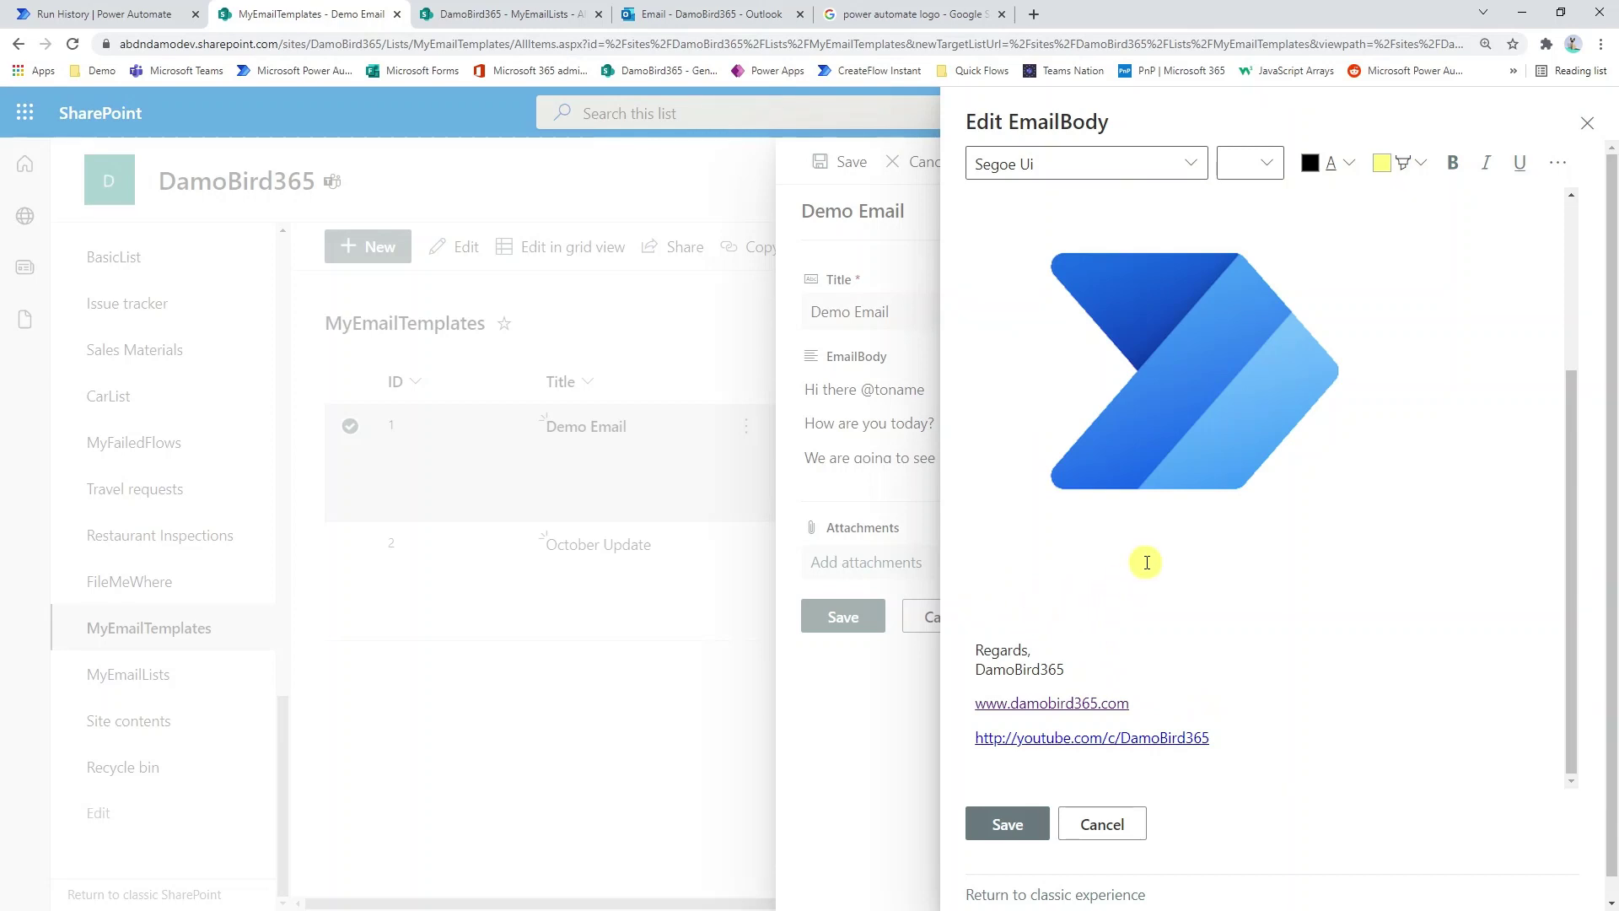
pyautogui.scroll(3, 1147, 558)
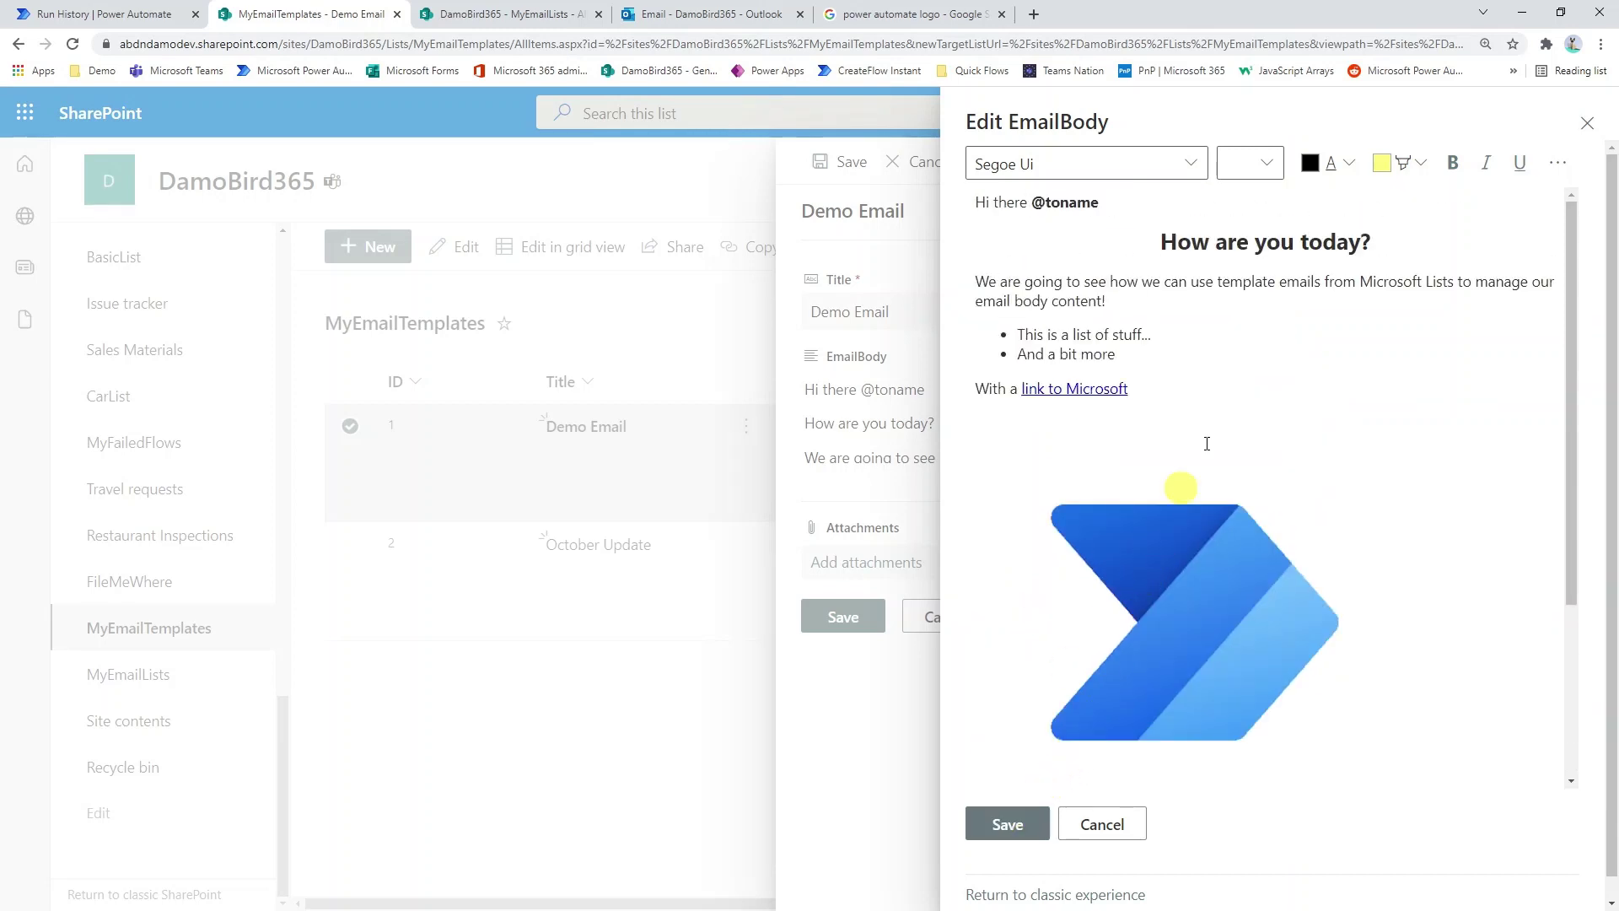
# Add a third bullet 'Here is some more stuff to look at', highlight it yellow, and save
pyautogui.click(1139, 349)
pyautogui.press('Return')
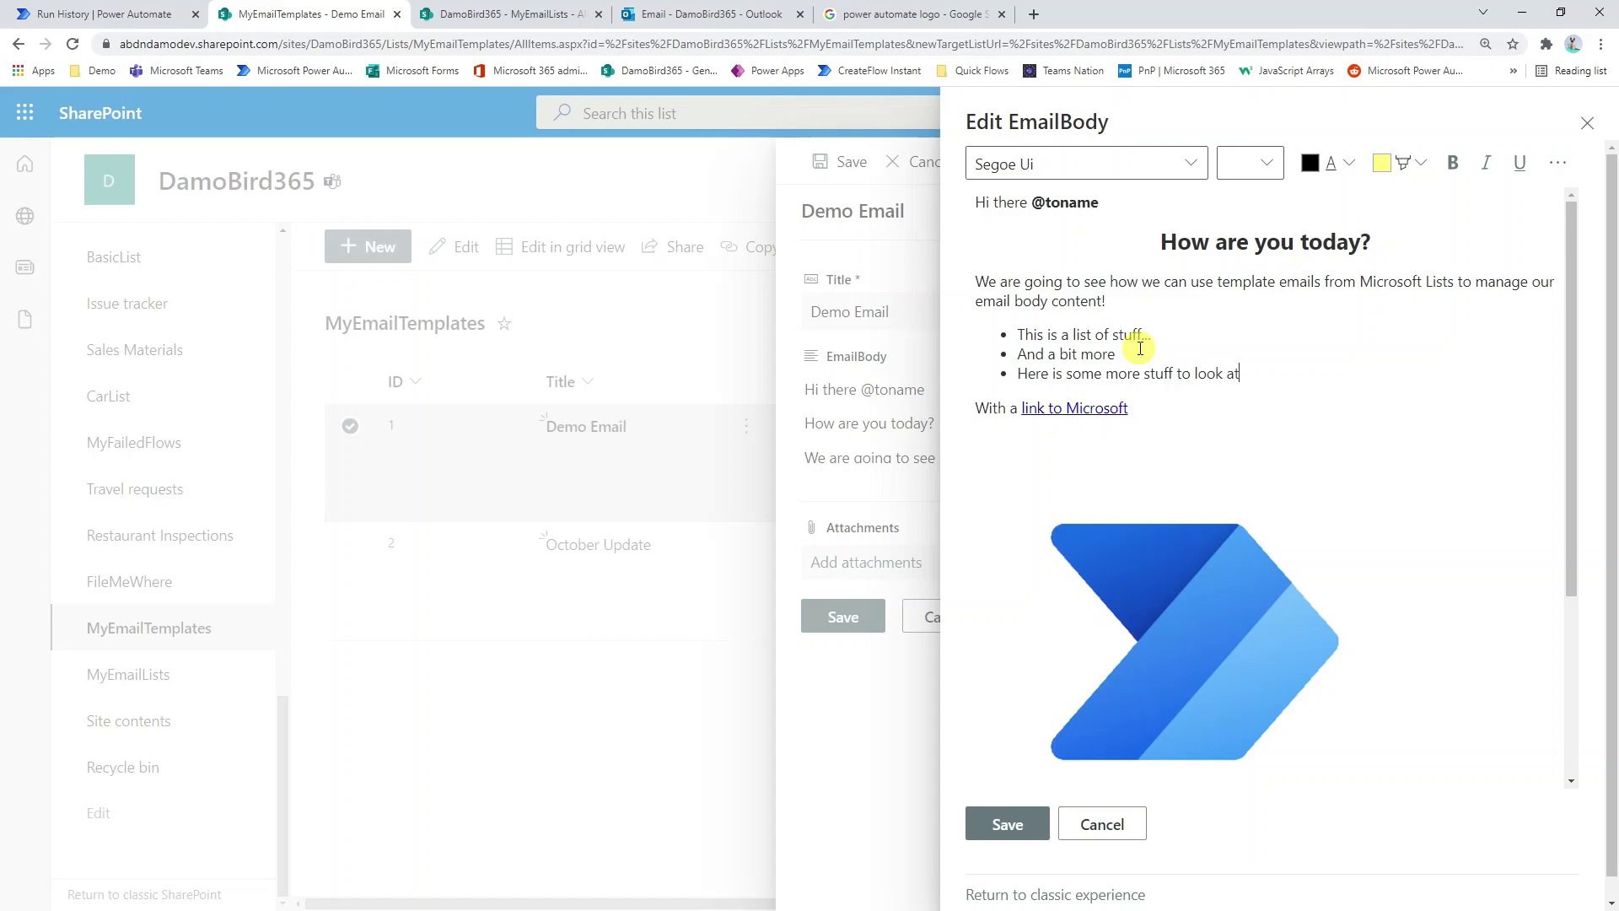
pyautogui.hotkey('shift', 'Home')
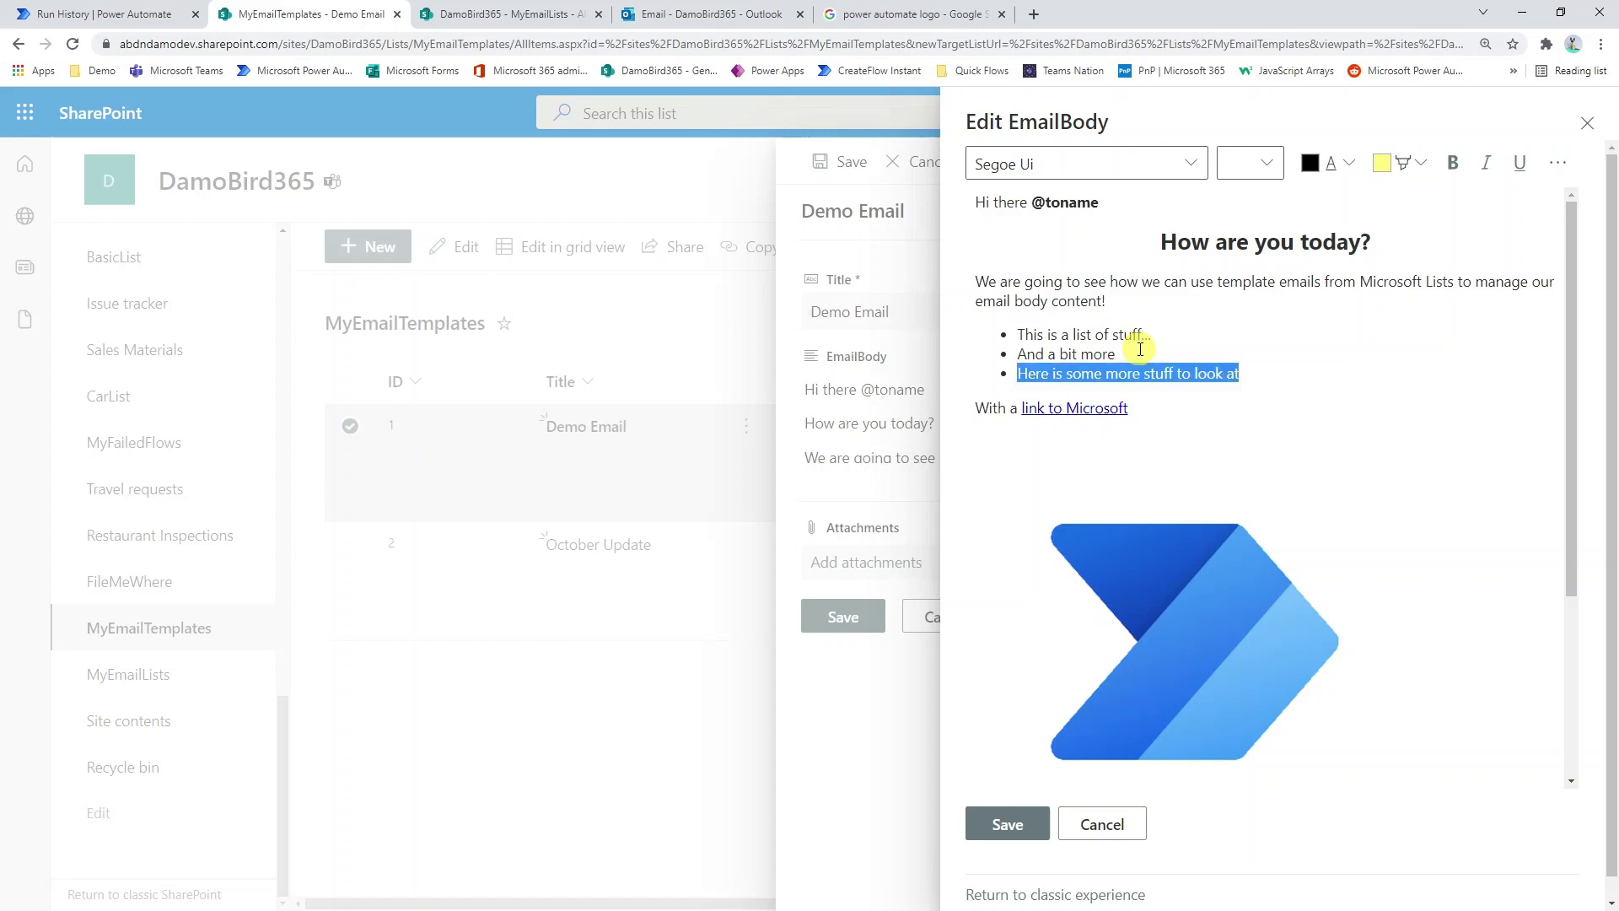
pyautogui.click(1403, 162)
pyautogui.click(1446, 205)
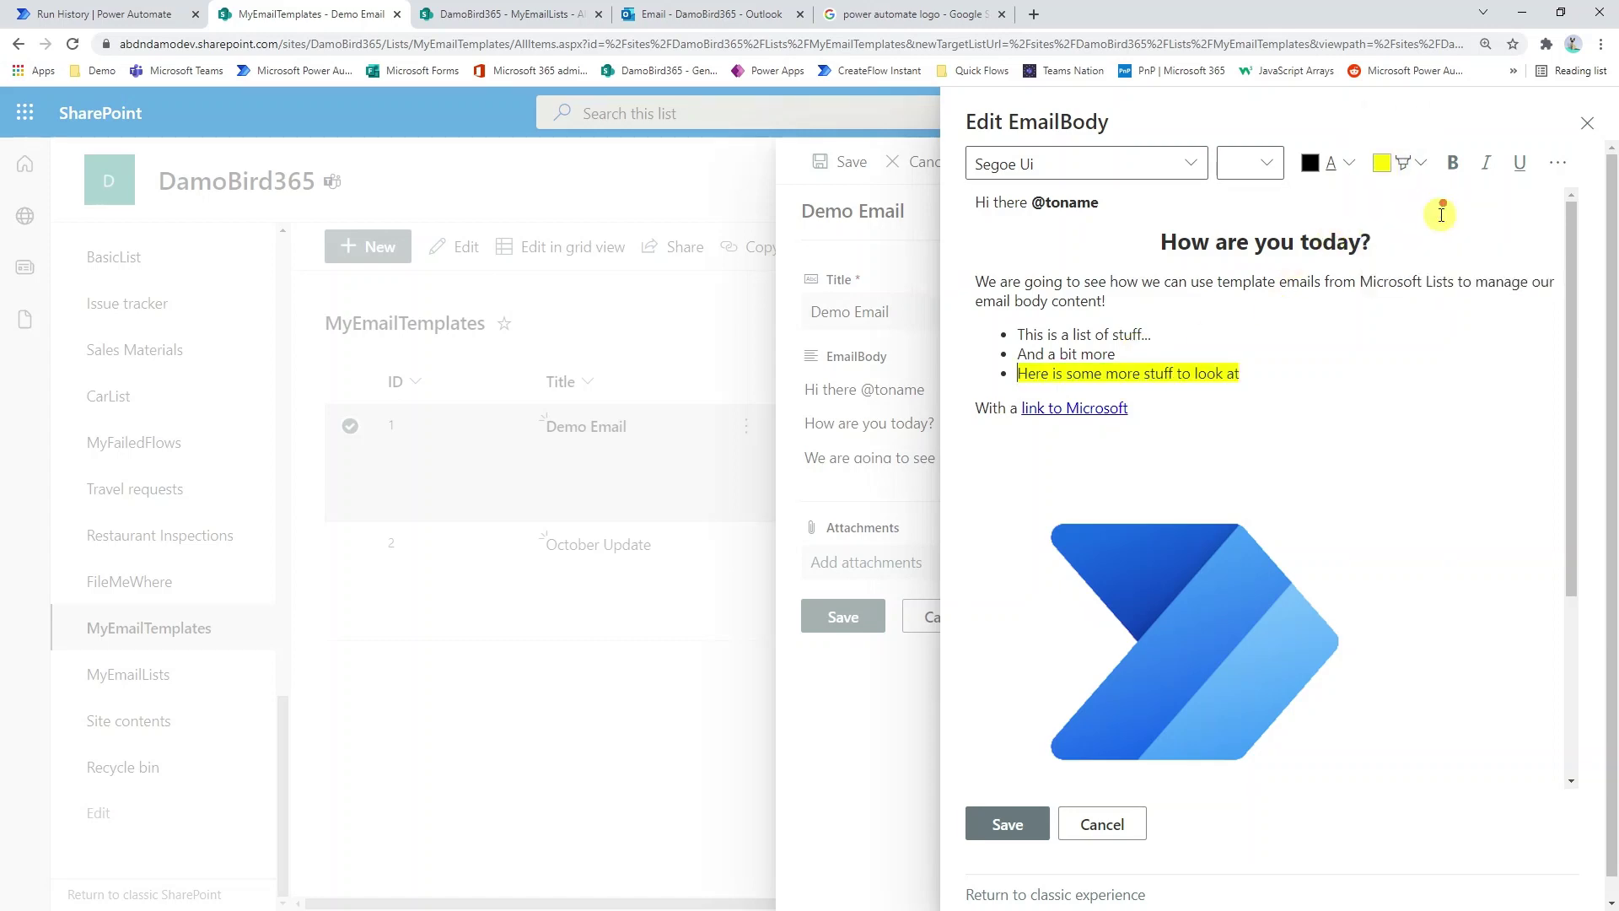
pyautogui.click(1008, 825)
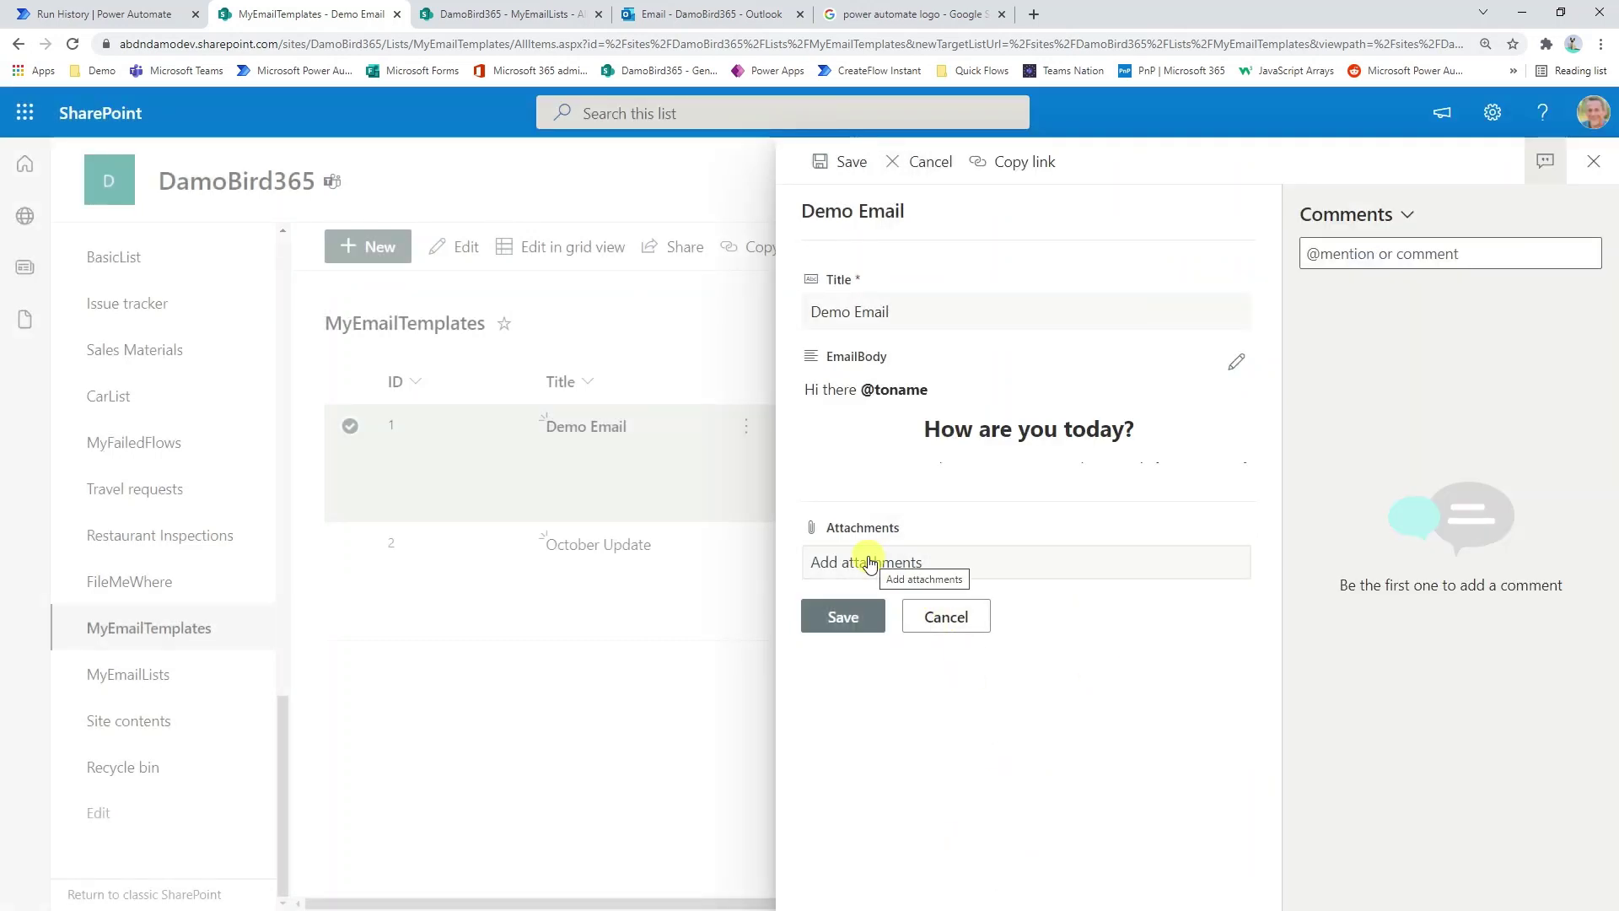
# Attach Env-AutoChooseLocation from the Desktop to the Demo Email item and save it
pyautogui.click(866, 571)
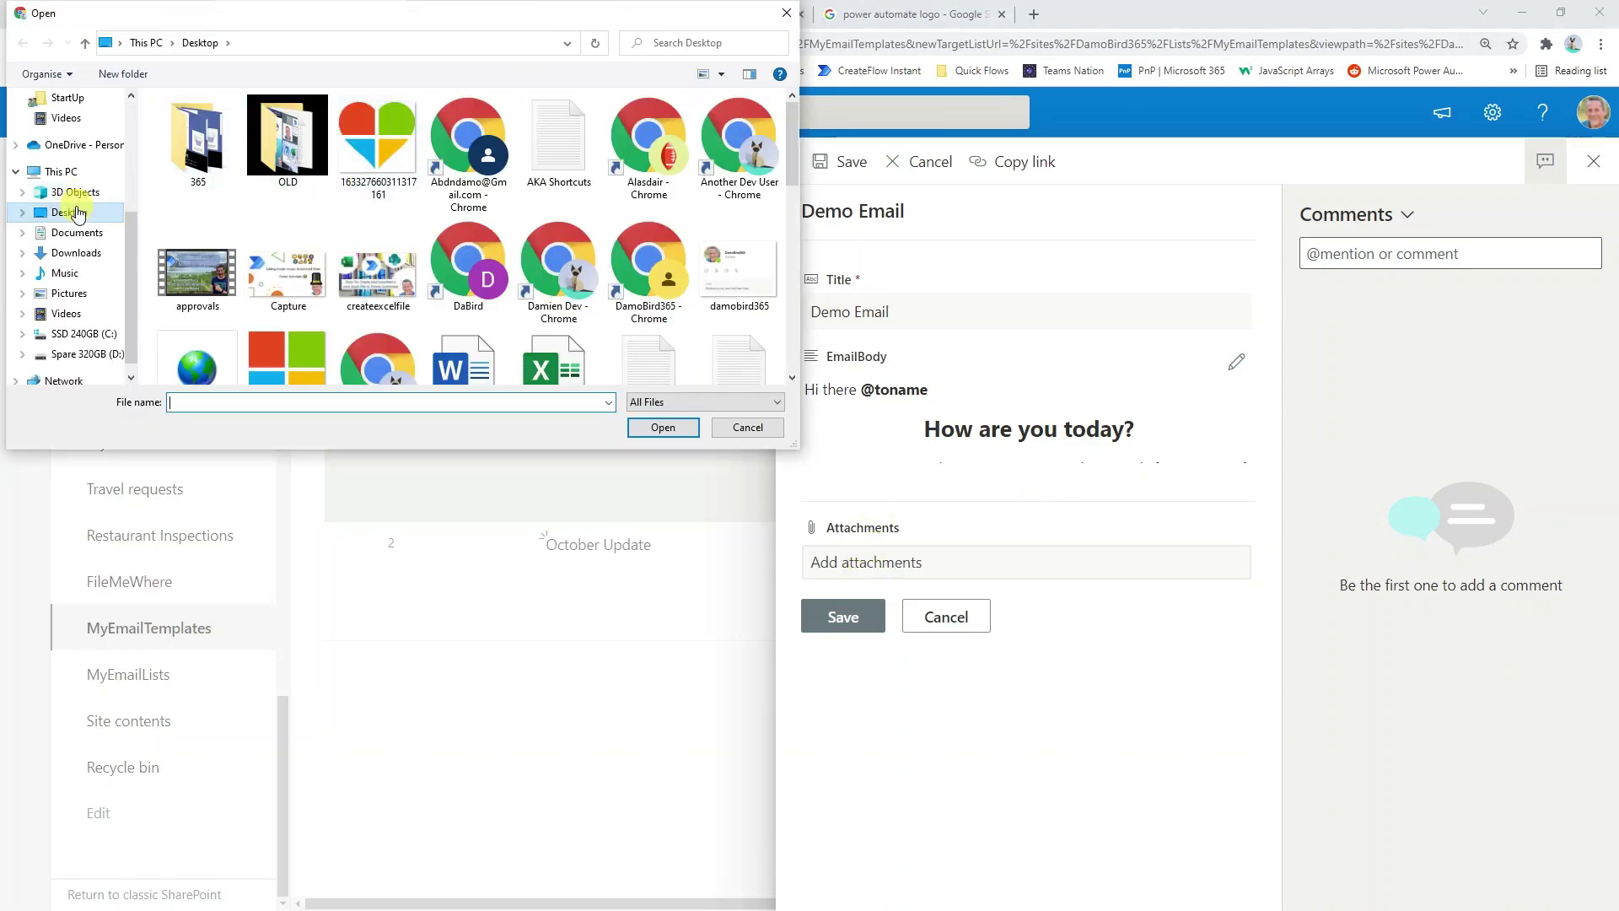
pyautogui.click(69, 212)
pyautogui.scroll(-4, 748, 296)
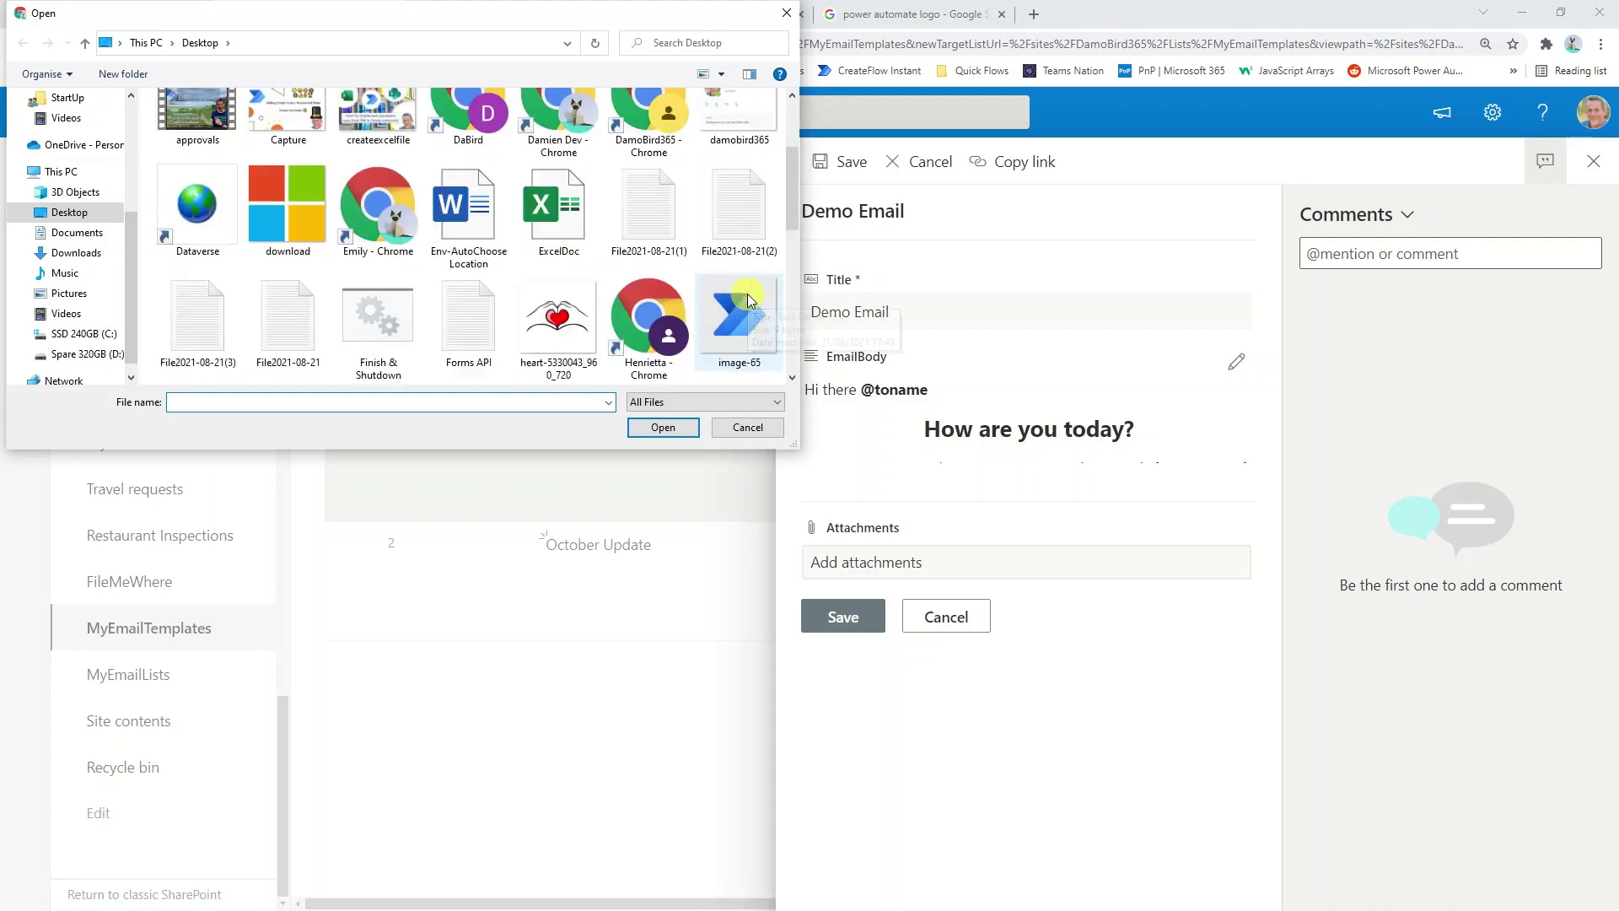
pyautogui.scroll(2, 707, 301)
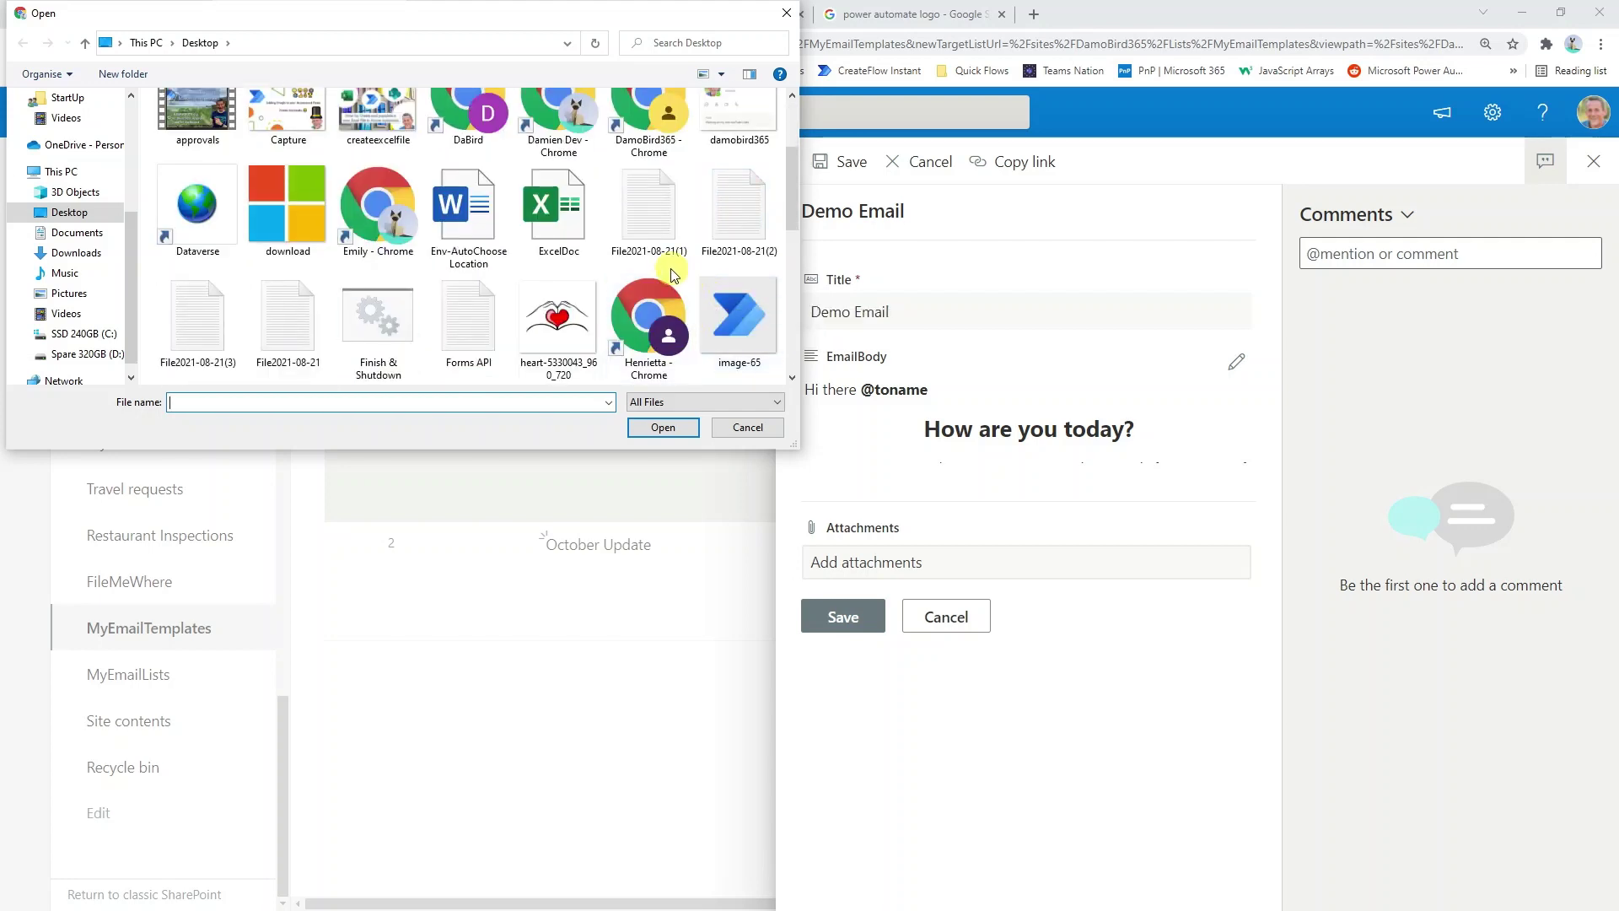
pyautogui.moveTo(466, 216); pyautogui.dragTo(483, 228)
pyautogui.click(663, 427)
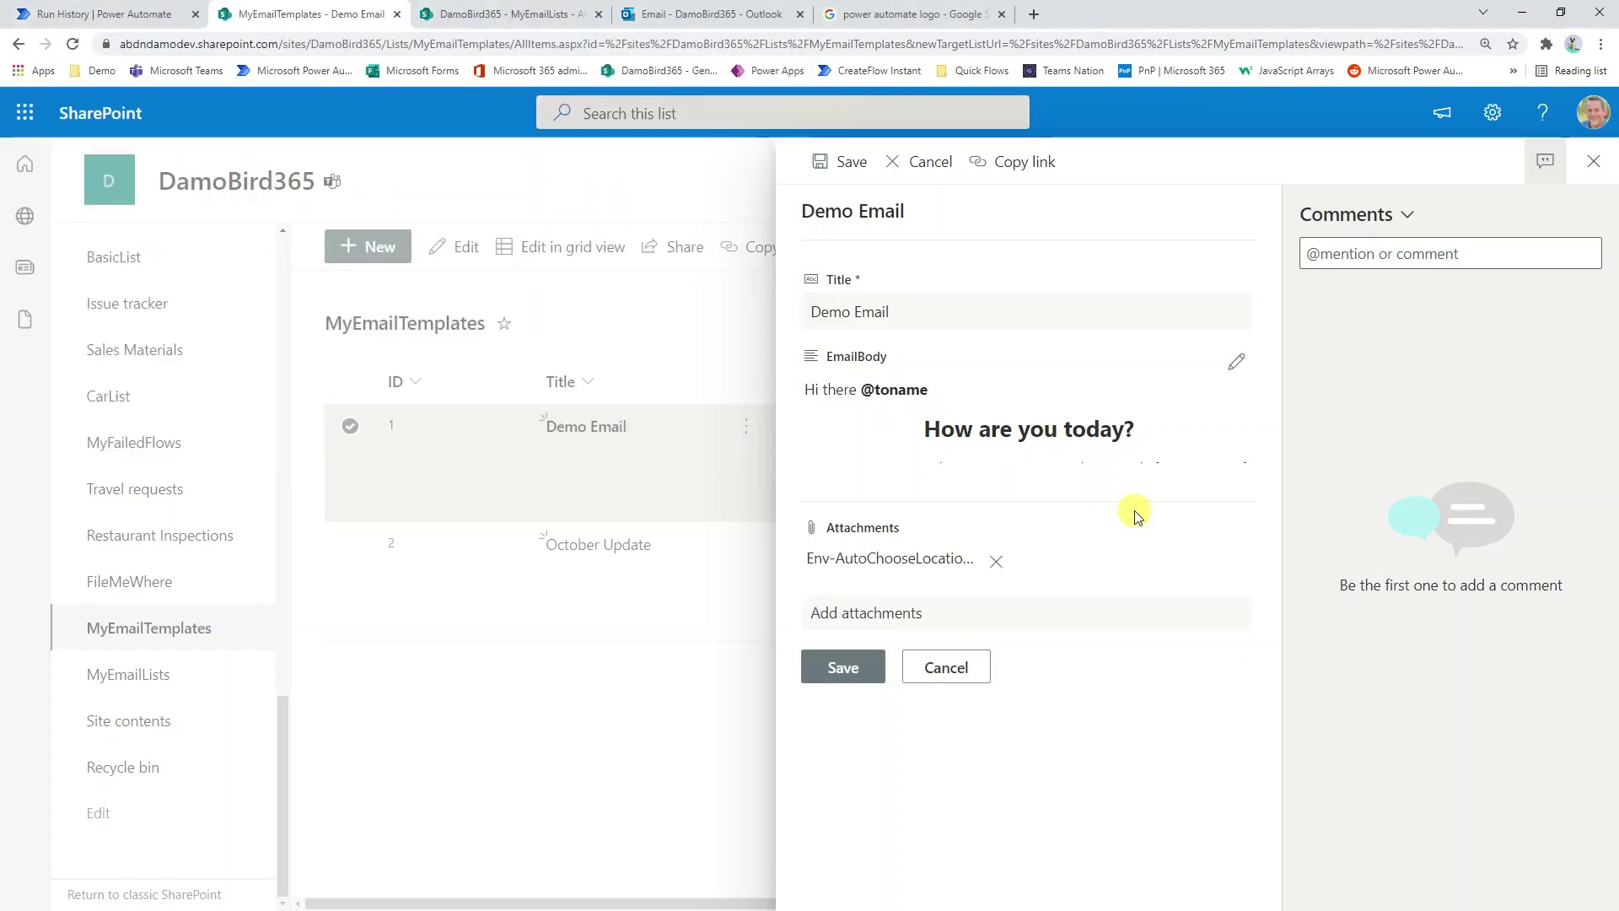
pyautogui.click(858, 669)
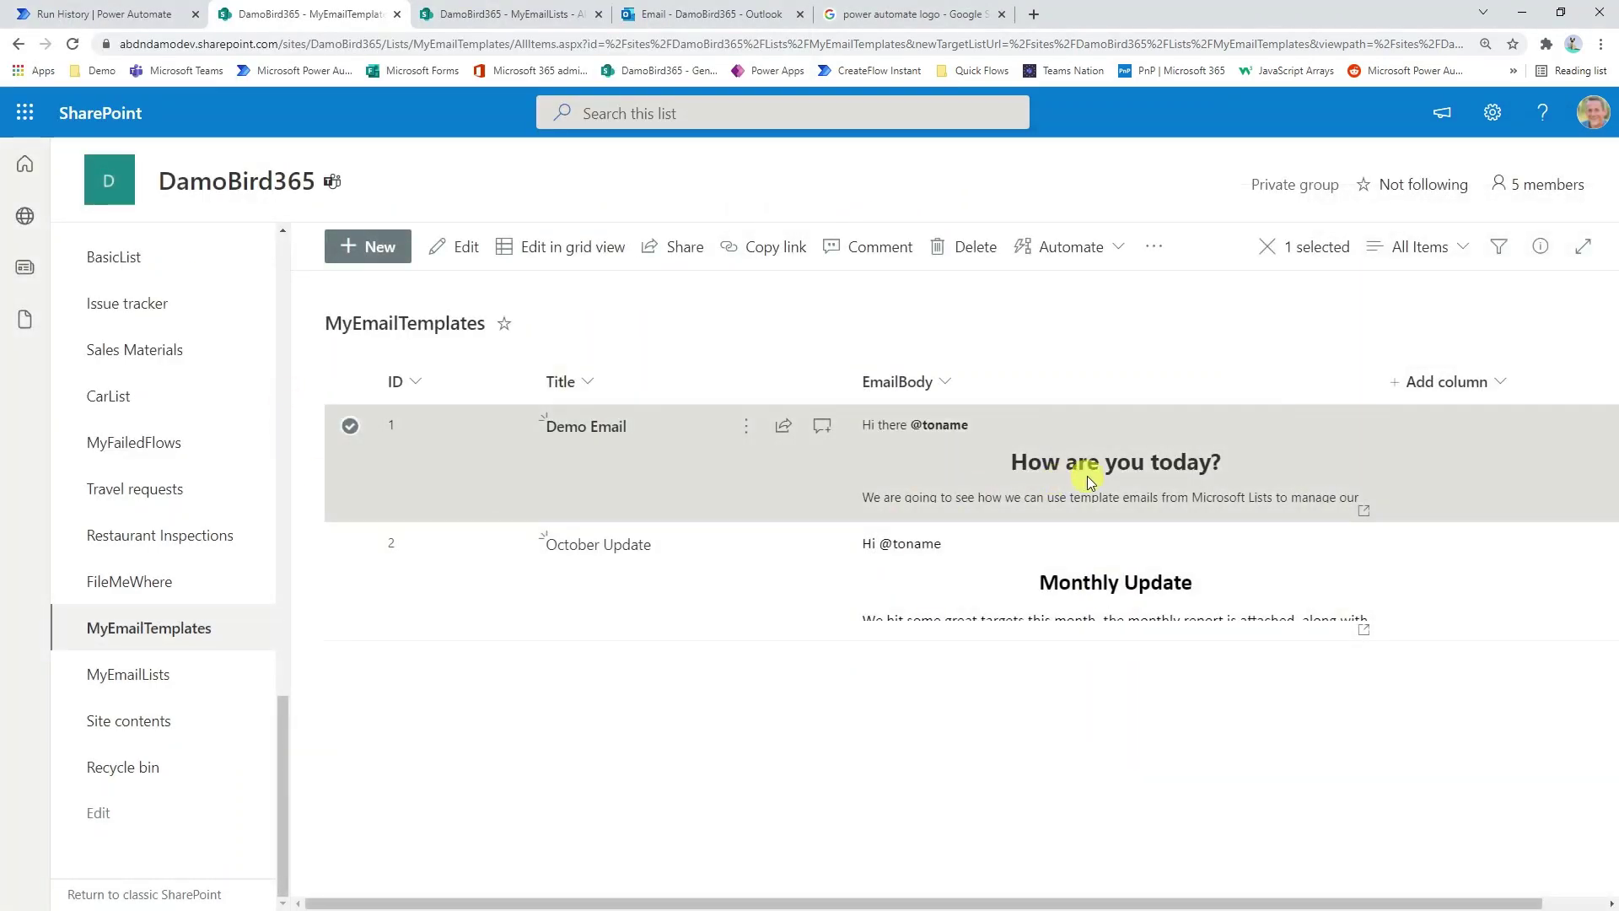
# Start another manual test run of the Solution Dynamic Email Body from List flow
pyautogui.click(130, 18)
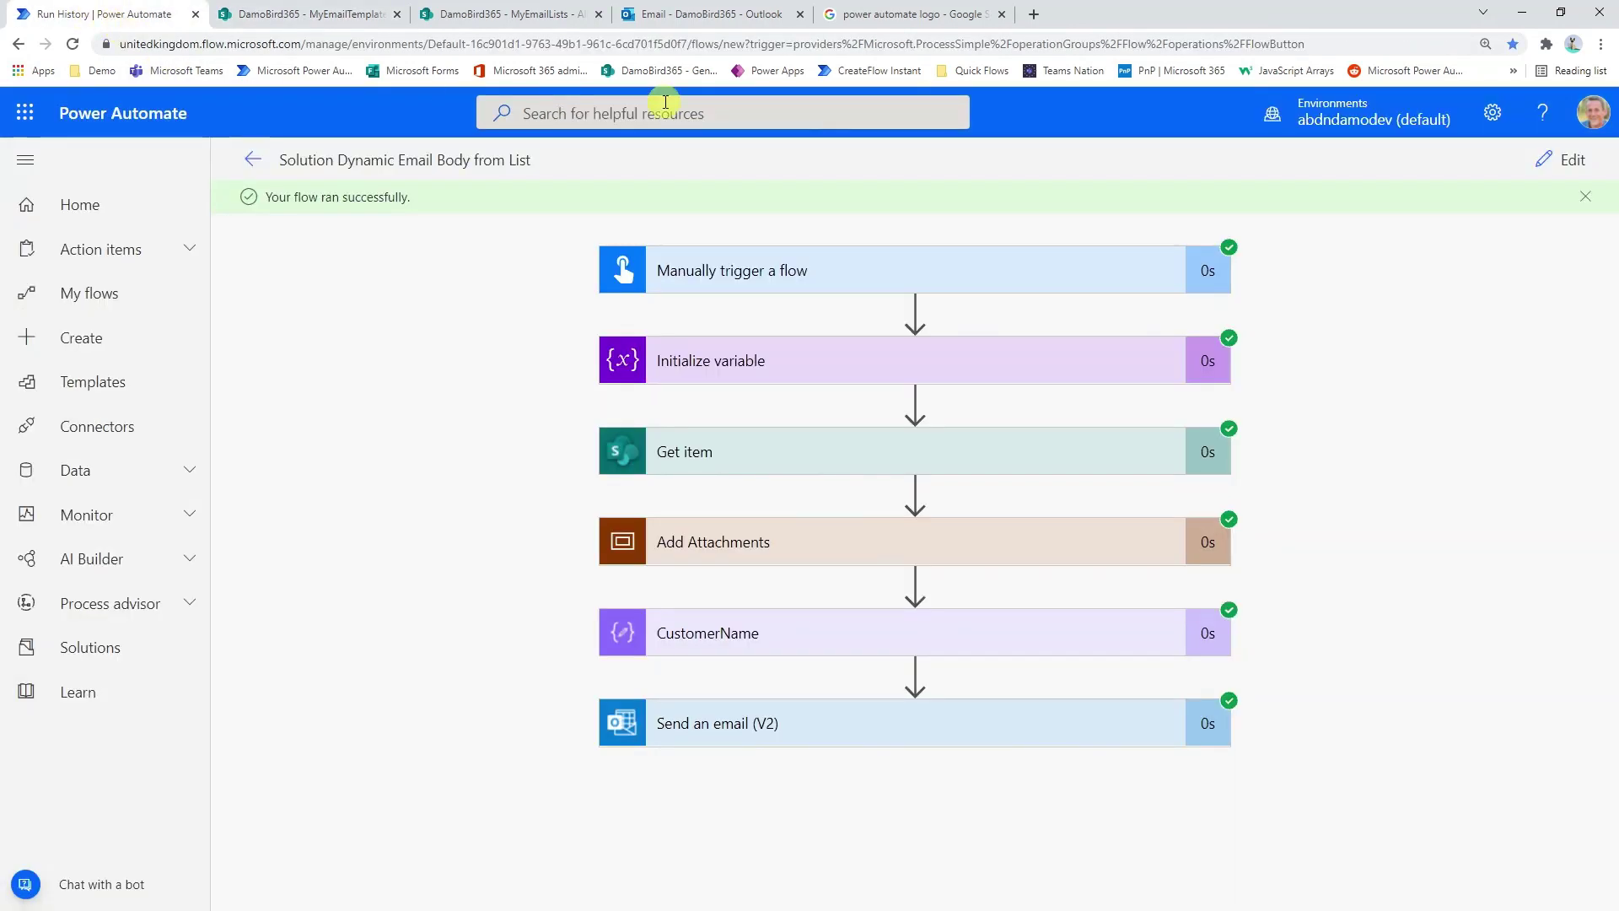
pyautogui.click(1571, 163)
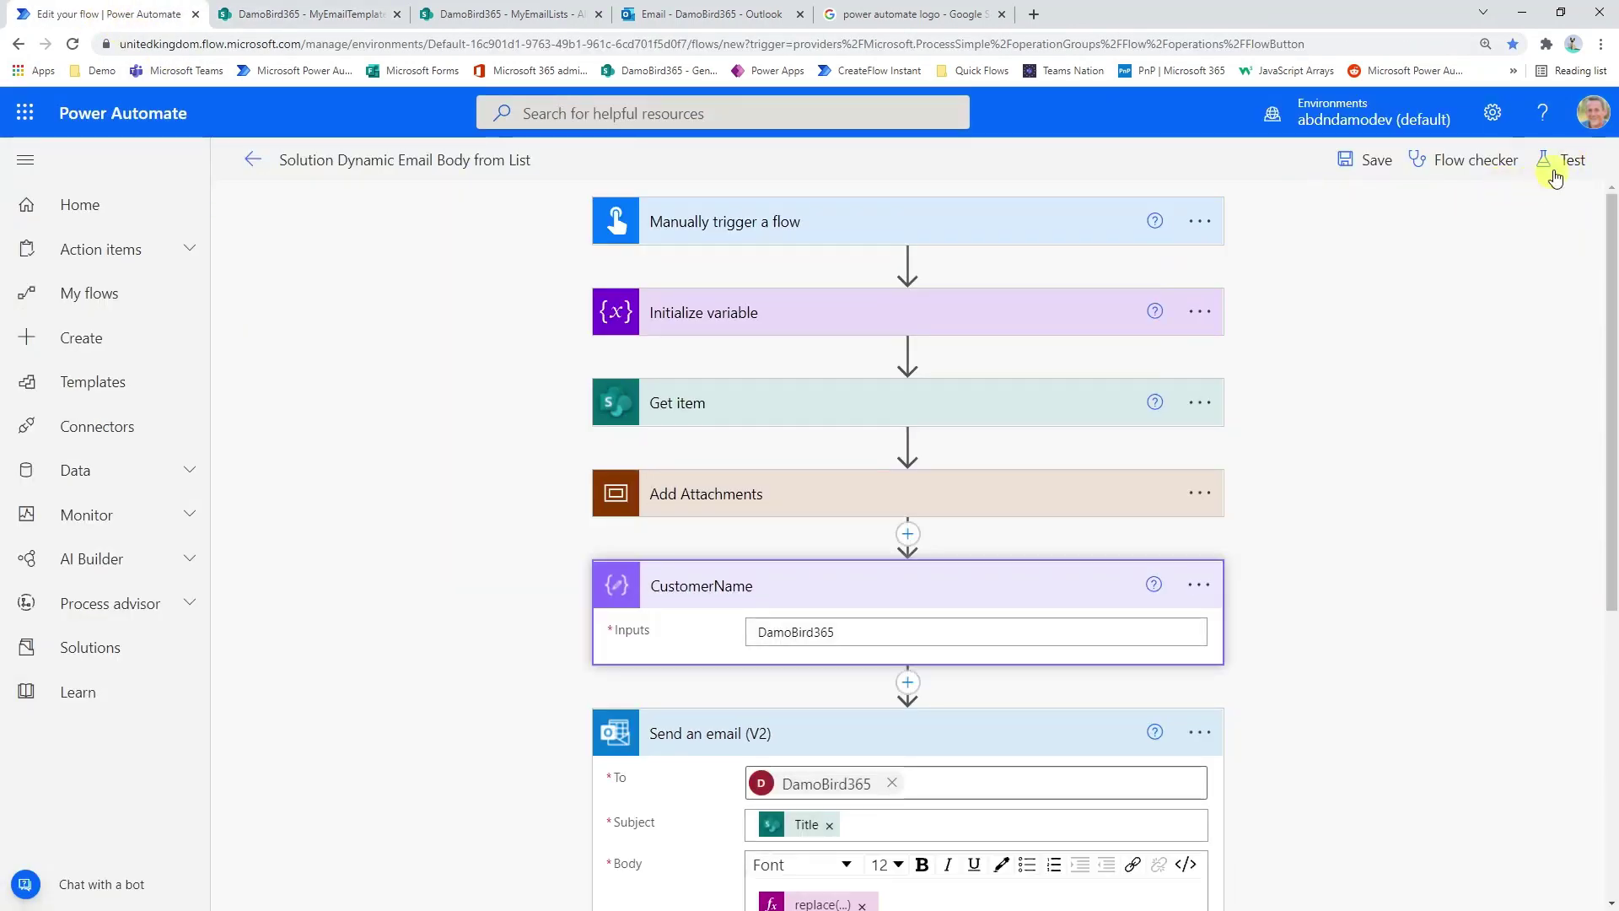
pyautogui.click(1562, 159)
pyautogui.click(1330, 873)
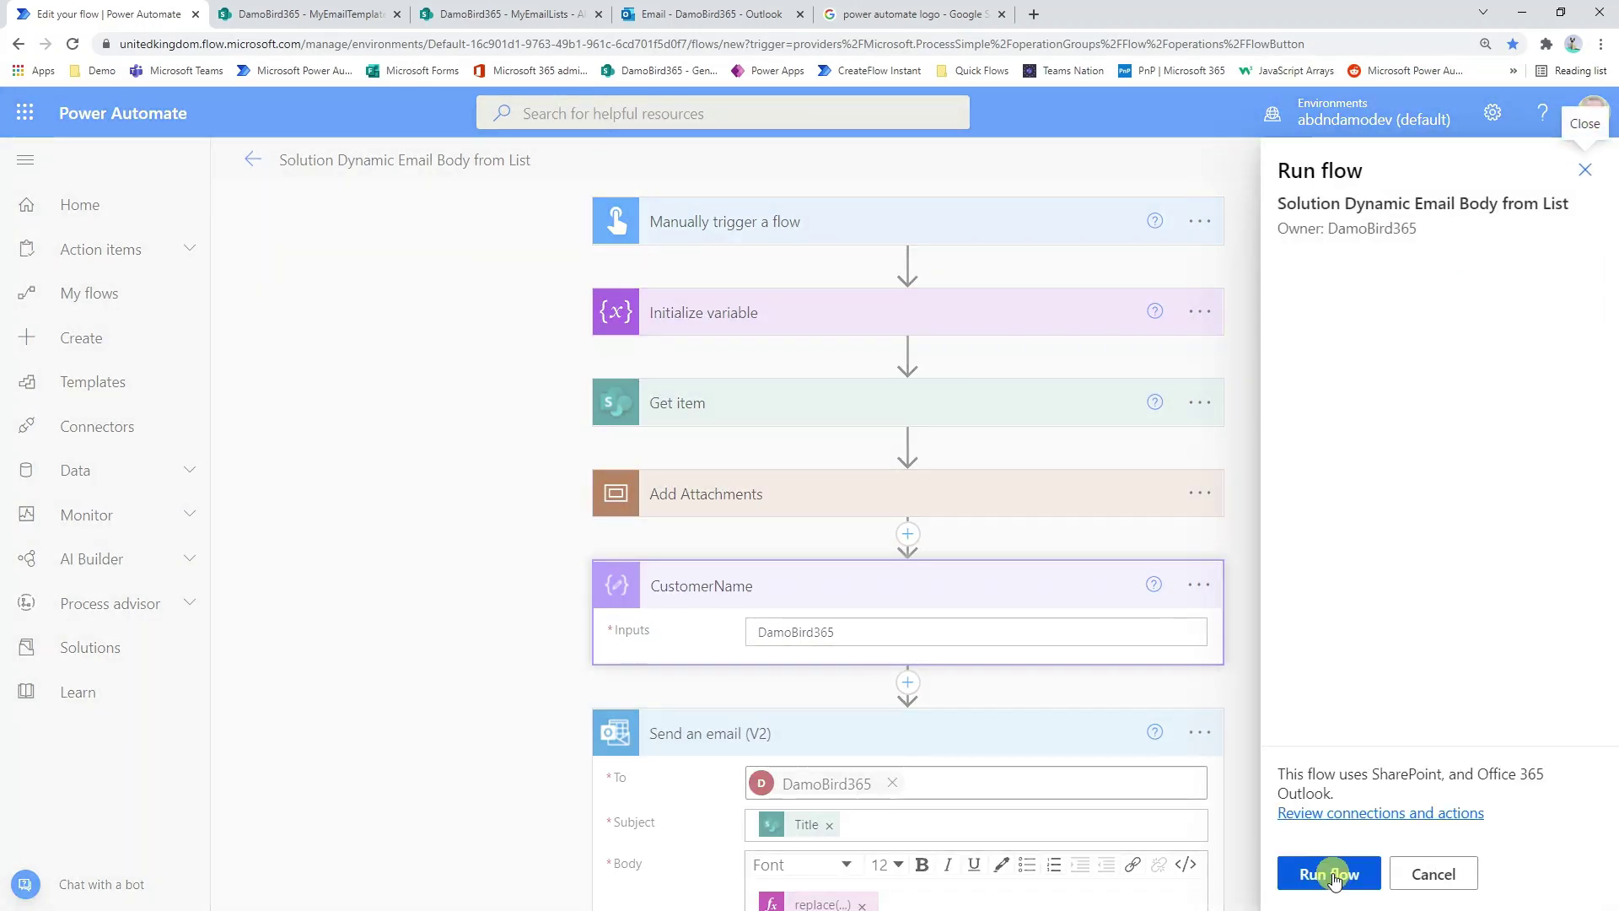
pyautogui.click(1329, 875)
pyautogui.click(1322, 877)
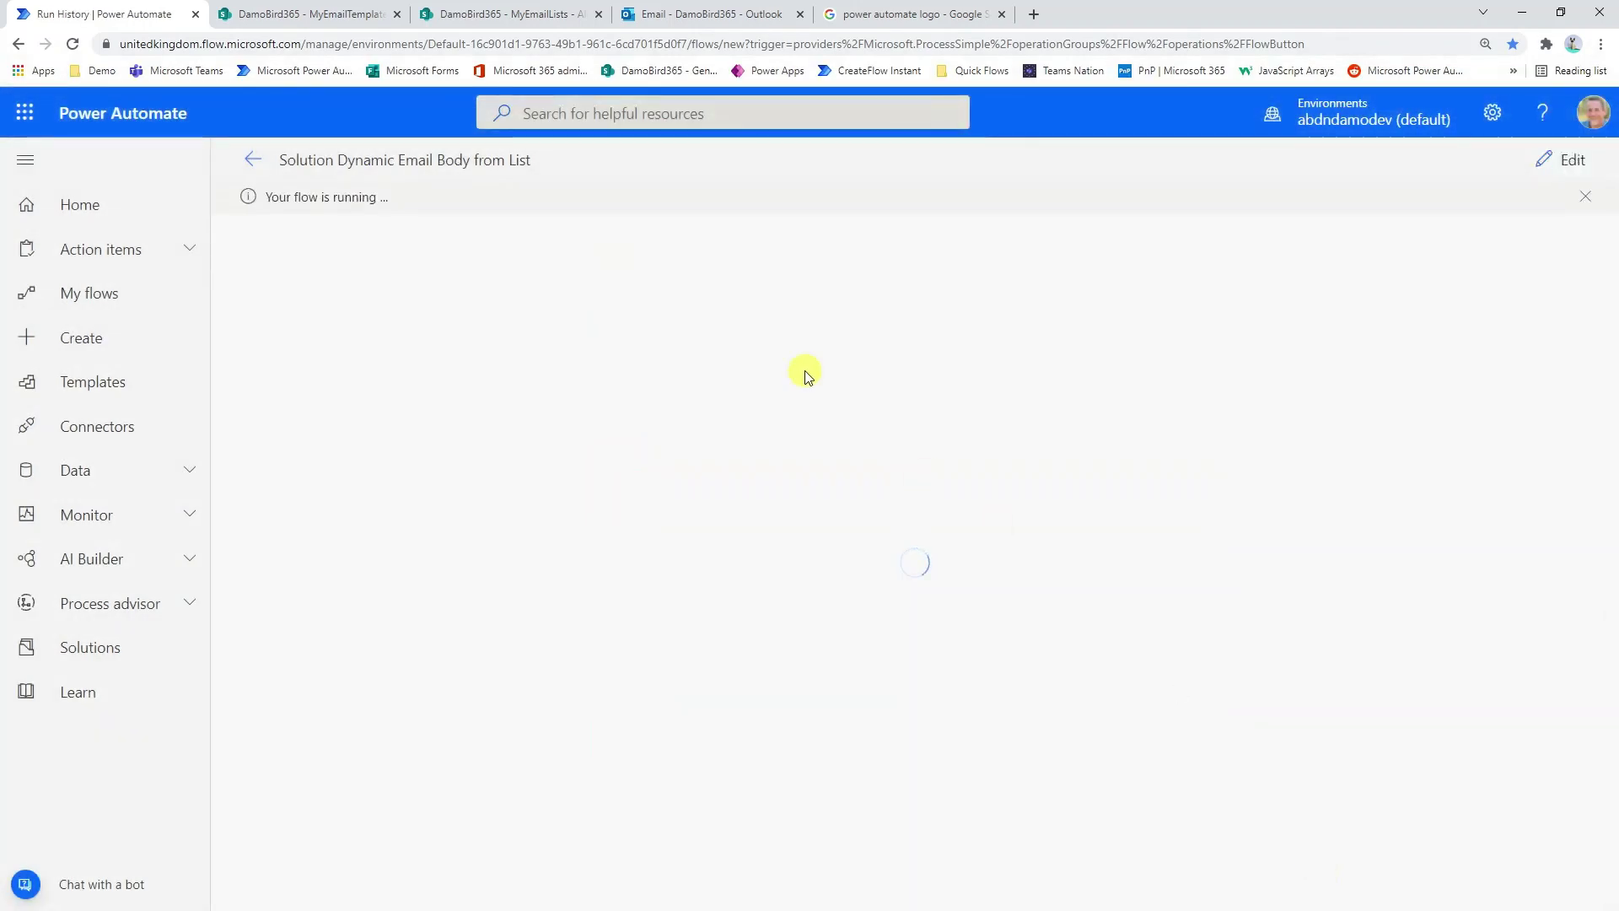
# Read the newest Demo Email with its Env-AutoChooseLocation.docx attachment in Outlook, then return to the run history
pyautogui.click(704, 10)
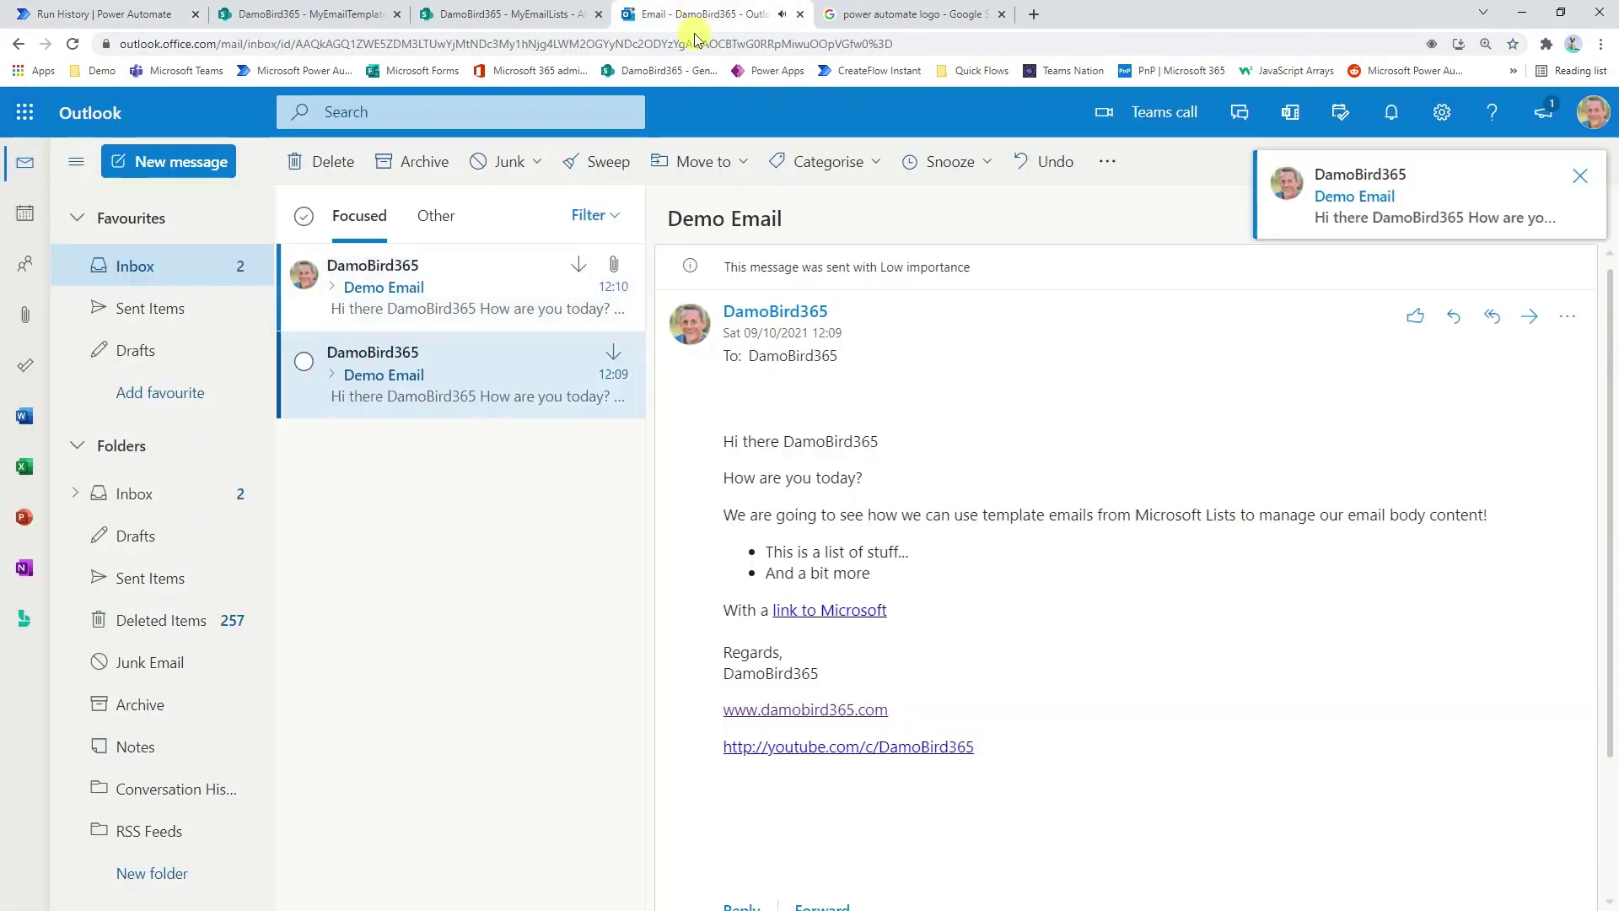
pyautogui.click(414, 303)
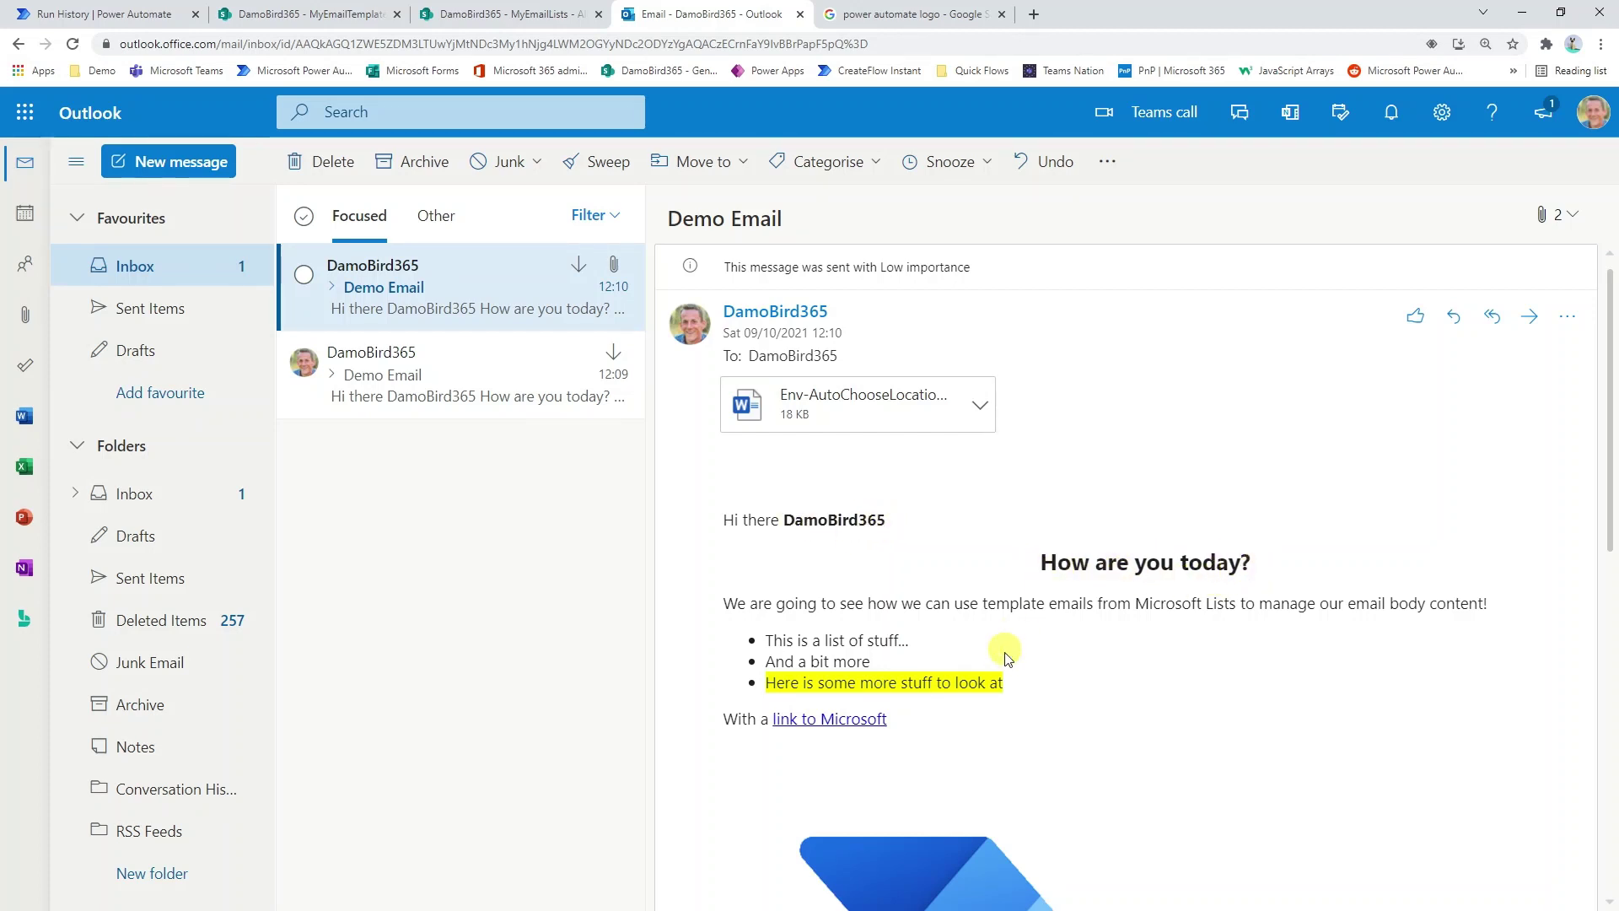
pyautogui.scroll(-3, 839, 684)
pyautogui.scroll(-3, 936, 650)
pyautogui.scroll(5, 933, 621)
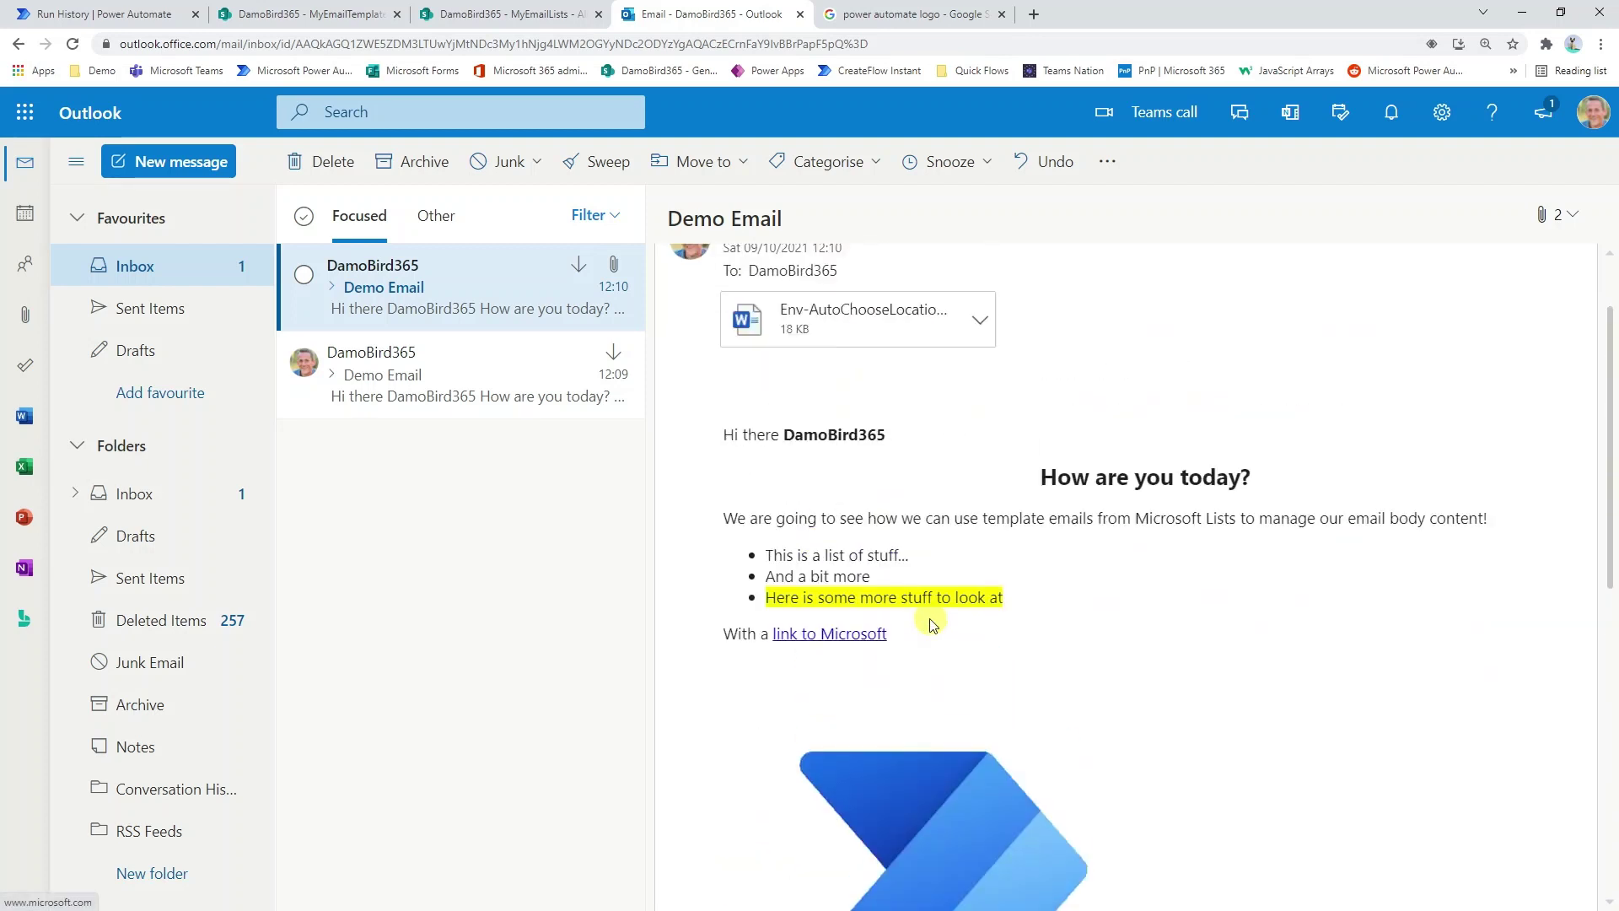
pyautogui.scroll(1, 814, 329)
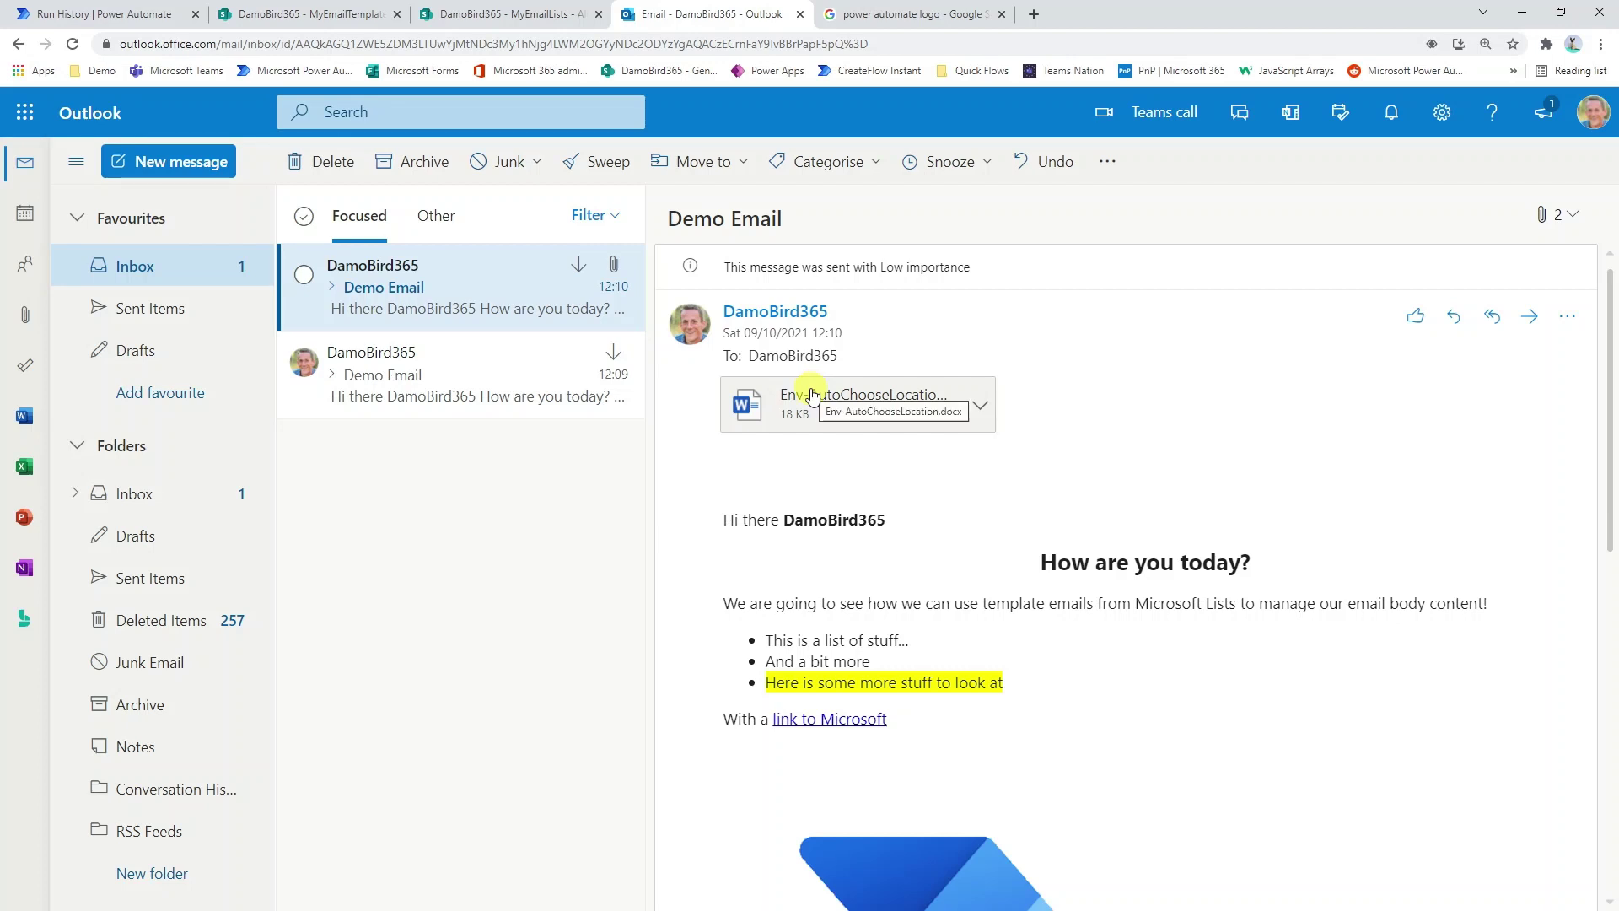
pyautogui.click(91, 14)
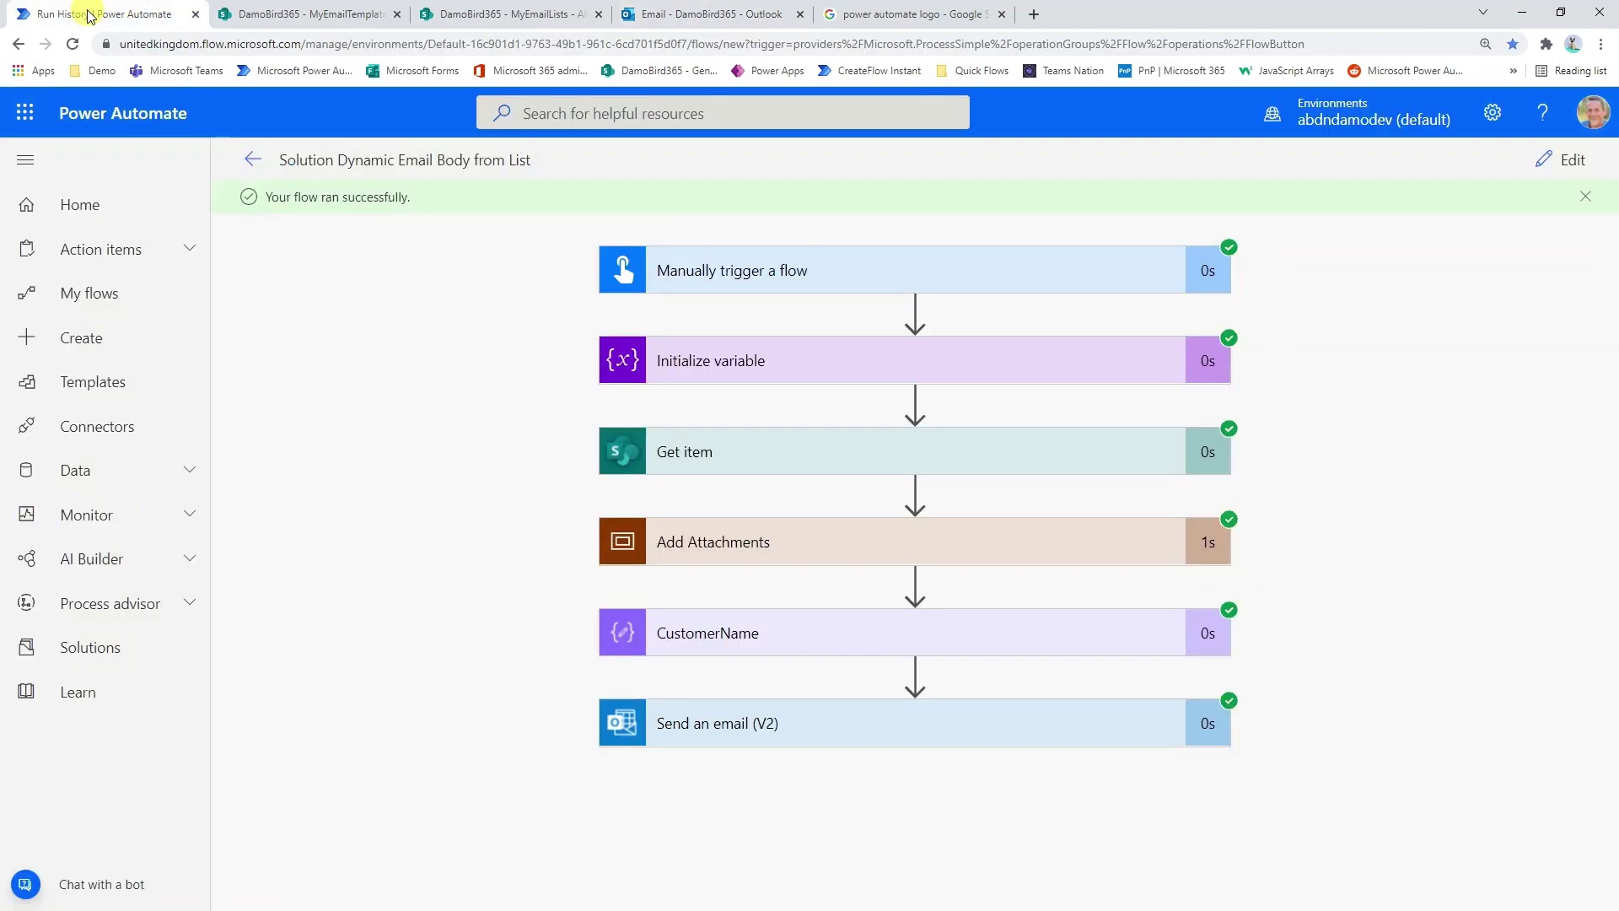
pyautogui.click(778, 366)
pyautogui.click(814, 375)
# Review the MyEmailLists recipients and their template numbers, then show the MyEmailTemplates list
pyautogui.click(519, 13)
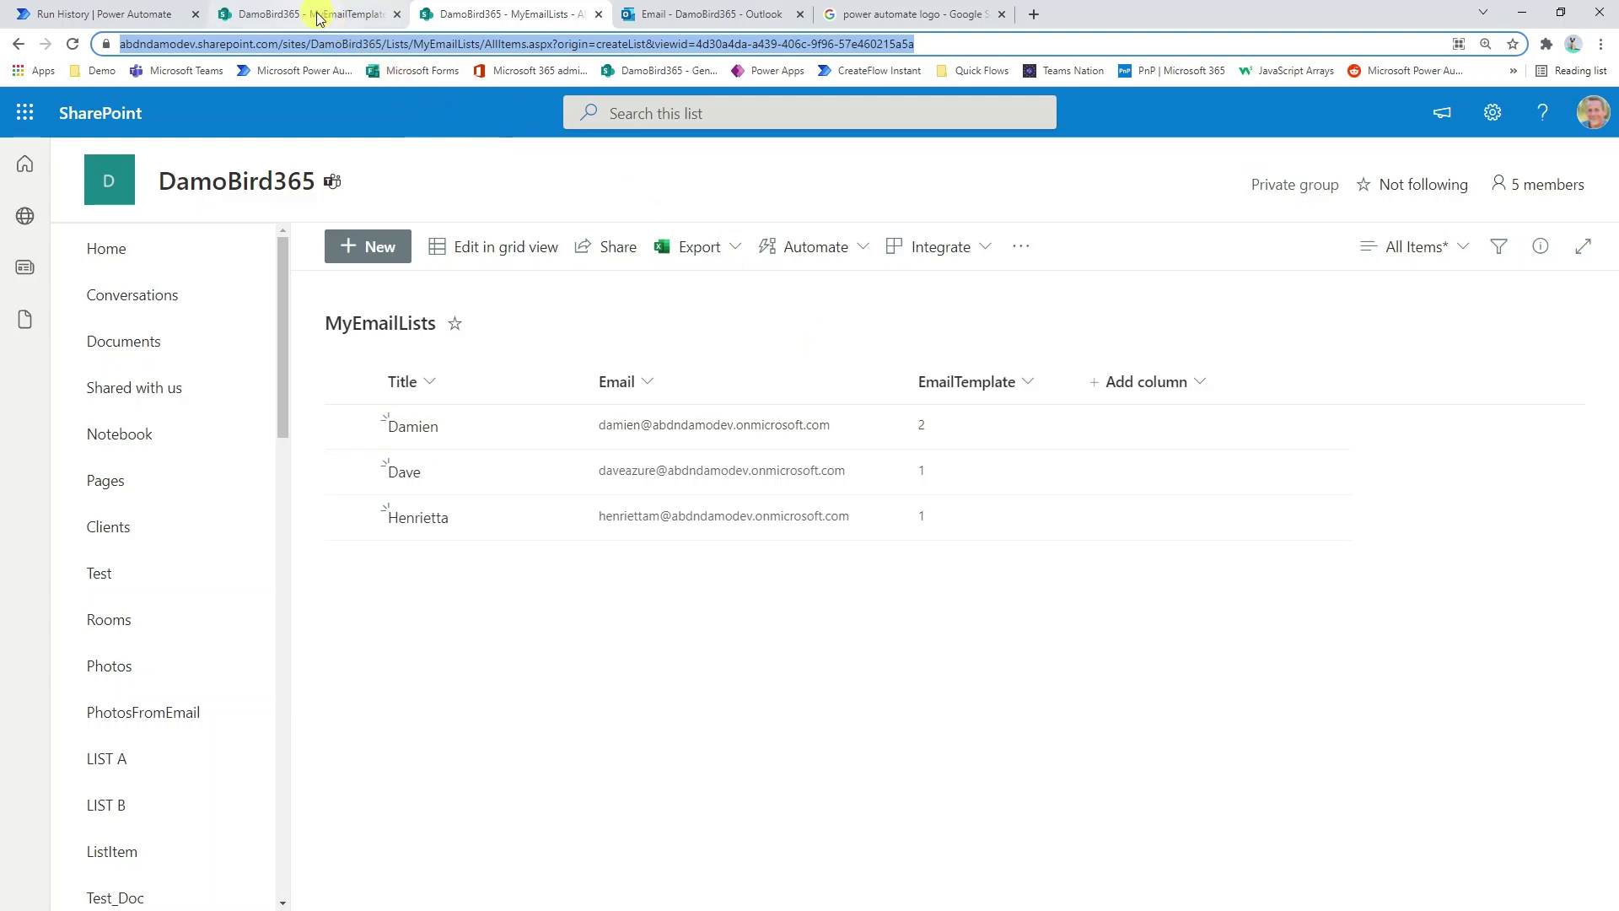
pyautogui.click(368, 15)
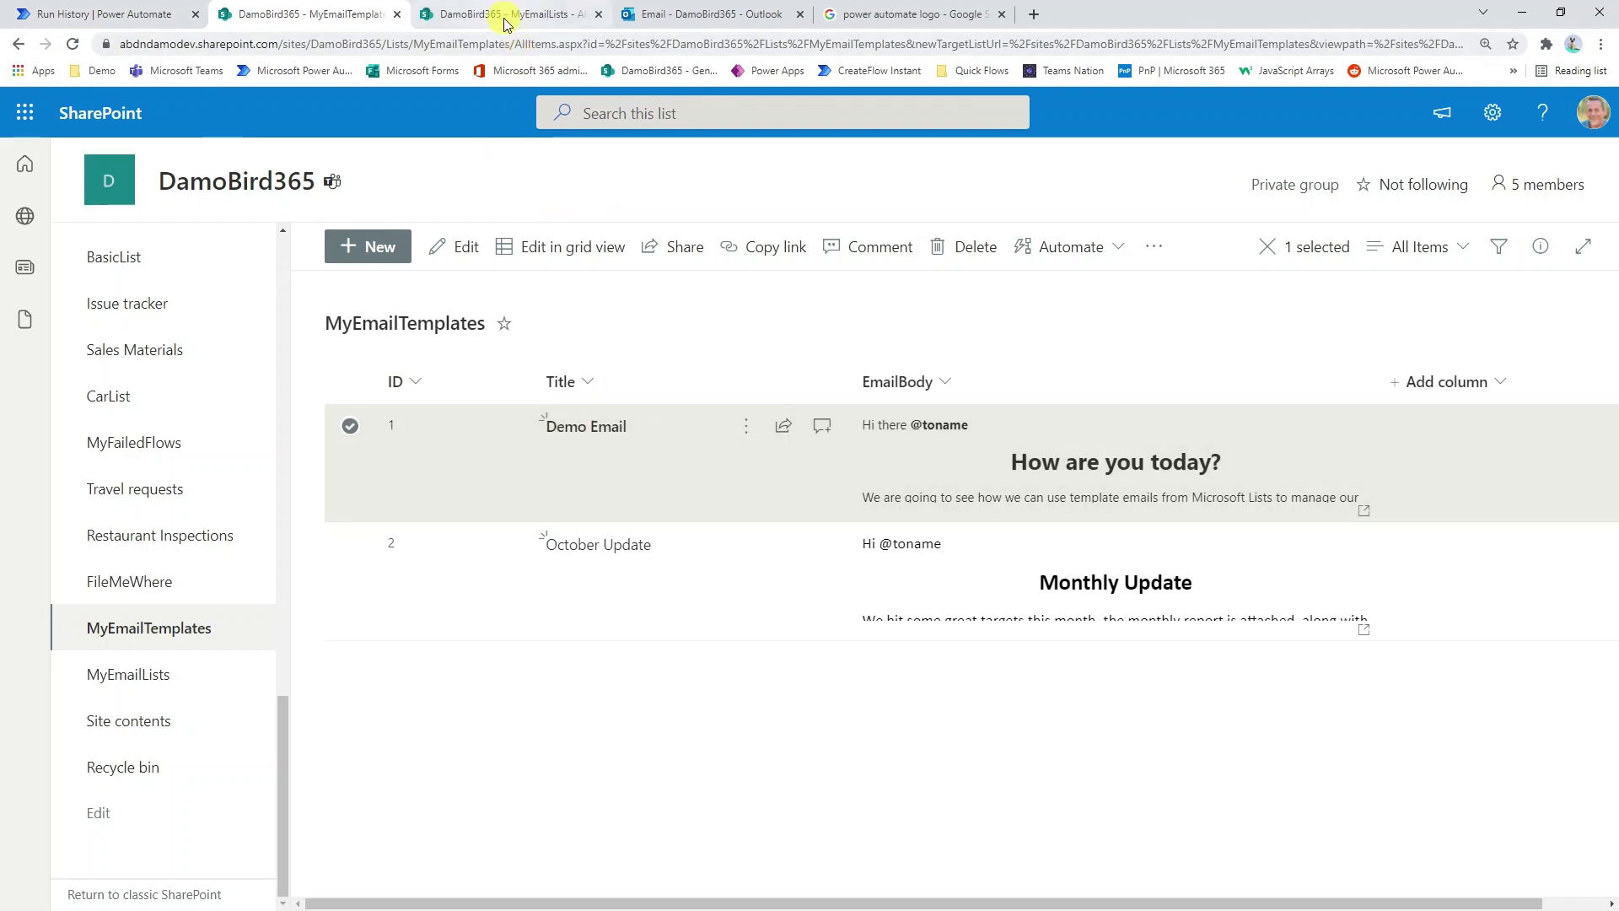
# Insert a SharePoint Get items action right after the manual trigger
pyautogui.click(93, 15)
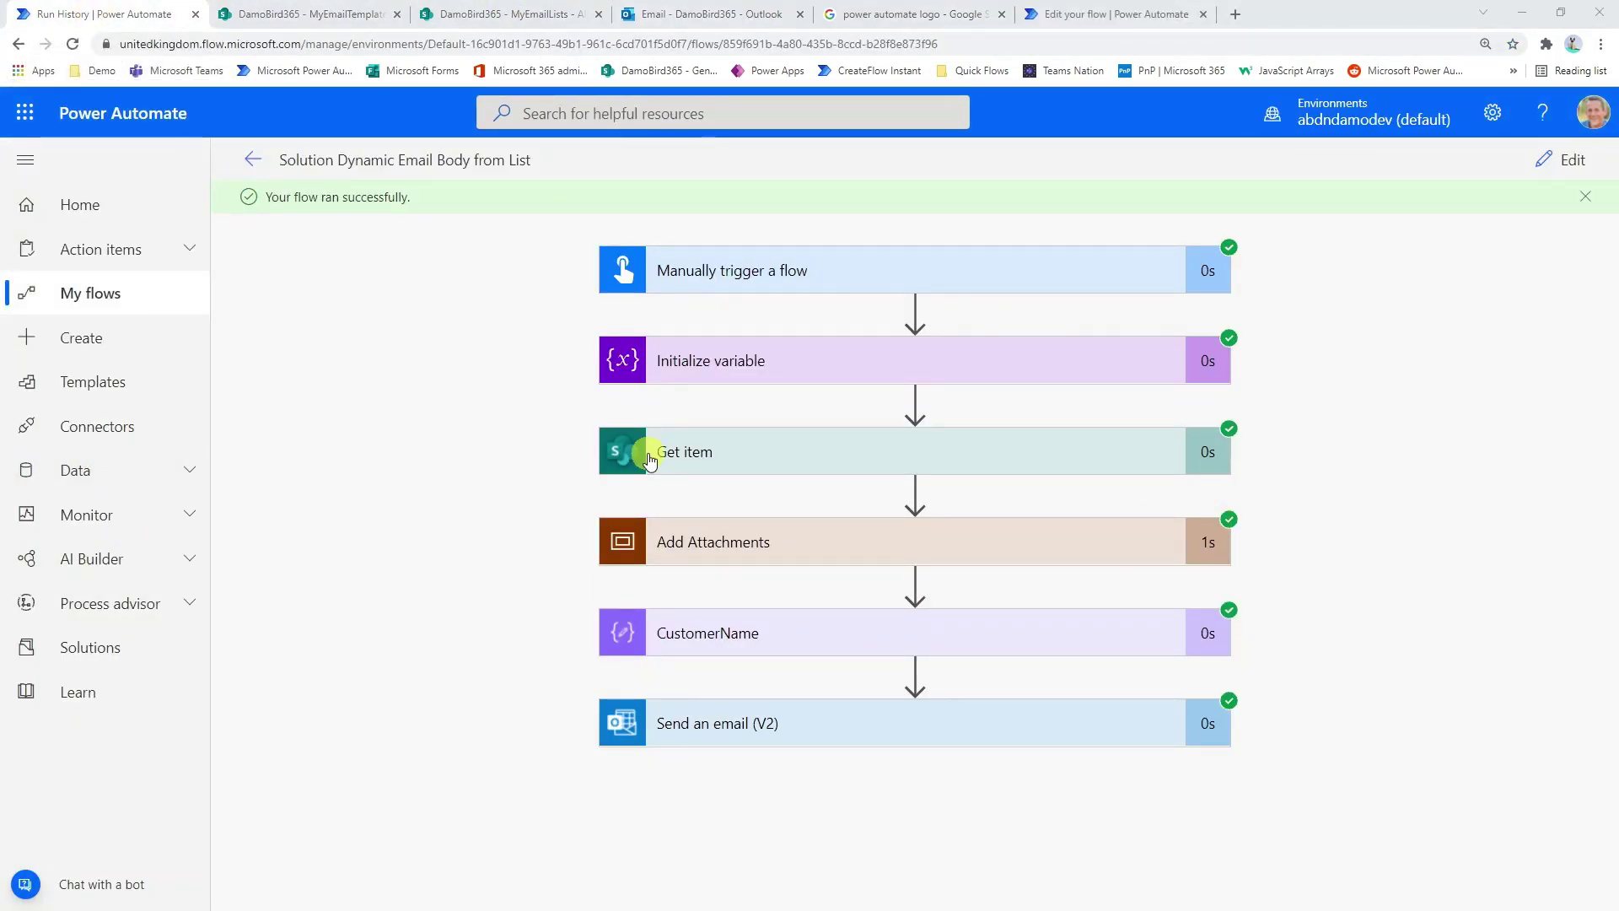
pyautogui.click(1562, 165)
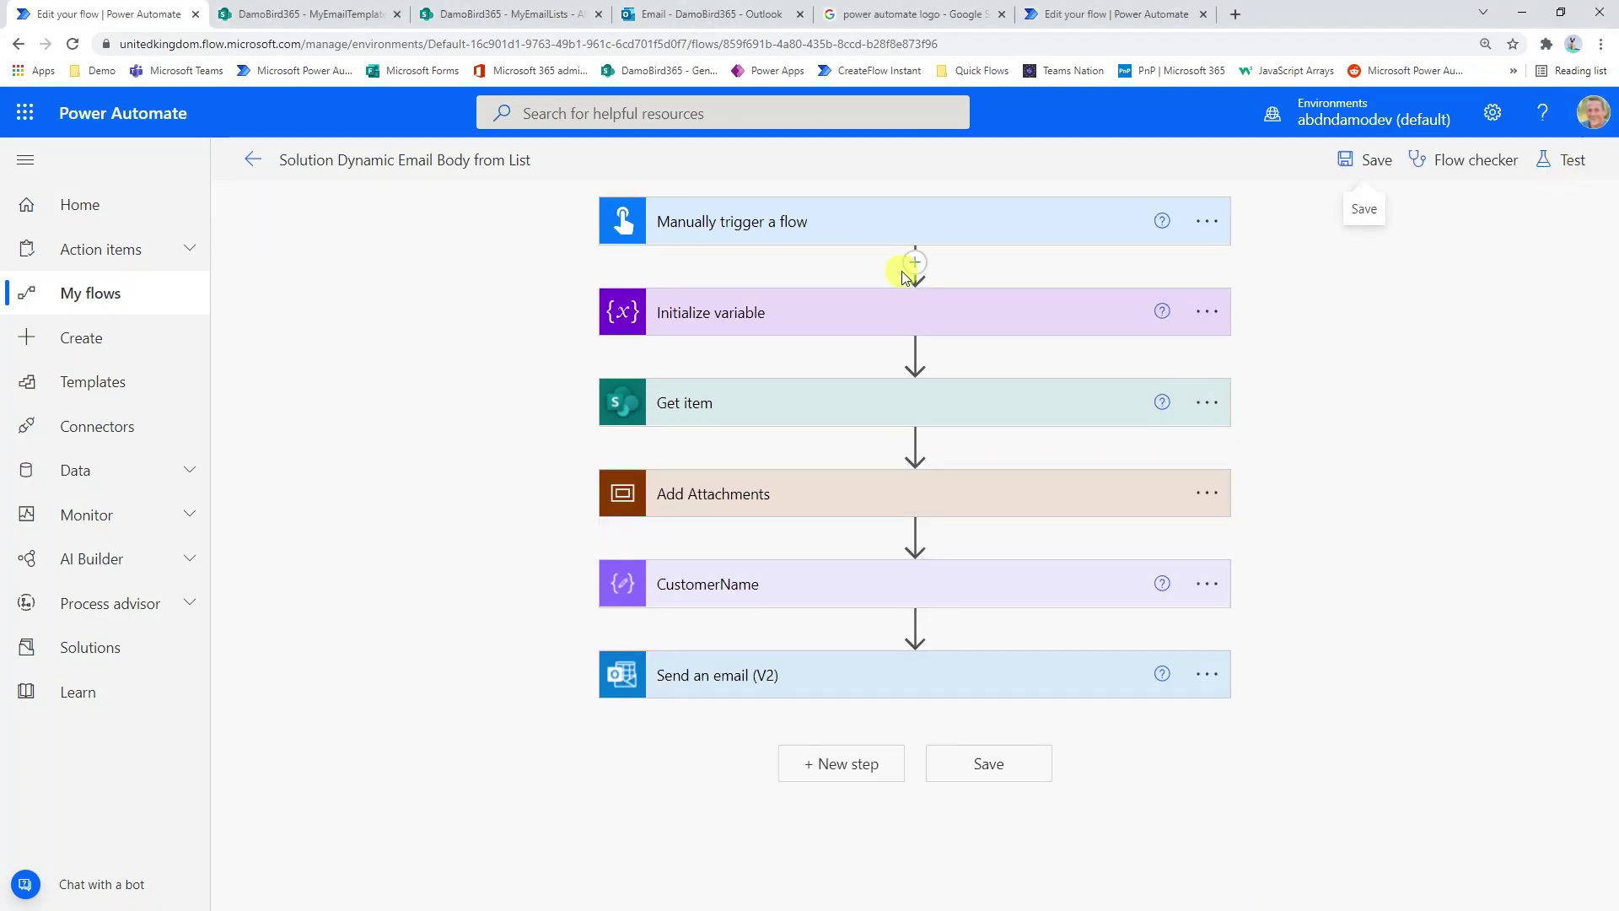
pyautogui.click(914, 263)
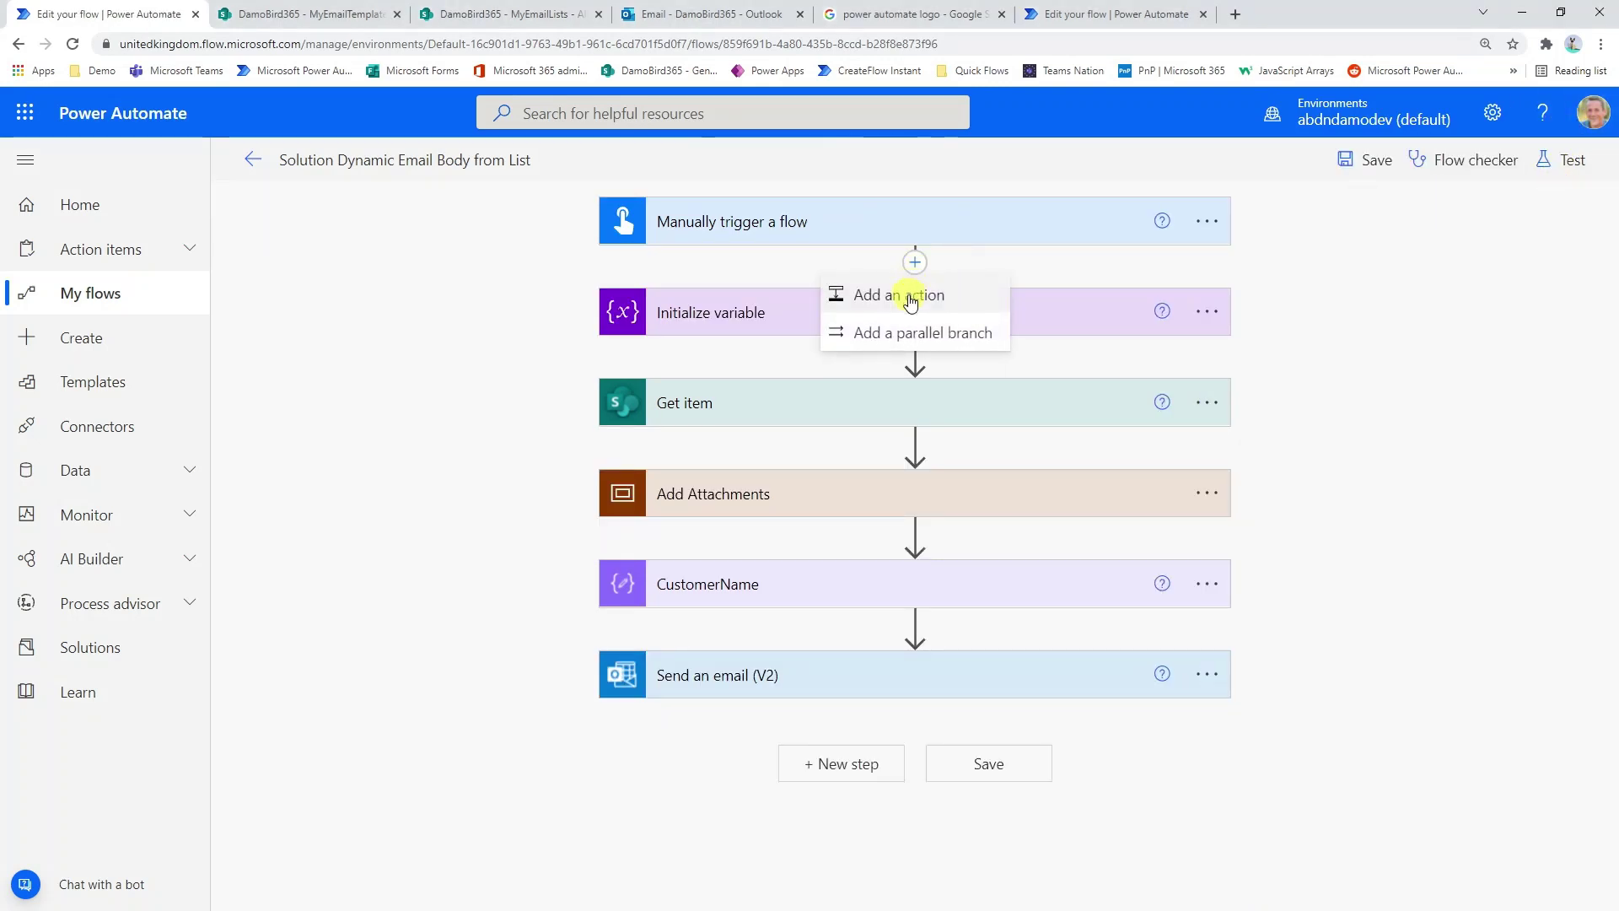
pyautogui.click(911, 297)
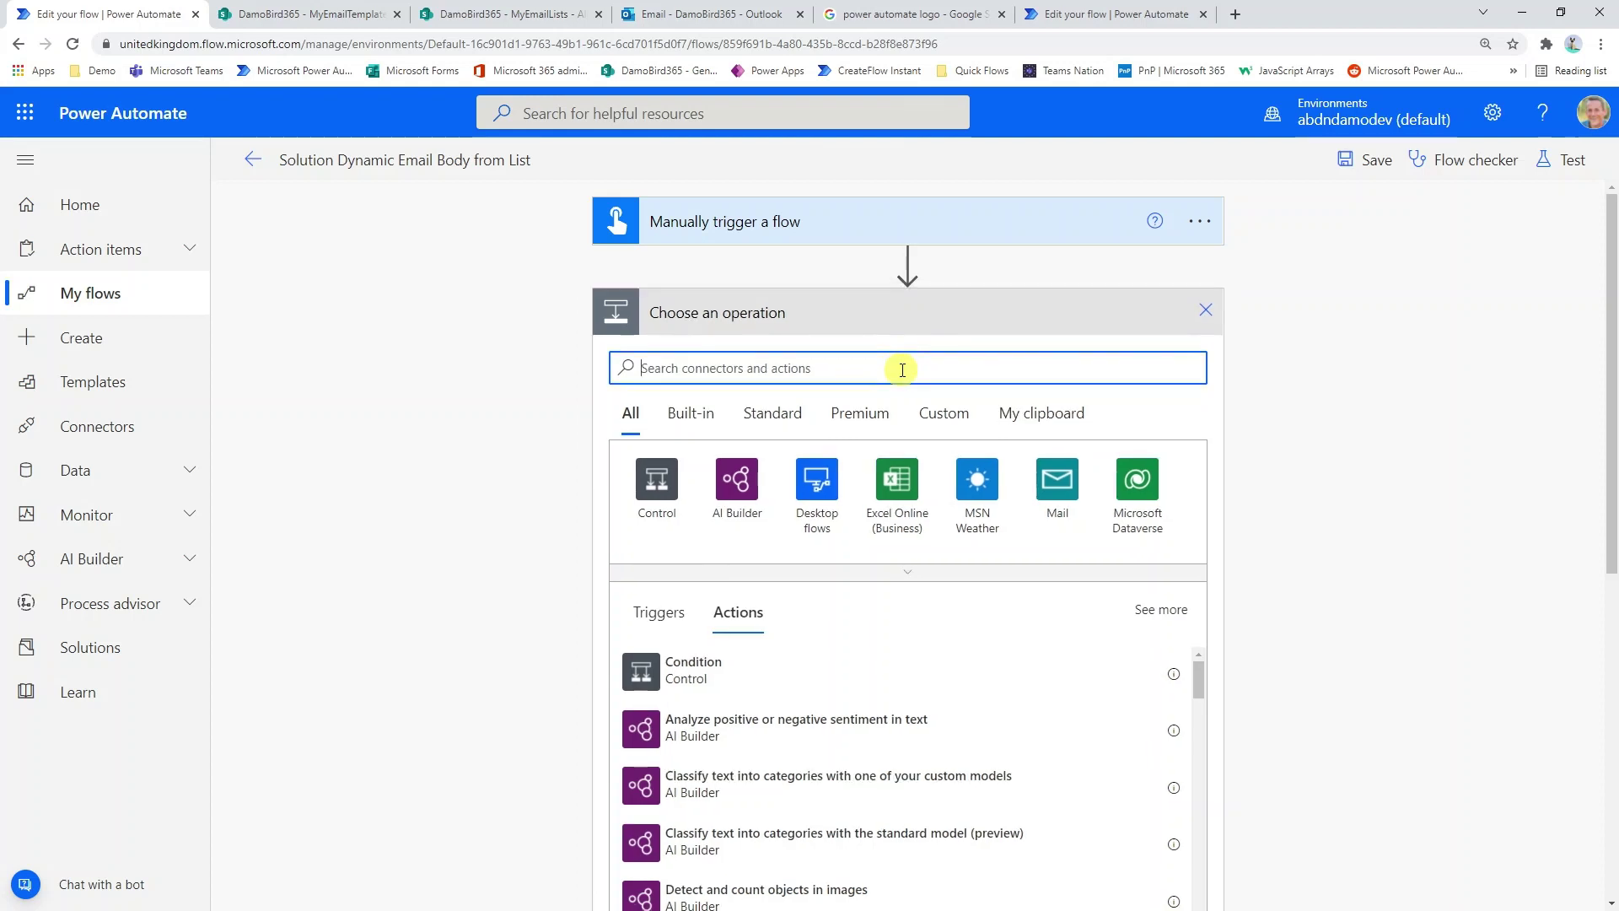
pyautogui.write('get items')
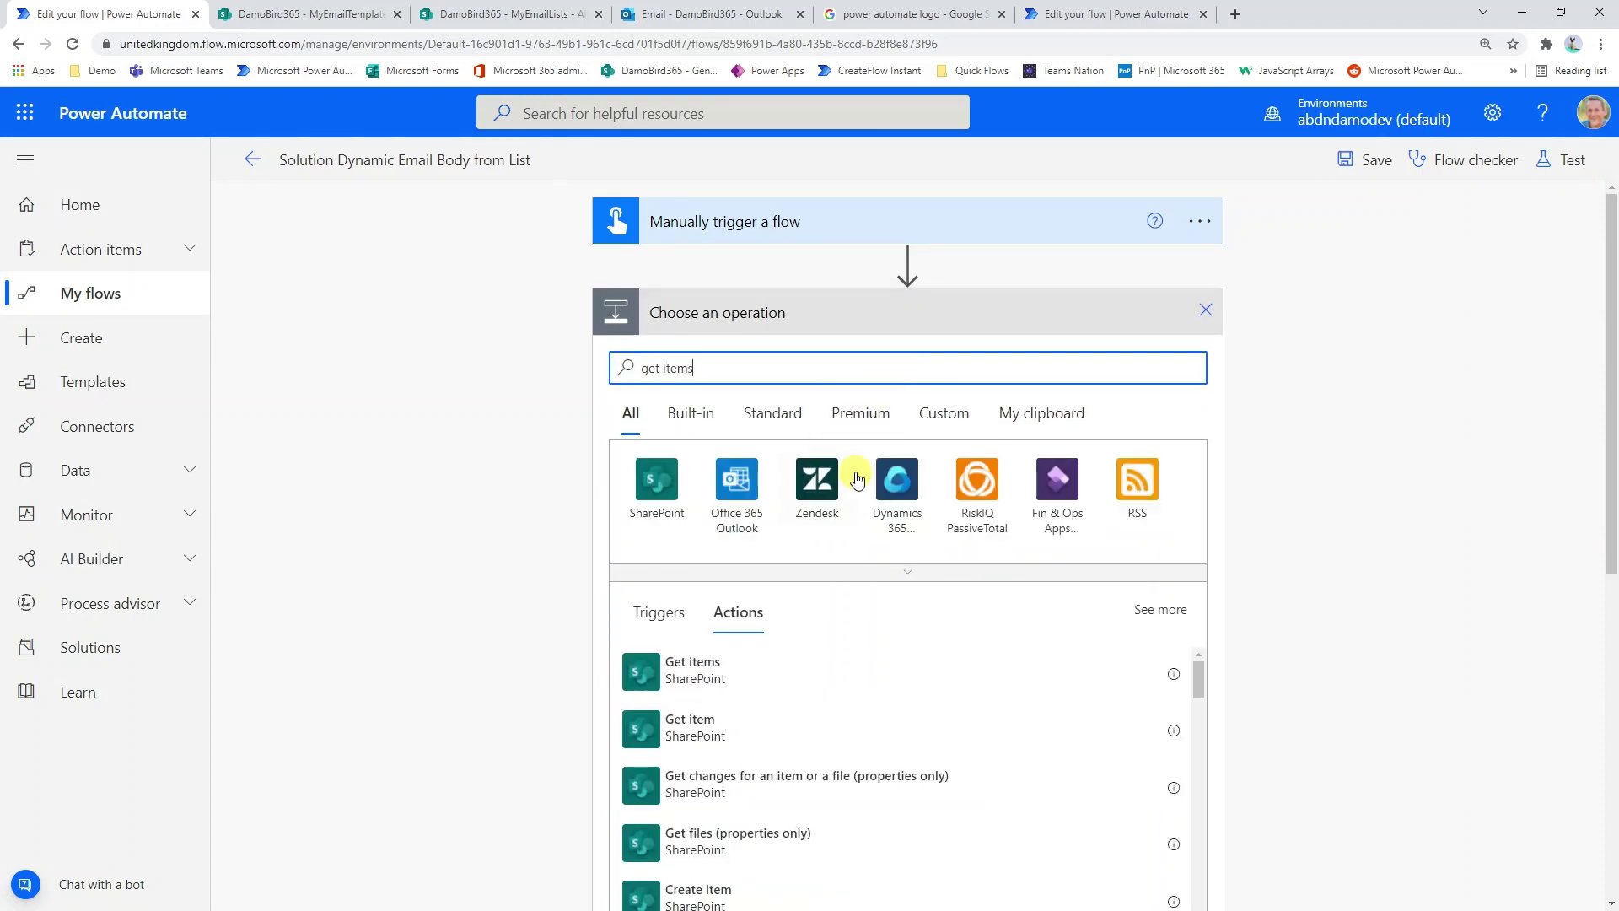
pyautogui.click(692, 666)
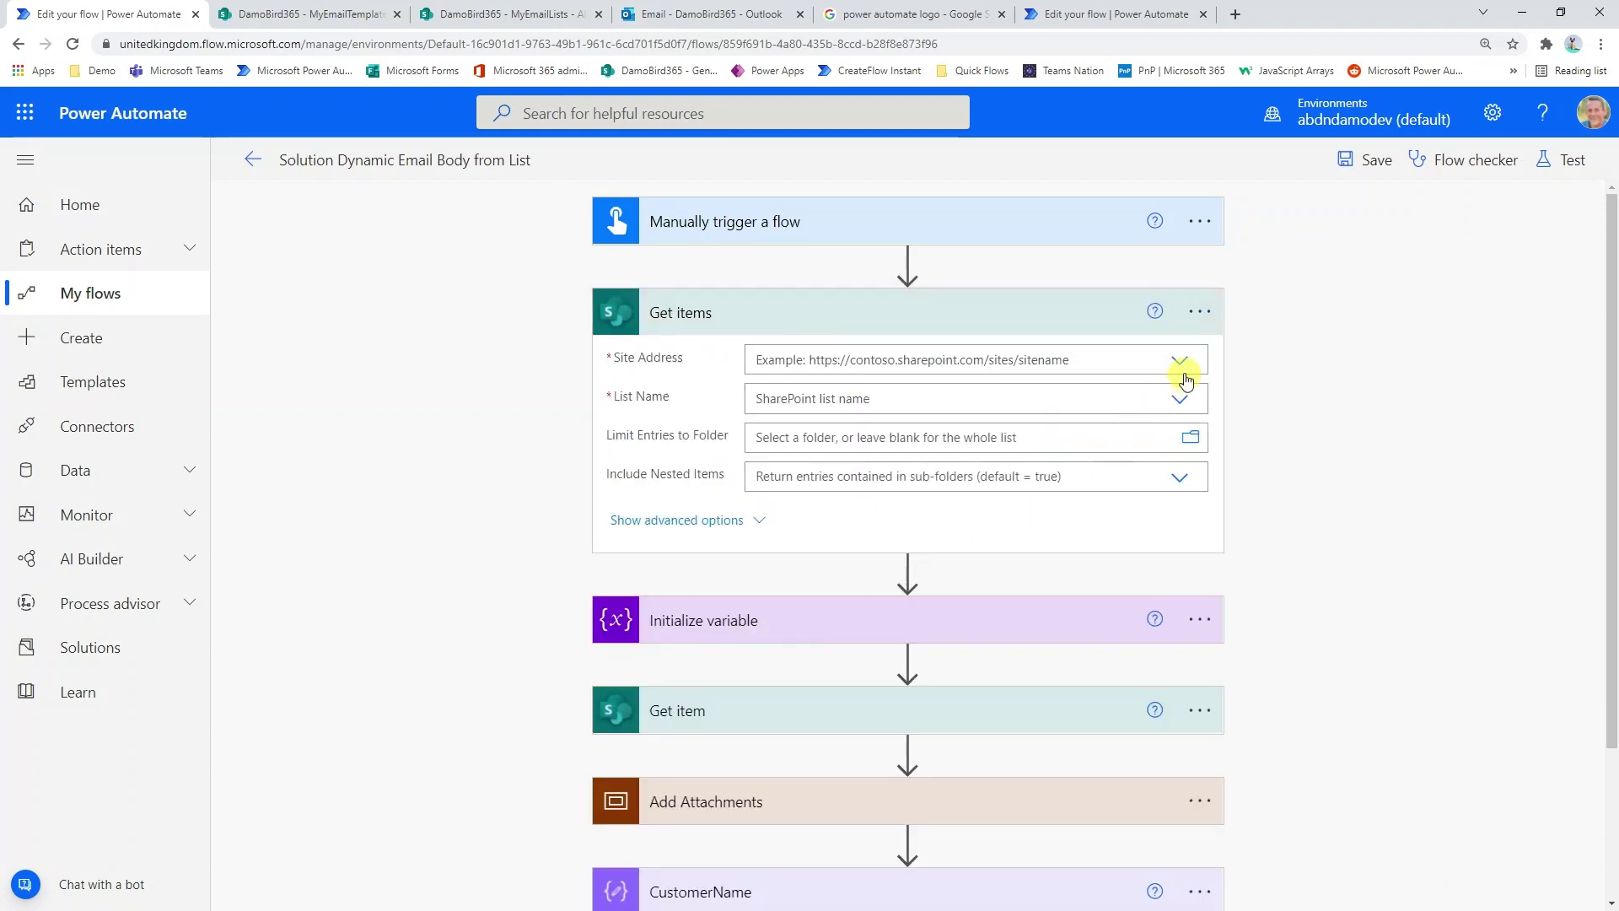
# Point Get items at the DamoBird365 site and the MyEmailLists list
pyautogui.click(1179, 361)
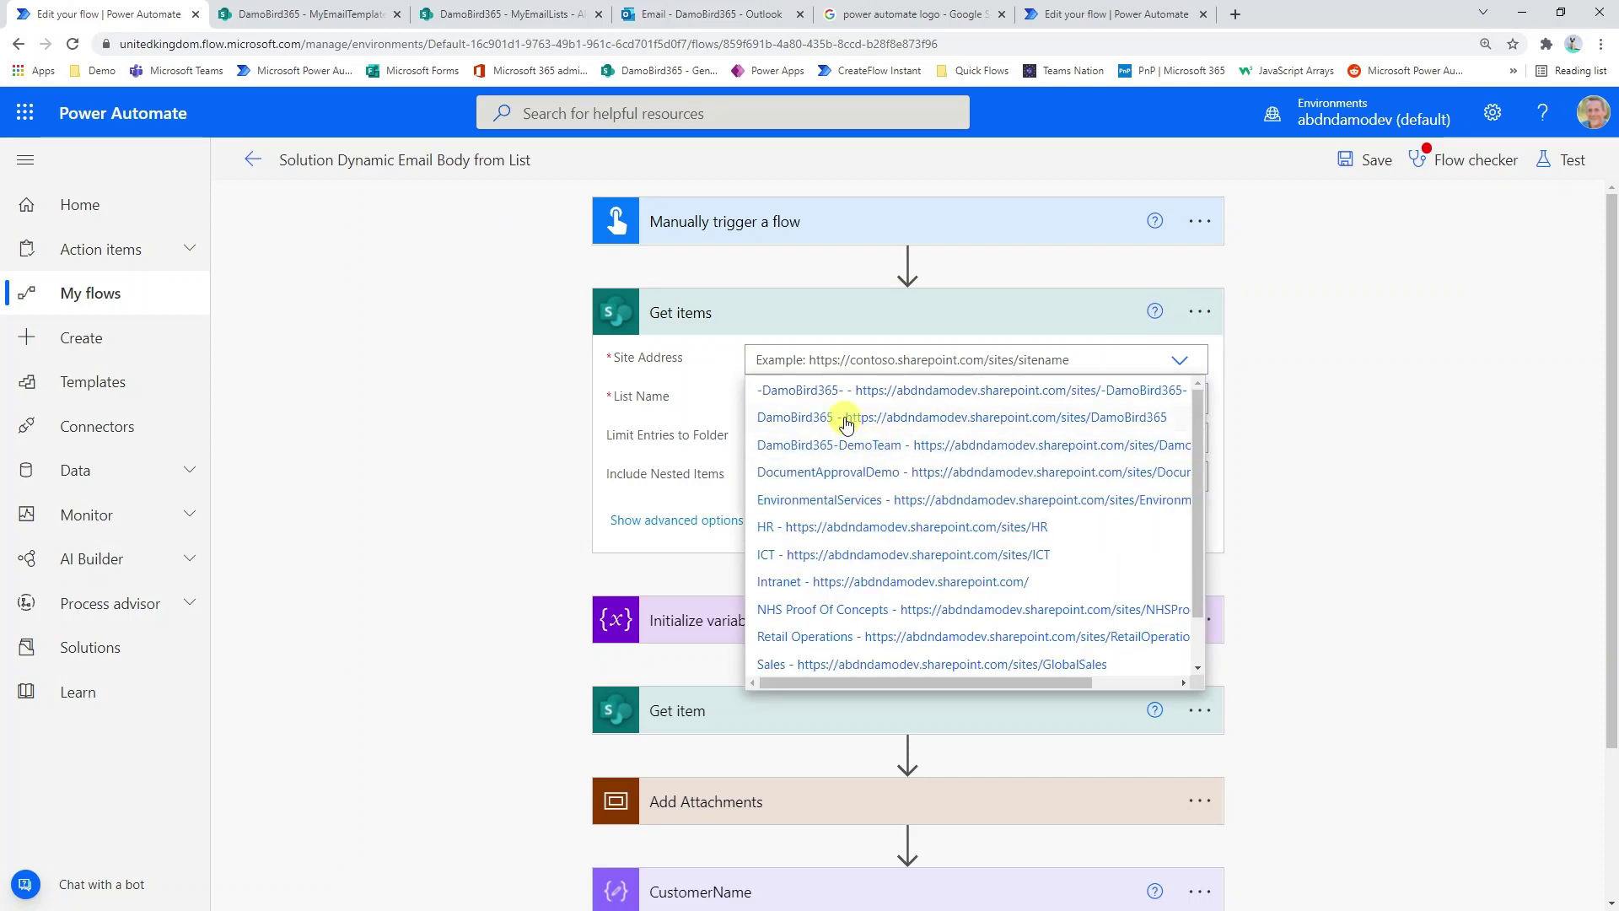
pyautogui.click(843, 417)
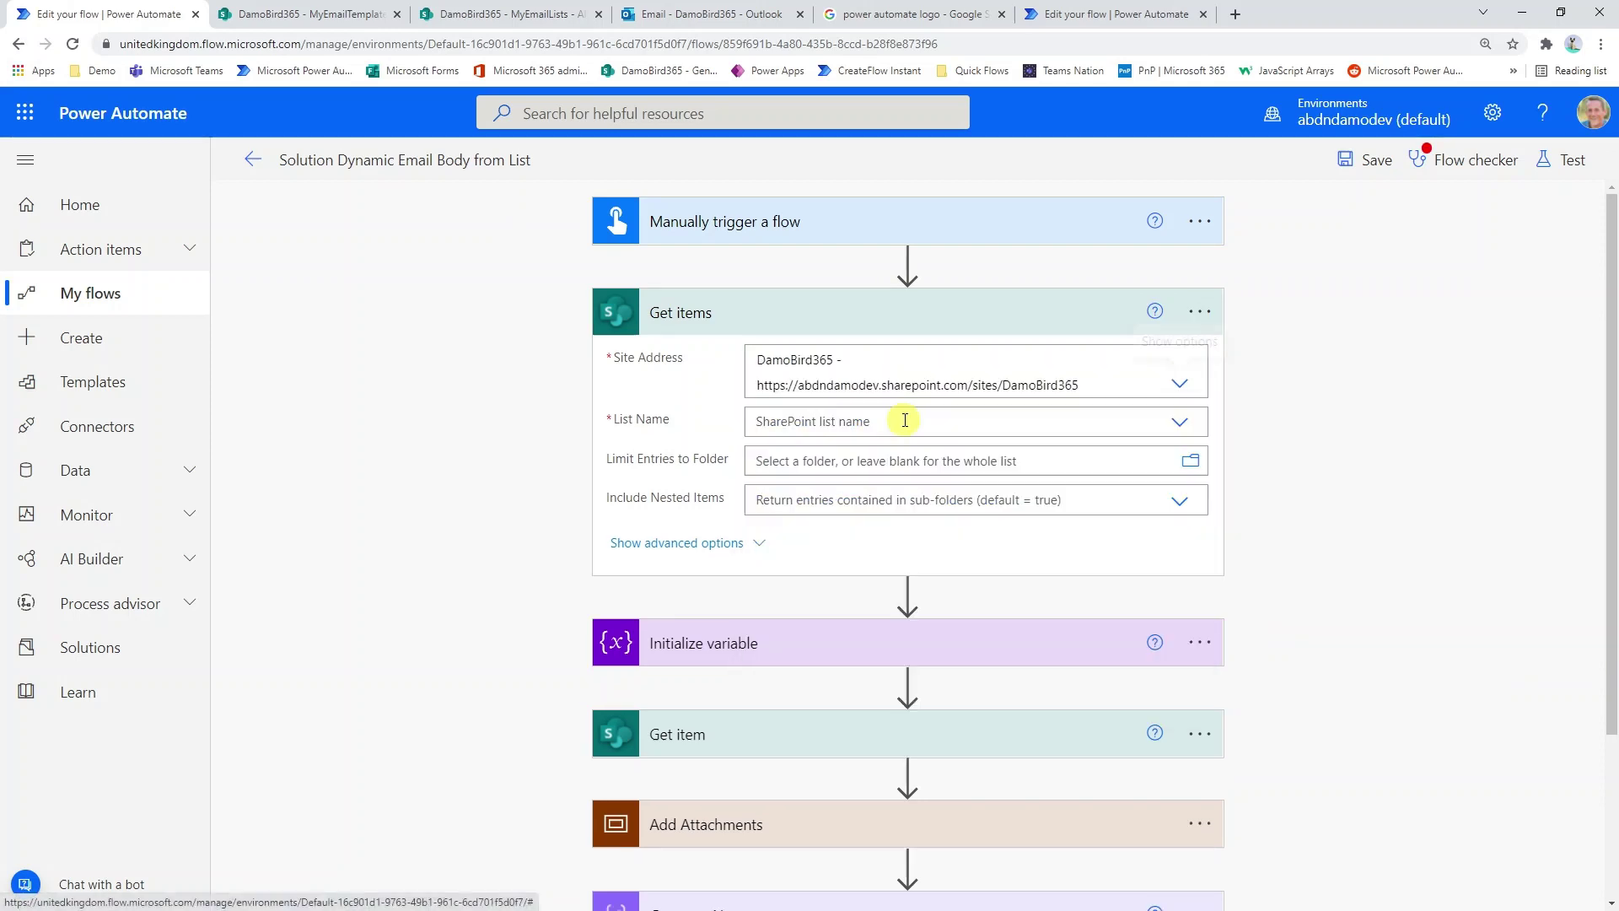
pyautogui.click(1178, 422)
pyautogui.scroll(-5, 848, 599)
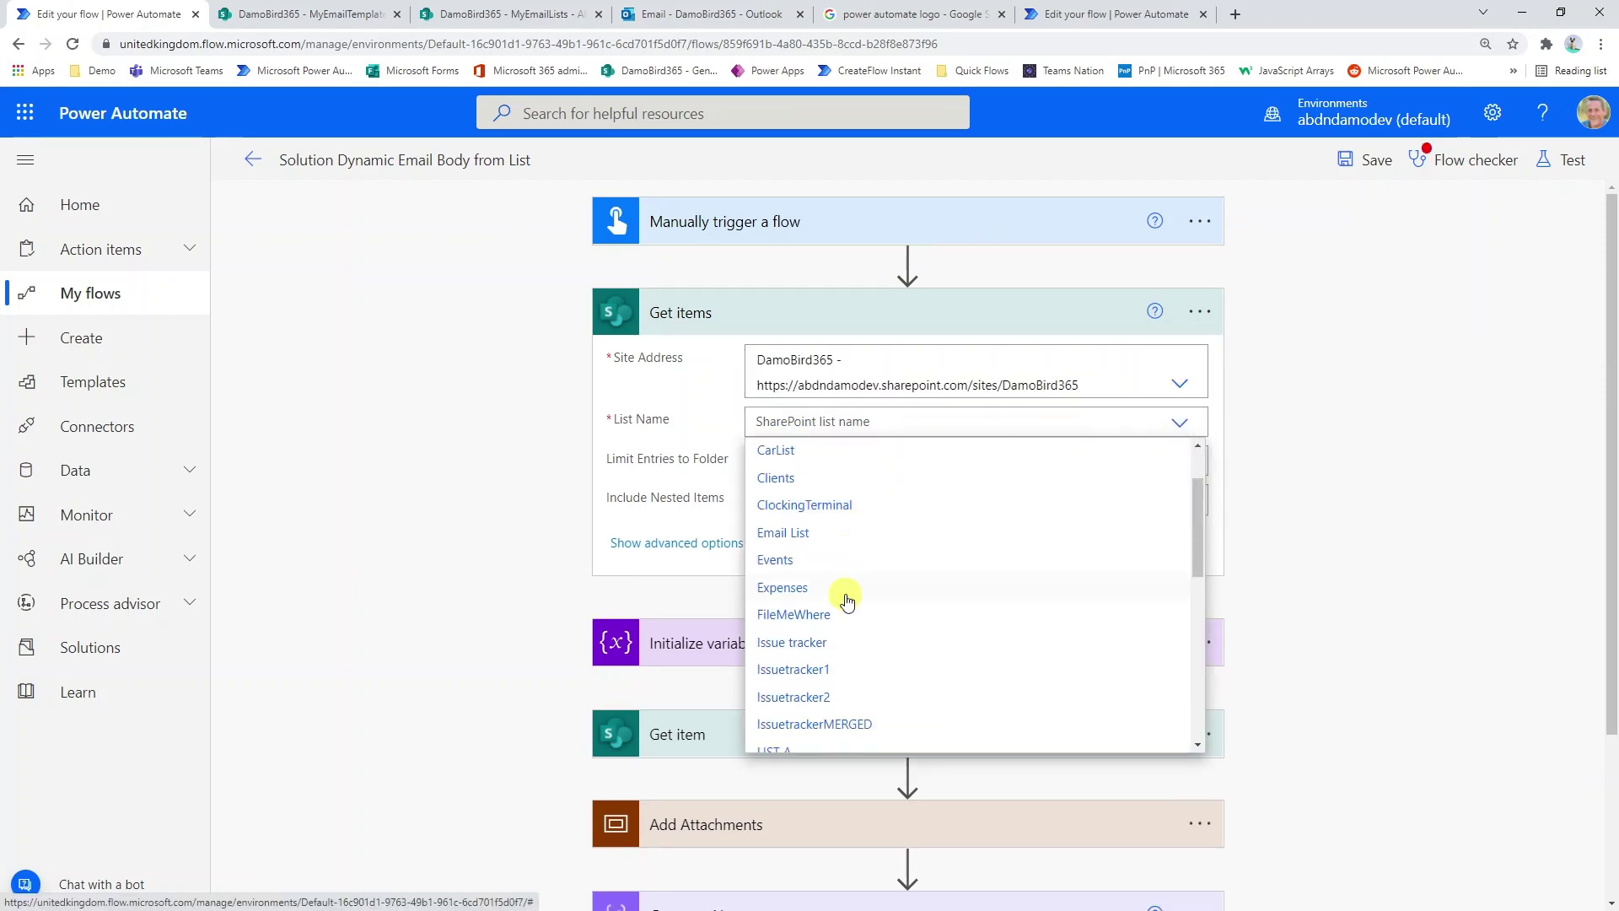
pyautogui.scroll(-3, 830, 590)
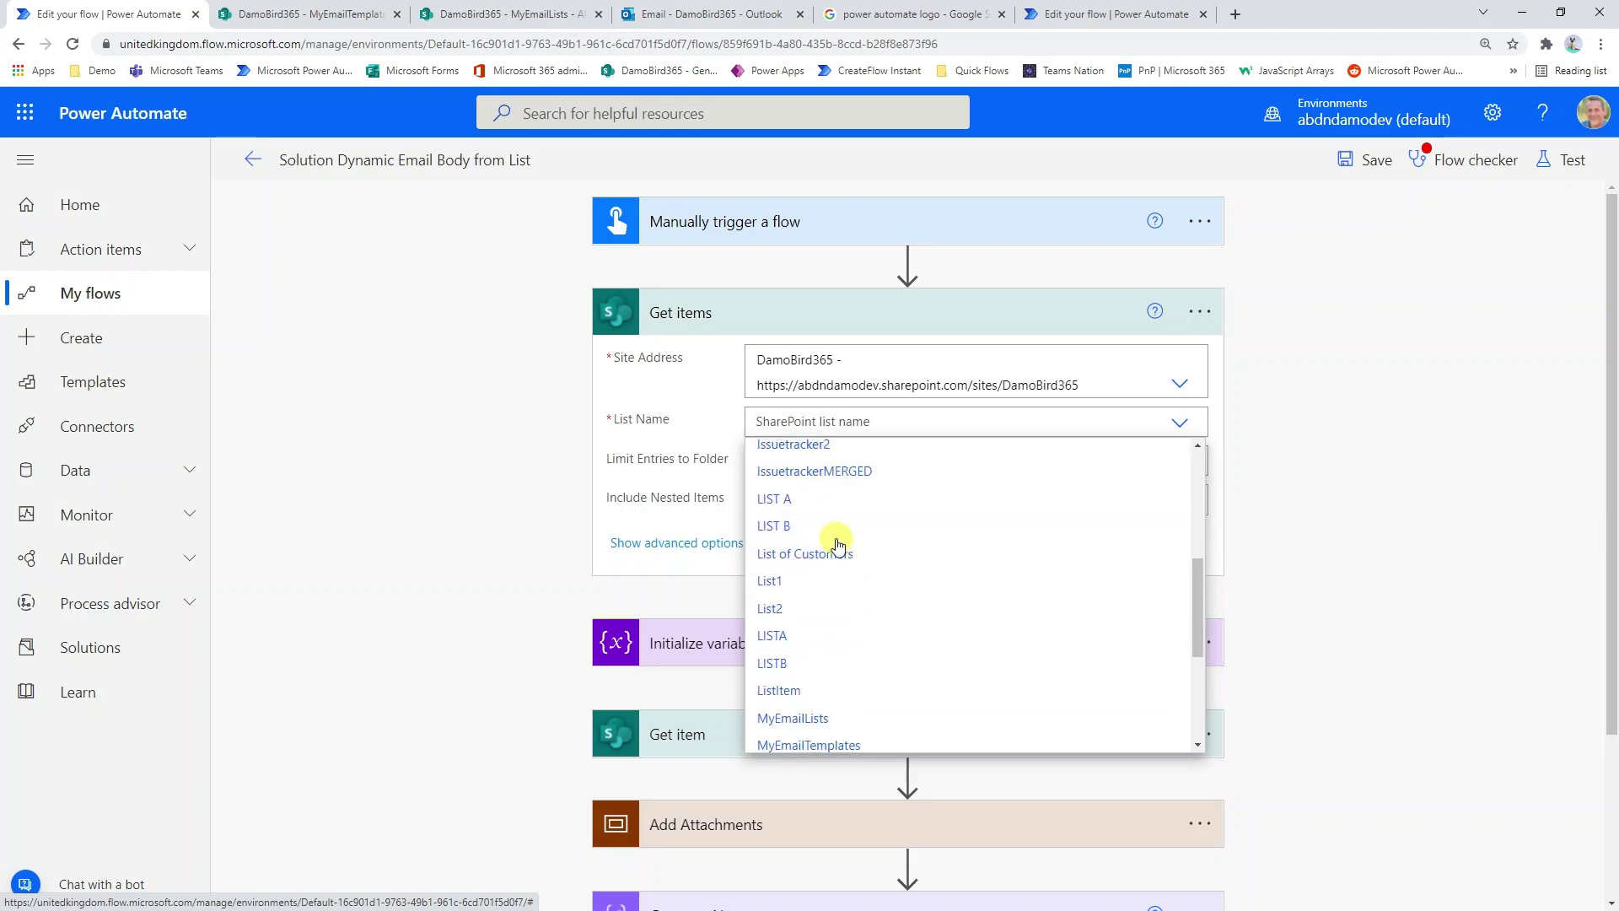
pyautogui.click(810, 633)
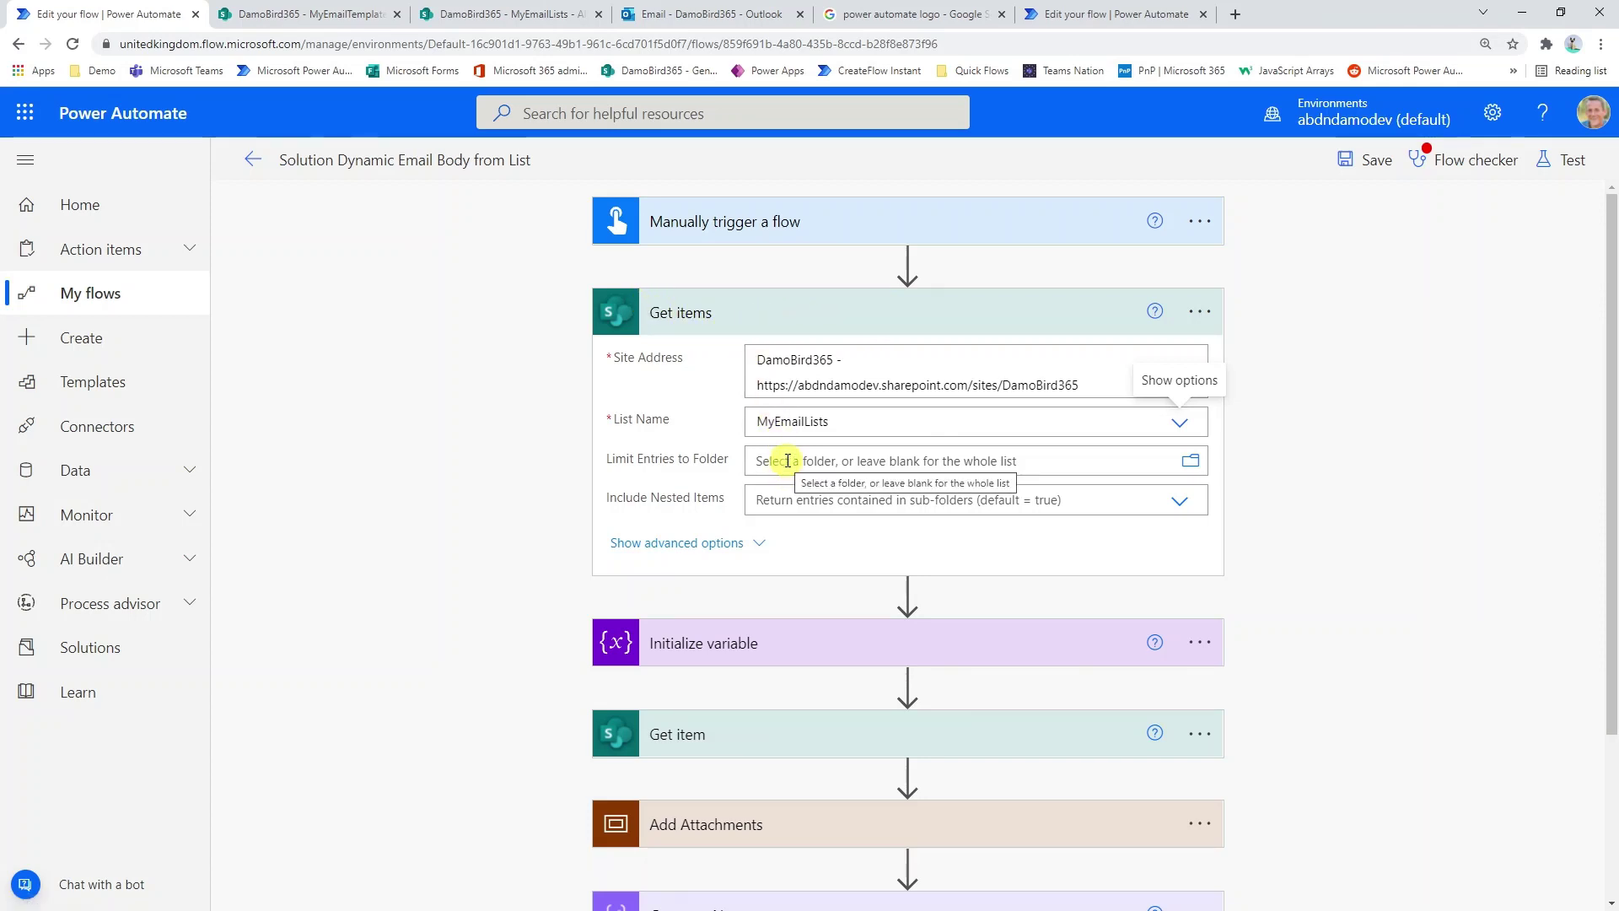
# Run the flow checker and enter / as Get items' Limit Entries to Folder
pyautogui.click(1444, 162)
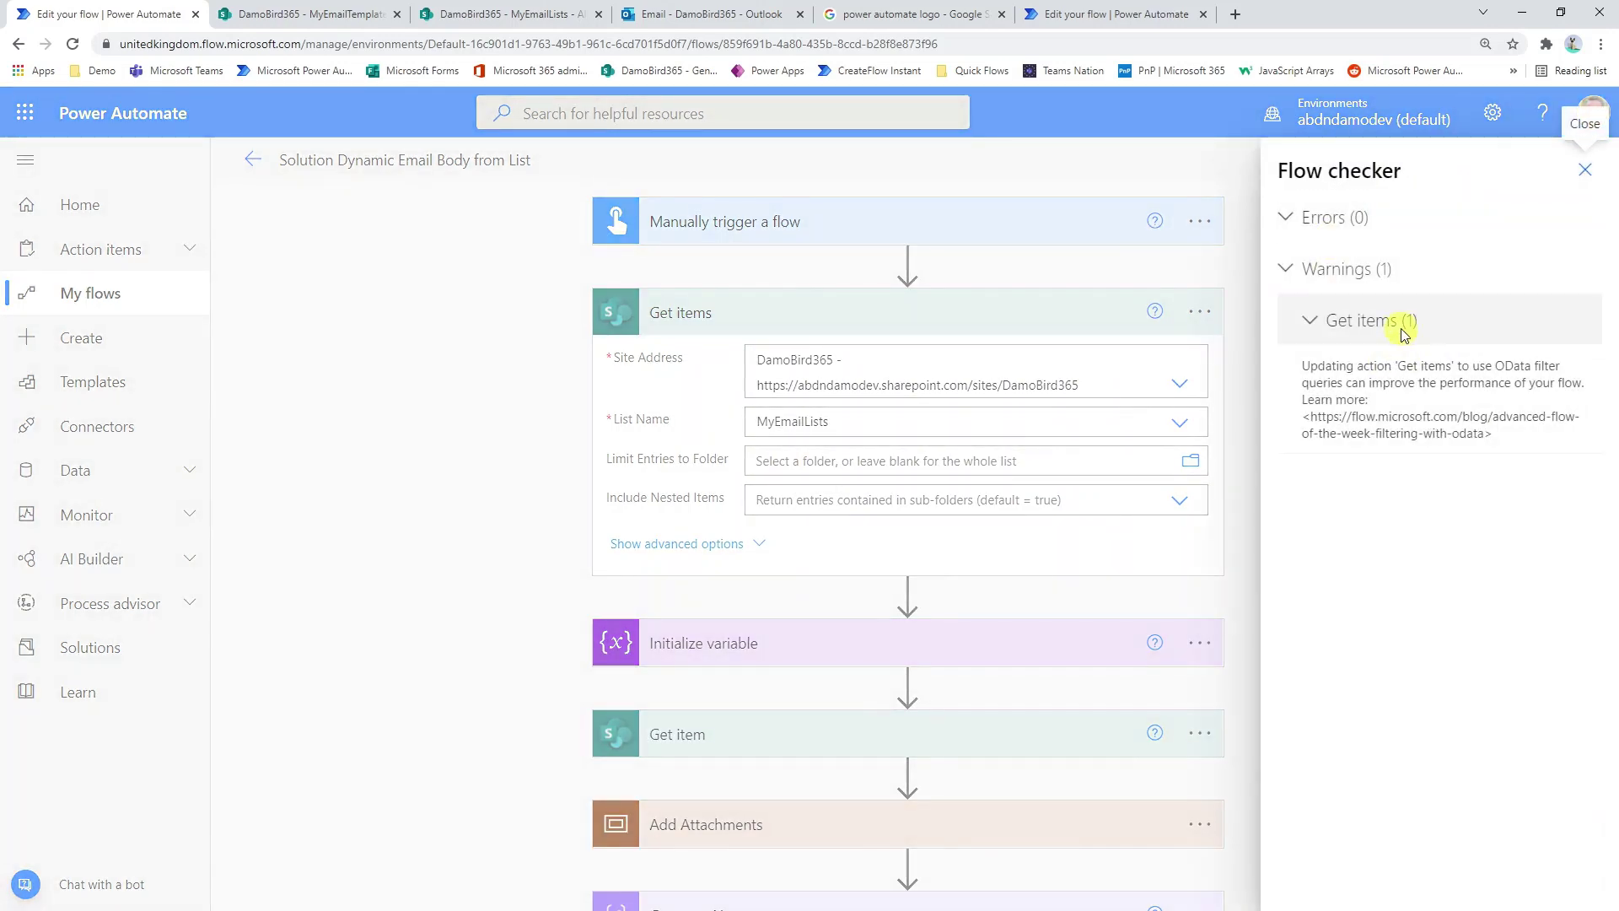
pyautogui.click(1585, 169)
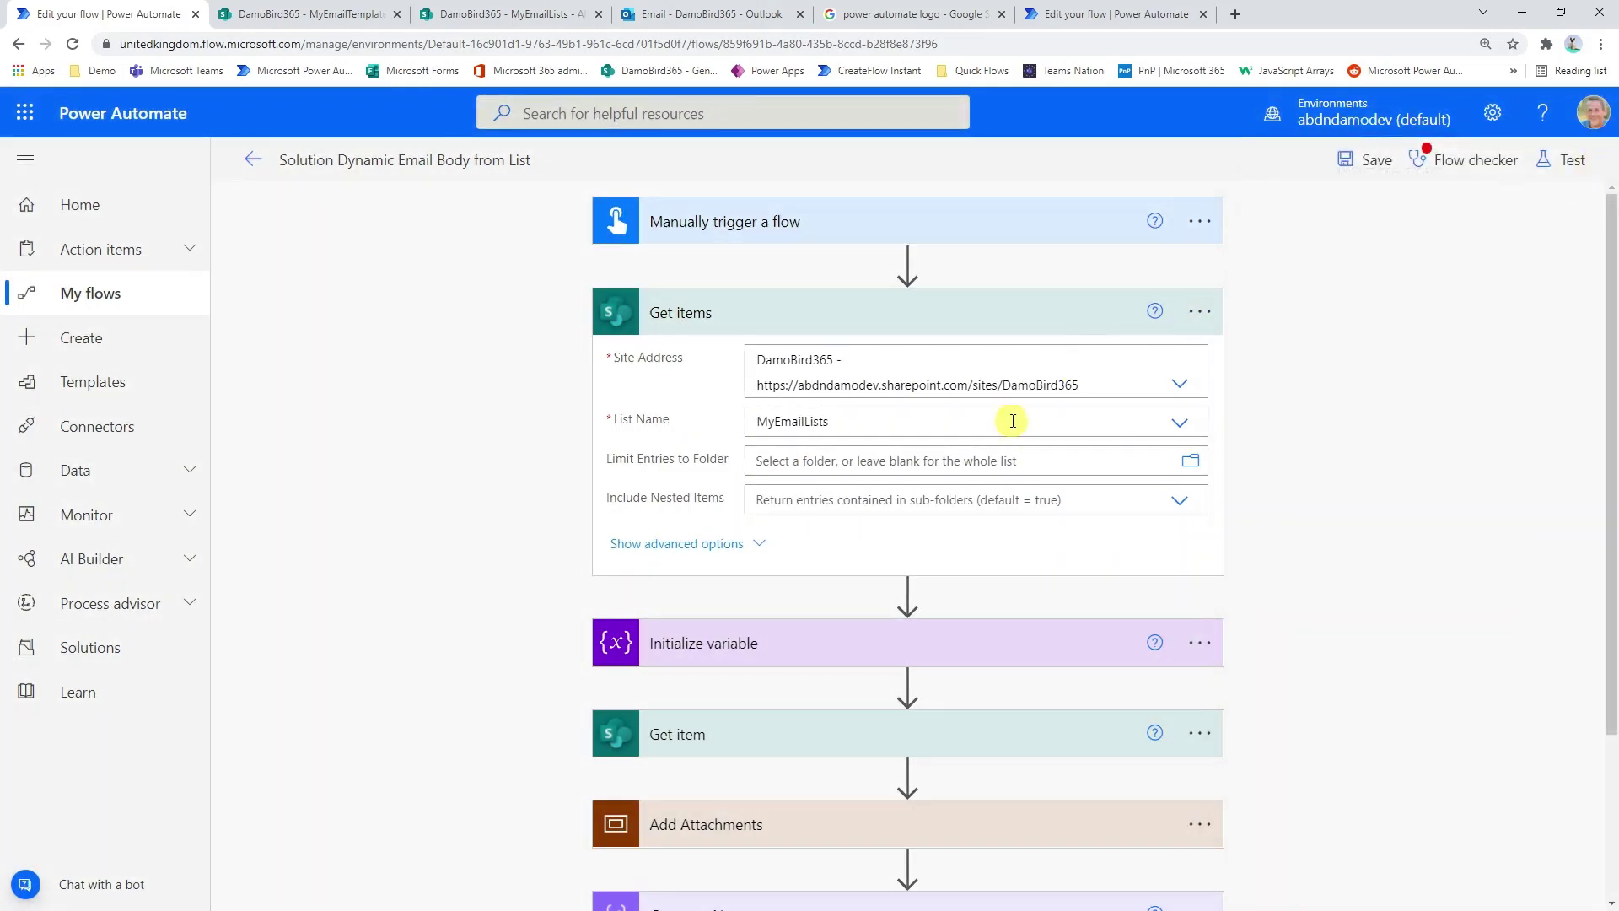
pyautogui.click(856, 467)
pyautogui.write('/')
# Recheck the flow until zero errors and warnings remain, then collapse Get items
pyautogui.click(1443, 161)
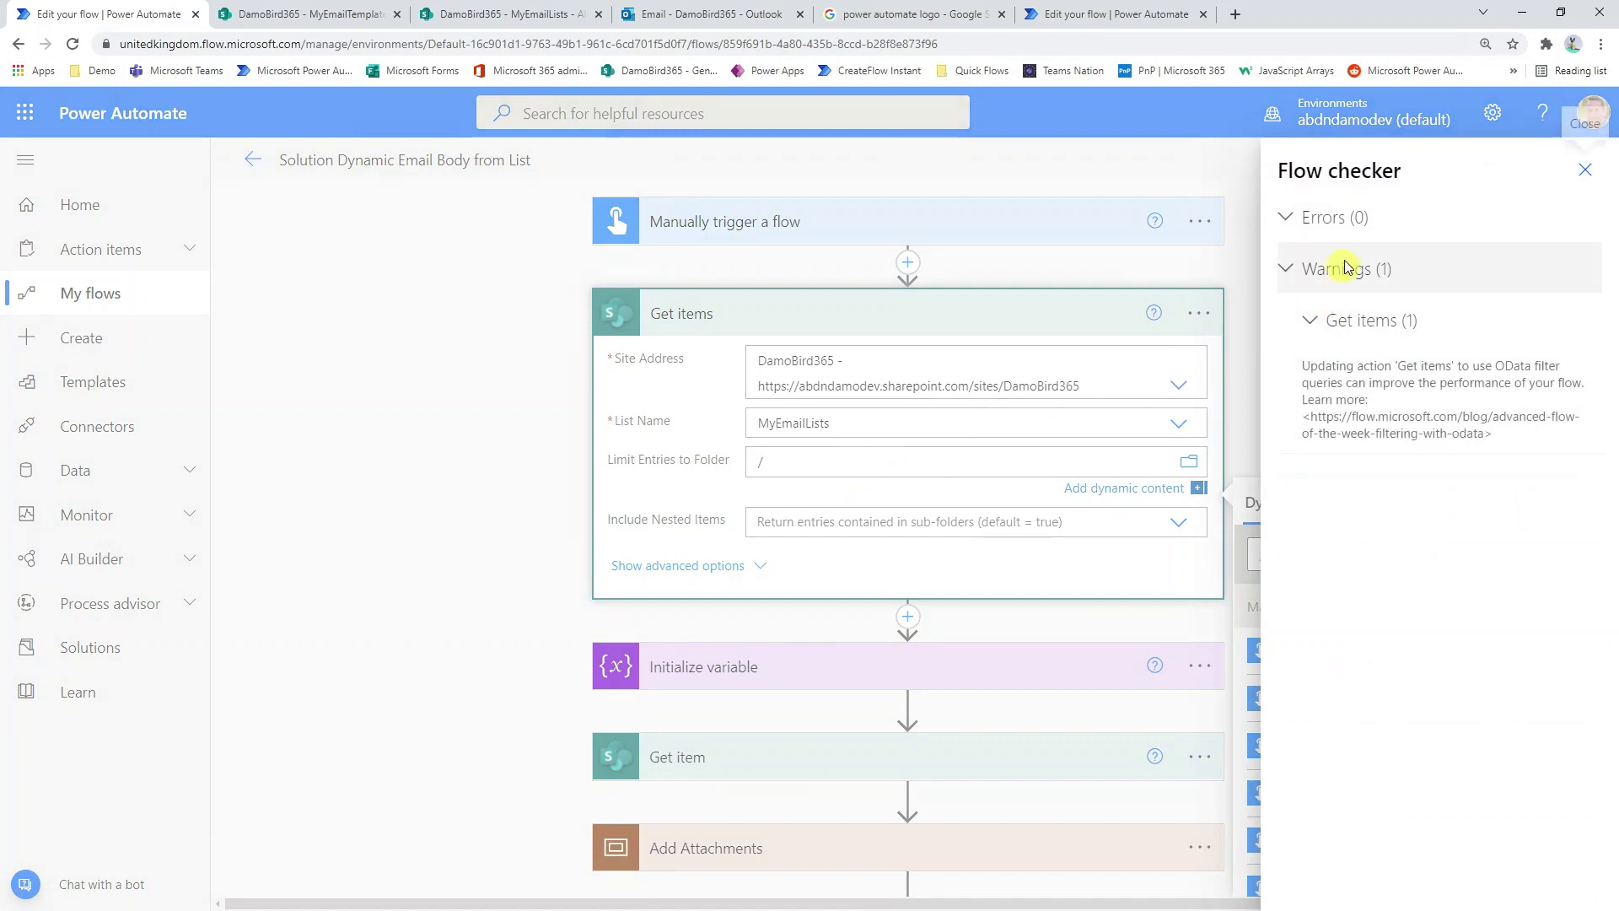
pyautogui.click(1577, 173)
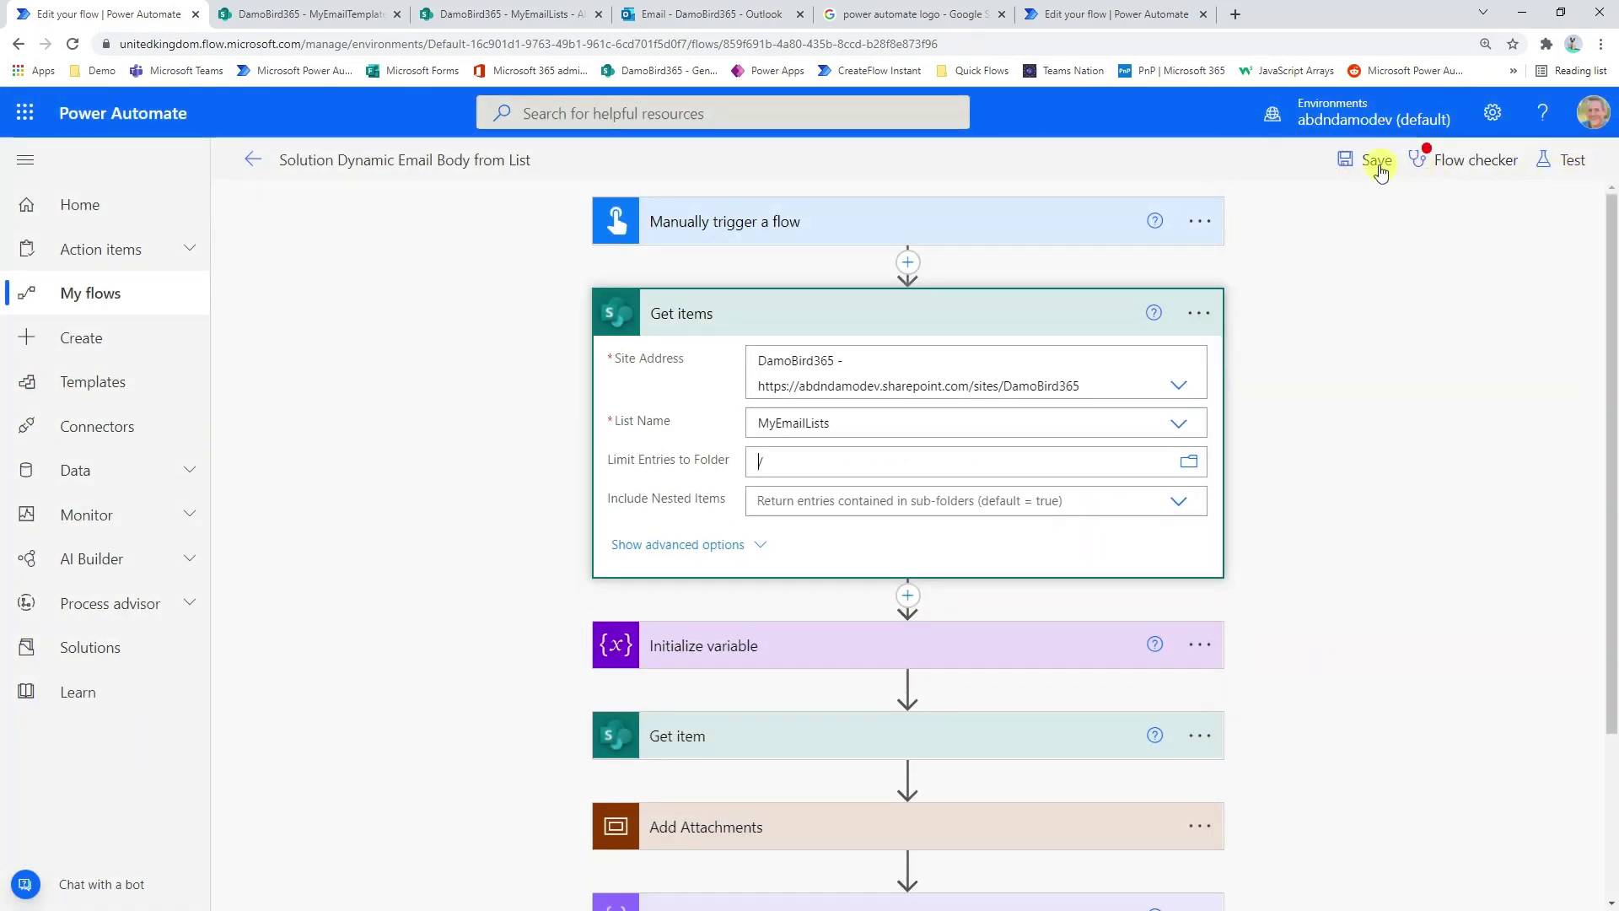
pyautogui.click(1464, 169)
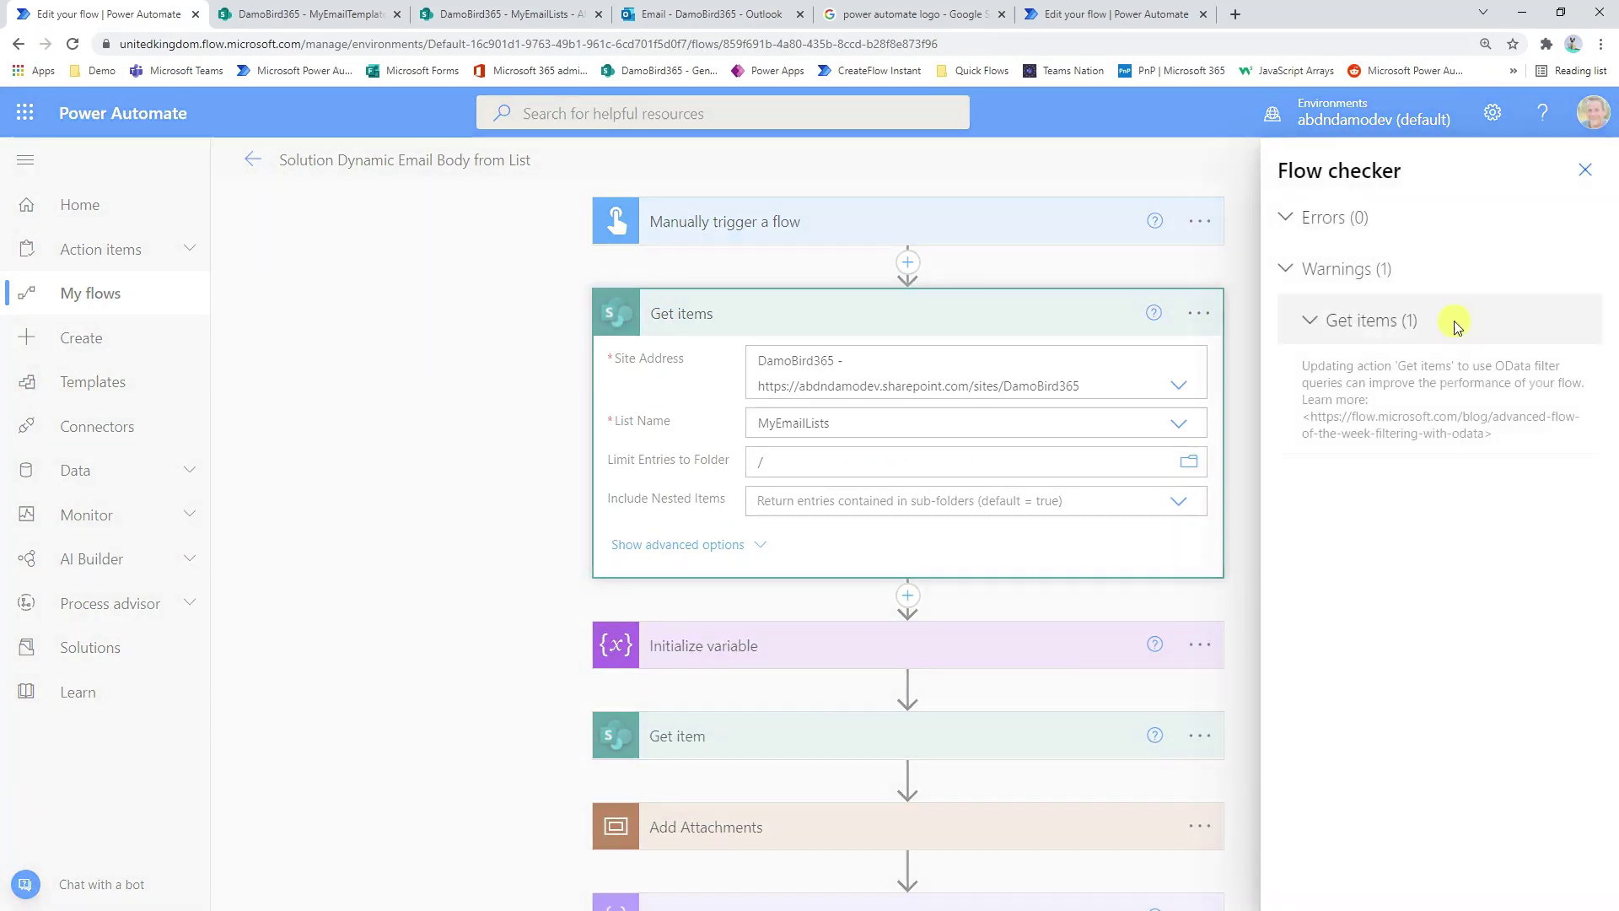
pyautogui.click(1578, 171)
pyautogui.click(1464, 169)
pyautogui.click(1579, 168)
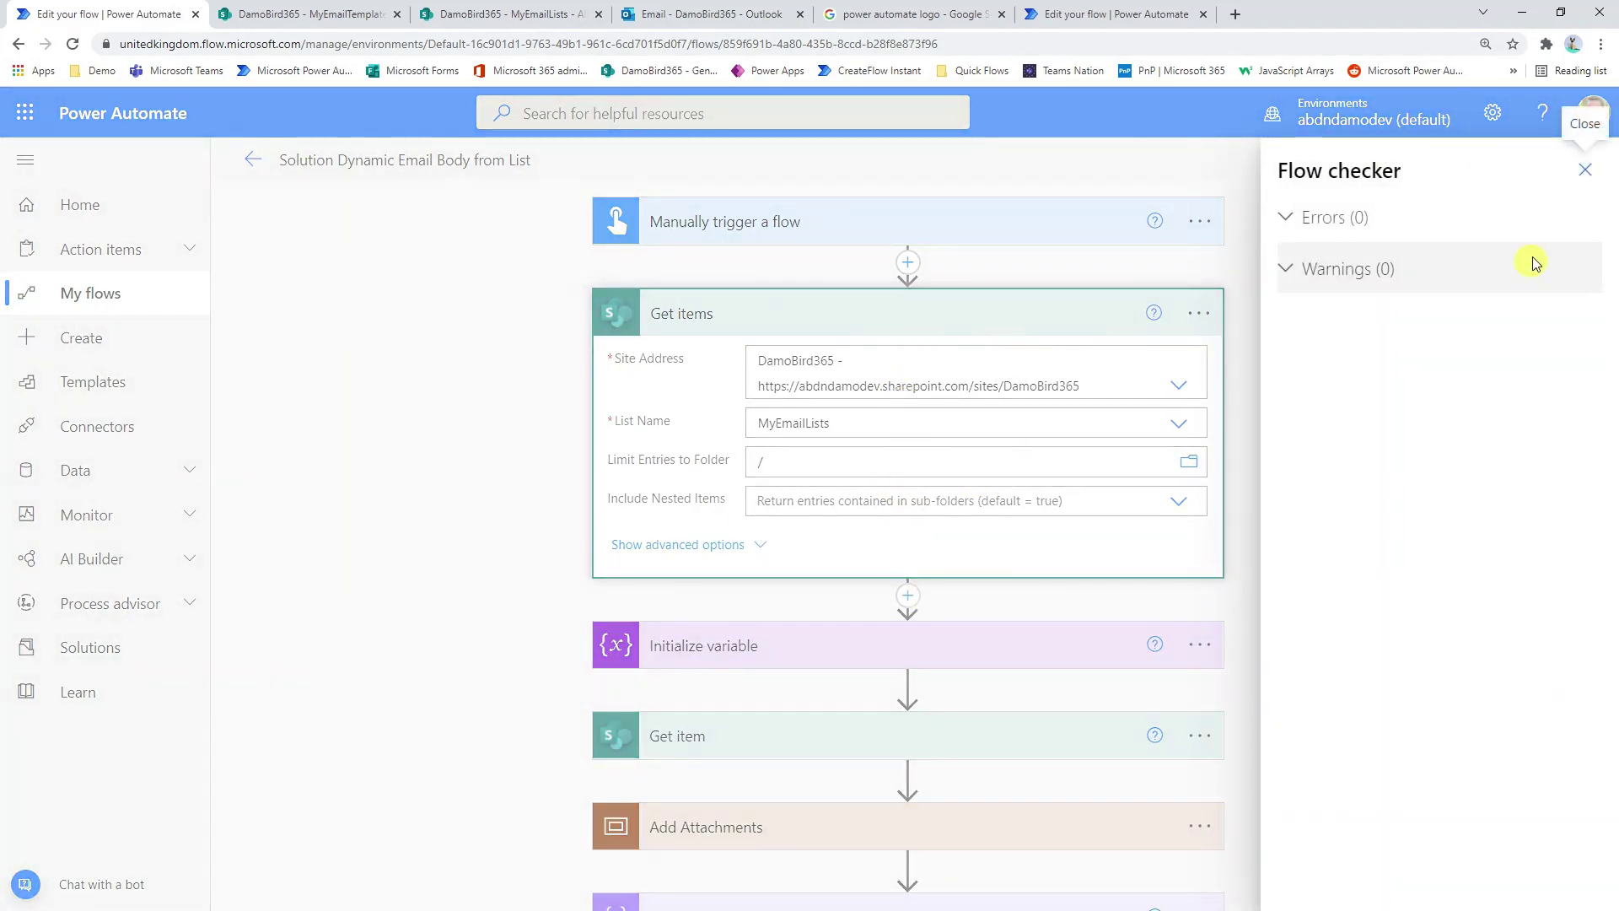
pyautogui.click(1578, 172)
pyautogui.click(821, 328)
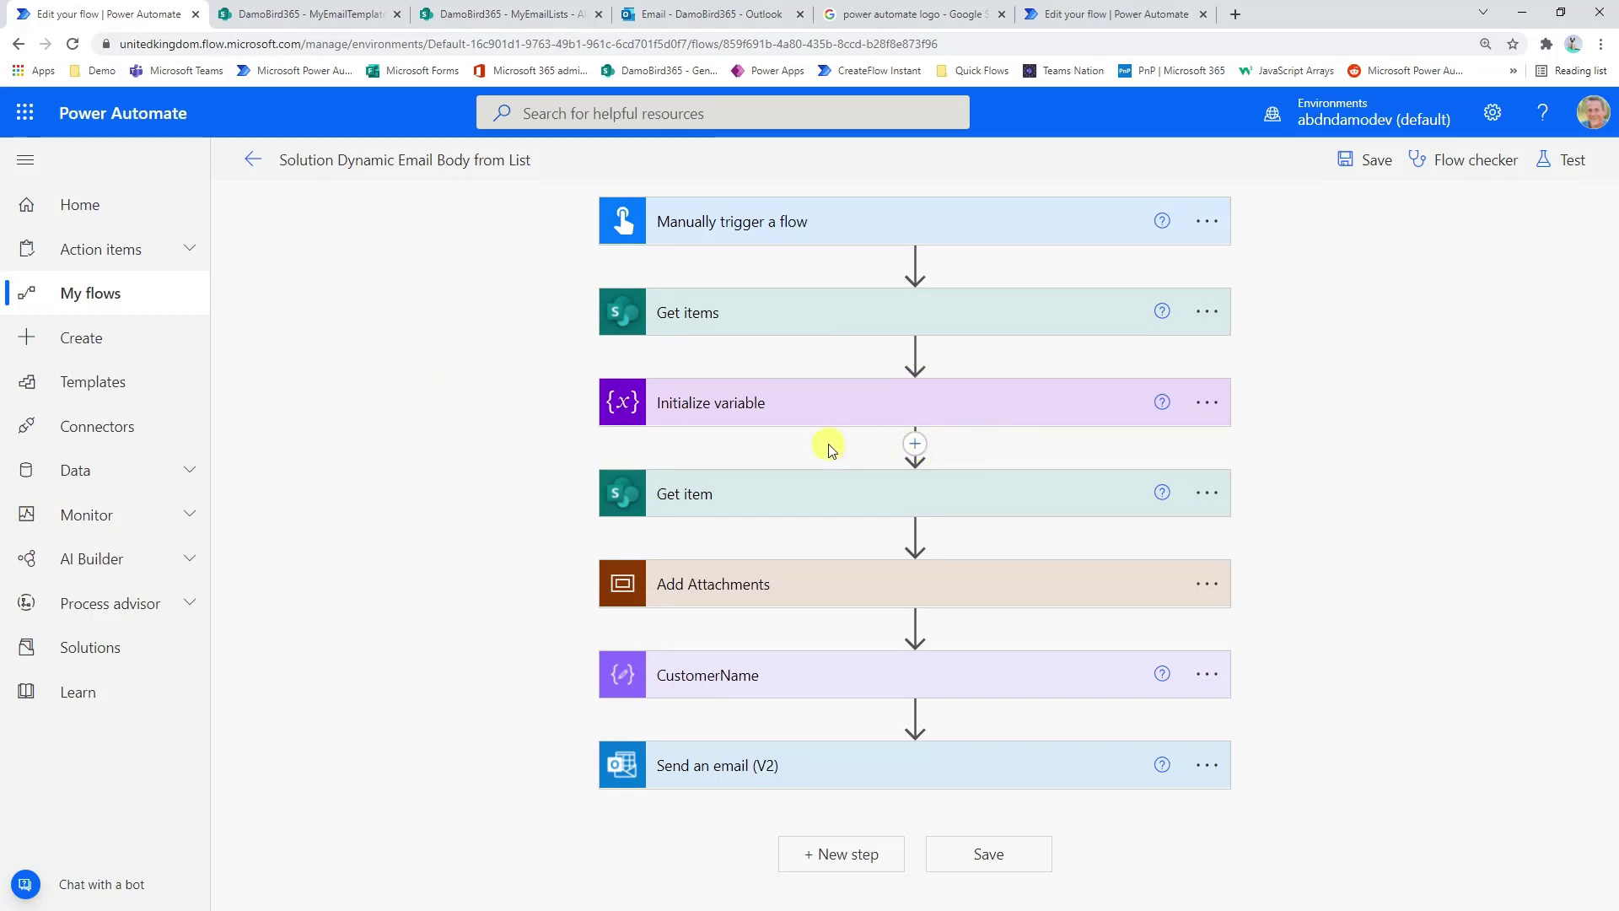
# Add an Apply to each loop after Initialize variable iterating over Get items' value
pyautogui.click(915, 445)
pyautogui.click(930, 477)
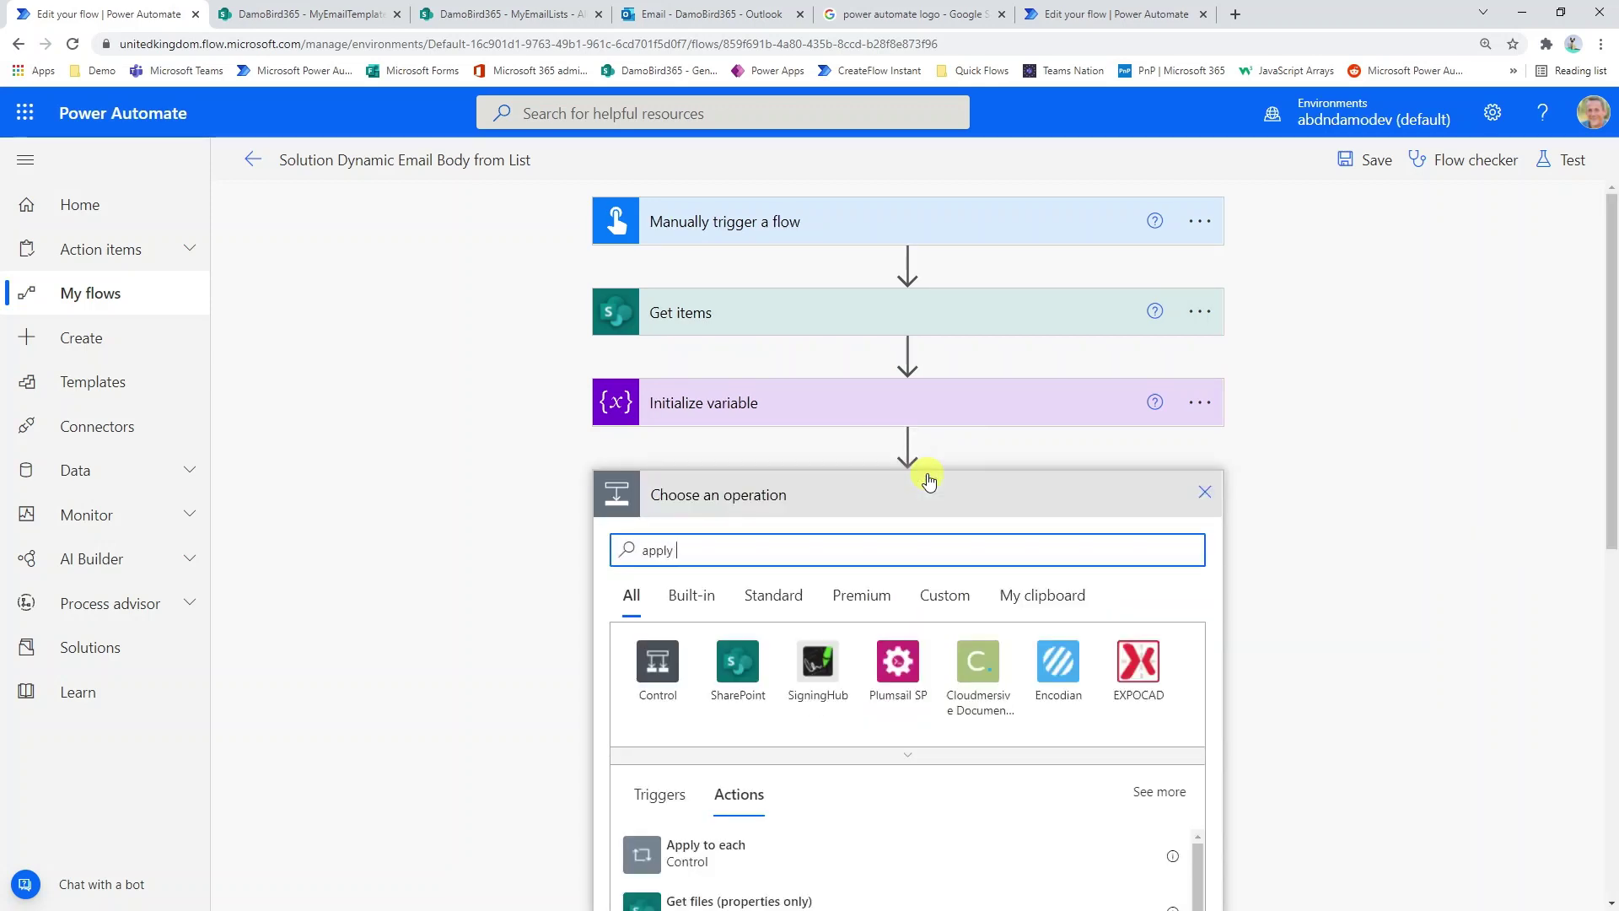
pyautogui.write('apply to each')
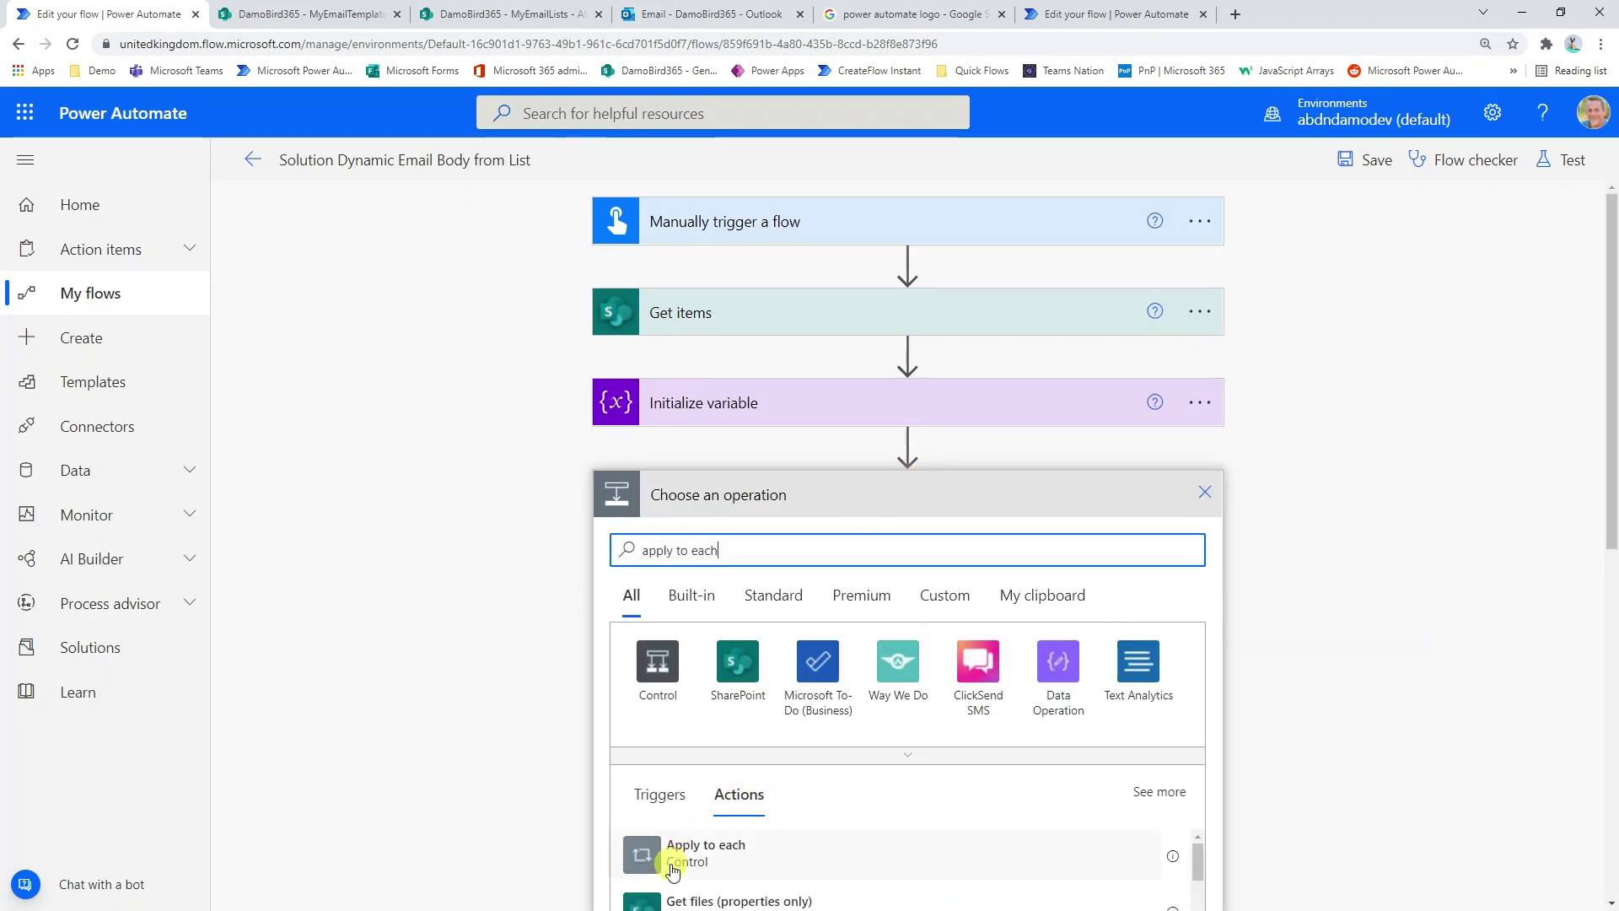
pyautogui.click(703, 853)
pyautogui.click(699, 573)
pyautogui.scroll(-3, 1319, 542)
pyautogui.click(1299, 583)
# Try dragging Get item into the loop and dismiss the cannot-move alert
pyautogui.scroll(1, 778, 430)
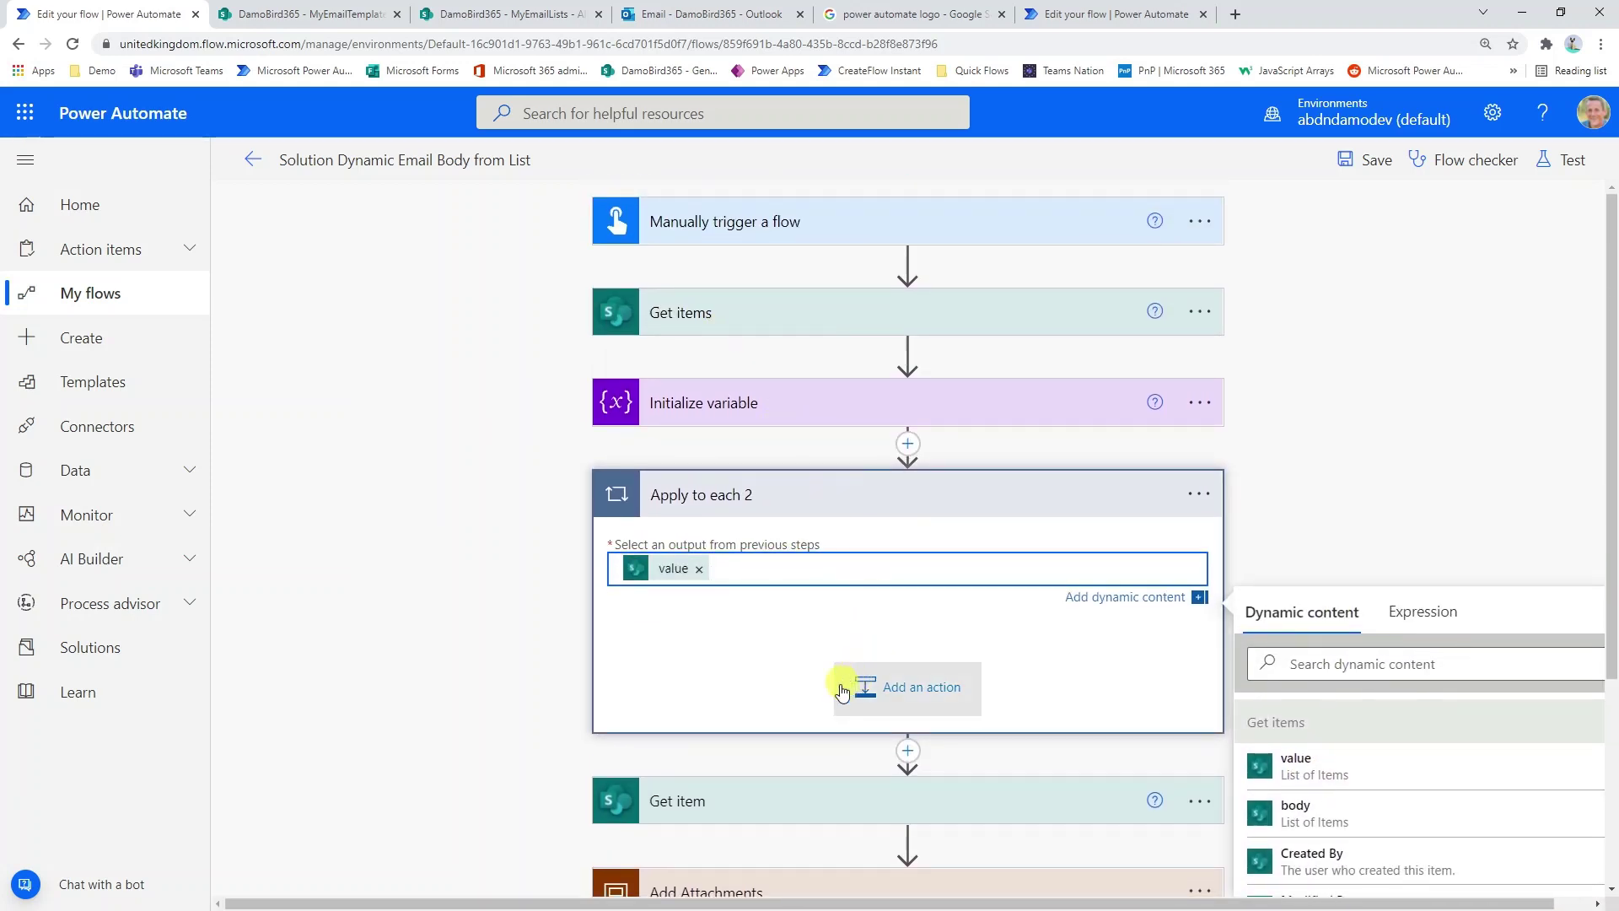
pyautogui.scroll(-3, 843, 686)
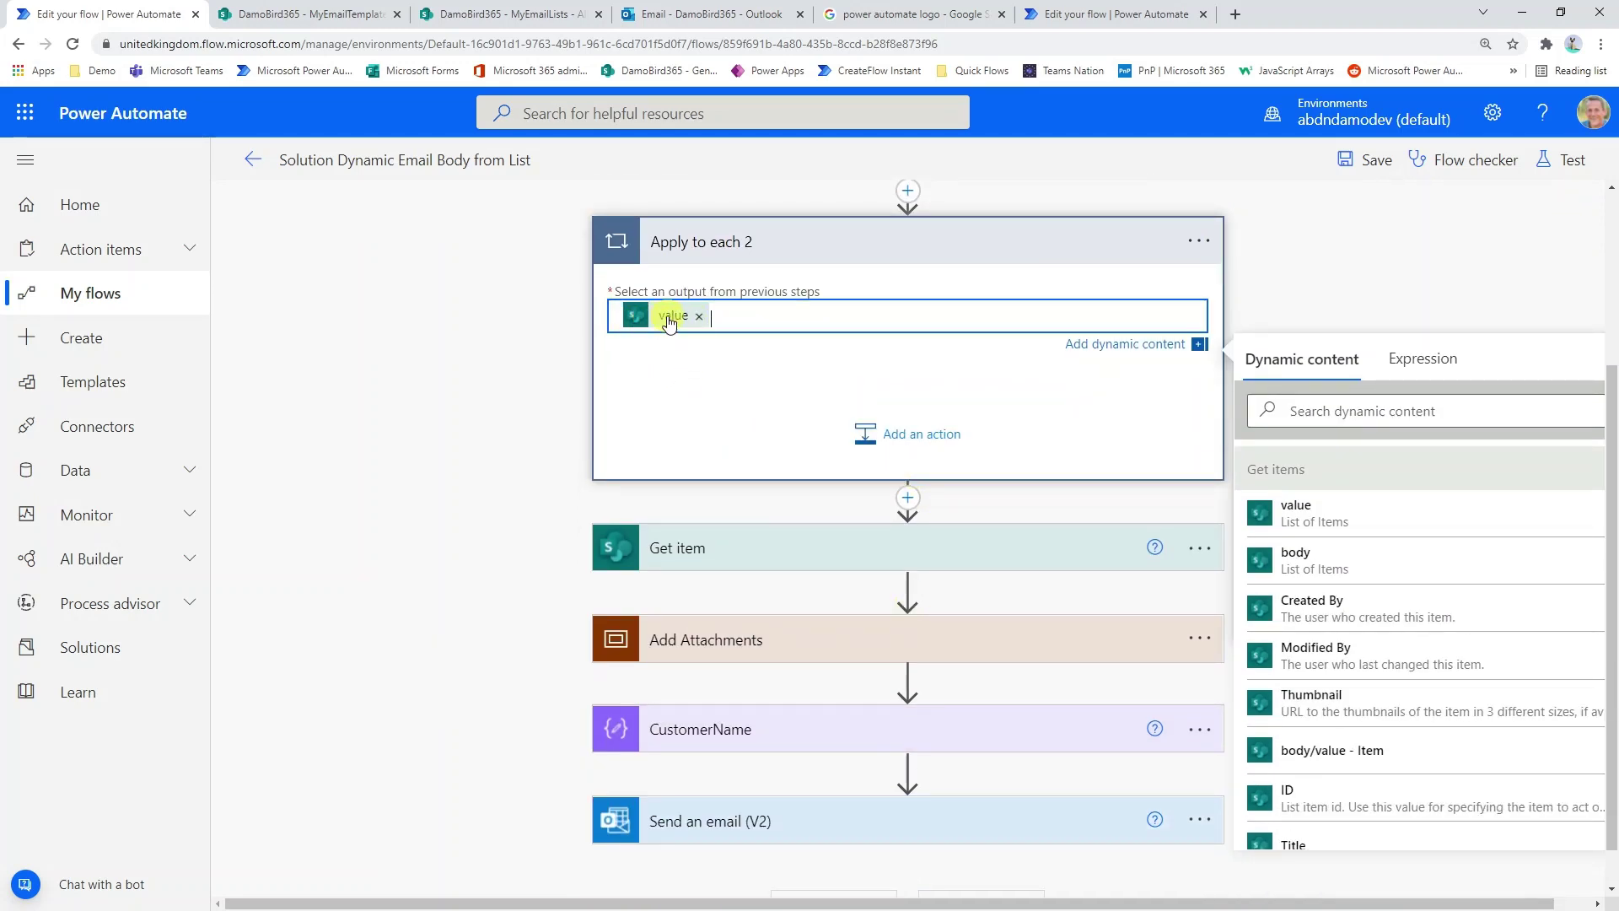
pyautogui.scroll(-1, 748, 459)
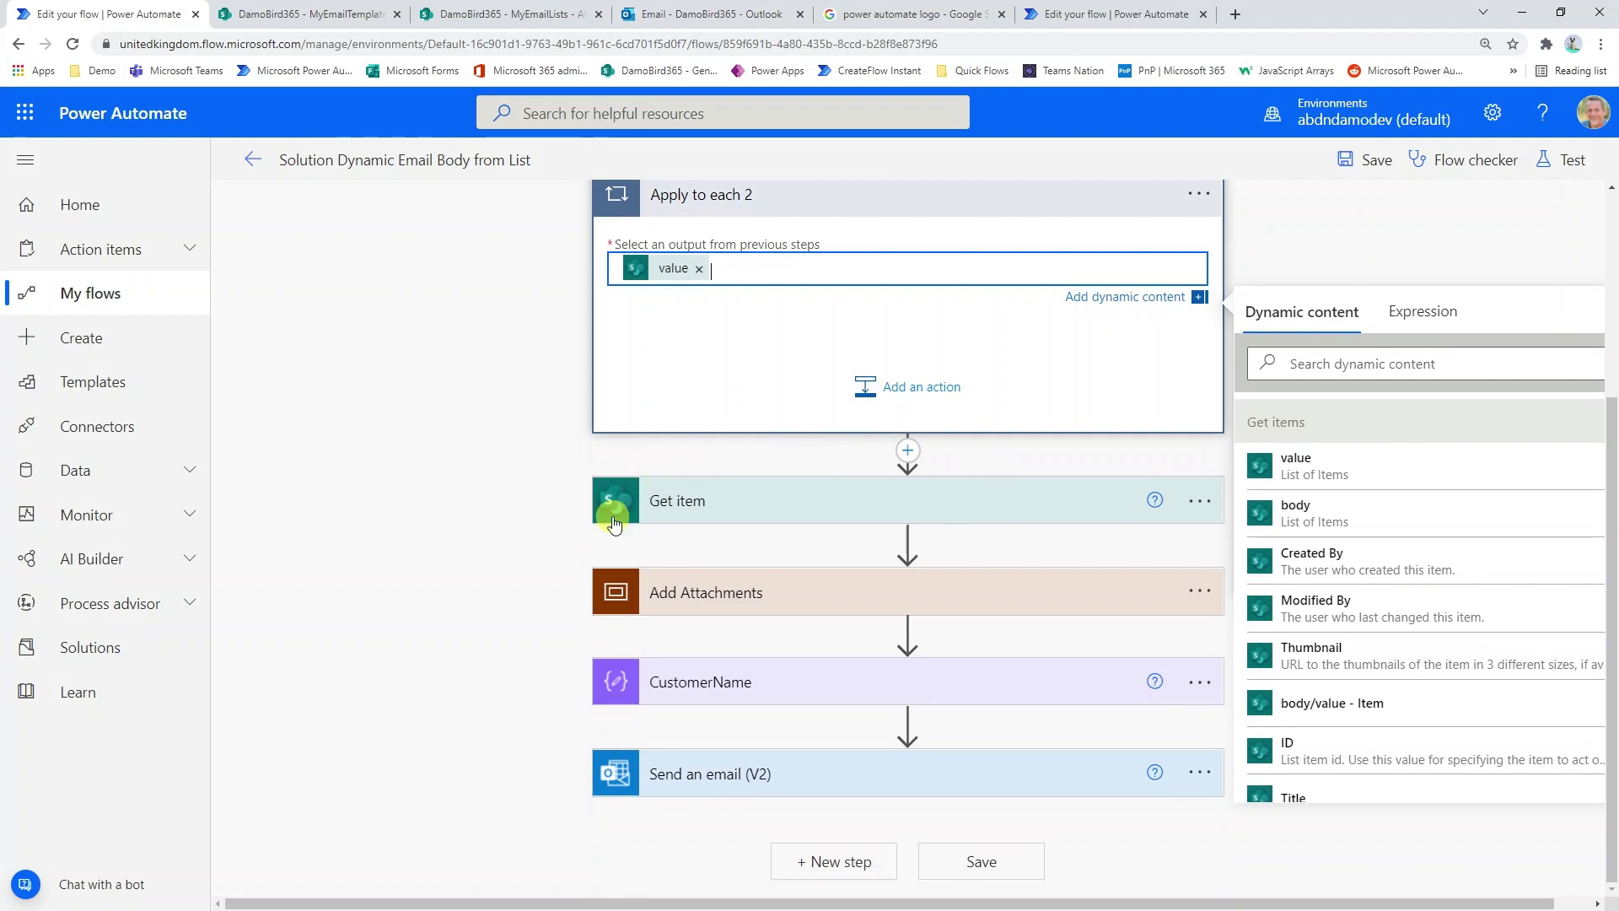
pyautogui.moveTo(793, 511); pyautogui.dragTo(825, 373)
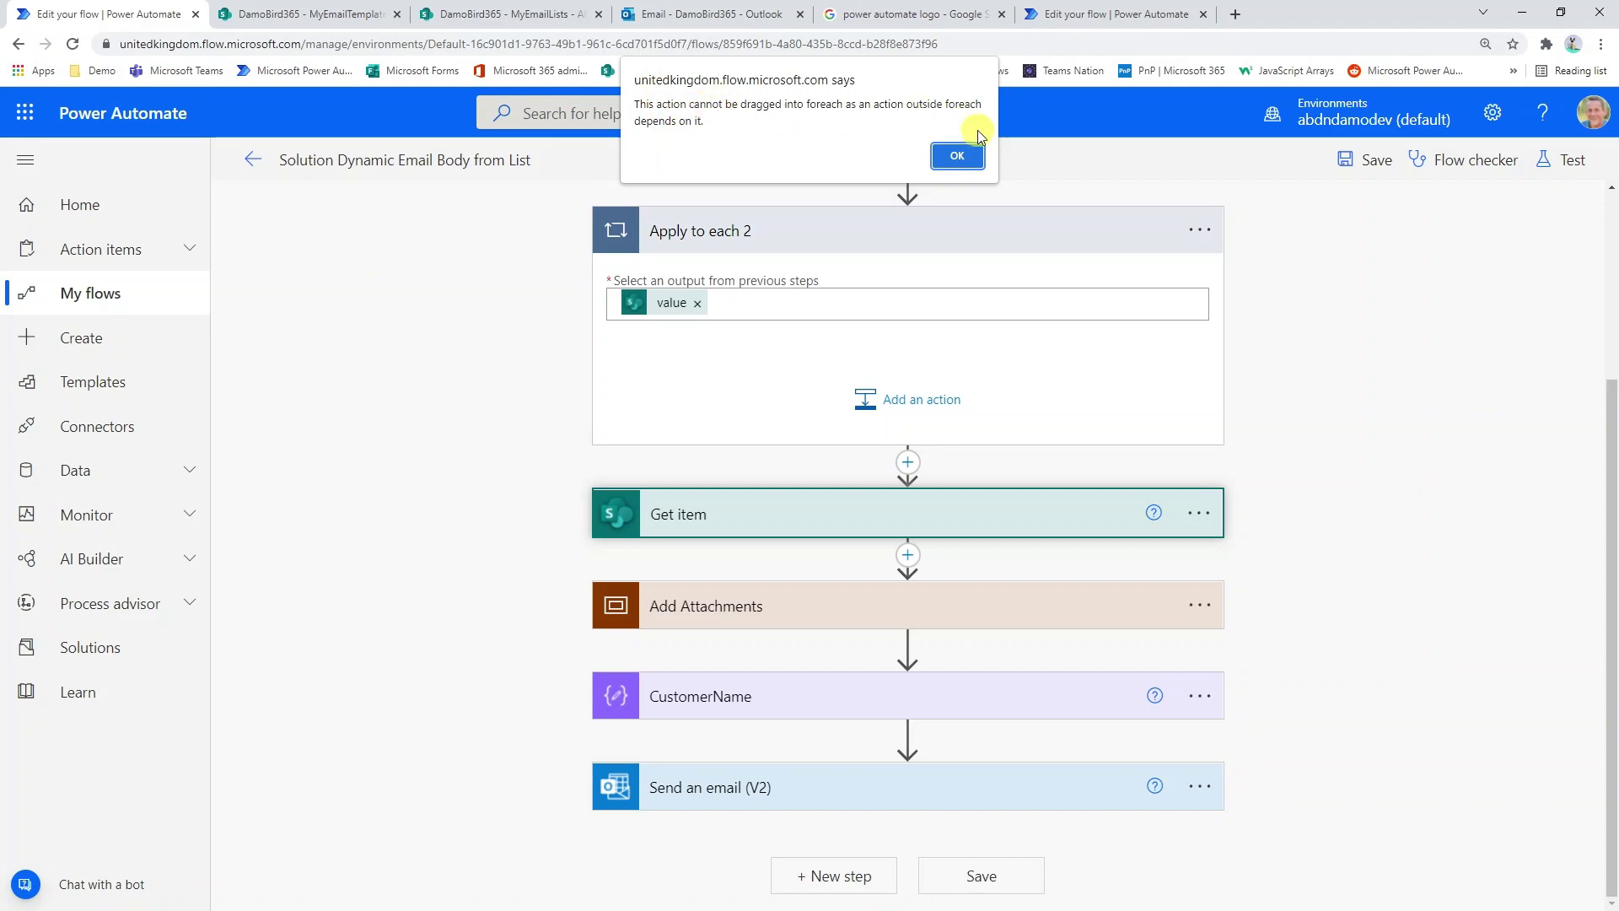
pyautogui.click(974, 160)
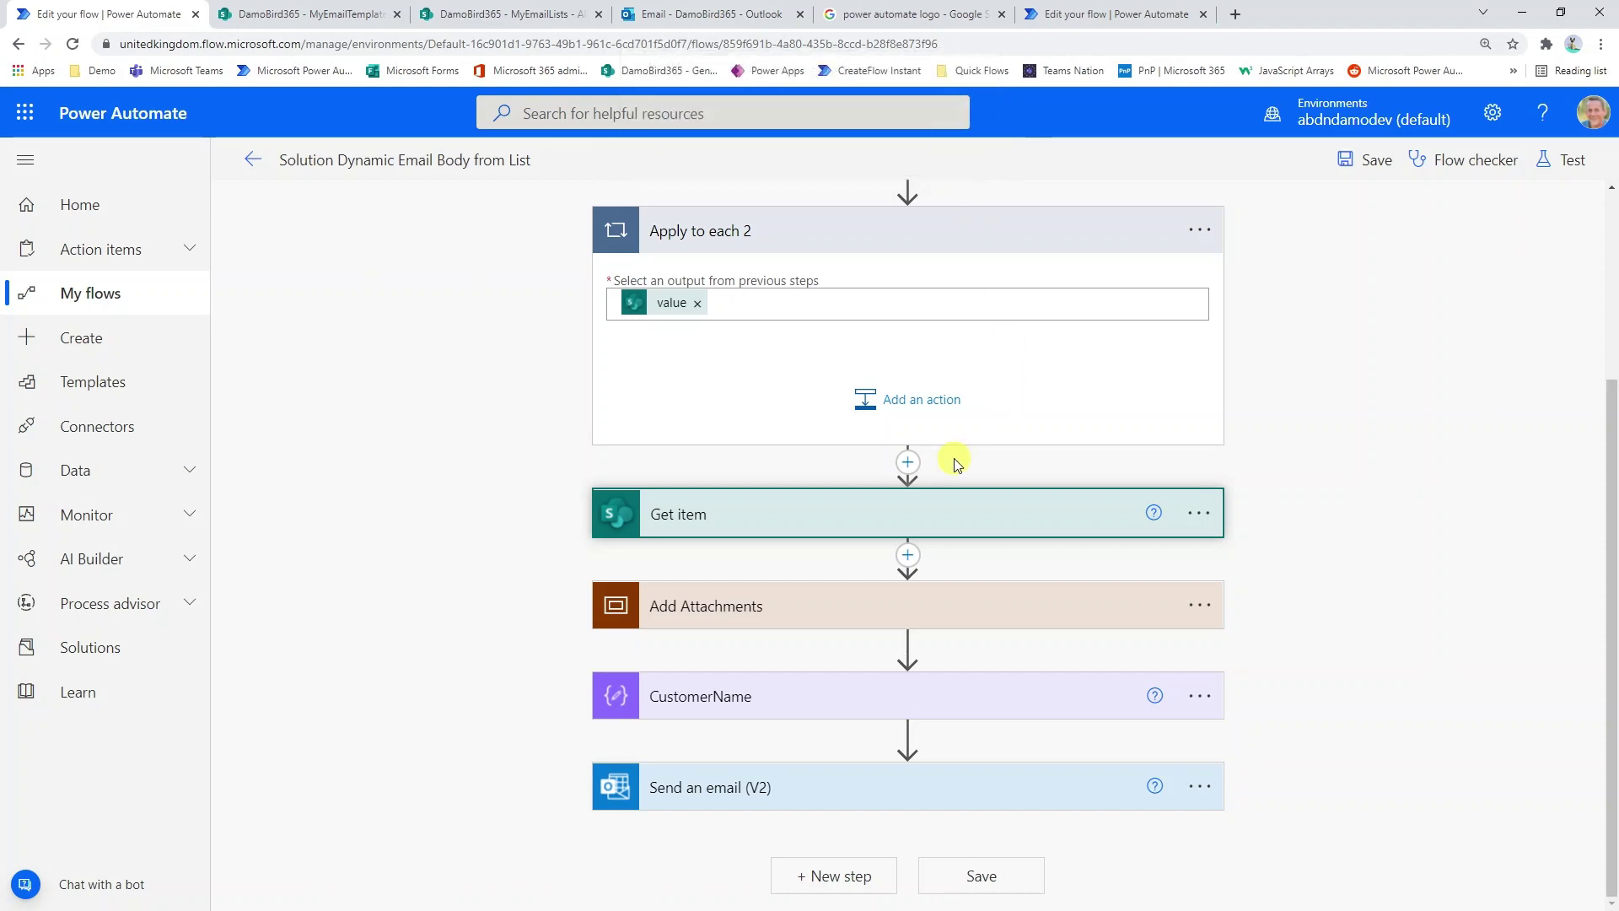
# Add a Scope below Apply to each 2 holding Get item, Add Attachments, CustomerName and Send an email (V2)
pyautogui.click(910, 465)
pyautogui.click(903, 490)
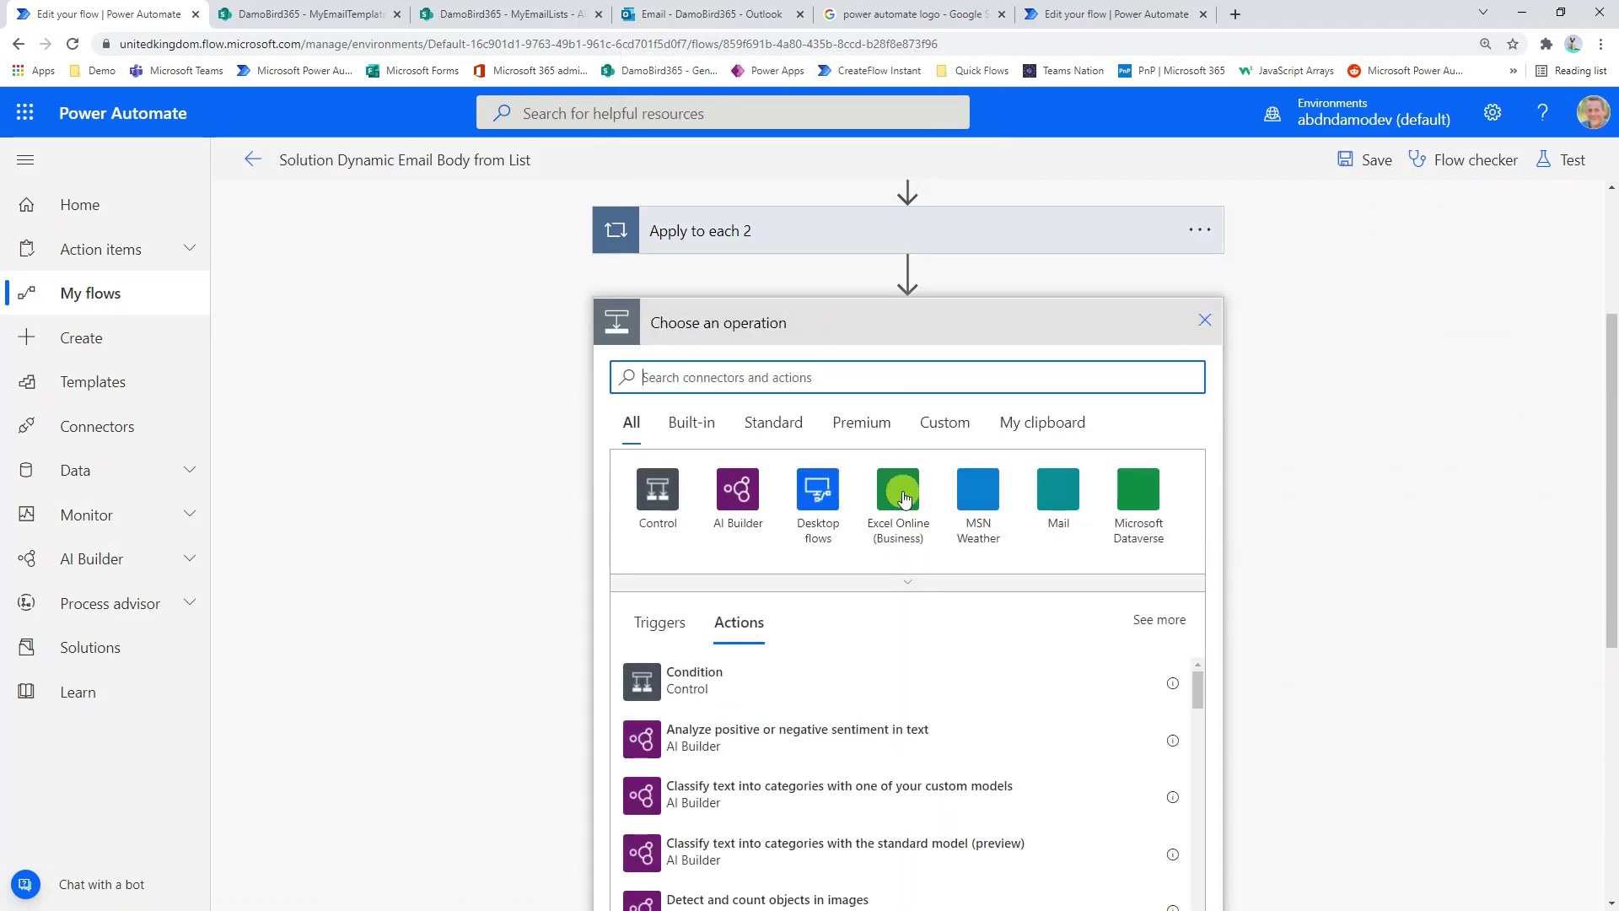
pyautogui.write('scope')
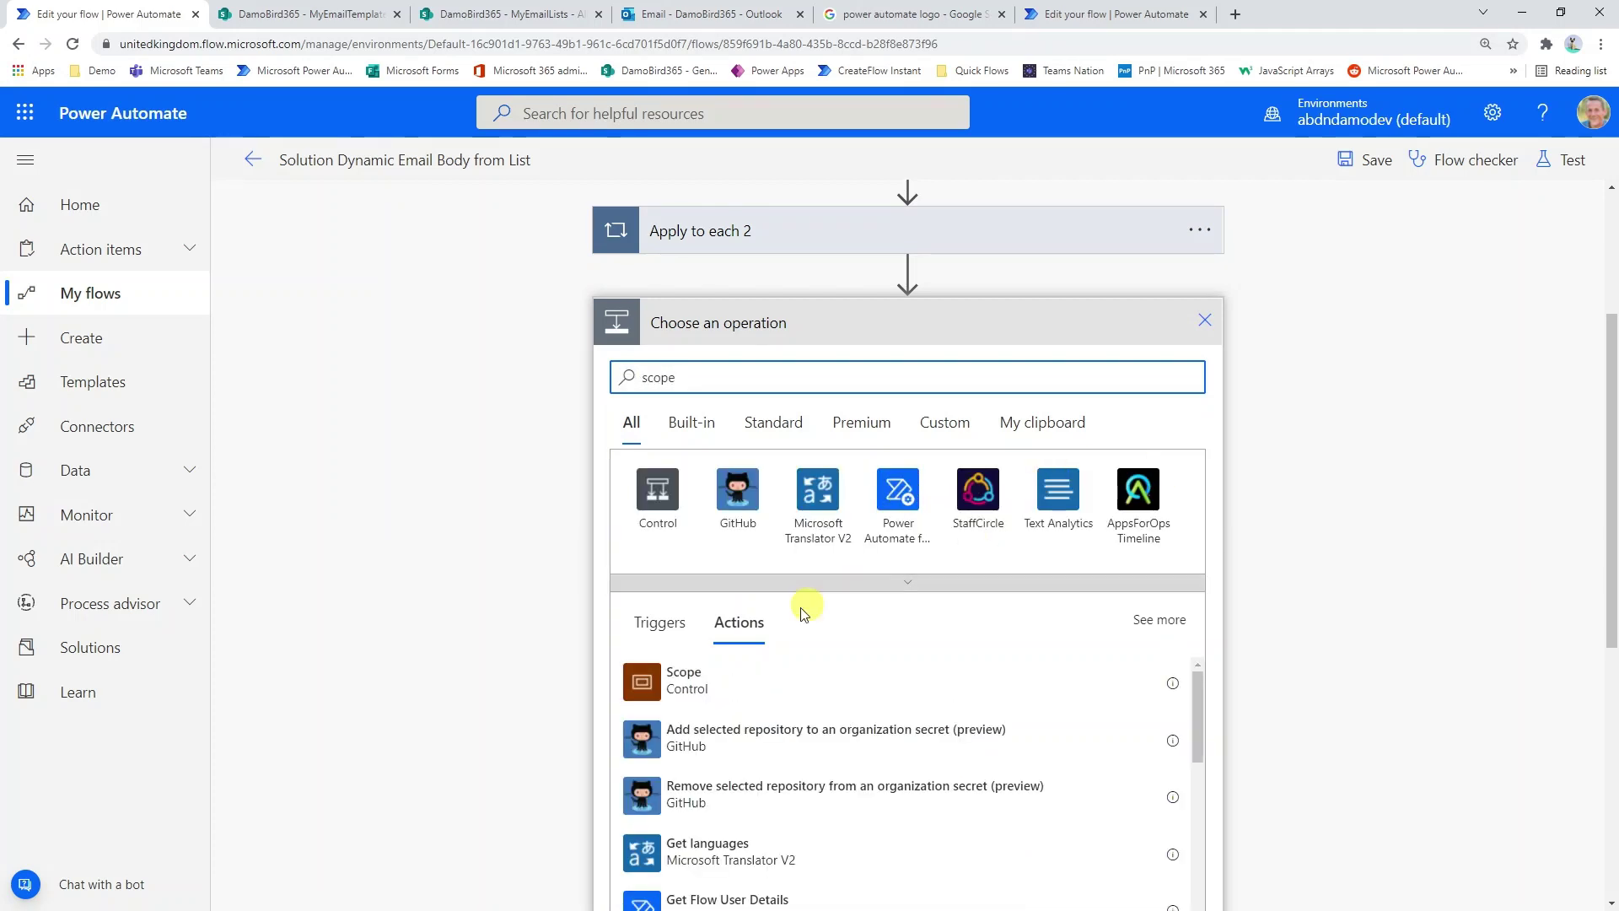
pyautogui.click(668, 683)
pyautogui.moveTo(746, 555); pyautogui.dragTo(766, 405)
pyautogui.moveTo(767, 666); pyautogui.dragTo(824, 517)
pyautogui.moveTo(809, 763); pyautogui.dragTo(858, 609)
pyautogui.moveTo(873, 864); pyautogui.dragTo(874, 721)
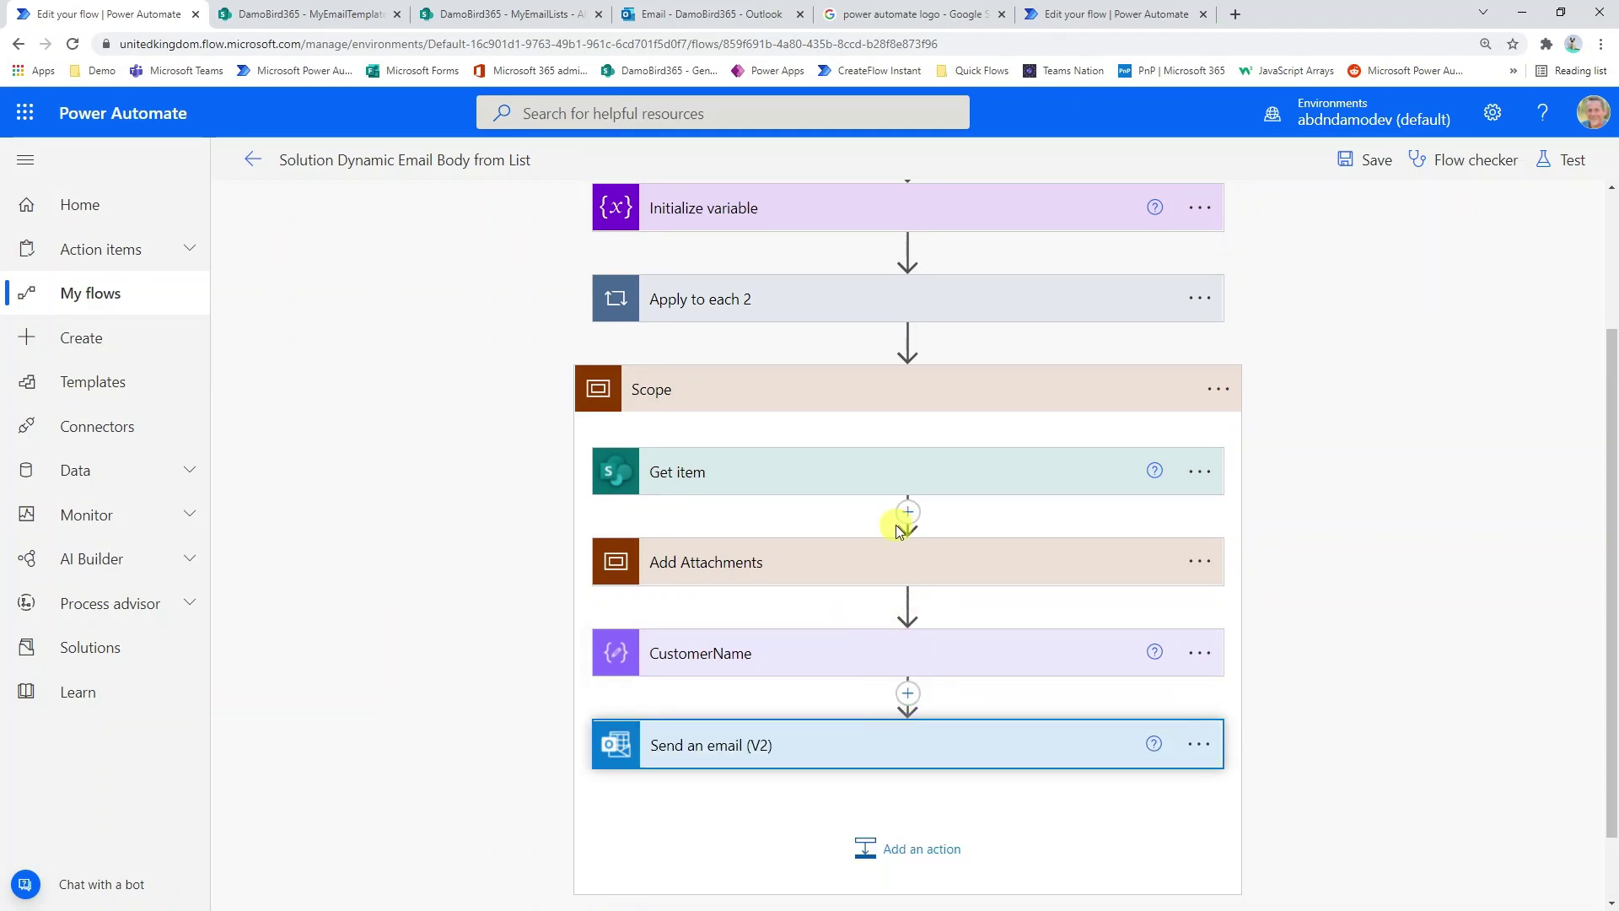
# Move the Scope inside the Apply to each 2 loop
pyautogui.click(824, 304)
pyautogui.scroll(-1, 873, 492)
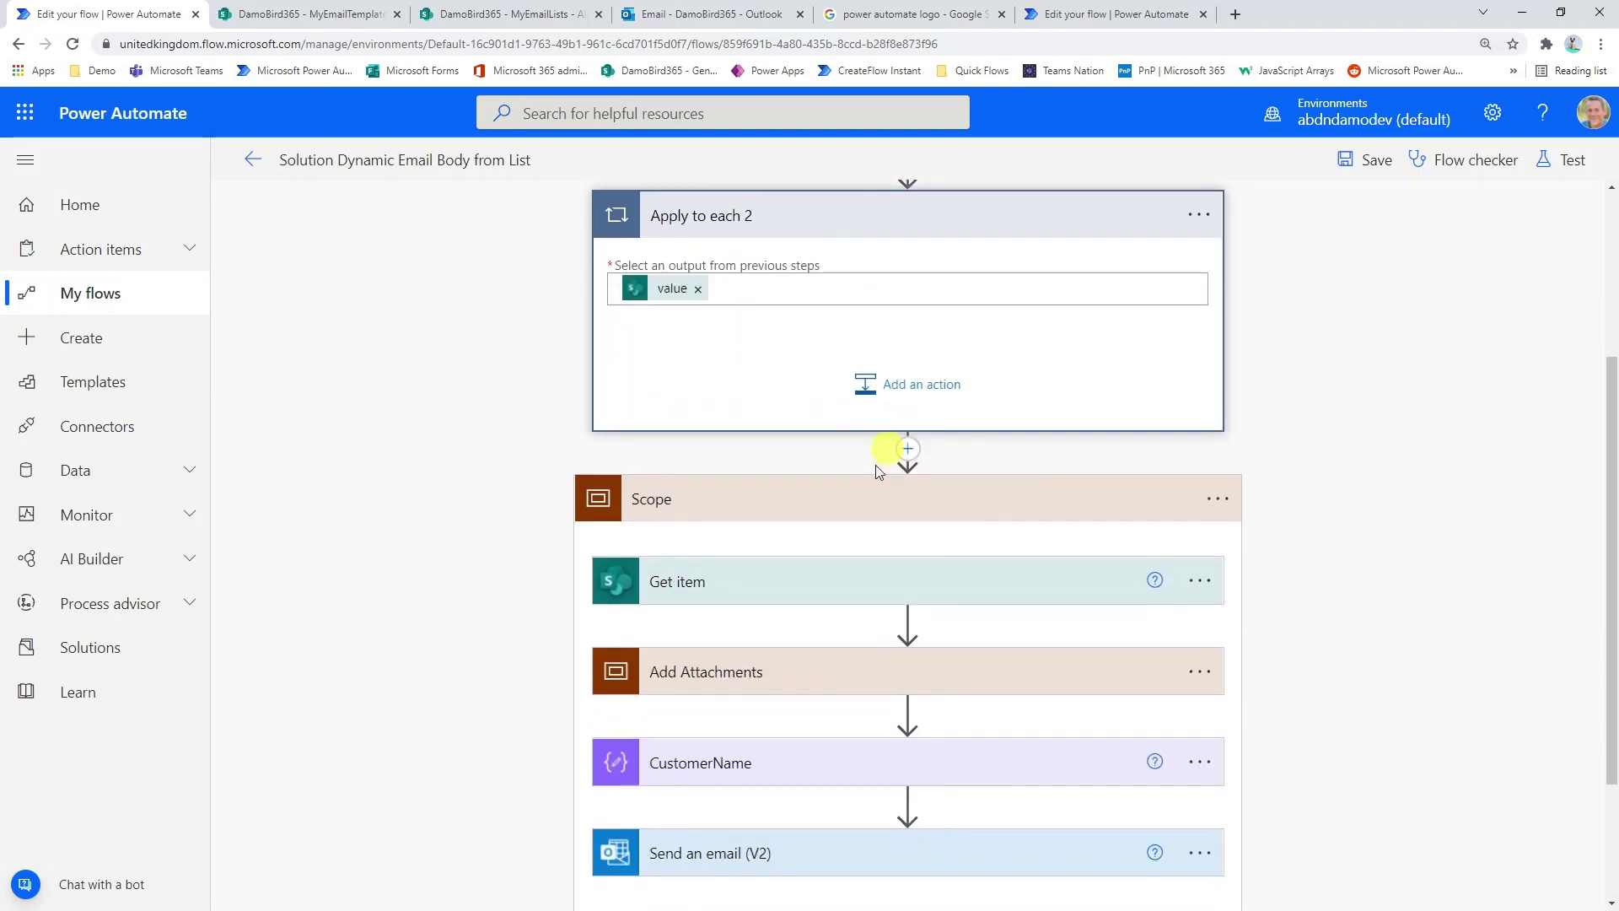
pyautogui.moveTo(846, 507); pyautogui.dragTo(883, 344)
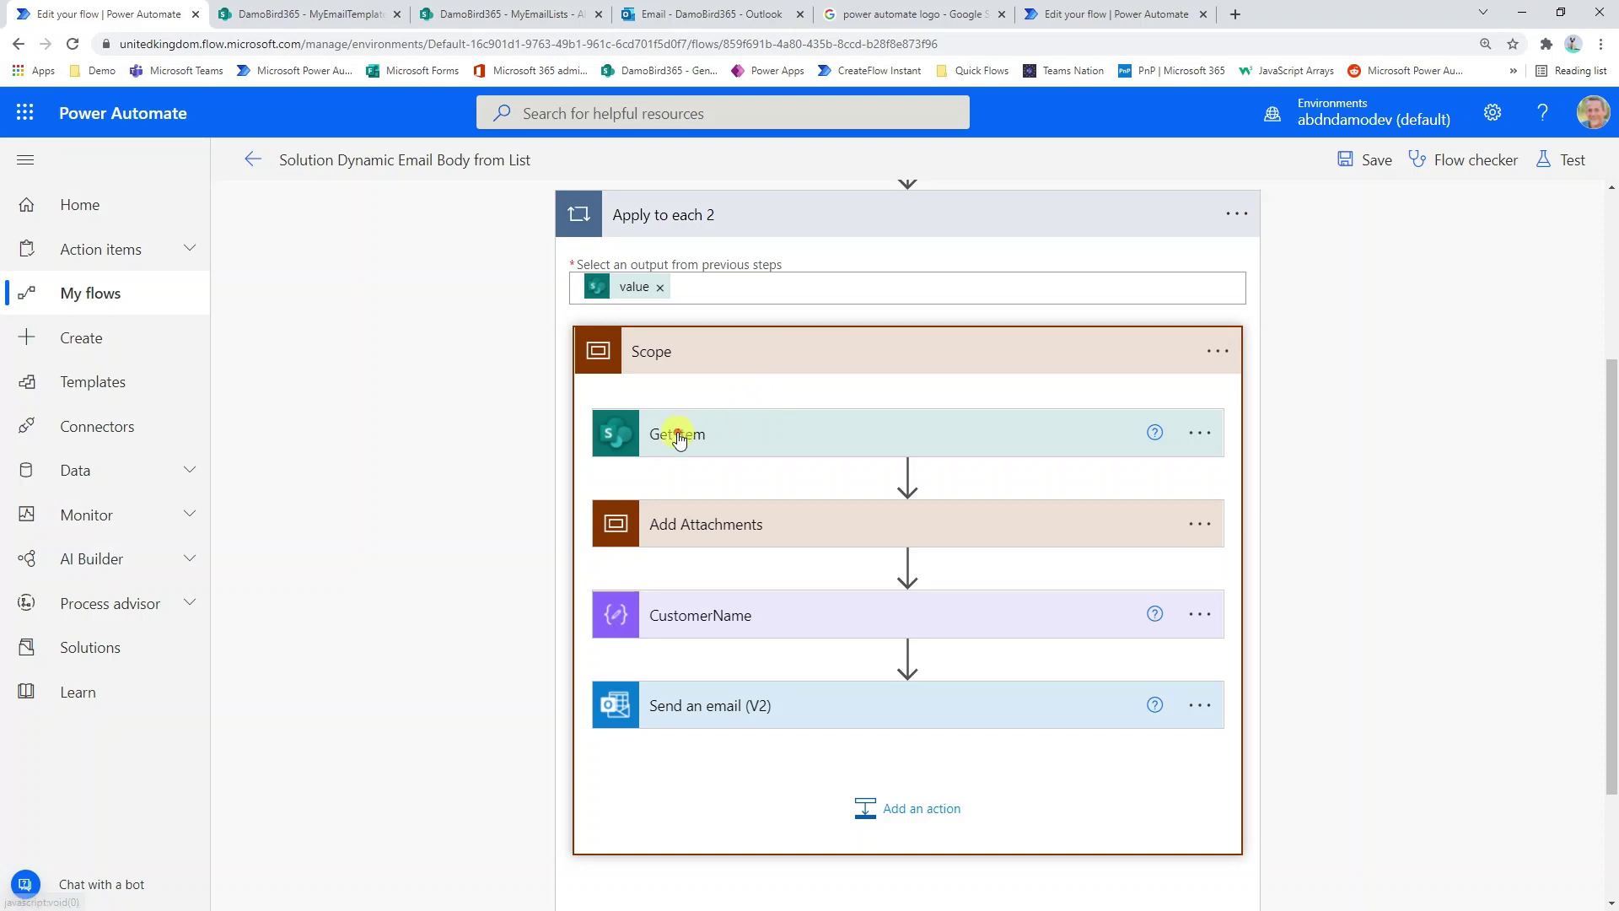
# Clear the fixed Id value 1 from the Get item action
pyautogui.click(683, 435)
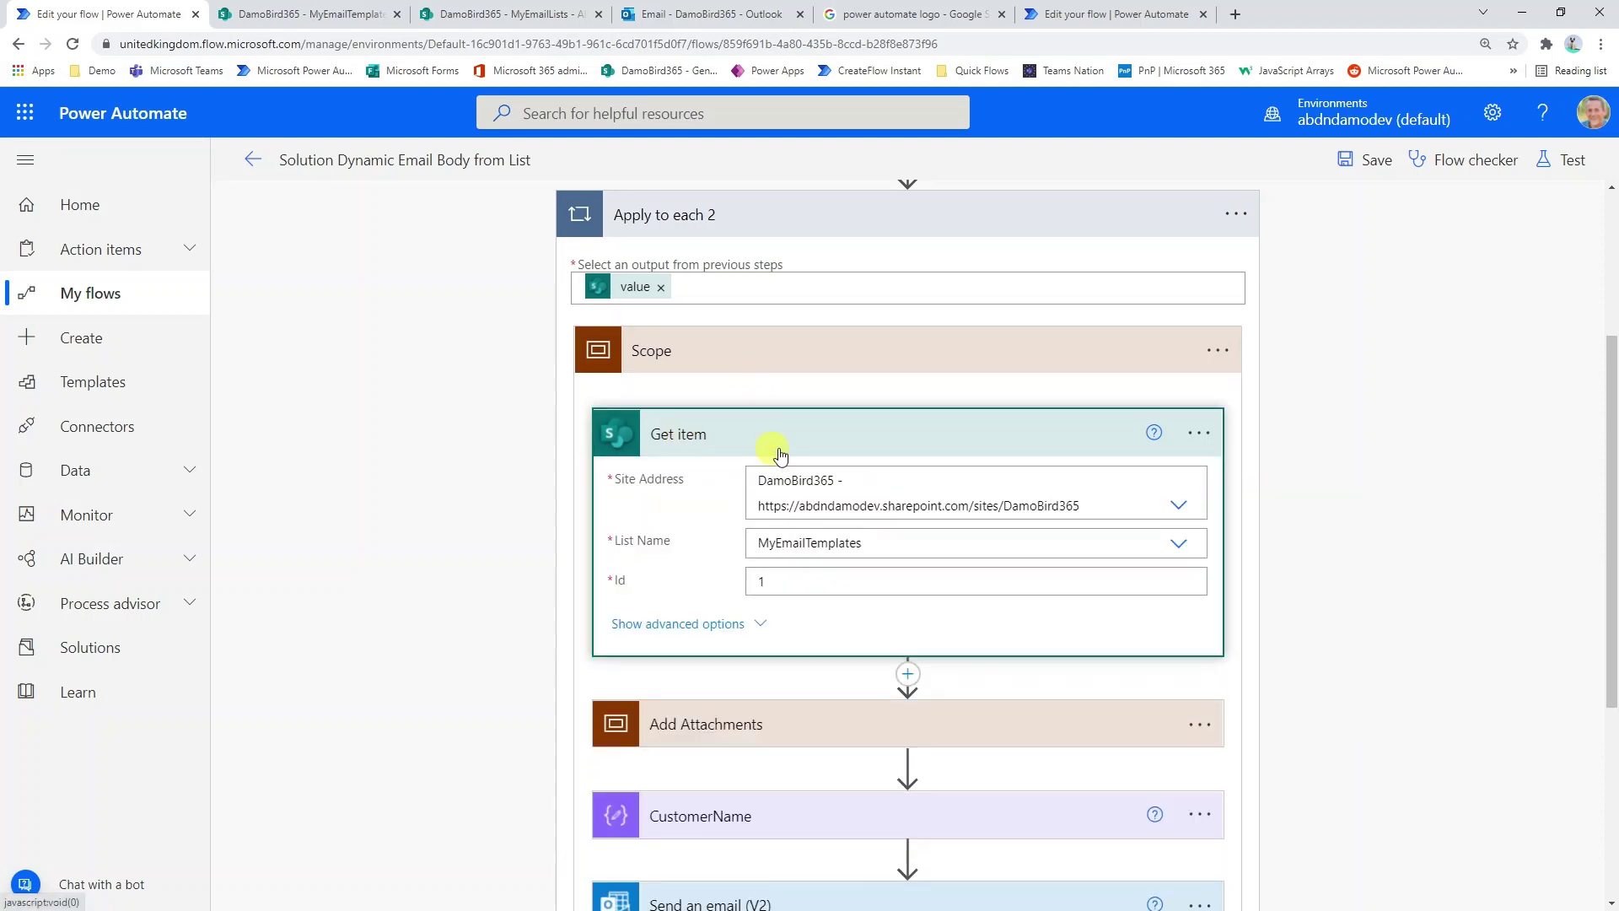
pyautogui.click(800, 583)
pyautogui.moveTo(780, 584); pyautogui.dragTo(746, 587)
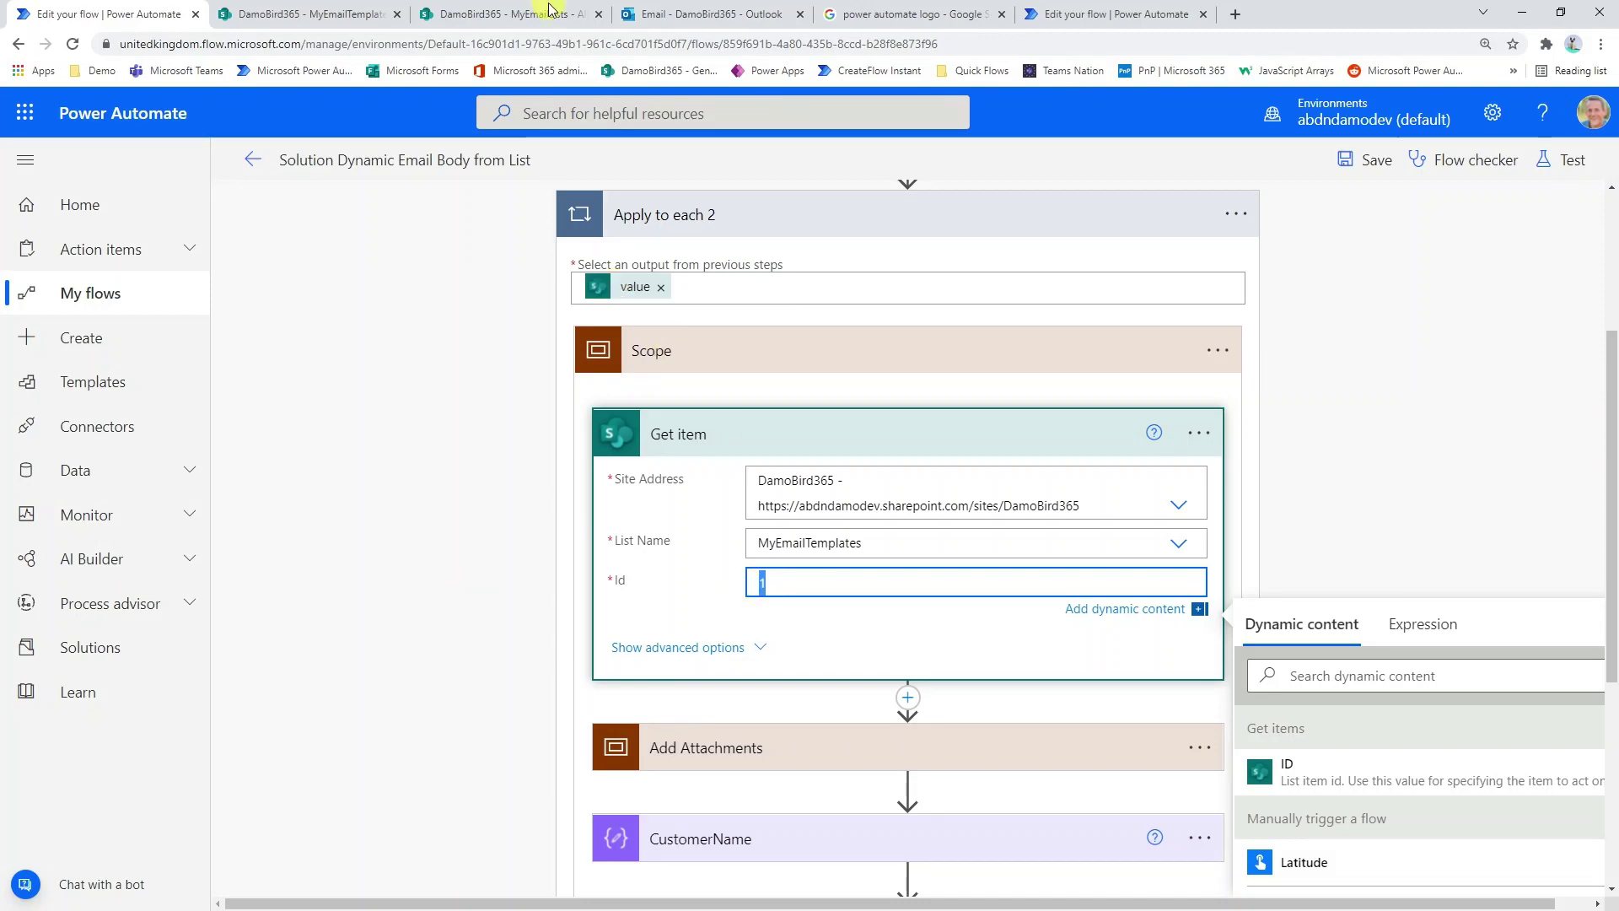
pyautogui.click(515, 15)
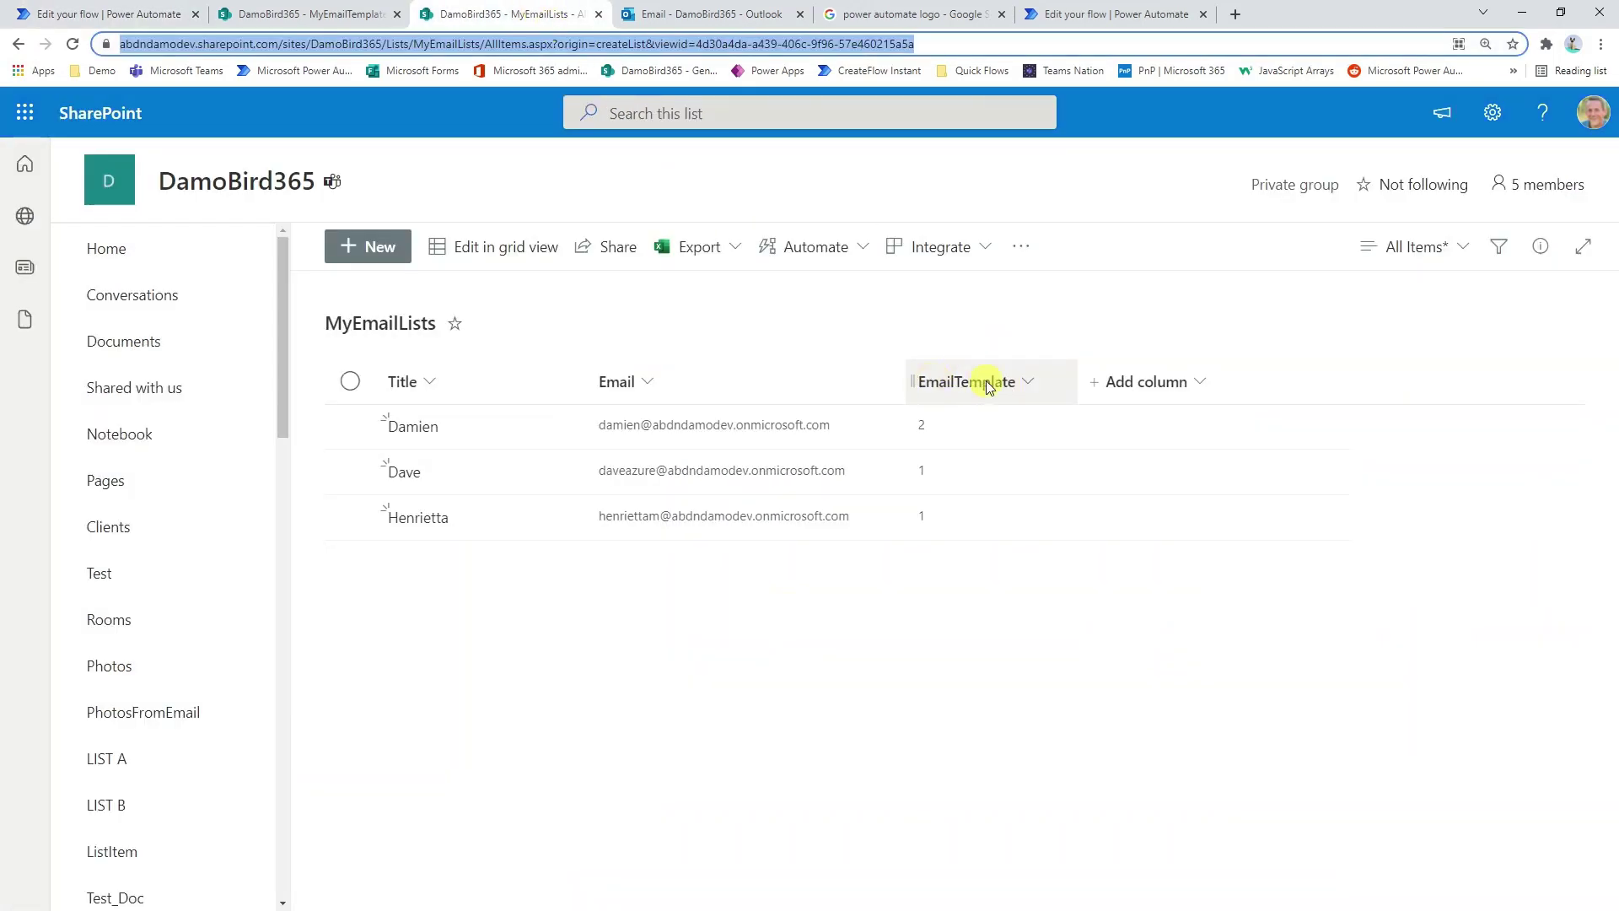
pyautogui.click(118, 14)
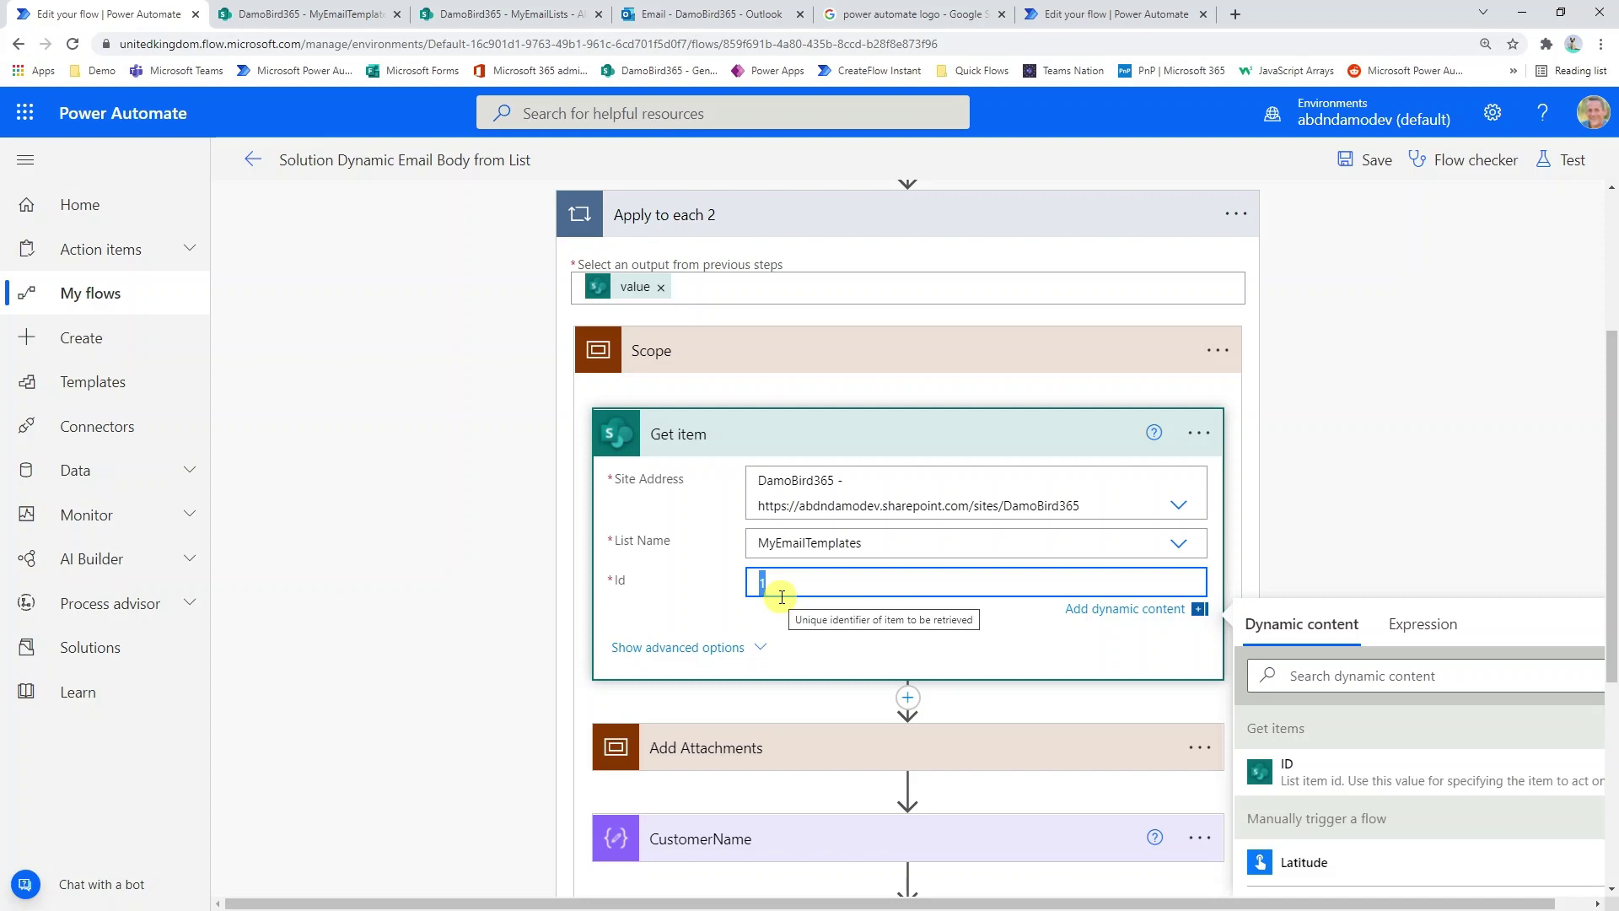
pyautogui.press('BackSpace')
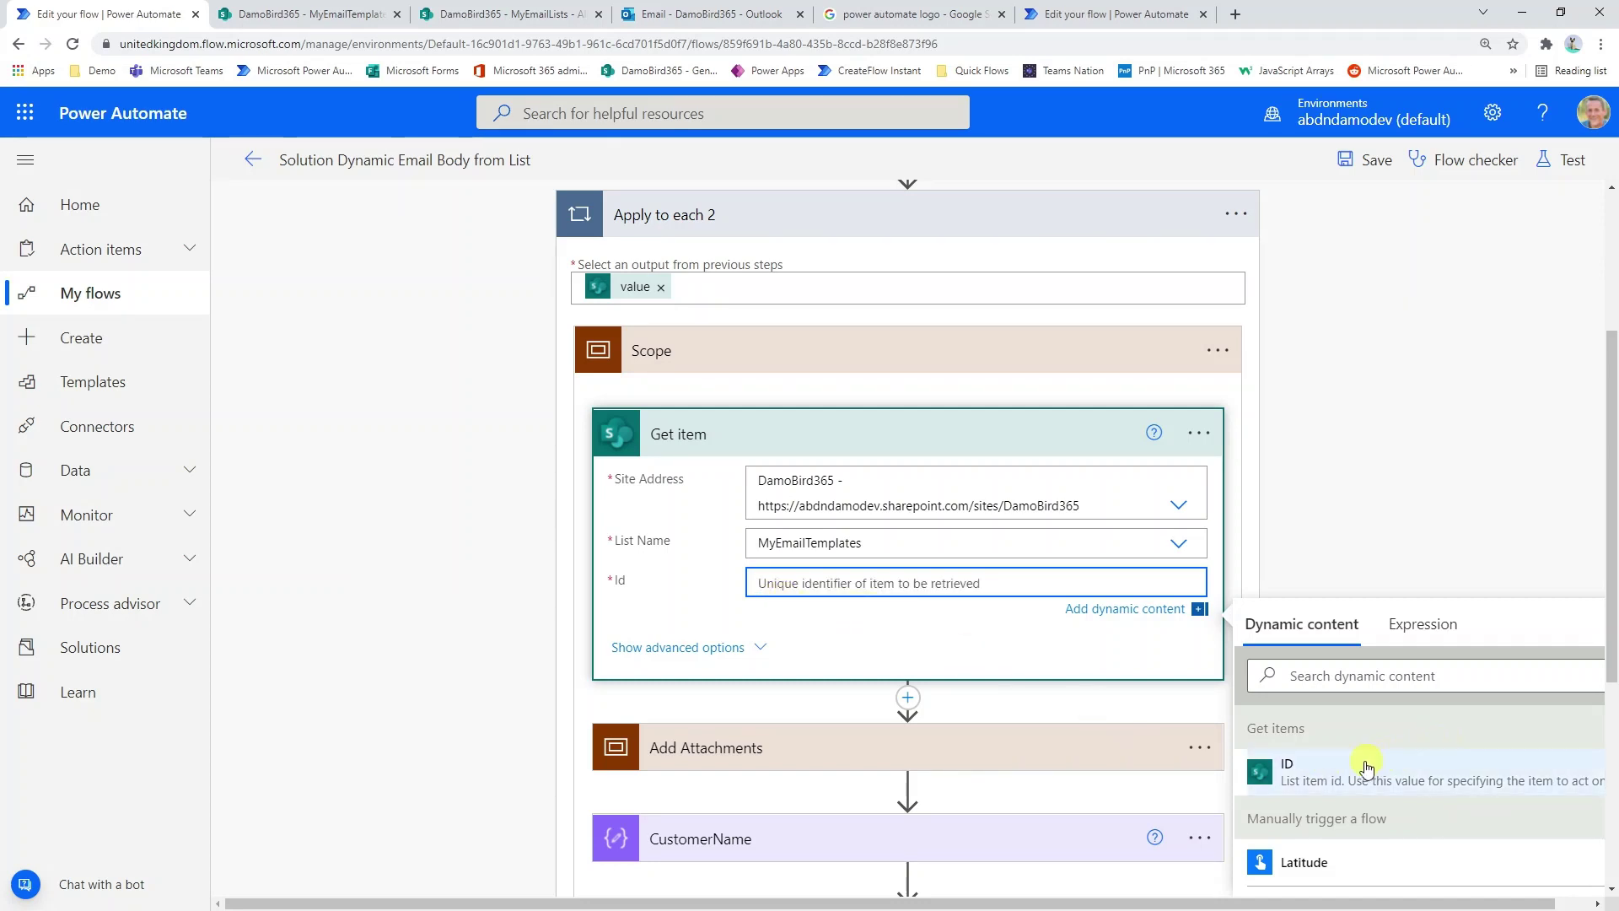
pyautogui.scroll(-4, 1365, 769)
pyautogui.scroll(3, 1353, 778)
pyautogui.scroll(-1, 1346, 601)
# Set Get item's Id to the expression item()?['EmailTemplate']
pyautogui.click(1426, 459)
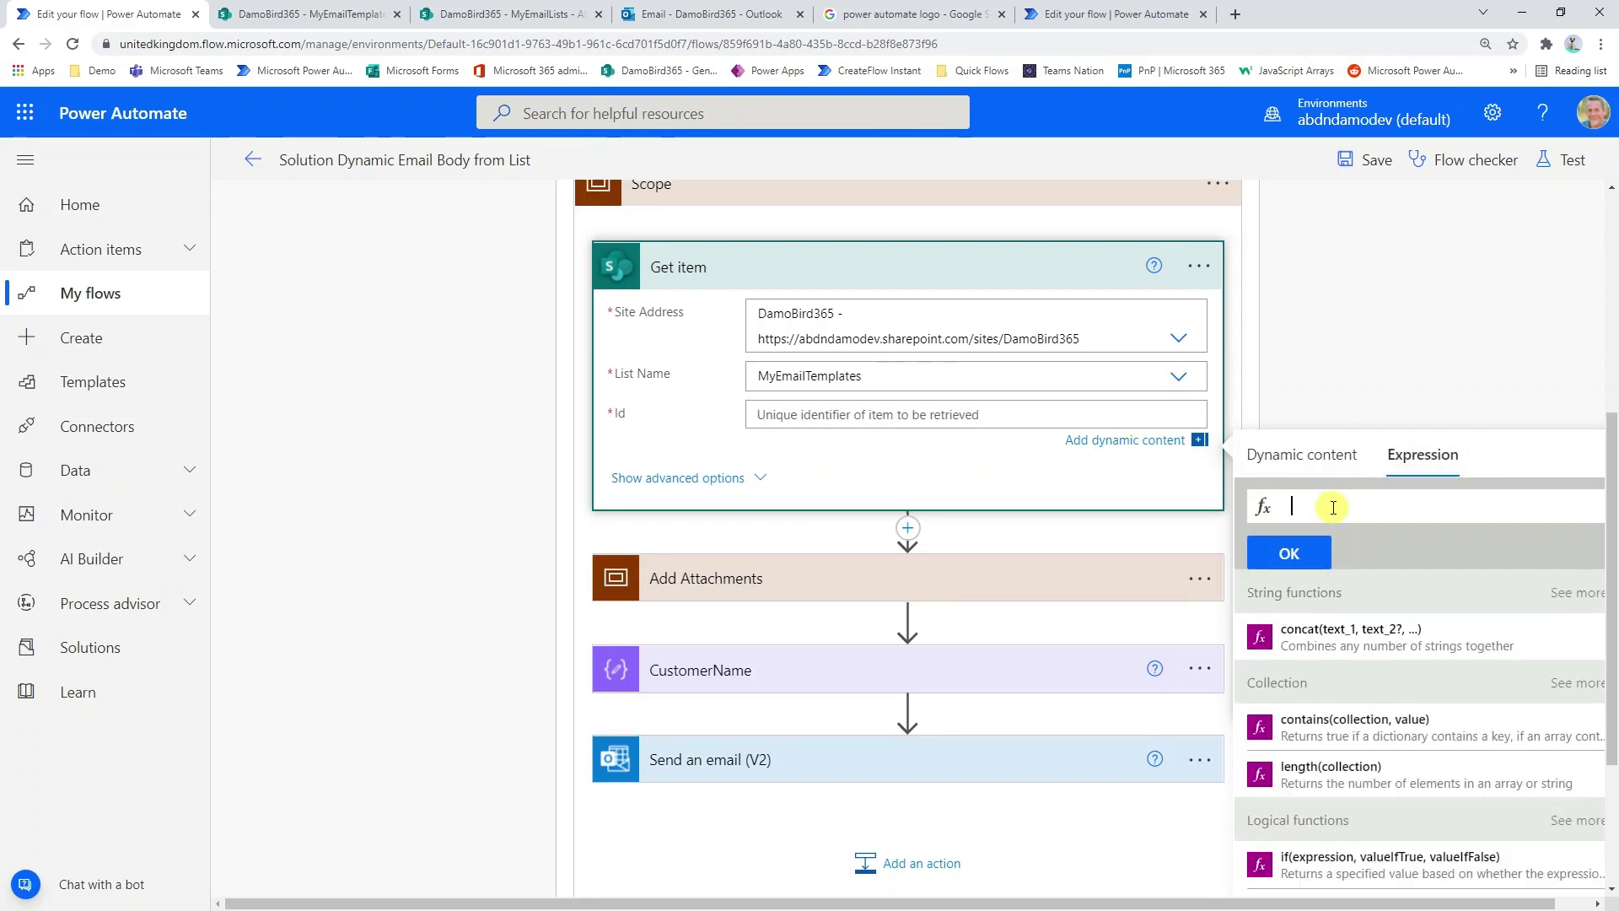
pyautogui.write('item()')
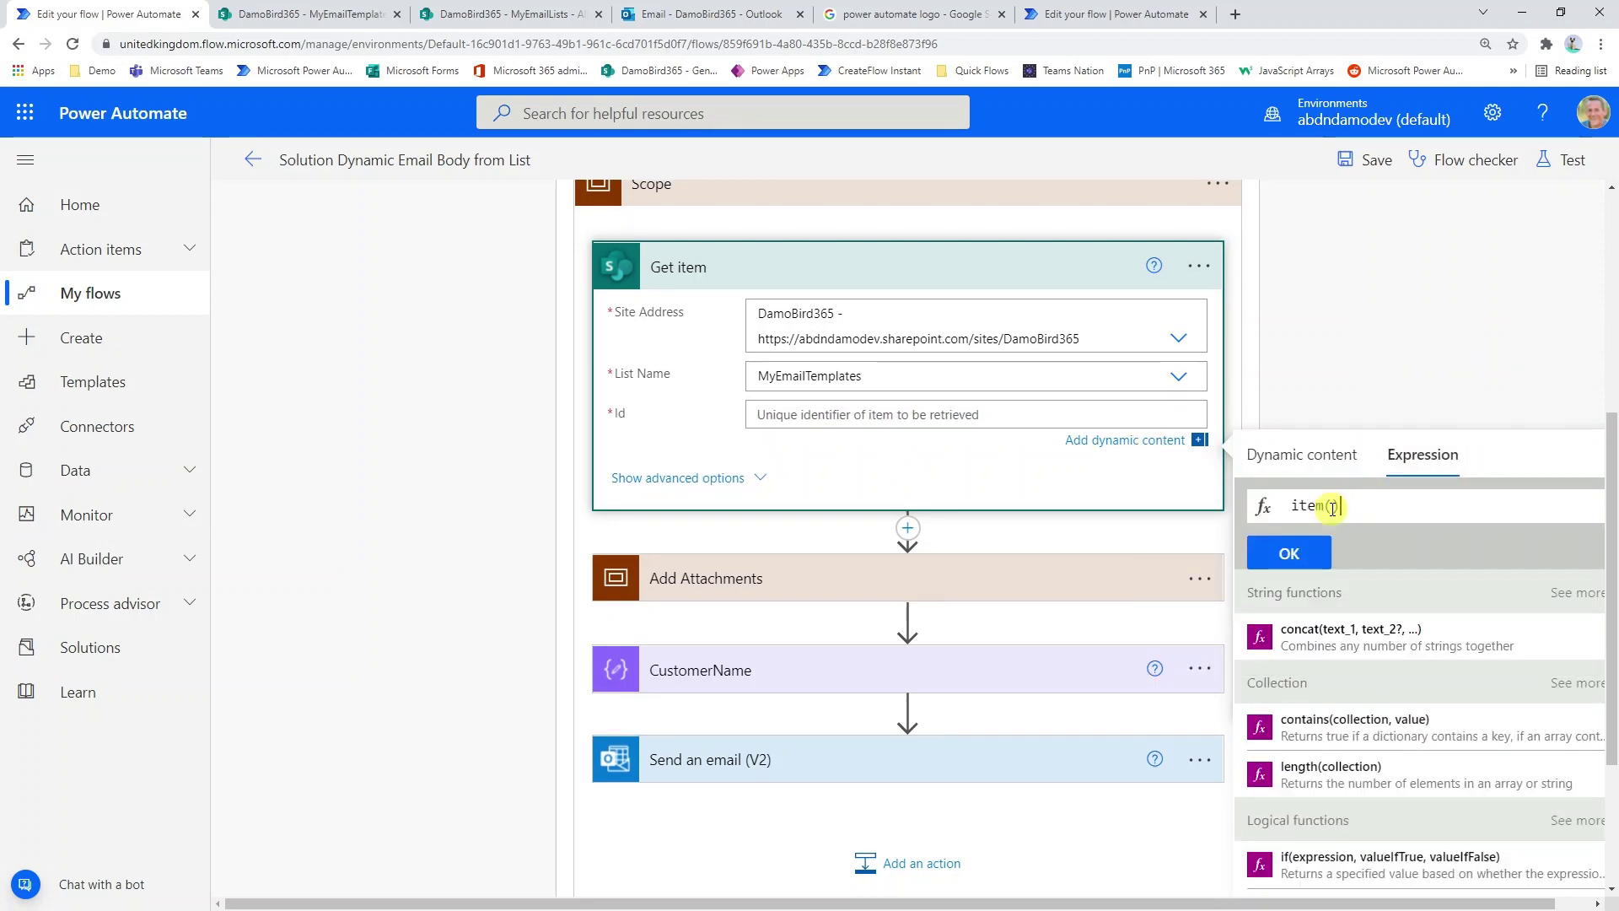
pyautogui.write('?[')
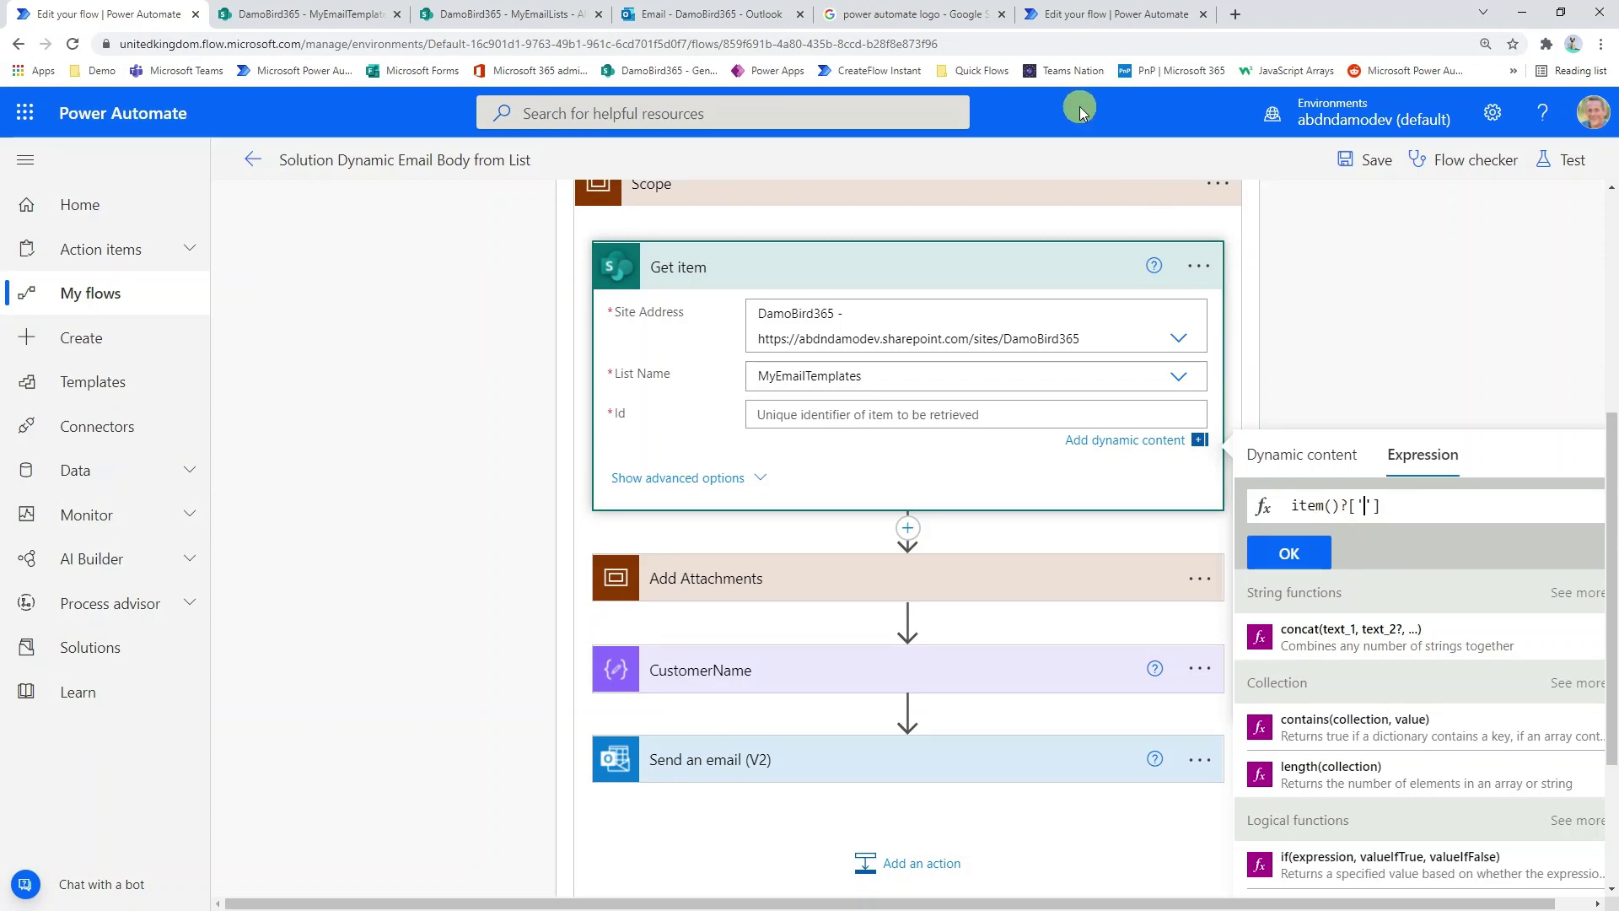
pyautogui.click(505, 13)
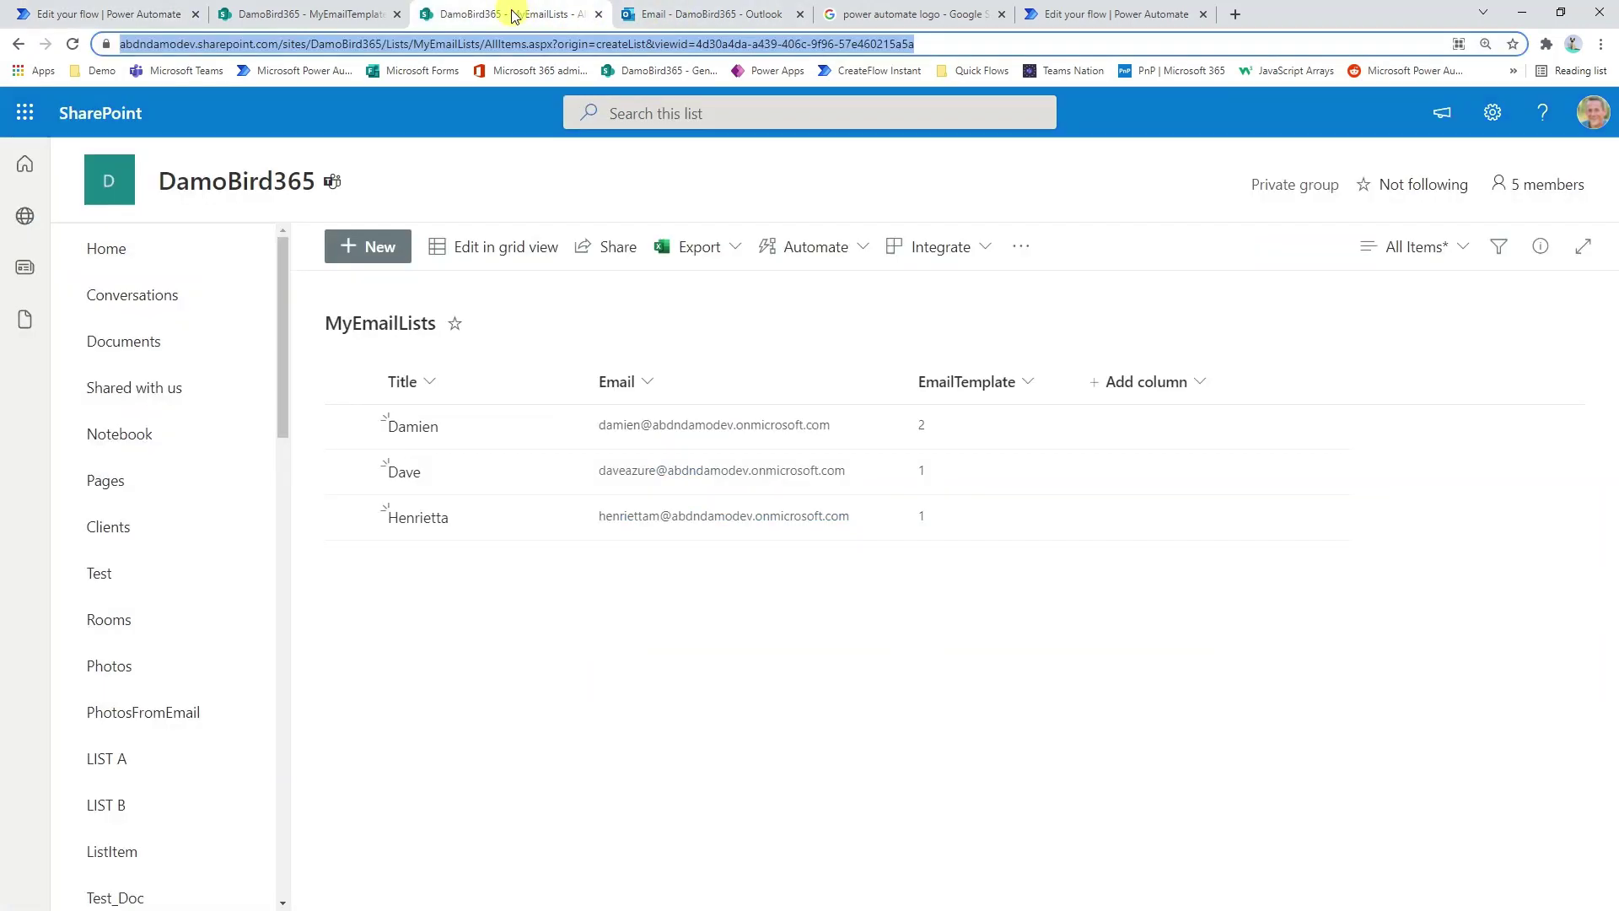
pyautogui.click(130, 17)
pyautogui.write('Emai')
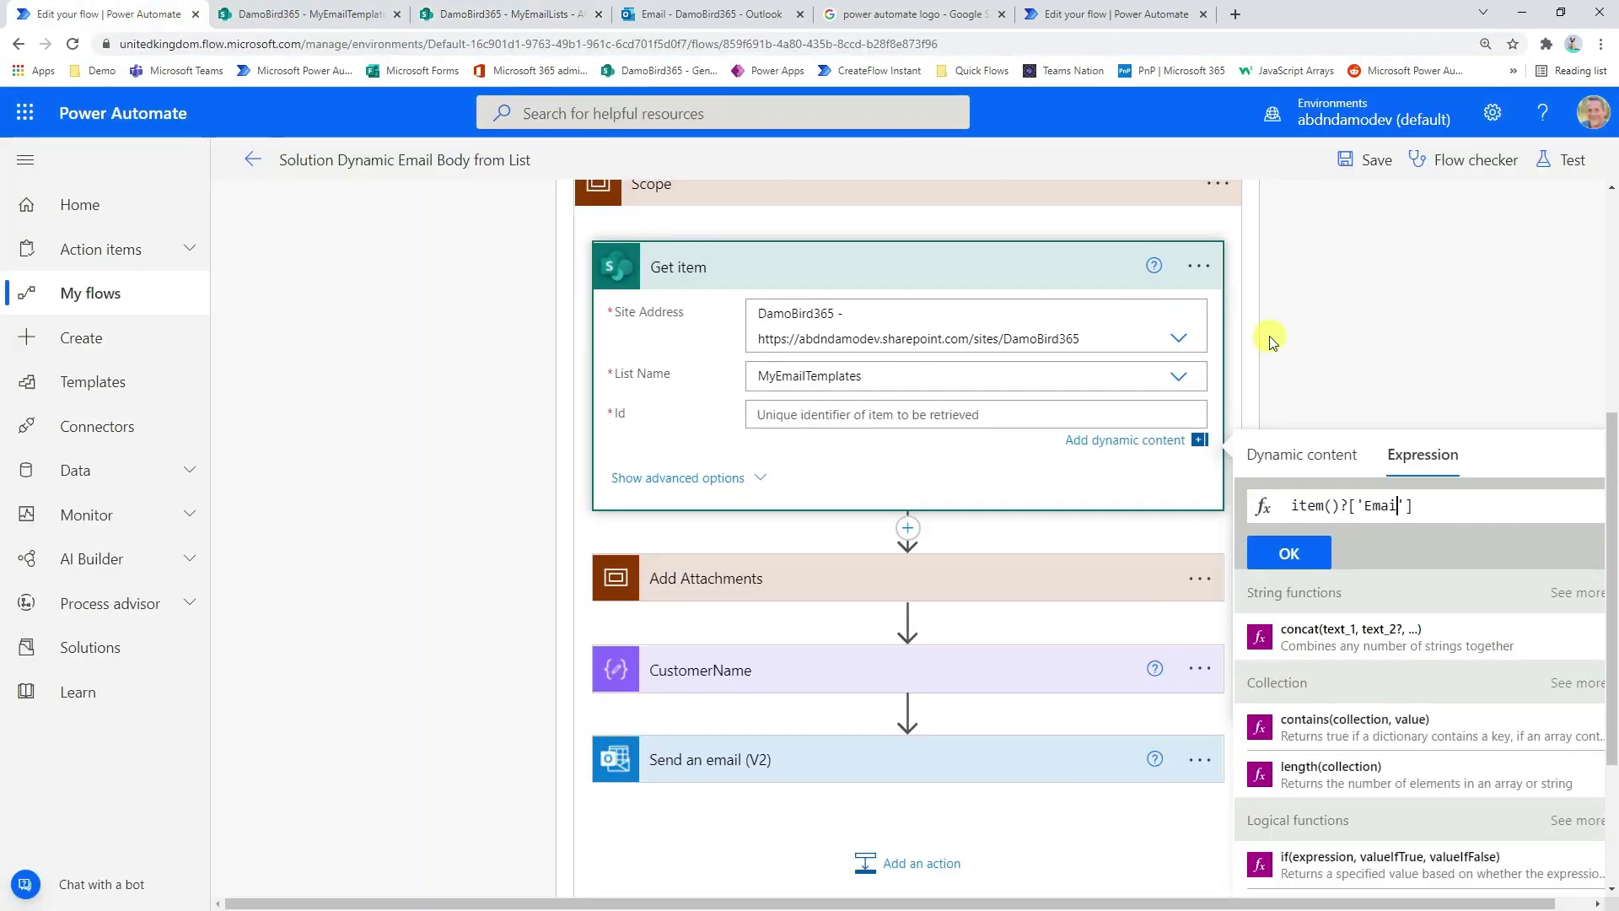
pyautogui.write('lTemaplte')
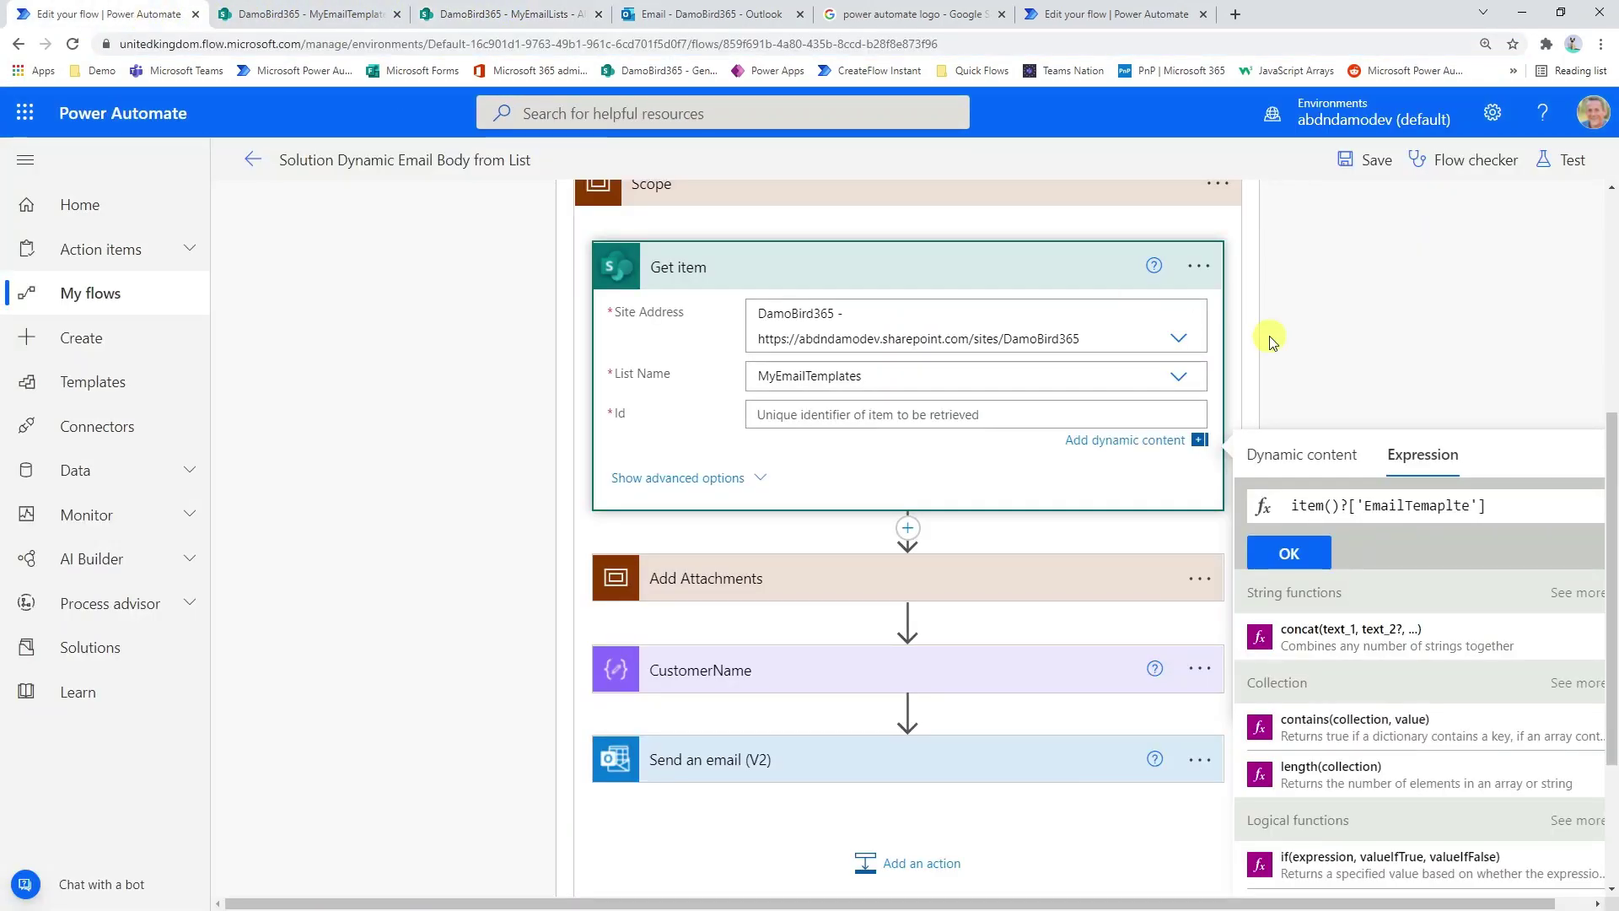
pyautogui.press('BackSpace')
pyautogui.press('BackSpace')
pyautogui.press('BackSpace')
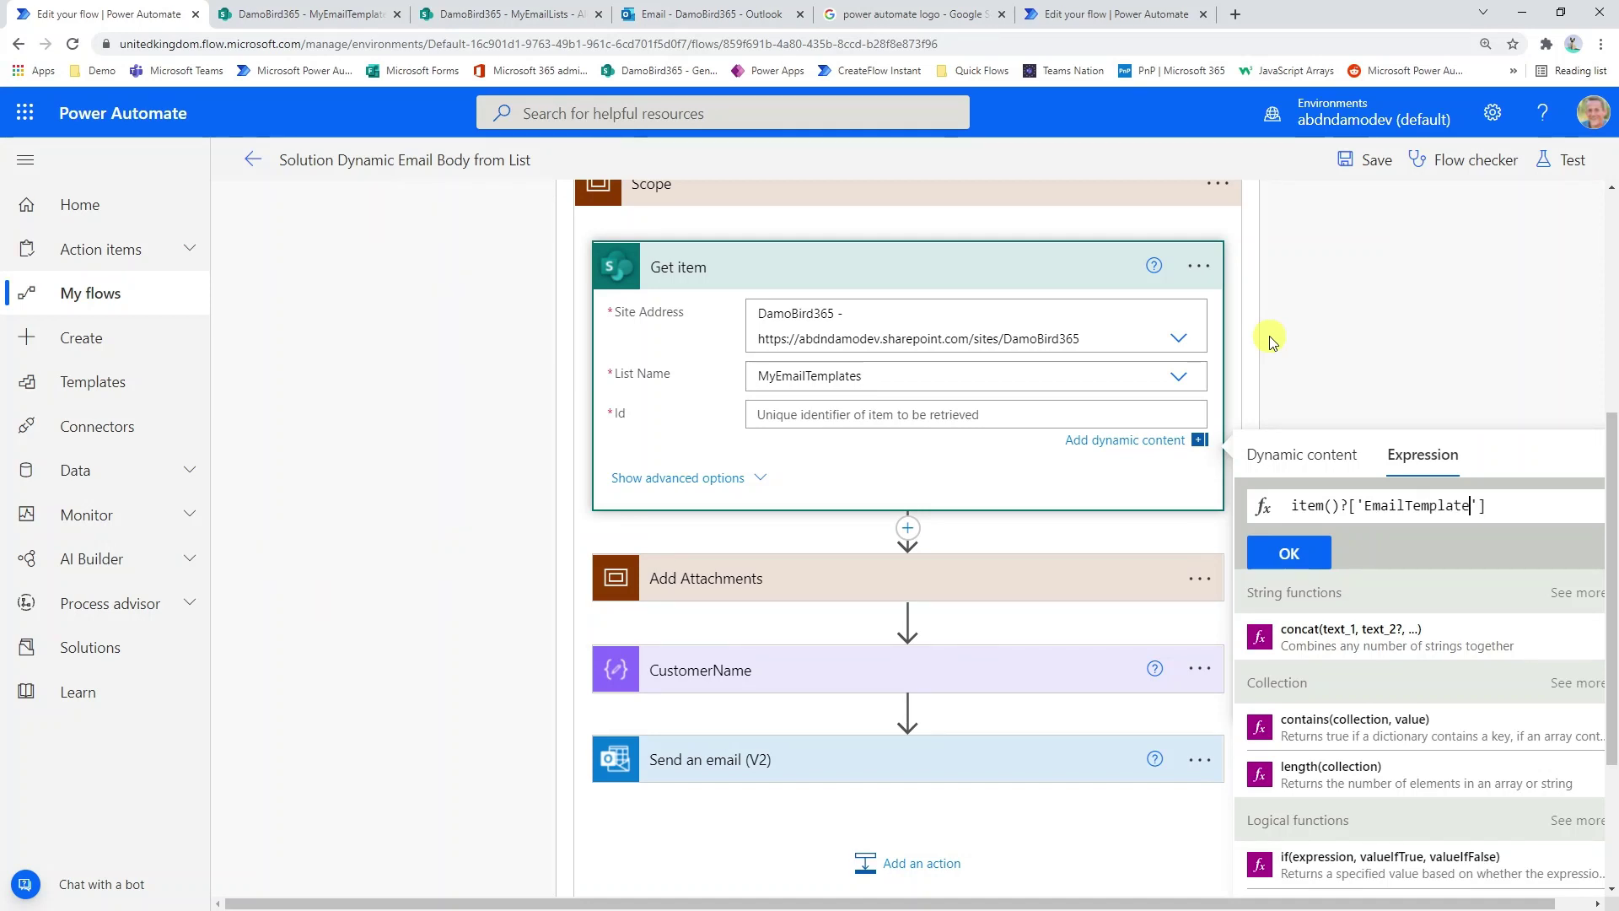
pyautogui.click(1288, 553)
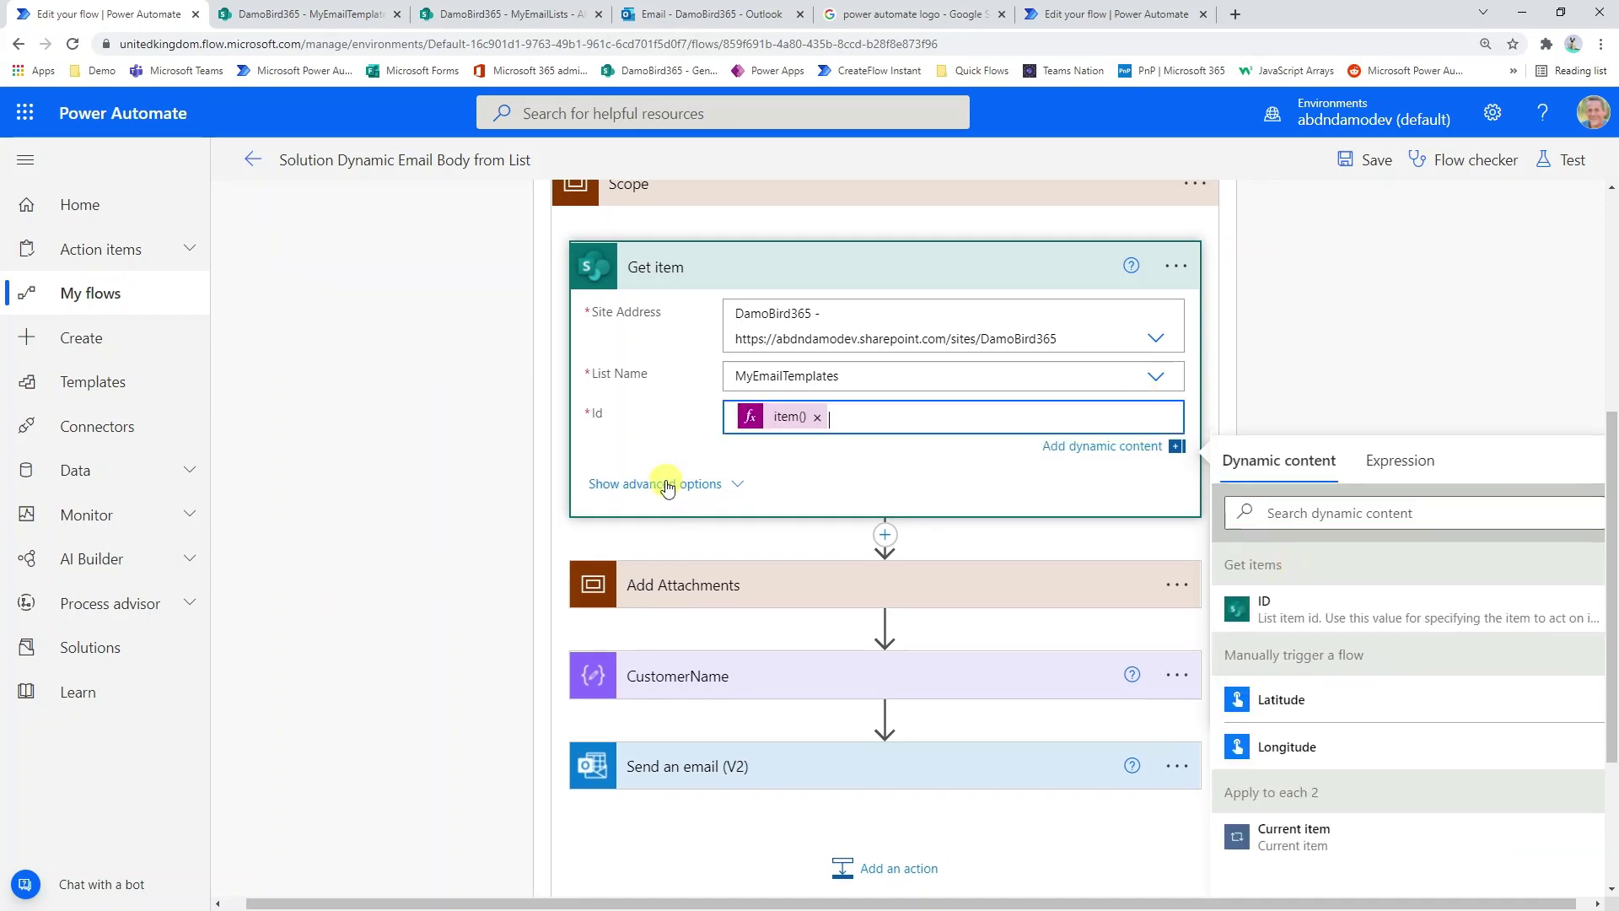
# Replace Get attachments' fixed Id 1 with the ID from Get item
pyautogui.click(783, 596)
pyautogui.scroll(-2, 866, 599)
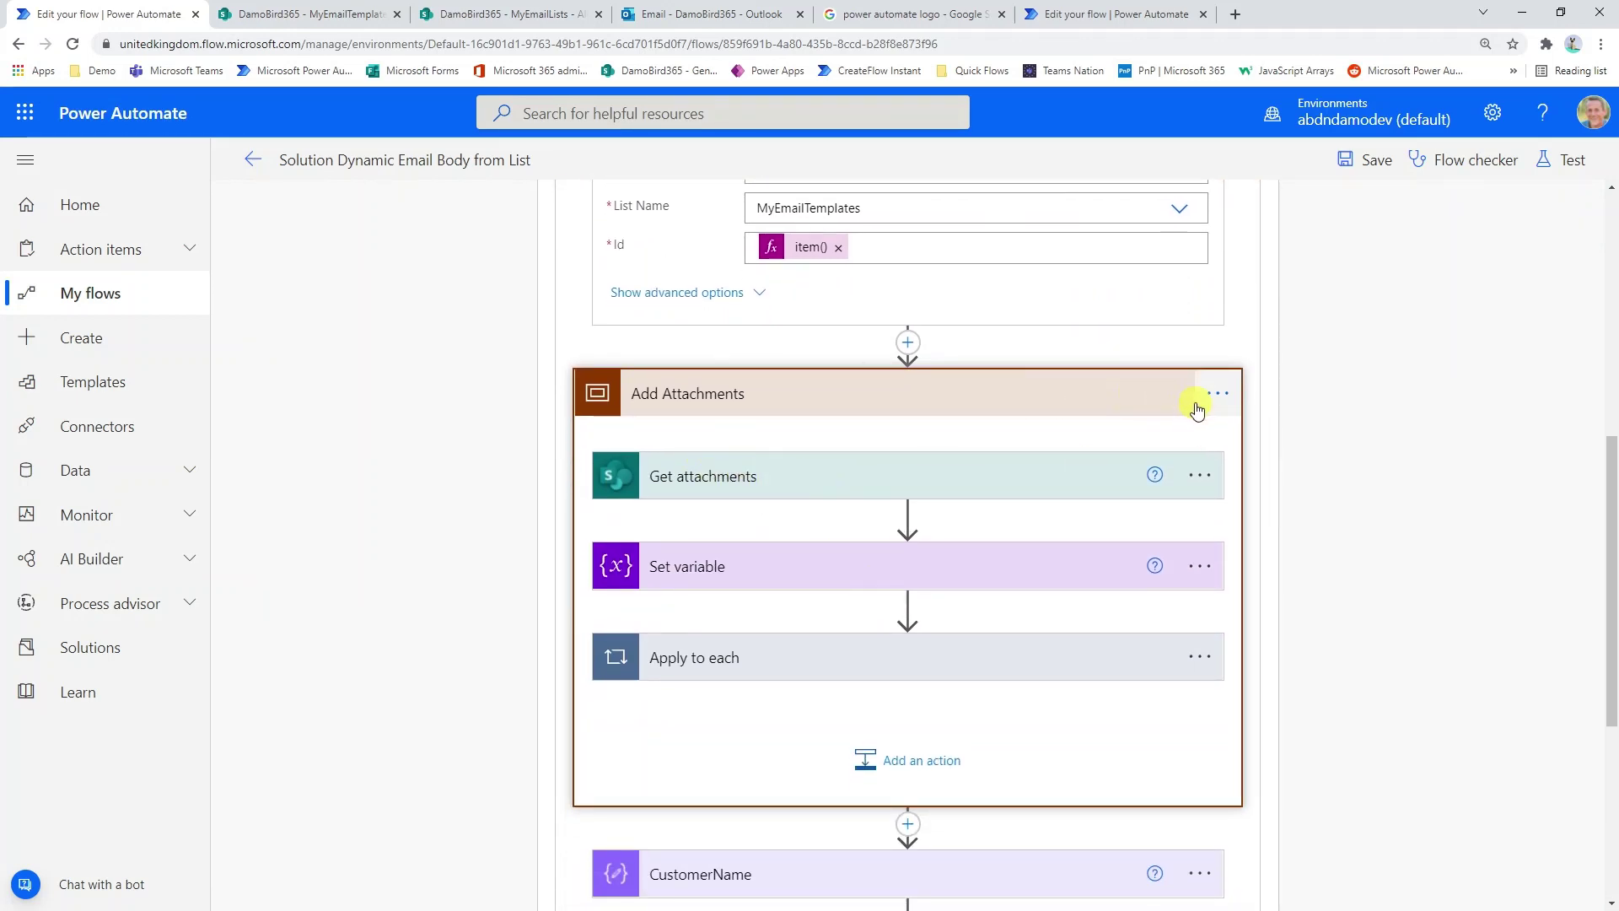
pyautogui.click(747, 483)
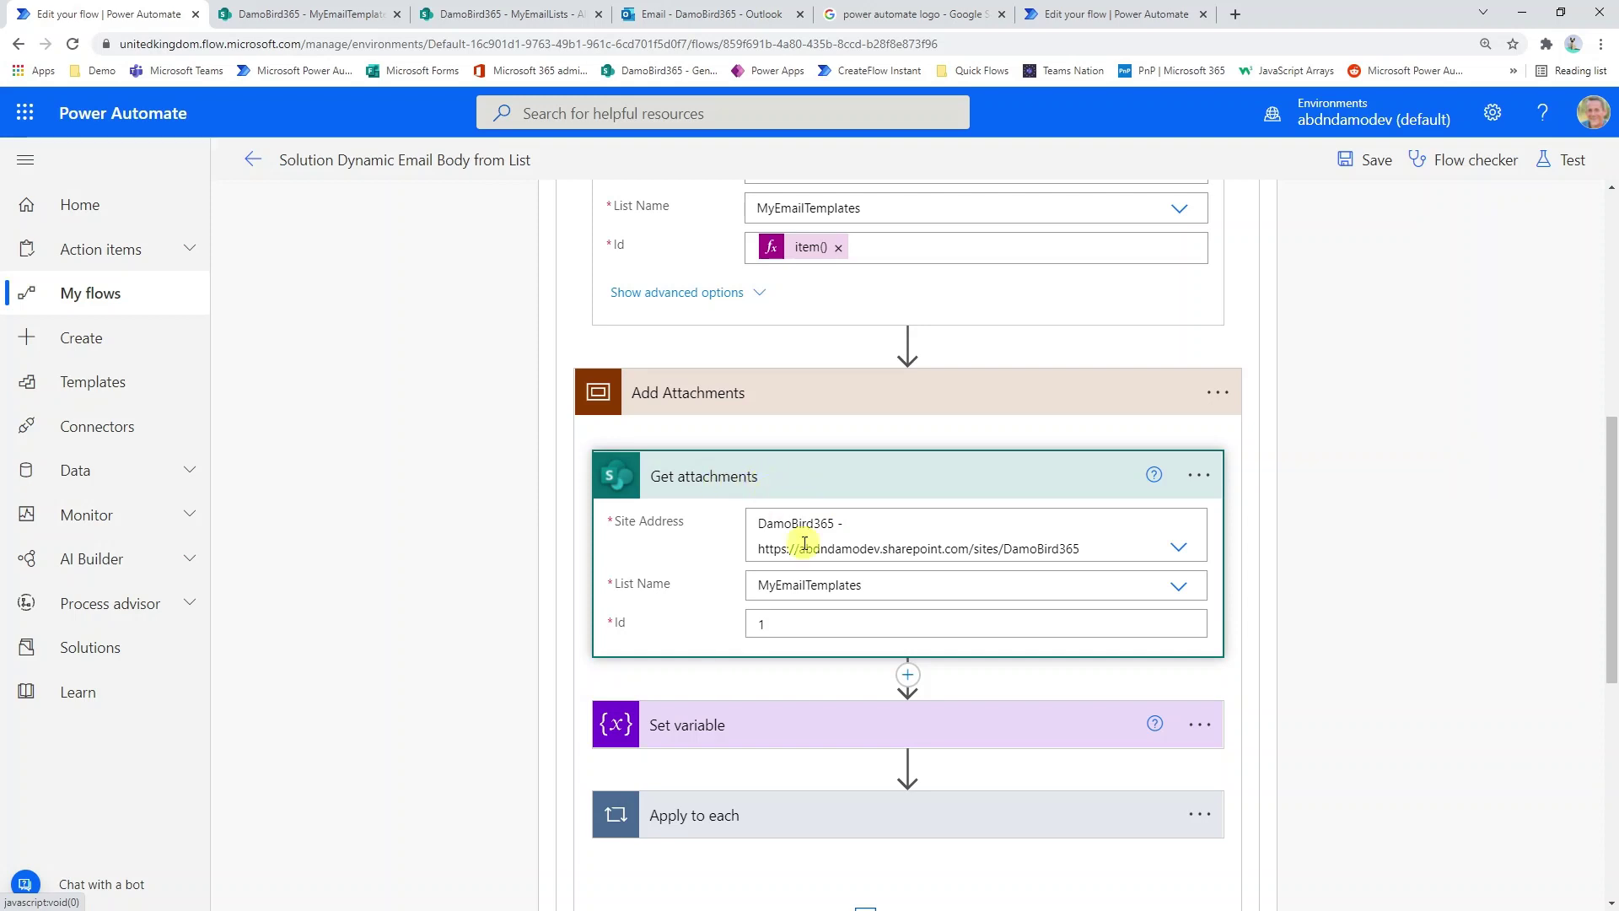
pyautogui.scroll(2, 785, 624)
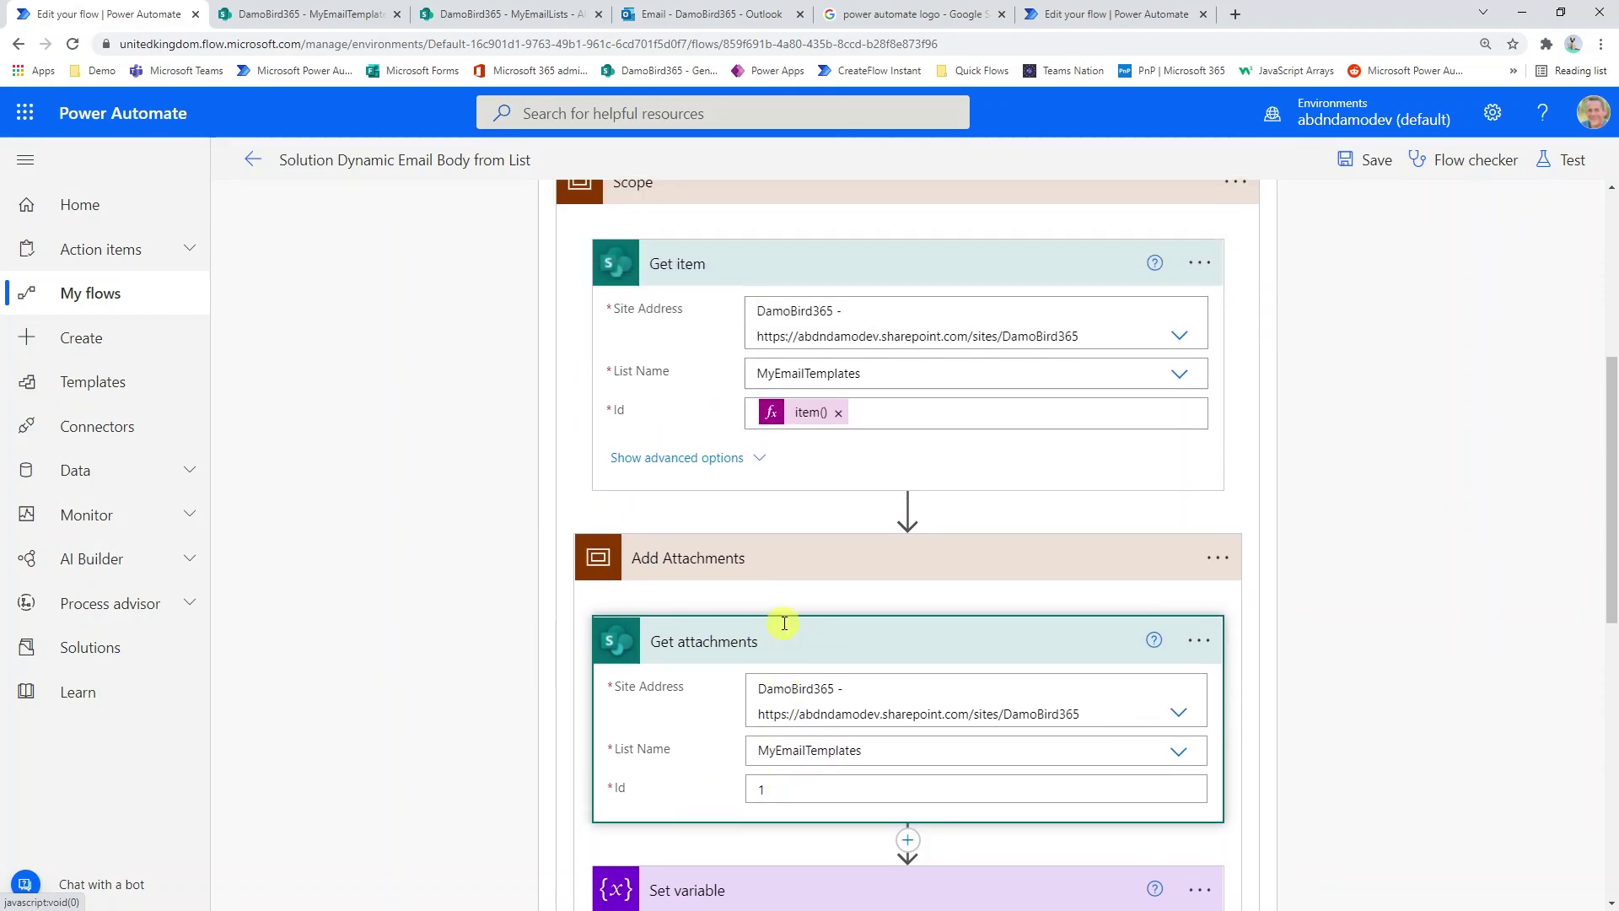
pyautogui.doubleClick(834, 803)
pyautogui.scroll(-2, 916, 793)
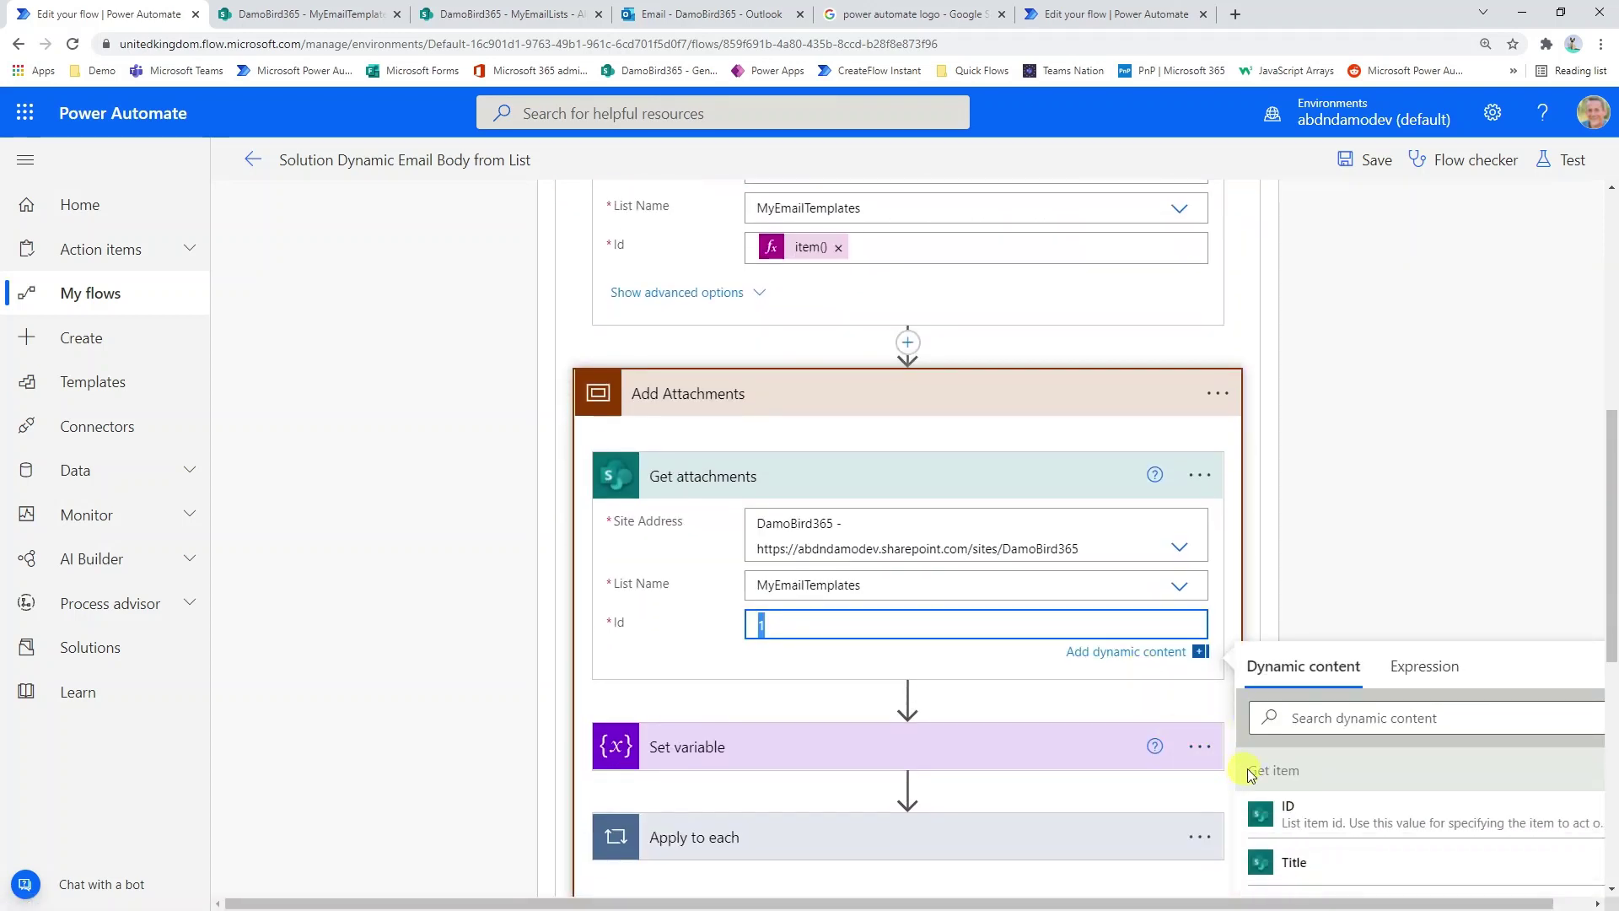
pyautogui.click(1300, 818)
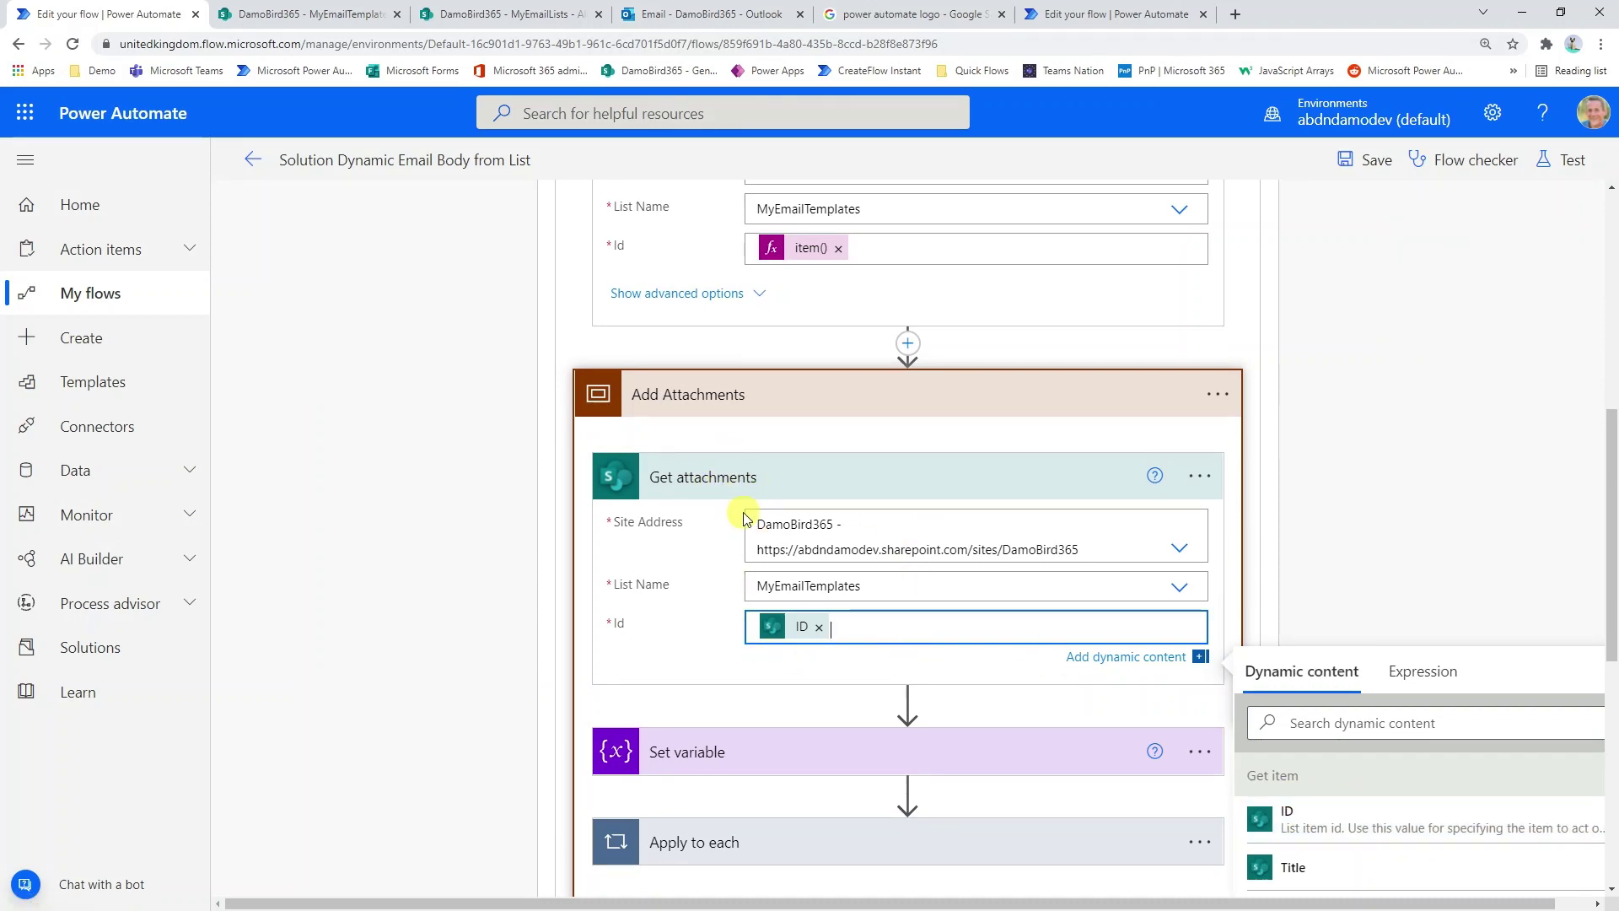
# Check the MyEmailTemplates list, then expand Set variable and the Apply to each loop
pyautogui.click(342, 14)
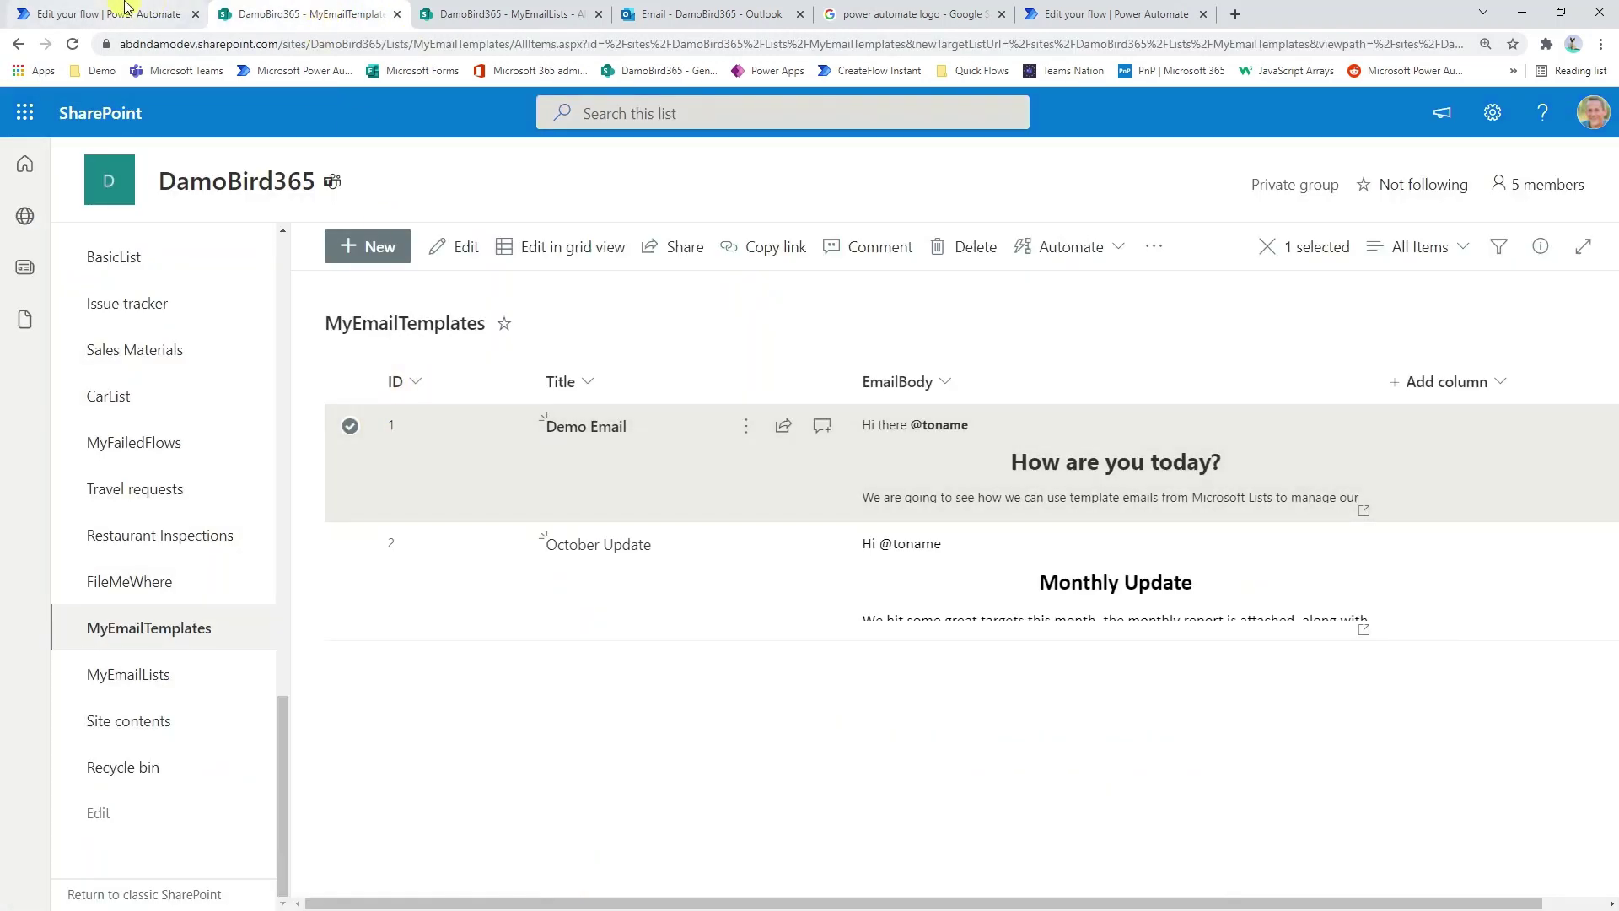
pyautogui.click(123, 8)
pyautogui.scroll(-1, 793, 614)
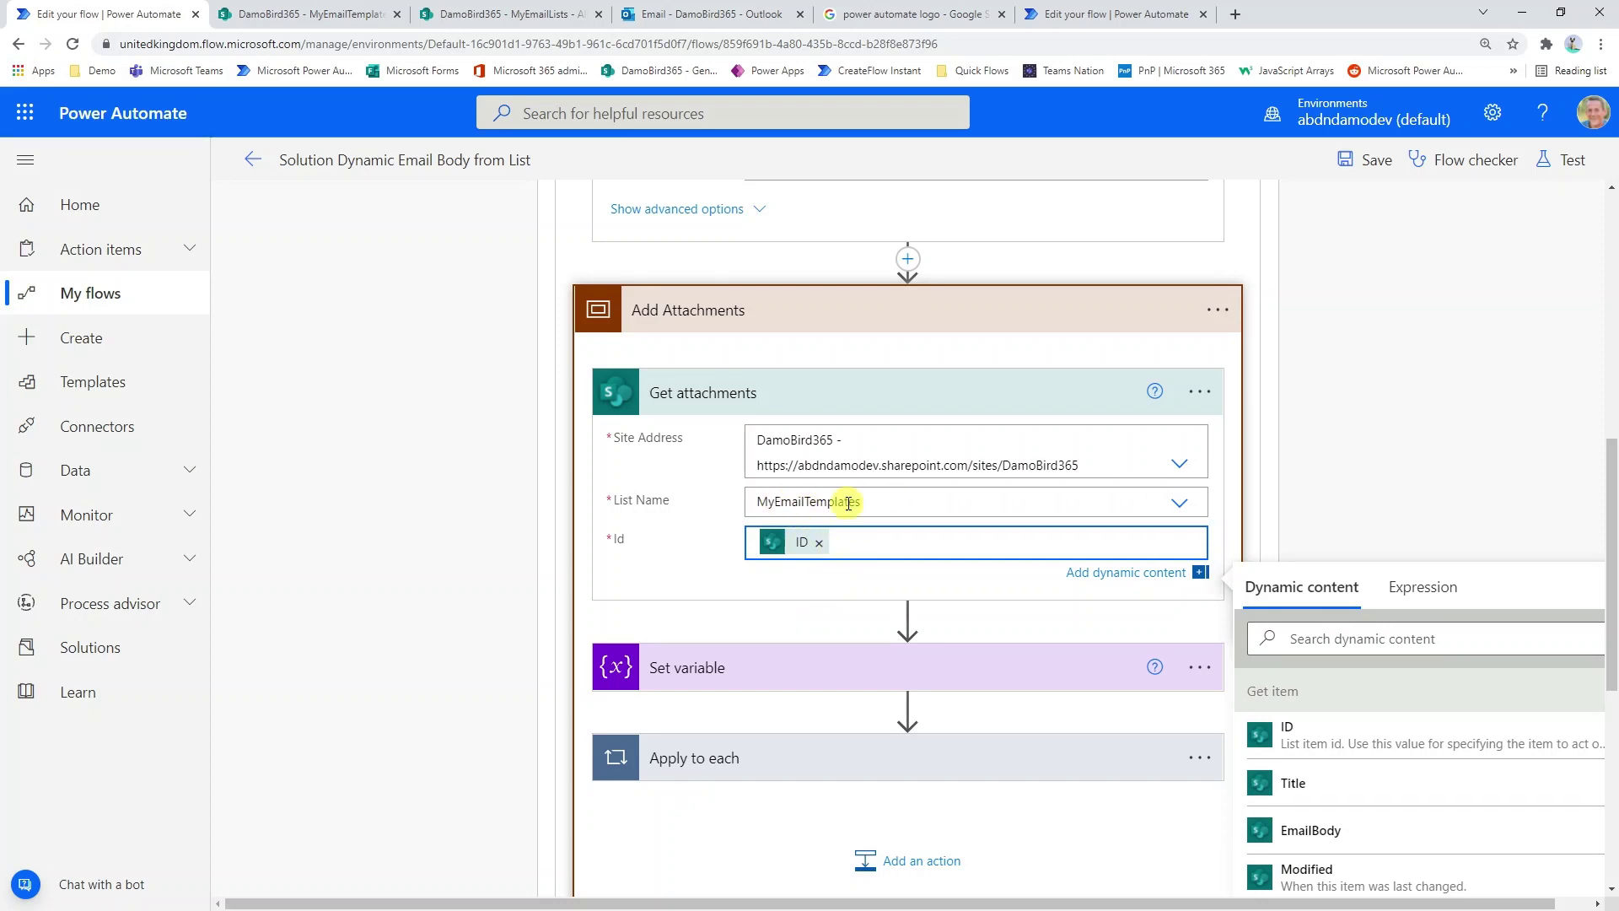
pyautogui.click(811, 667)
pyautogui.scroll(-2, 811, 671)
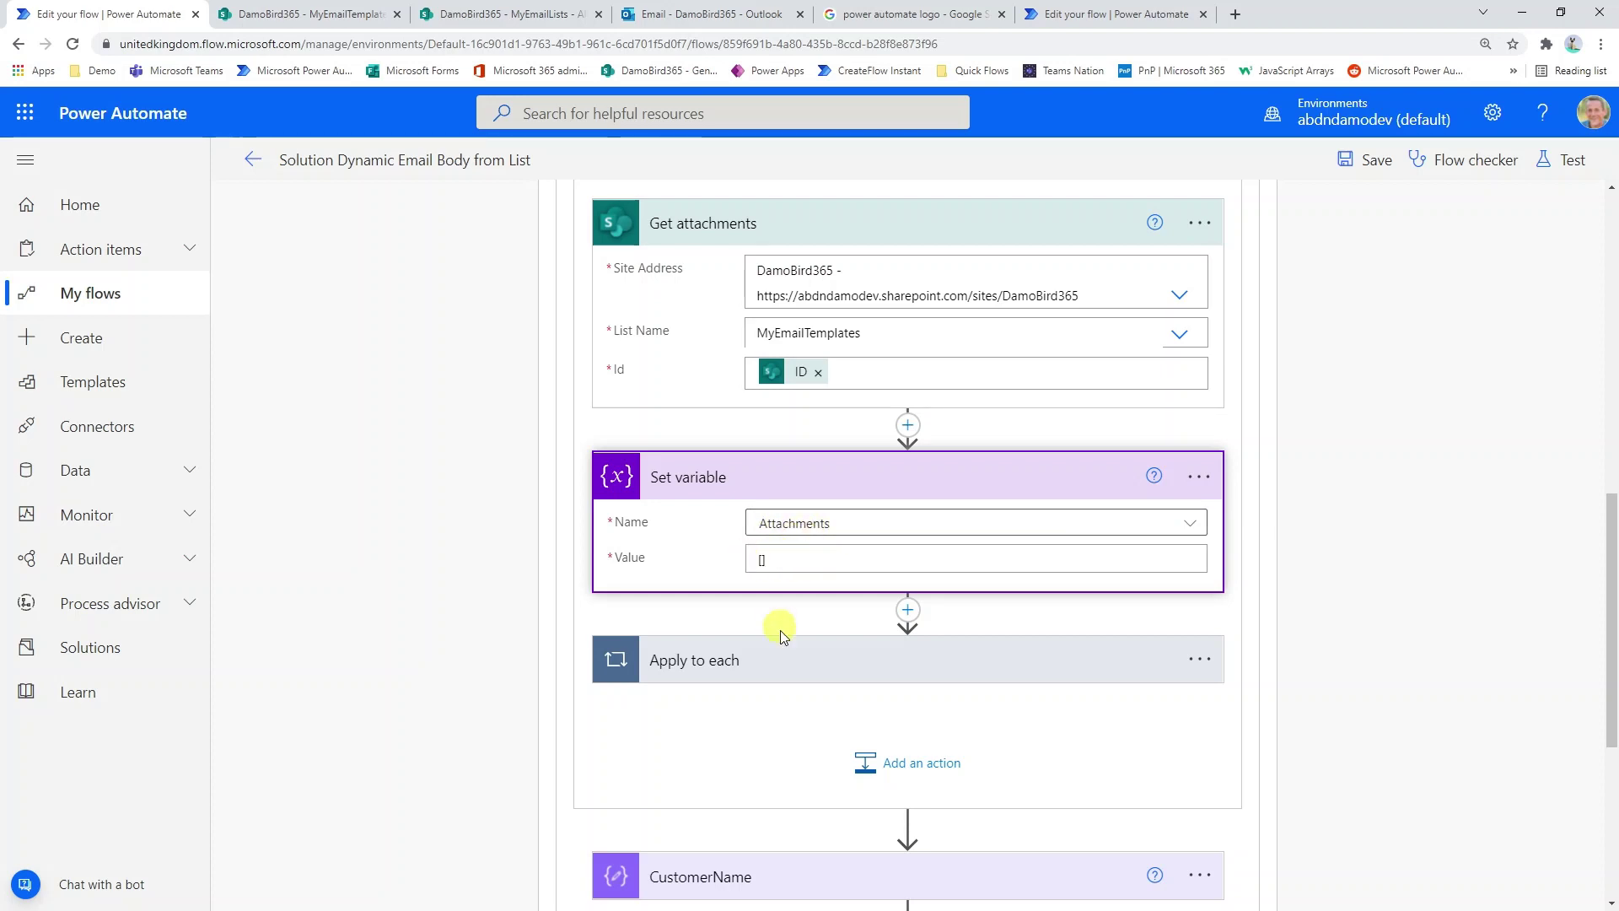
pyautogui.click(782, 664)
# Expand Get attachment content and Append to array variable to inspect the attachment loop
pyautogui.scroll(-3, 784, 641)
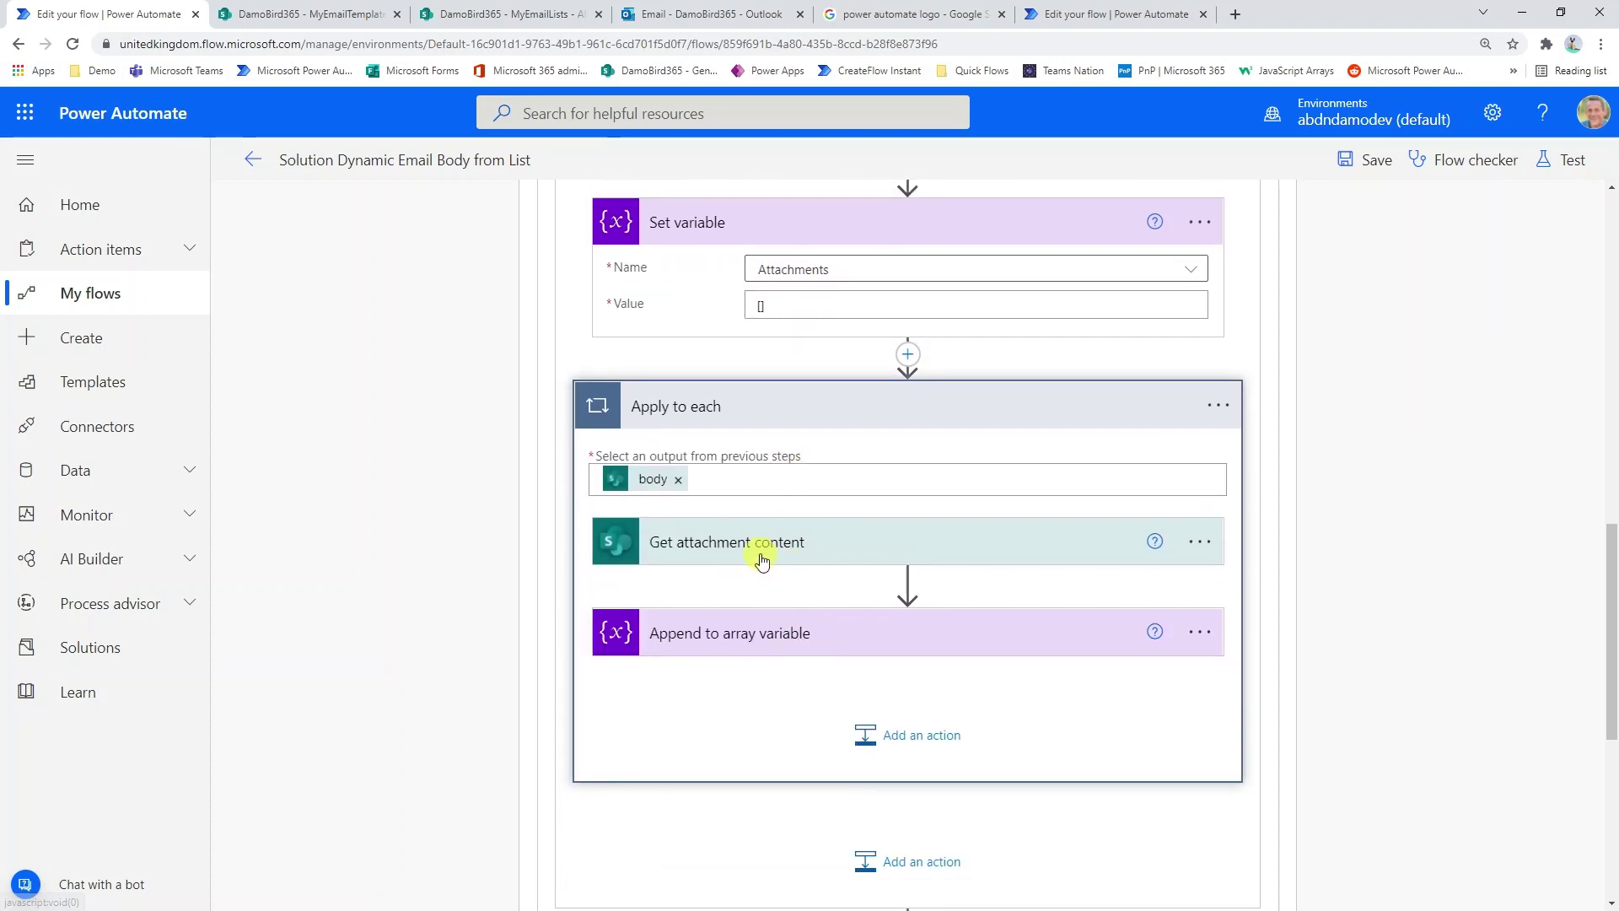
pyautogui.click(761, 552)
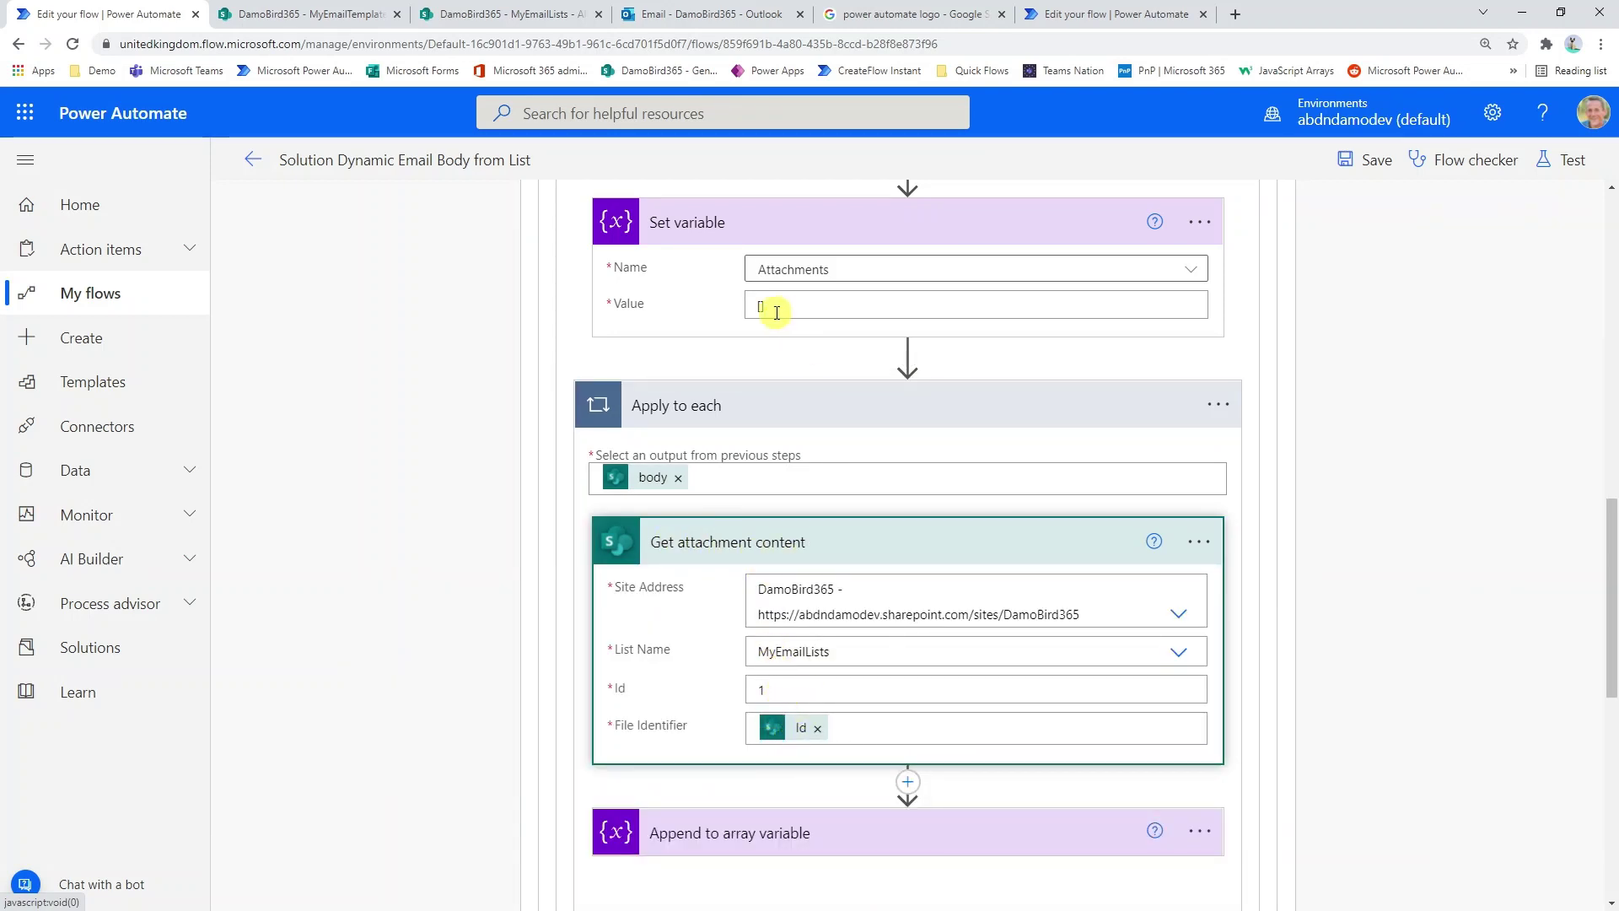
pyautogui.scroll(2, 772, 312)
pyautogui.scroll(2, 784, 287)
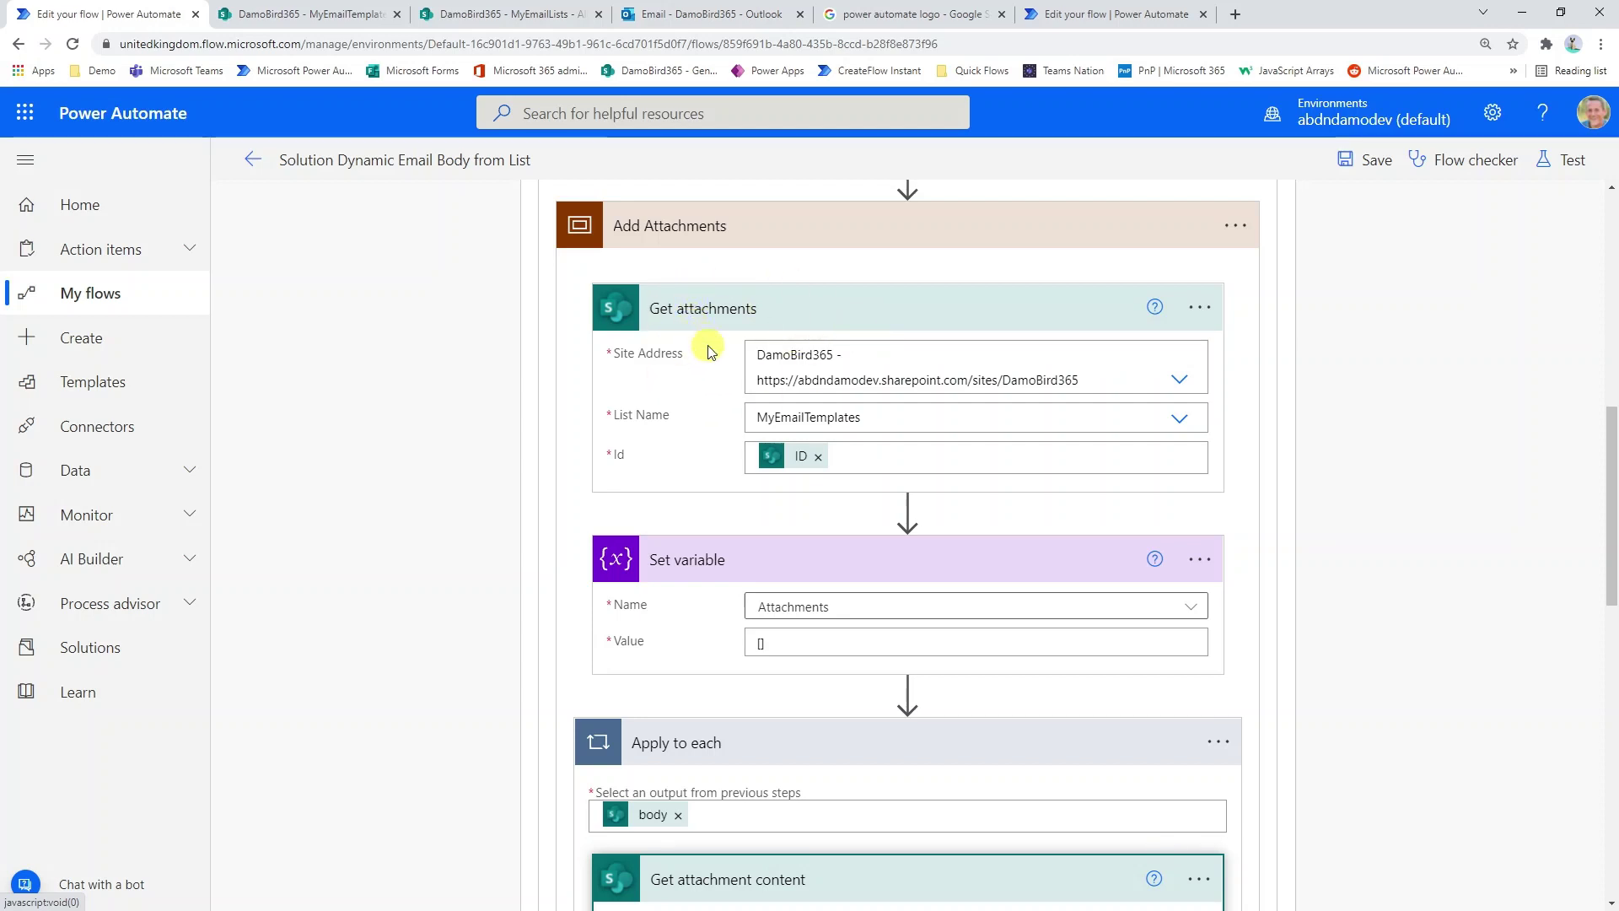
pyautogui.scroll(-4, 725, 380)
pyautogui.scroll(-2, 857, 607)
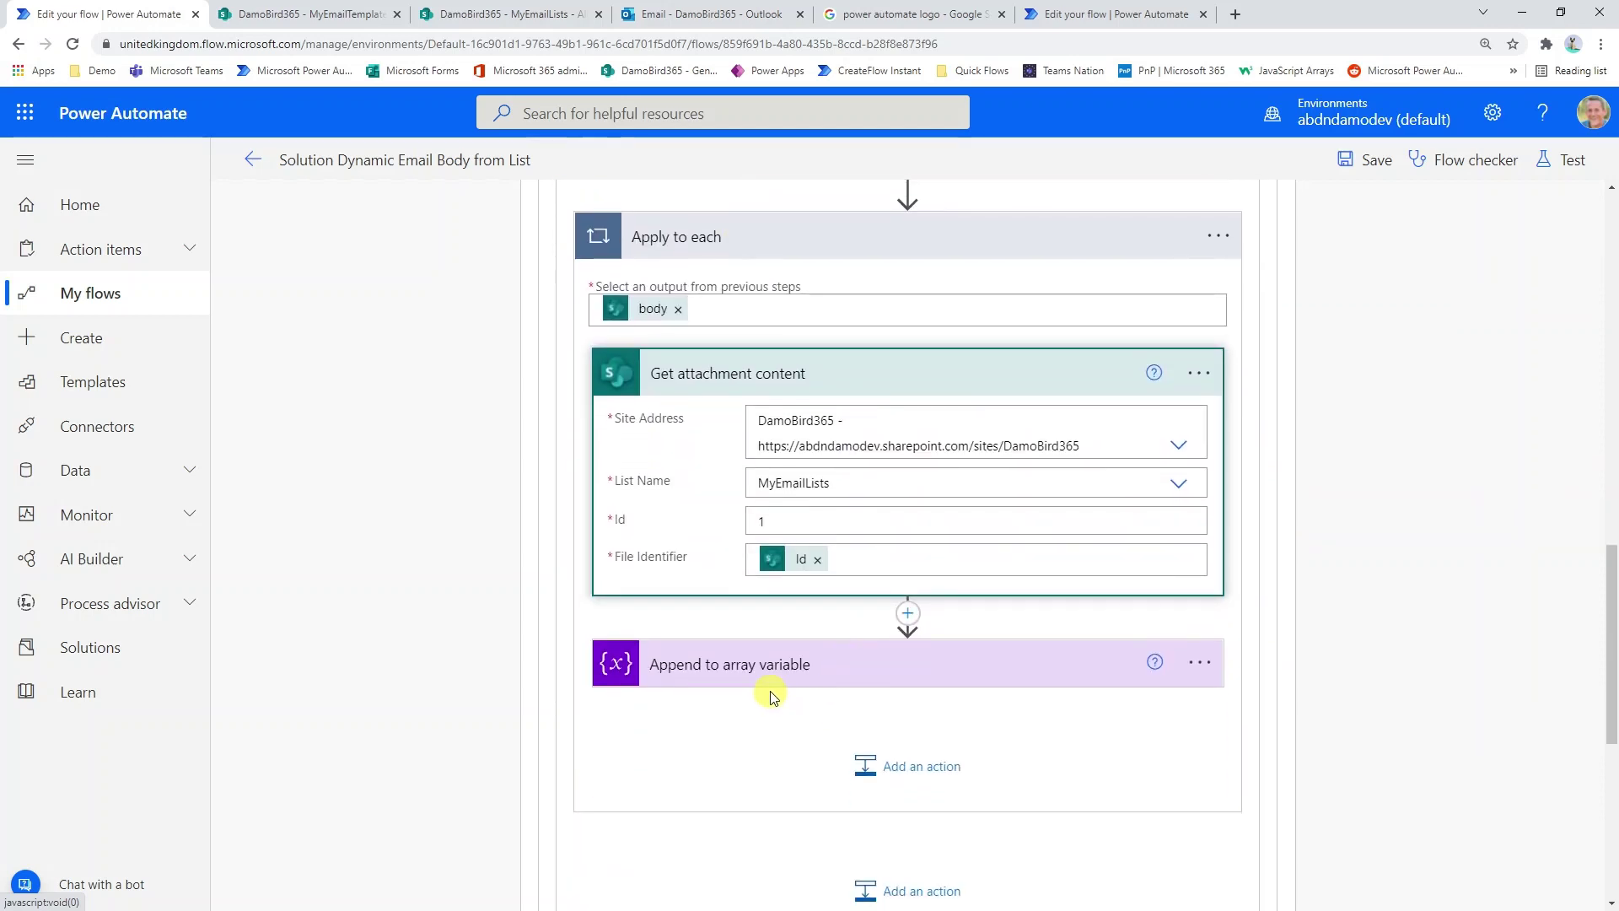
pyautogui.click(782, 683)
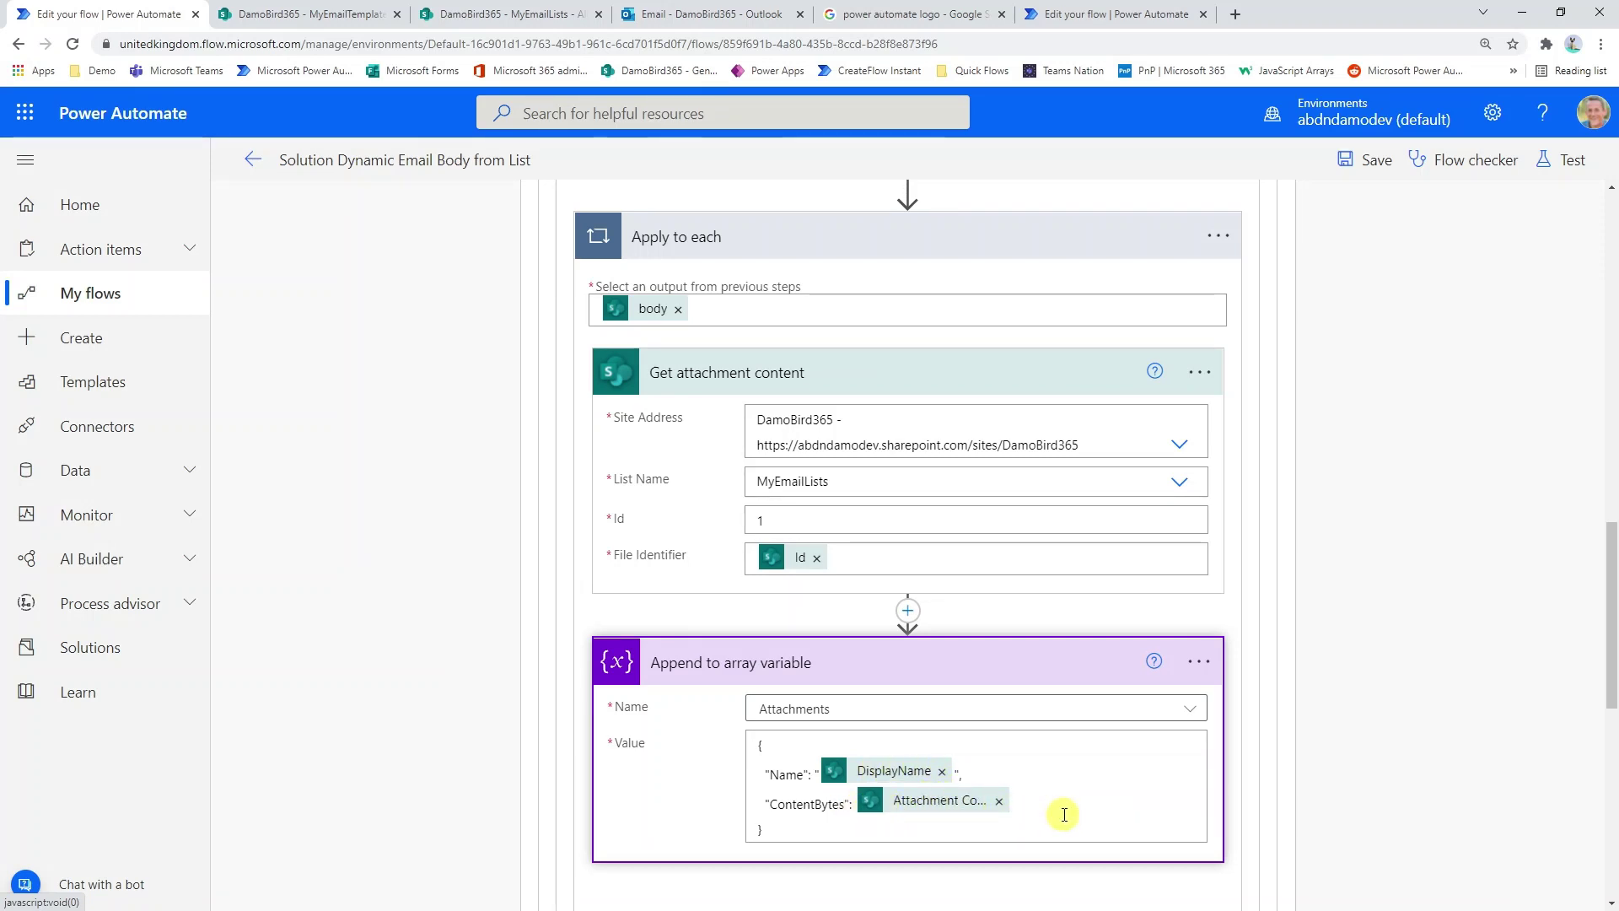
pyautogui.click(1096, 609)
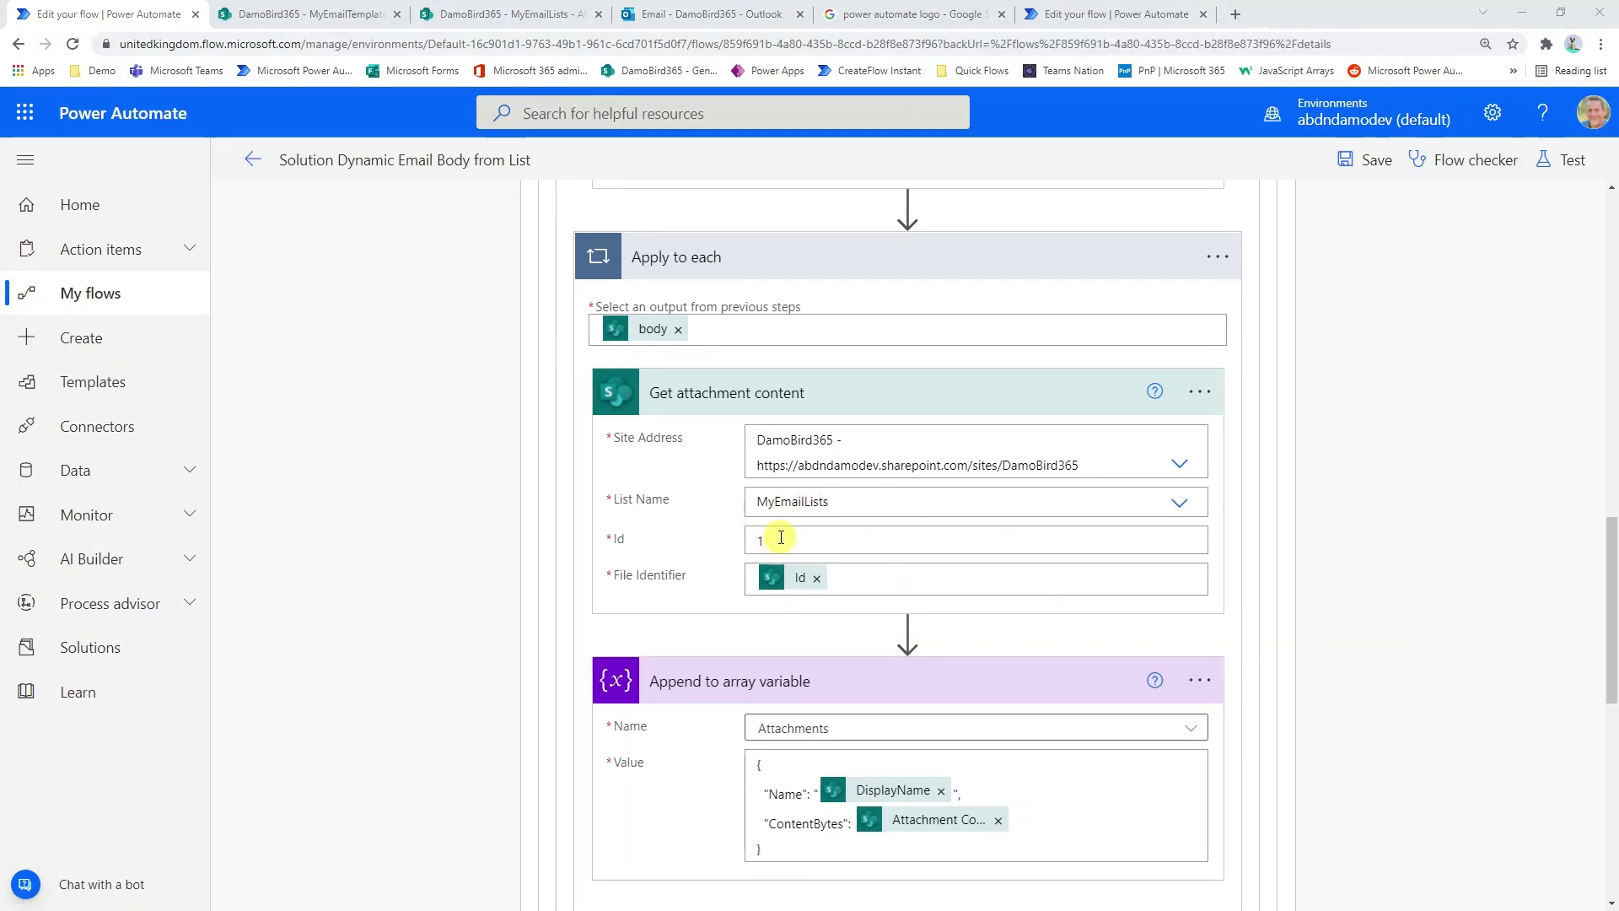
# Replace Get attachment content's fixed Id 1 with the EmailTemplate dynamic value
pyautogui.click(776, 540)
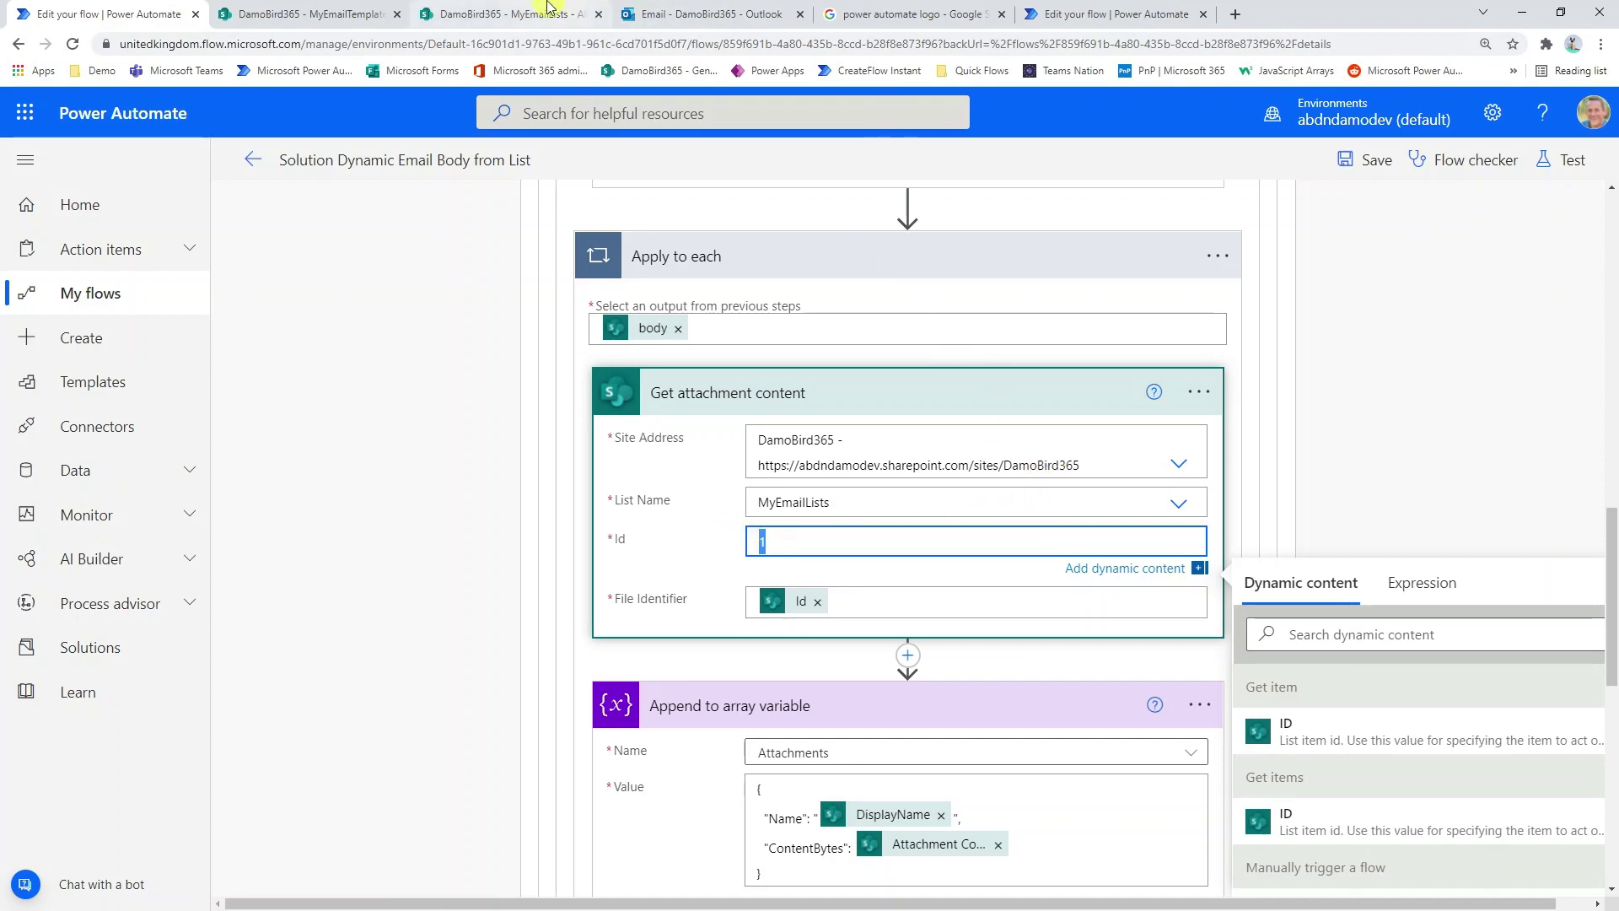
pyautogui.click(519, 15)
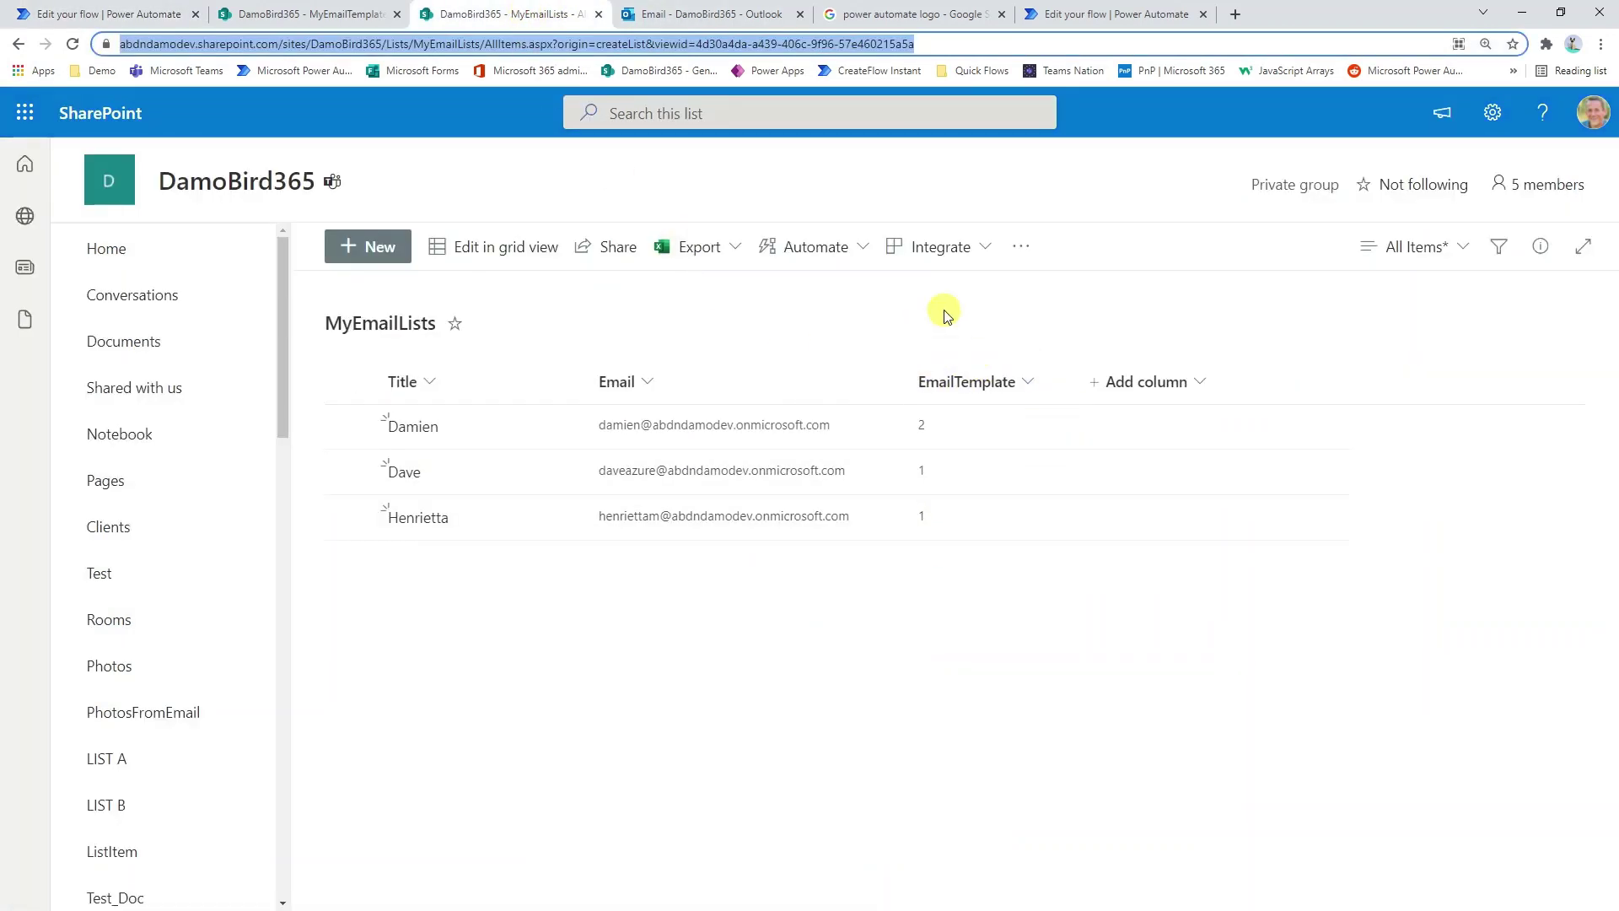
pyautogui.click(136, 17)
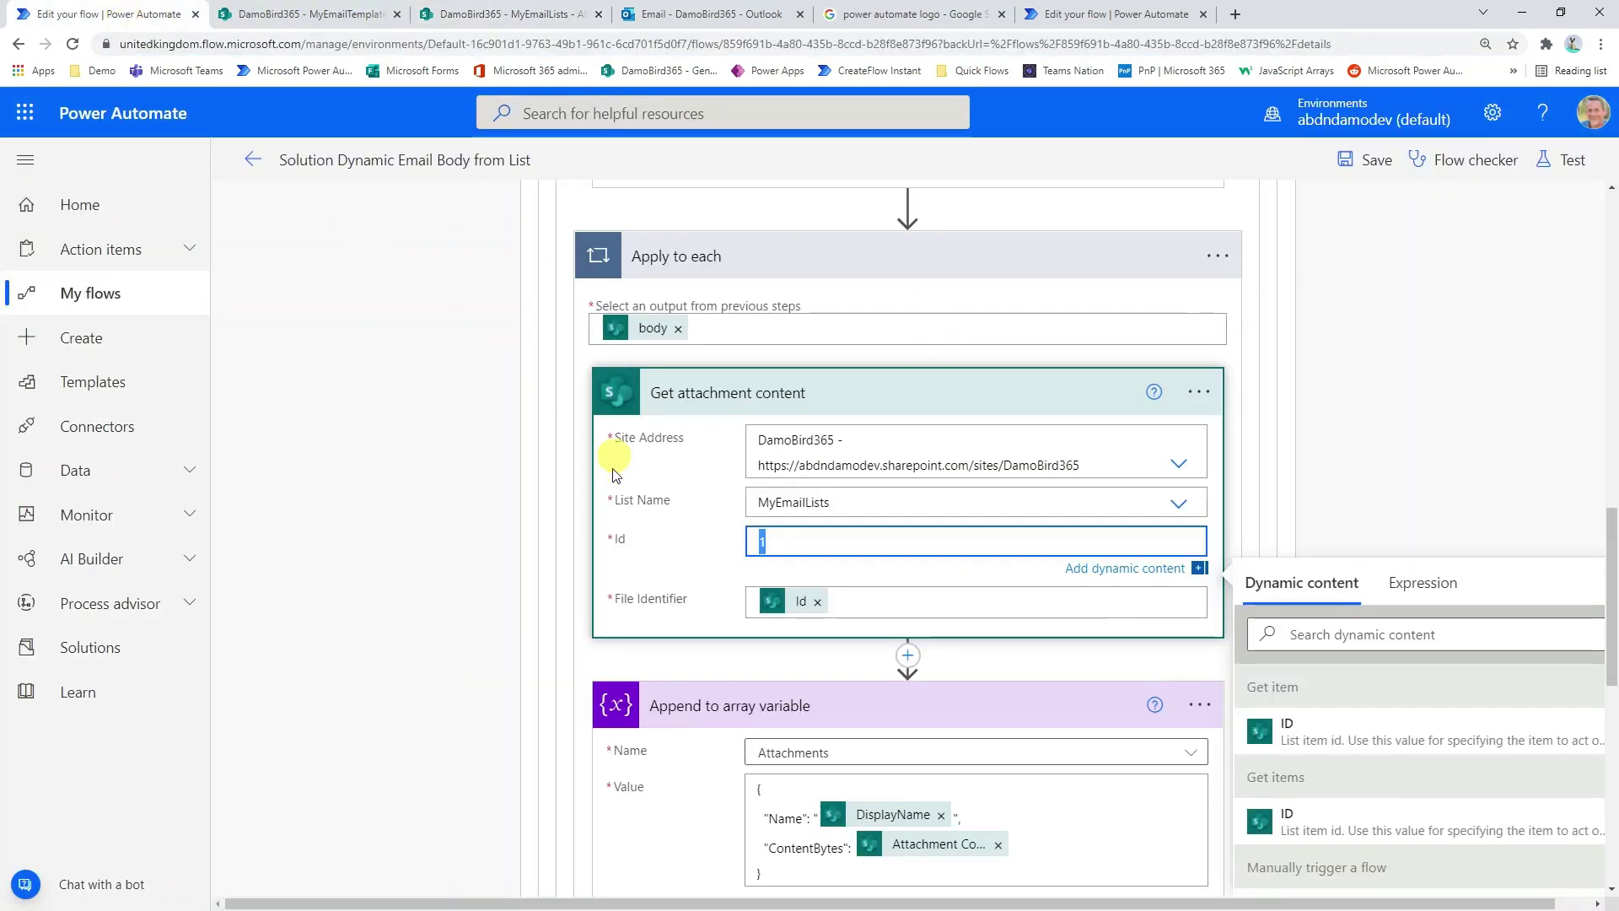
pyautogui.press('BackSpace')
pyautogui.click(1491, 628)
pyautogui.write('emailtem')
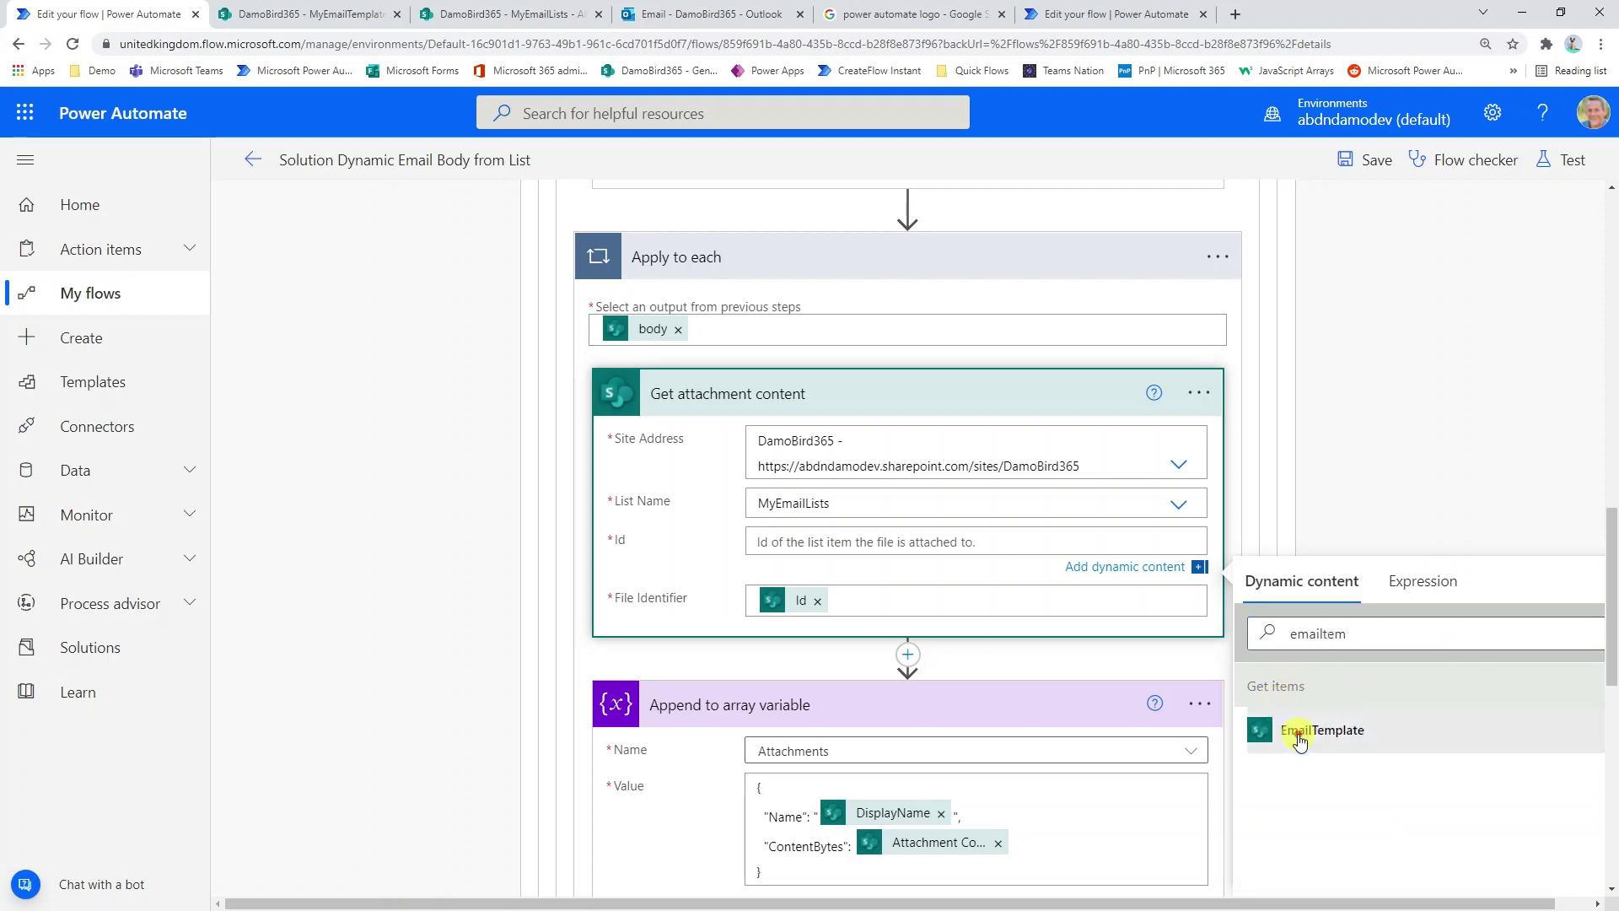
pyautogui.click(1300, 740)
pyautogui.scroll(6, 842, 408)
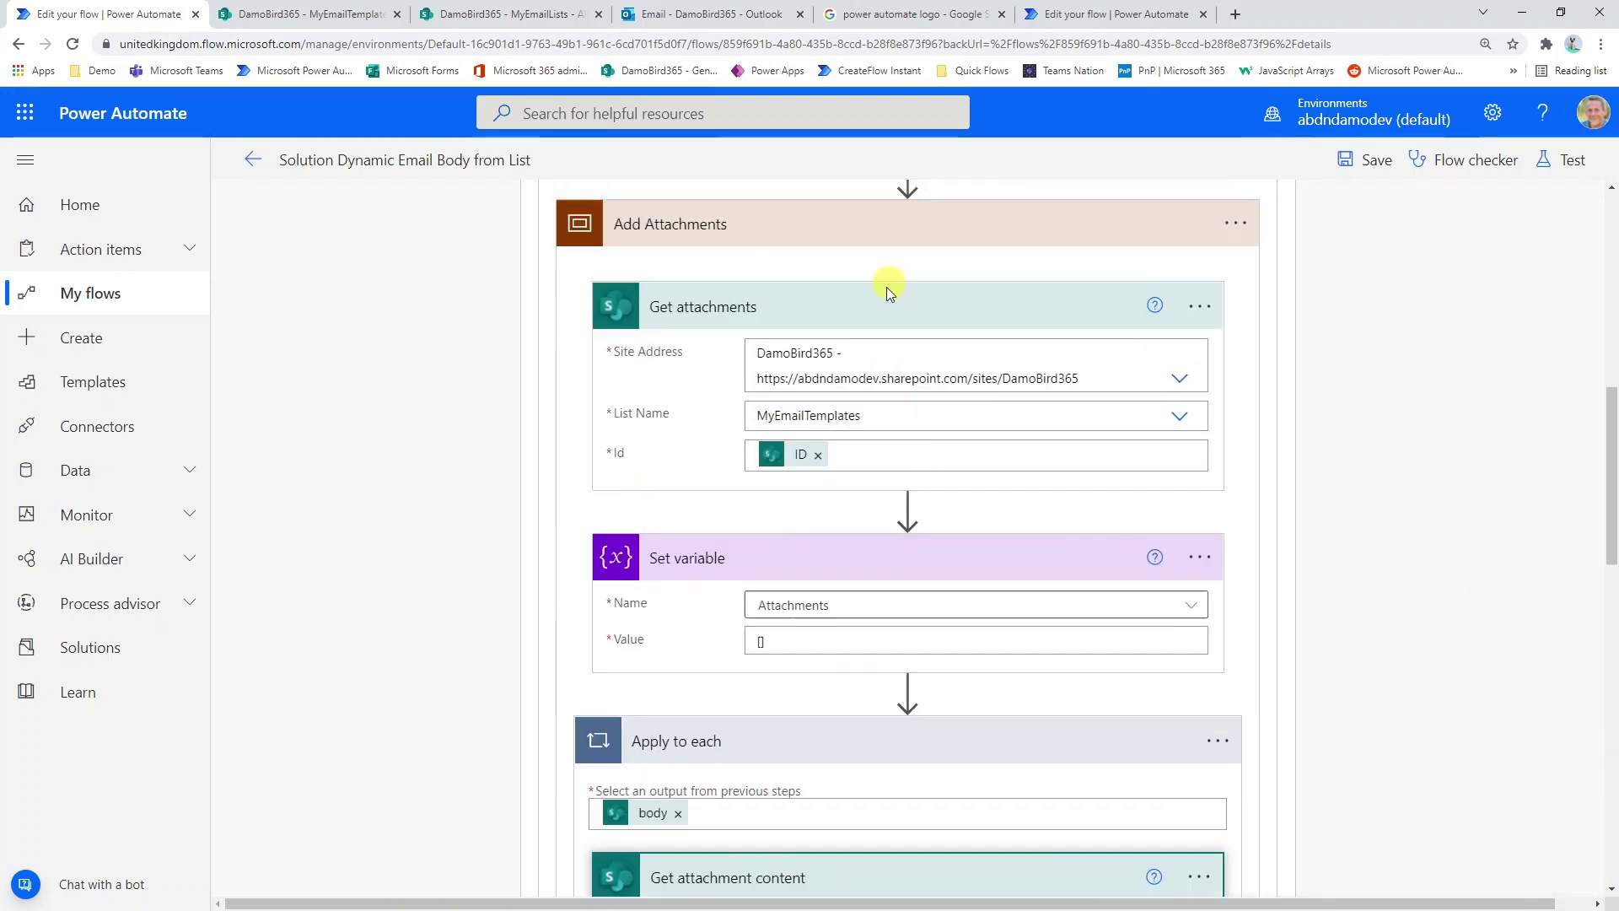
pyautogui.scroll(5, 882, 303)
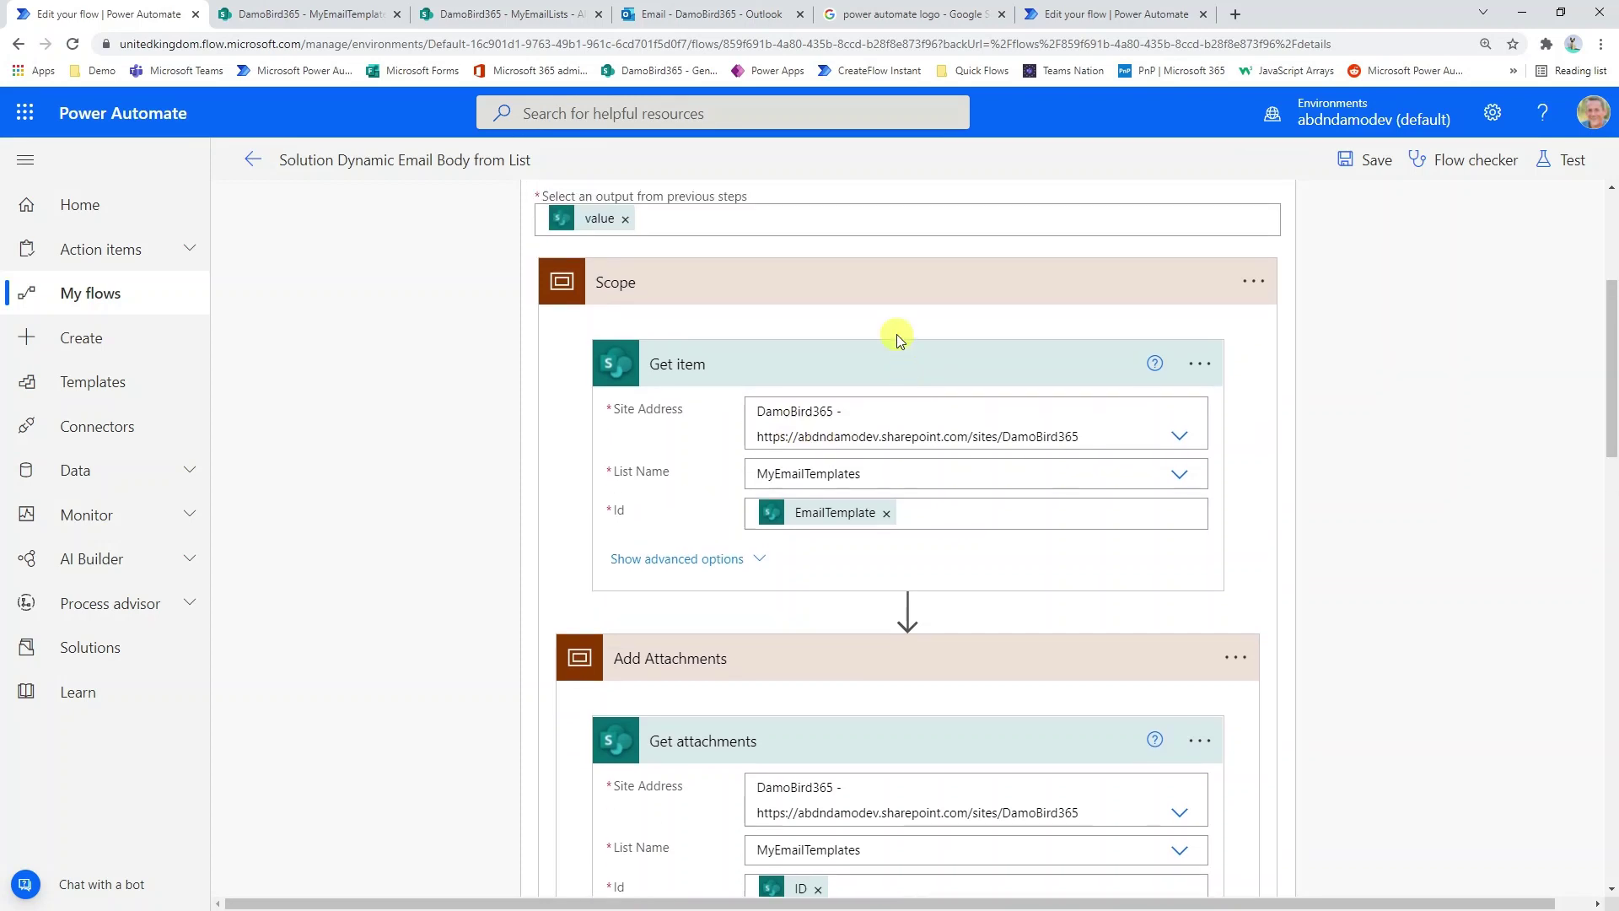
pyautogui.scroll(1, 896, 346)
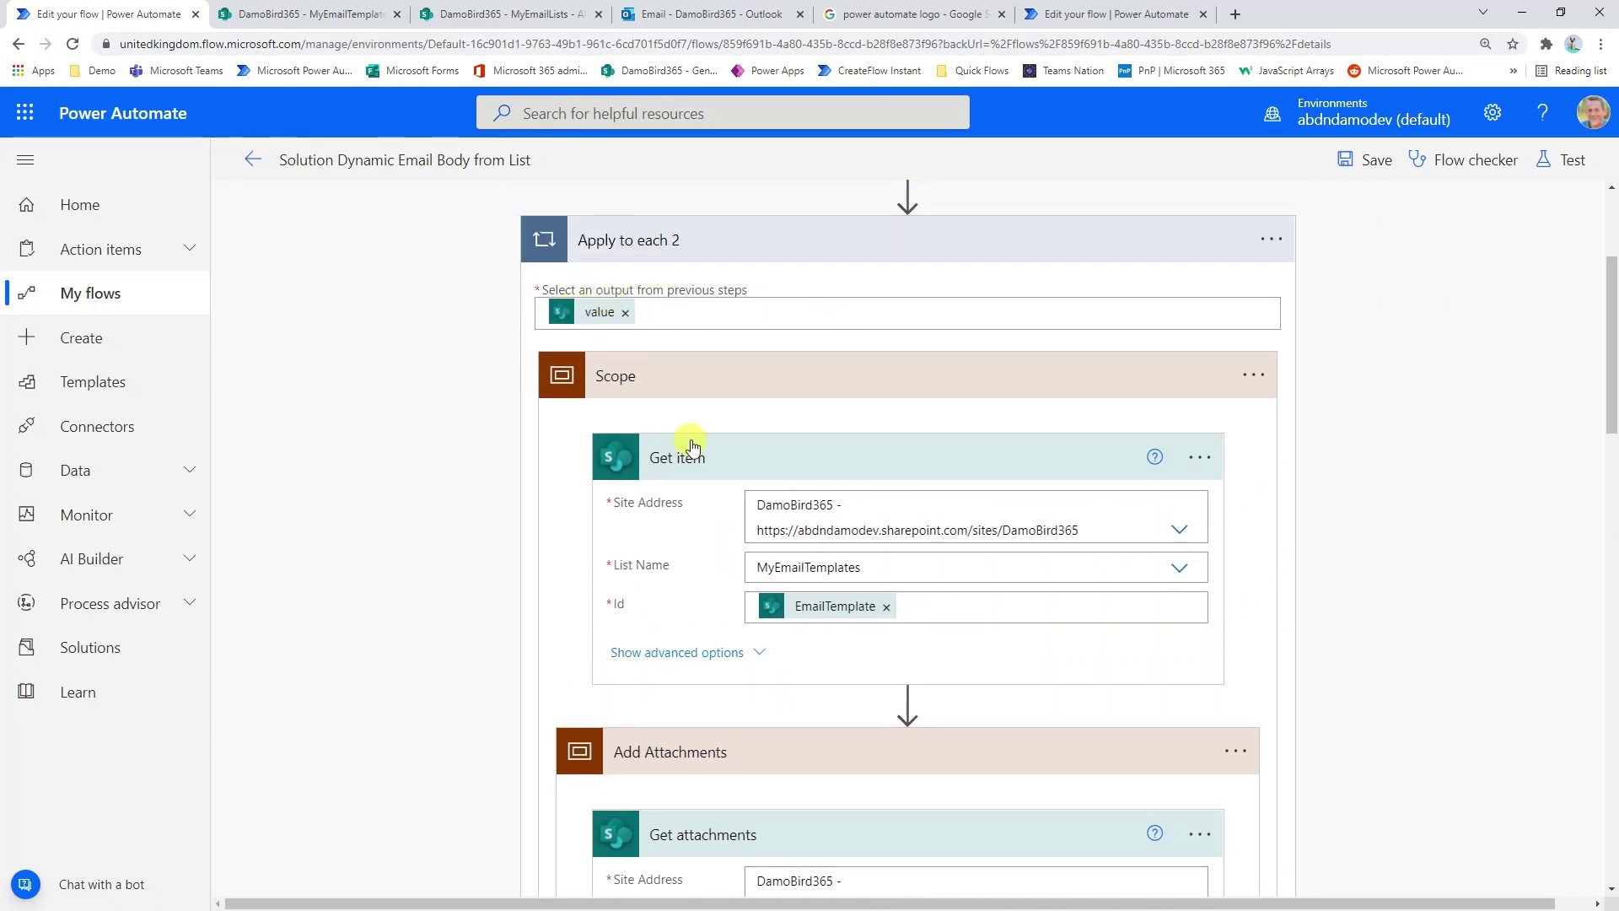
pyautogui.scroll(-13, 693, 445)
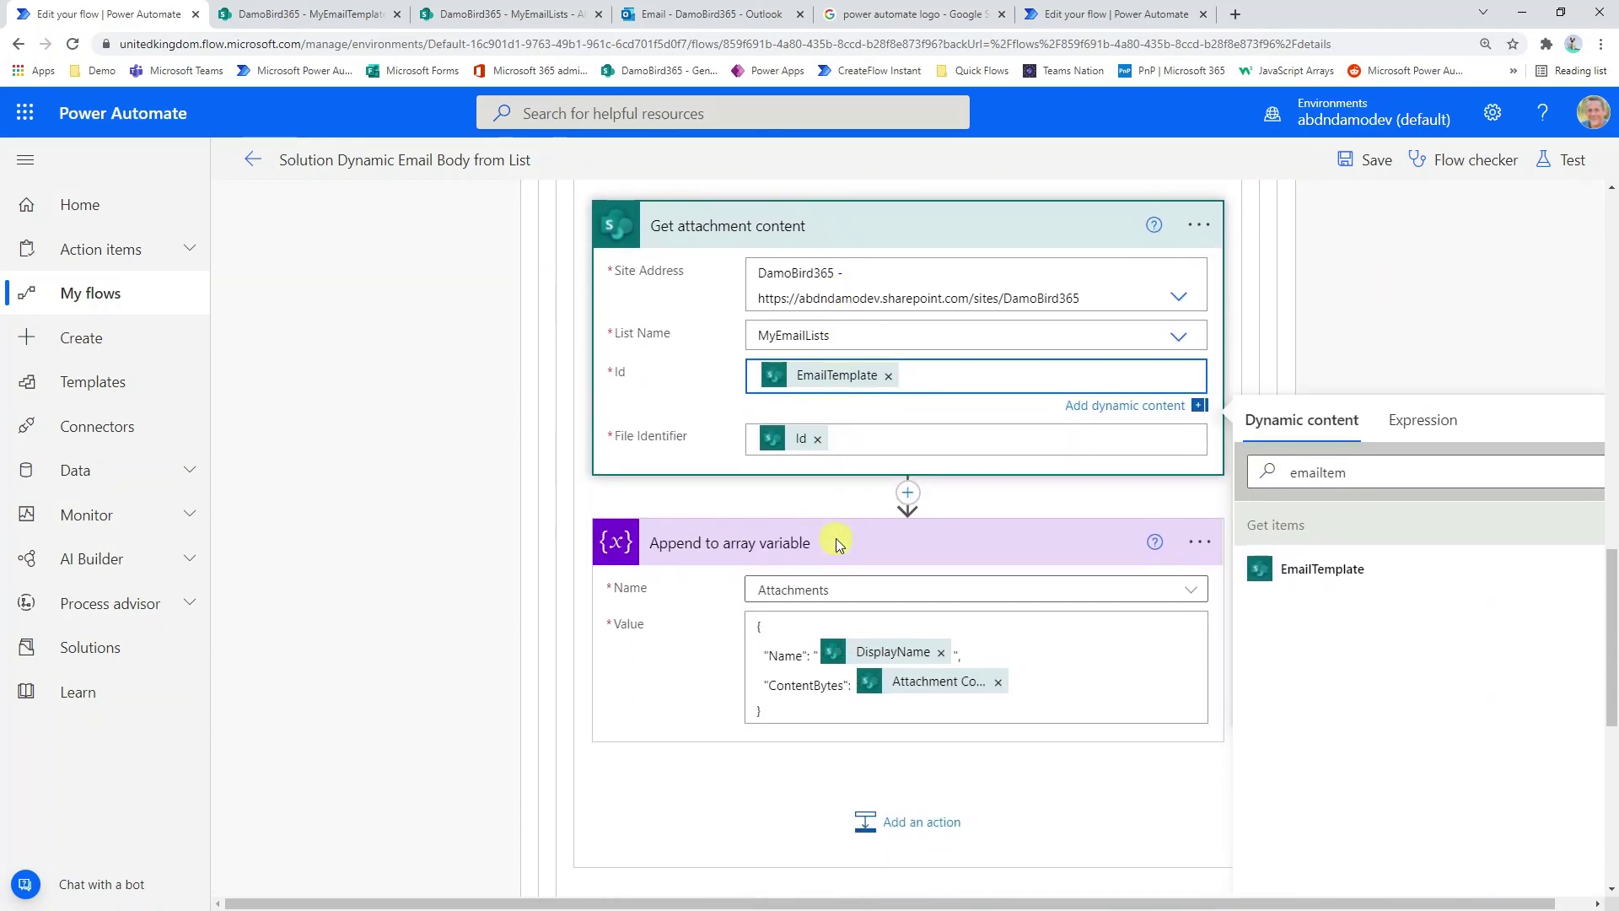
# Set the CustomerName variable's value to the list item's Title dynamic content
pyautogui.scroll(-5, 836, 540)
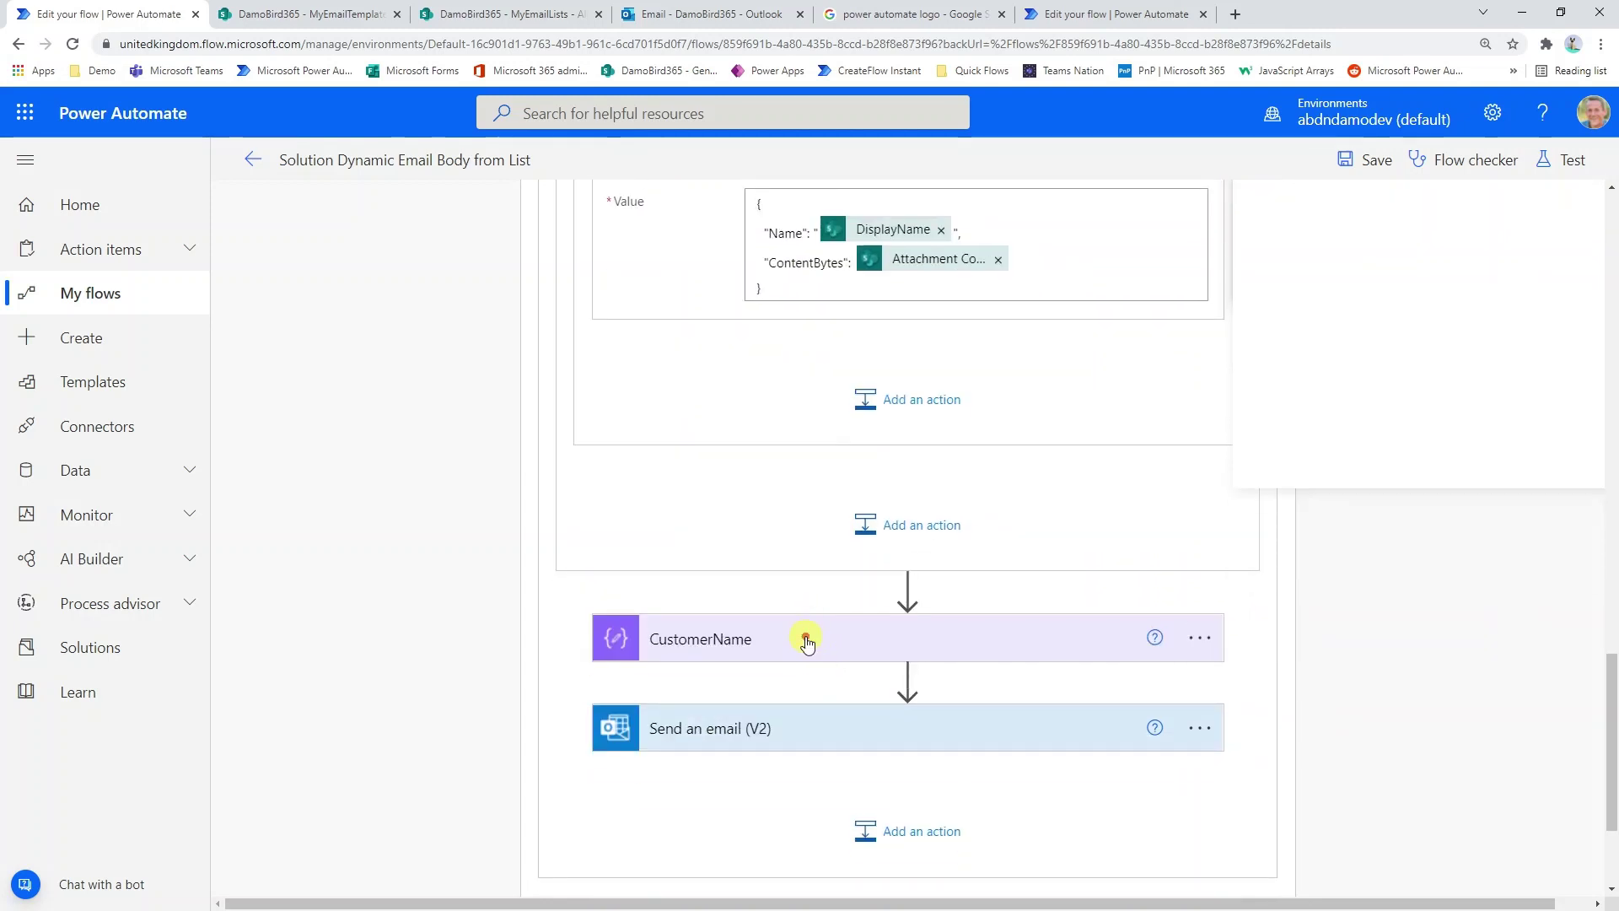
pyautogui.click(807, 640)
pyautogui.click(804, 762)
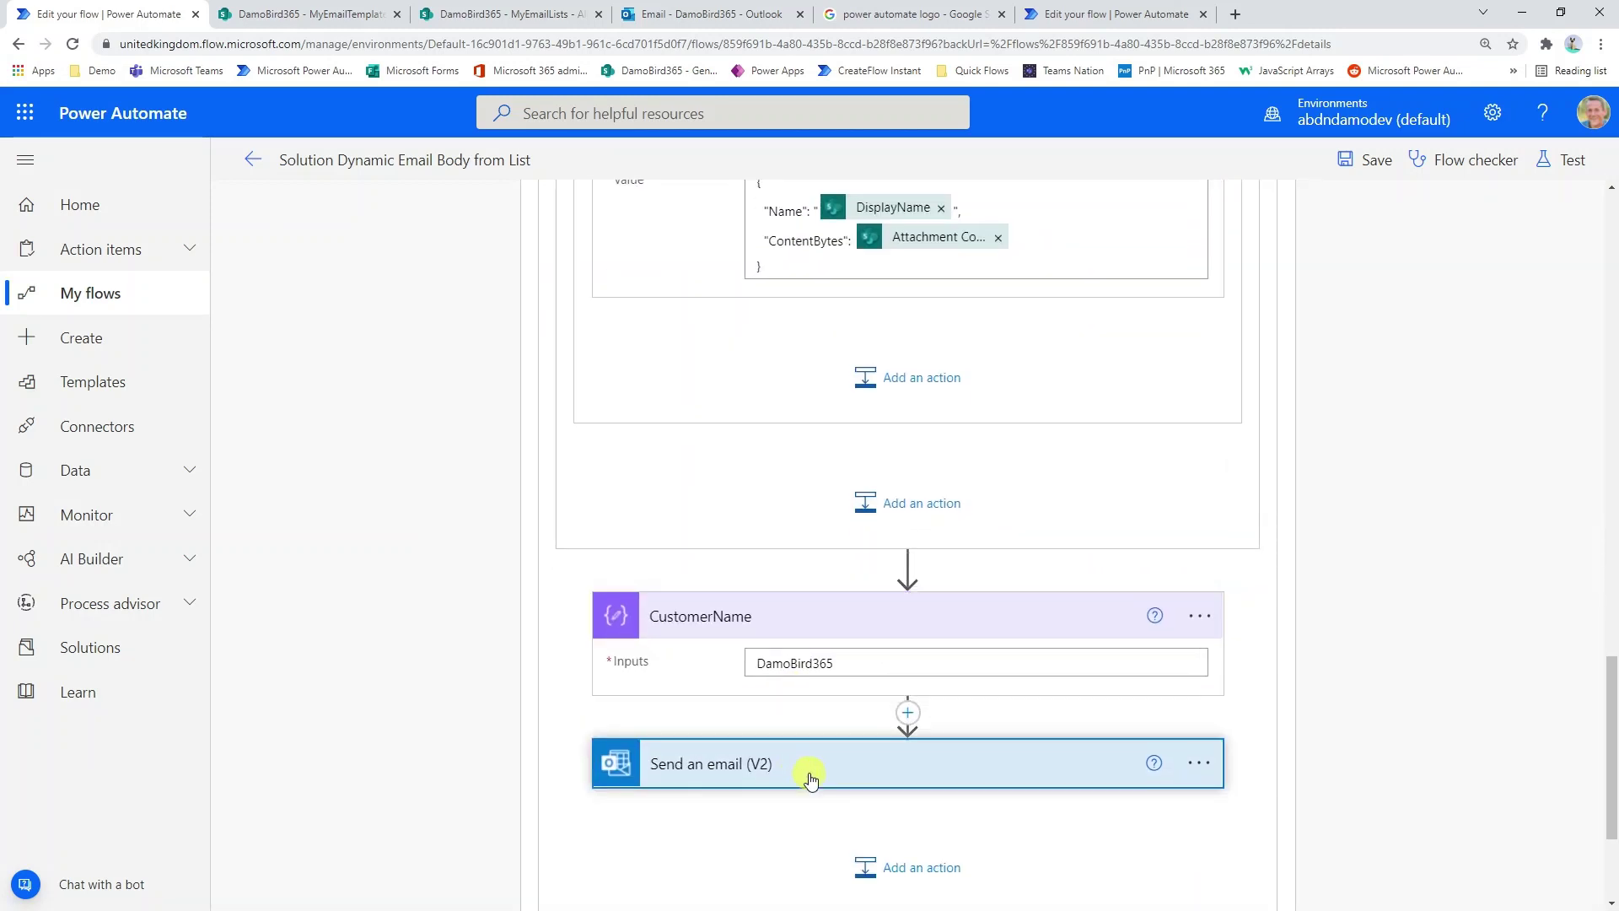
pyautogui.scroll(-3, 800, 366)
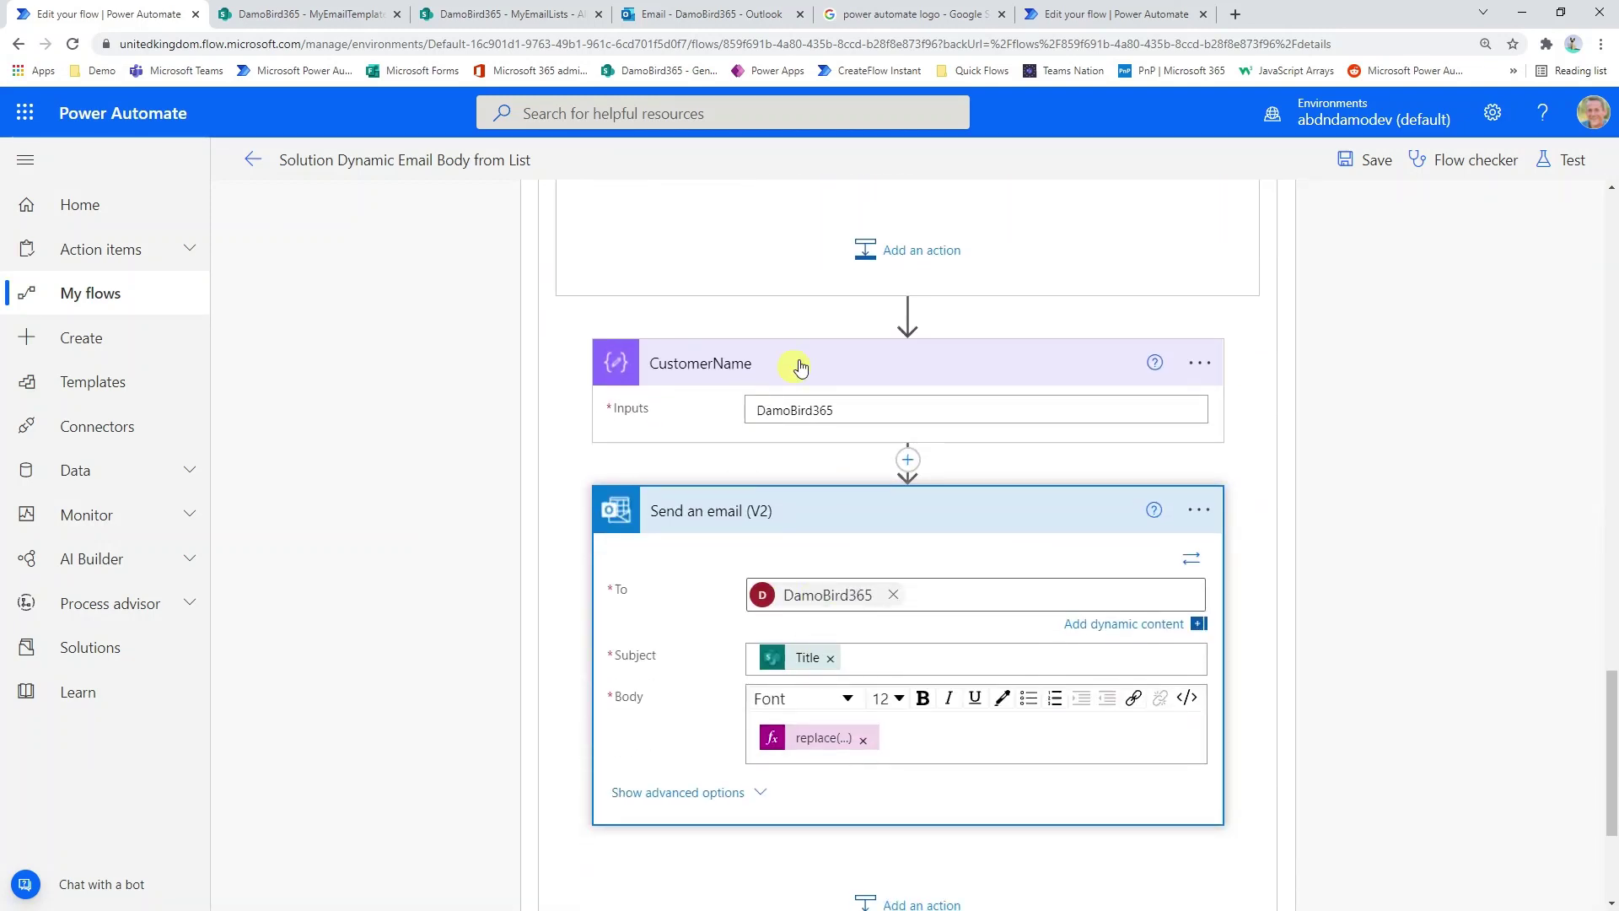
pyautogui.doubleClick(881, 411)
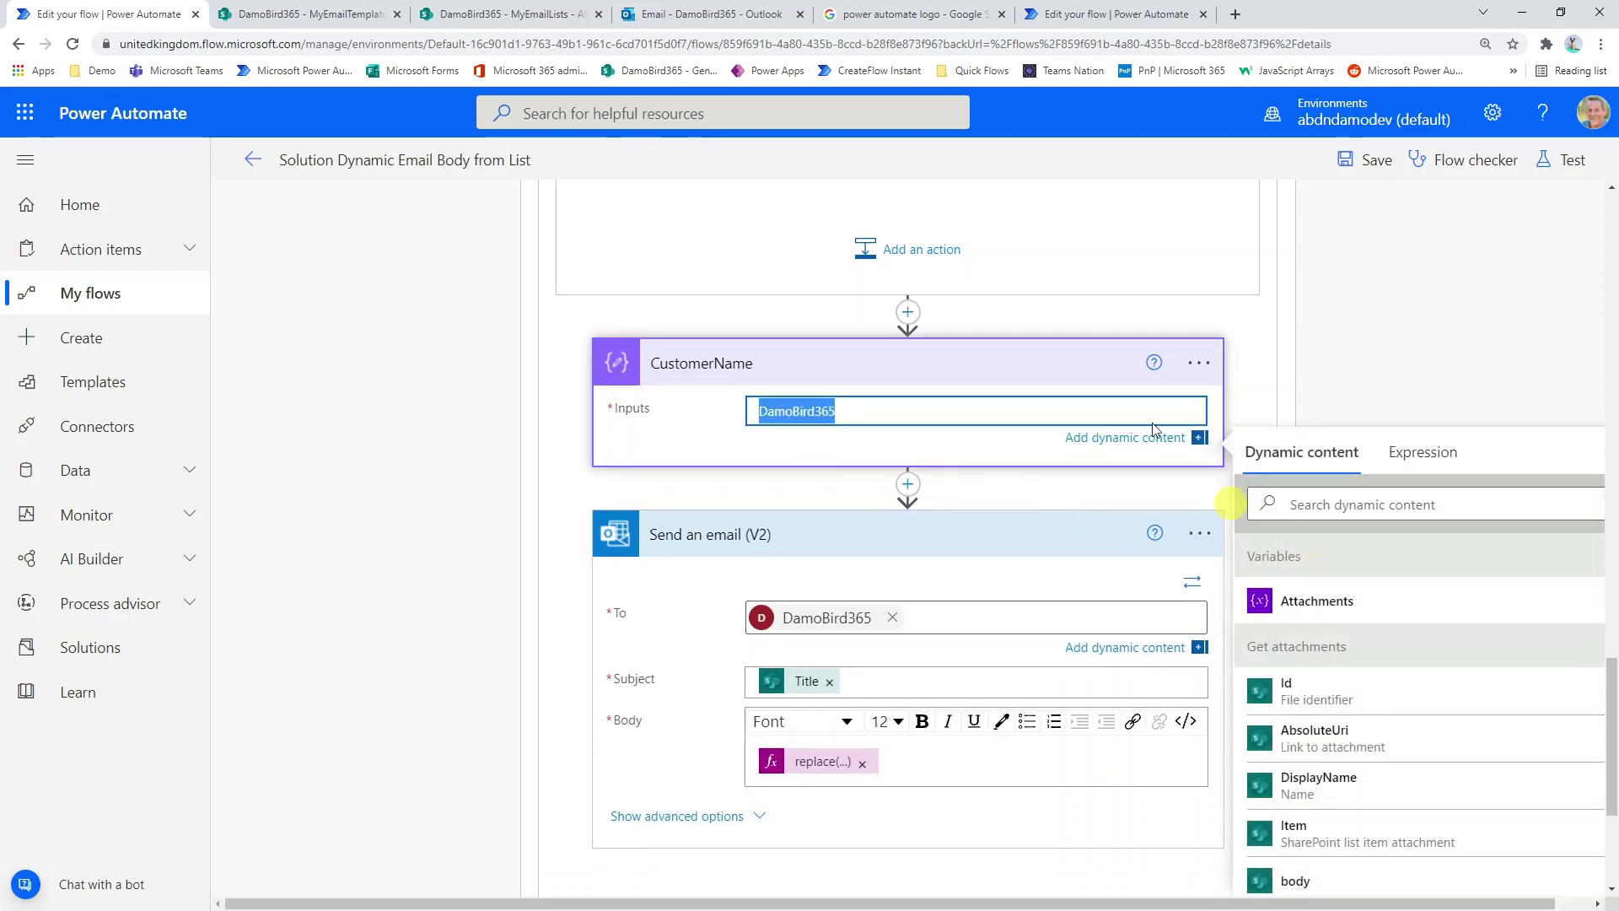
pyautogui.click(531, 10)
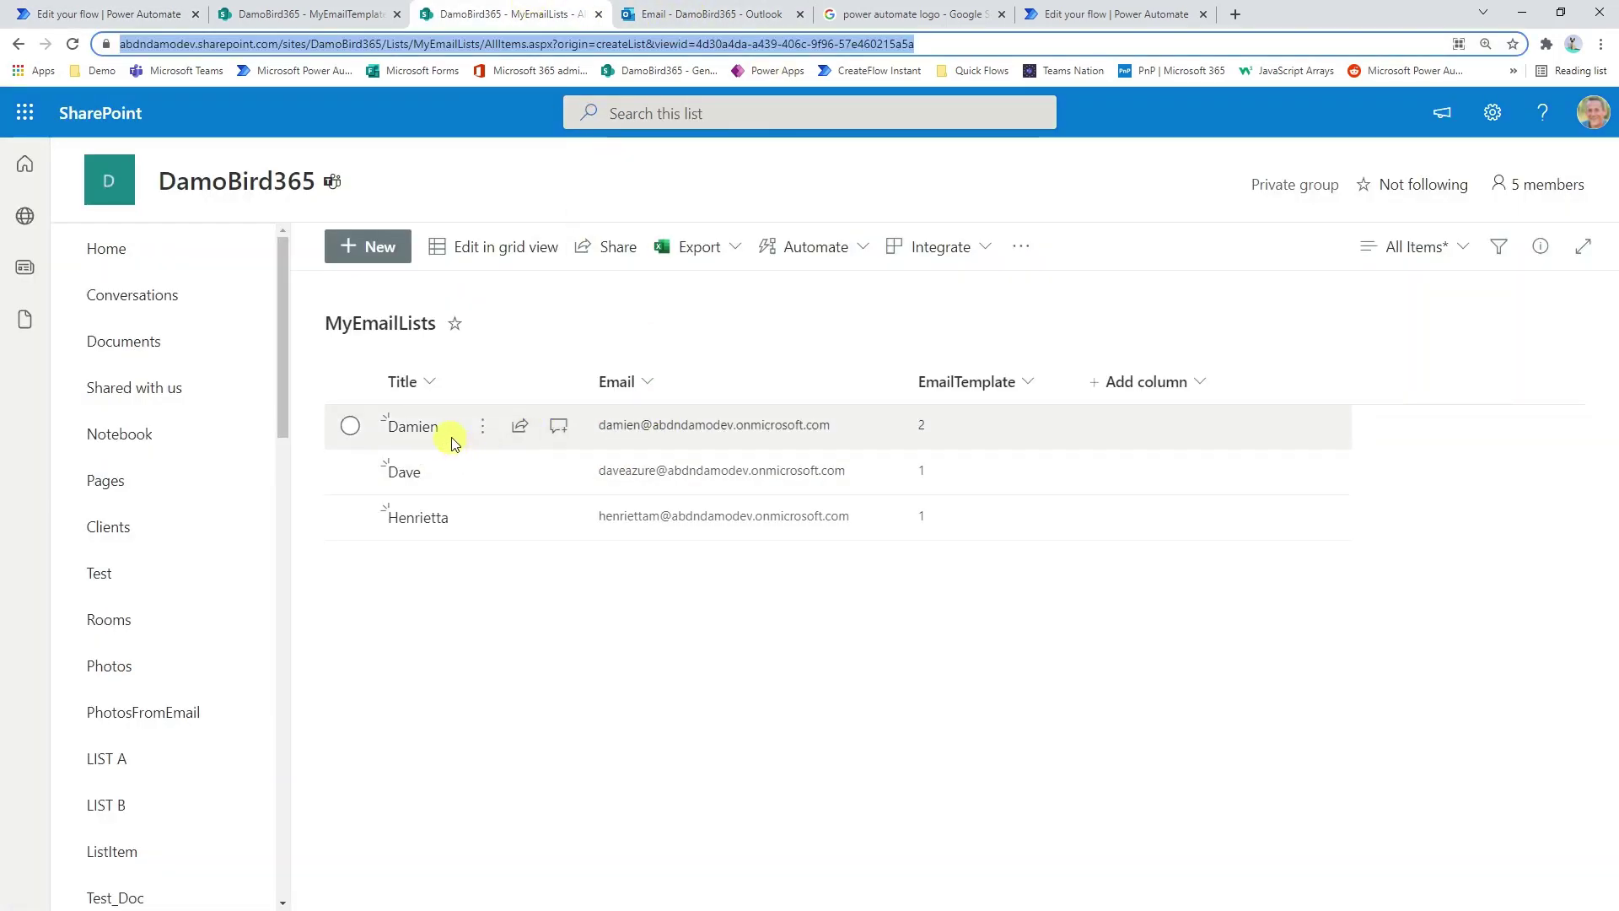
pyautogui.click(105, 14)
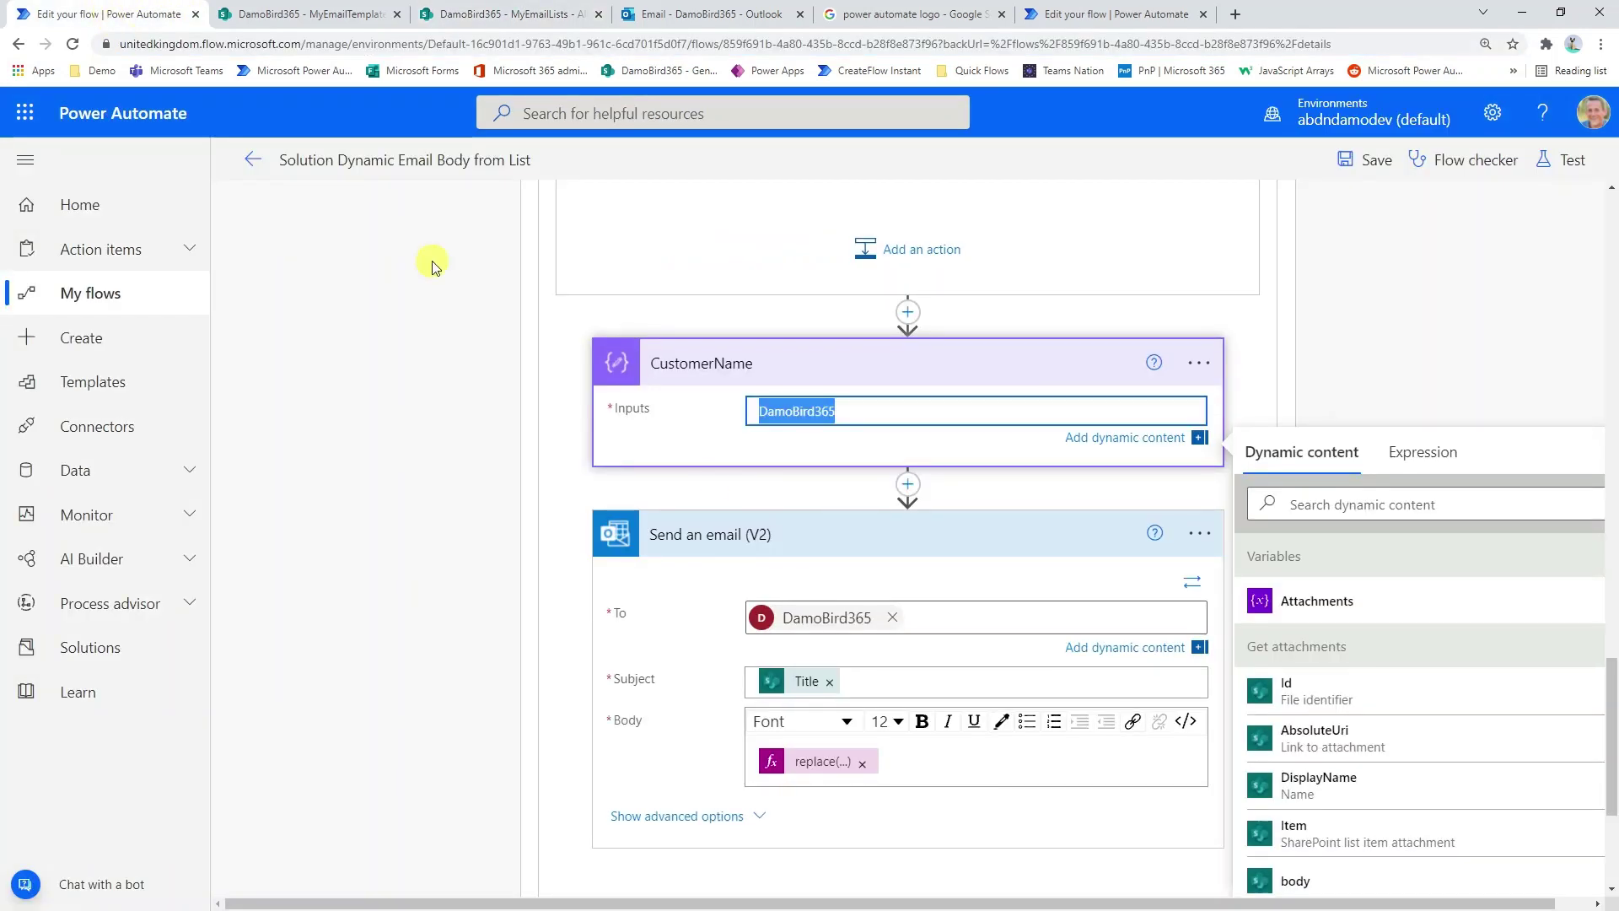
pyautogui.click(1344, 510)
pyautogui.write('title')
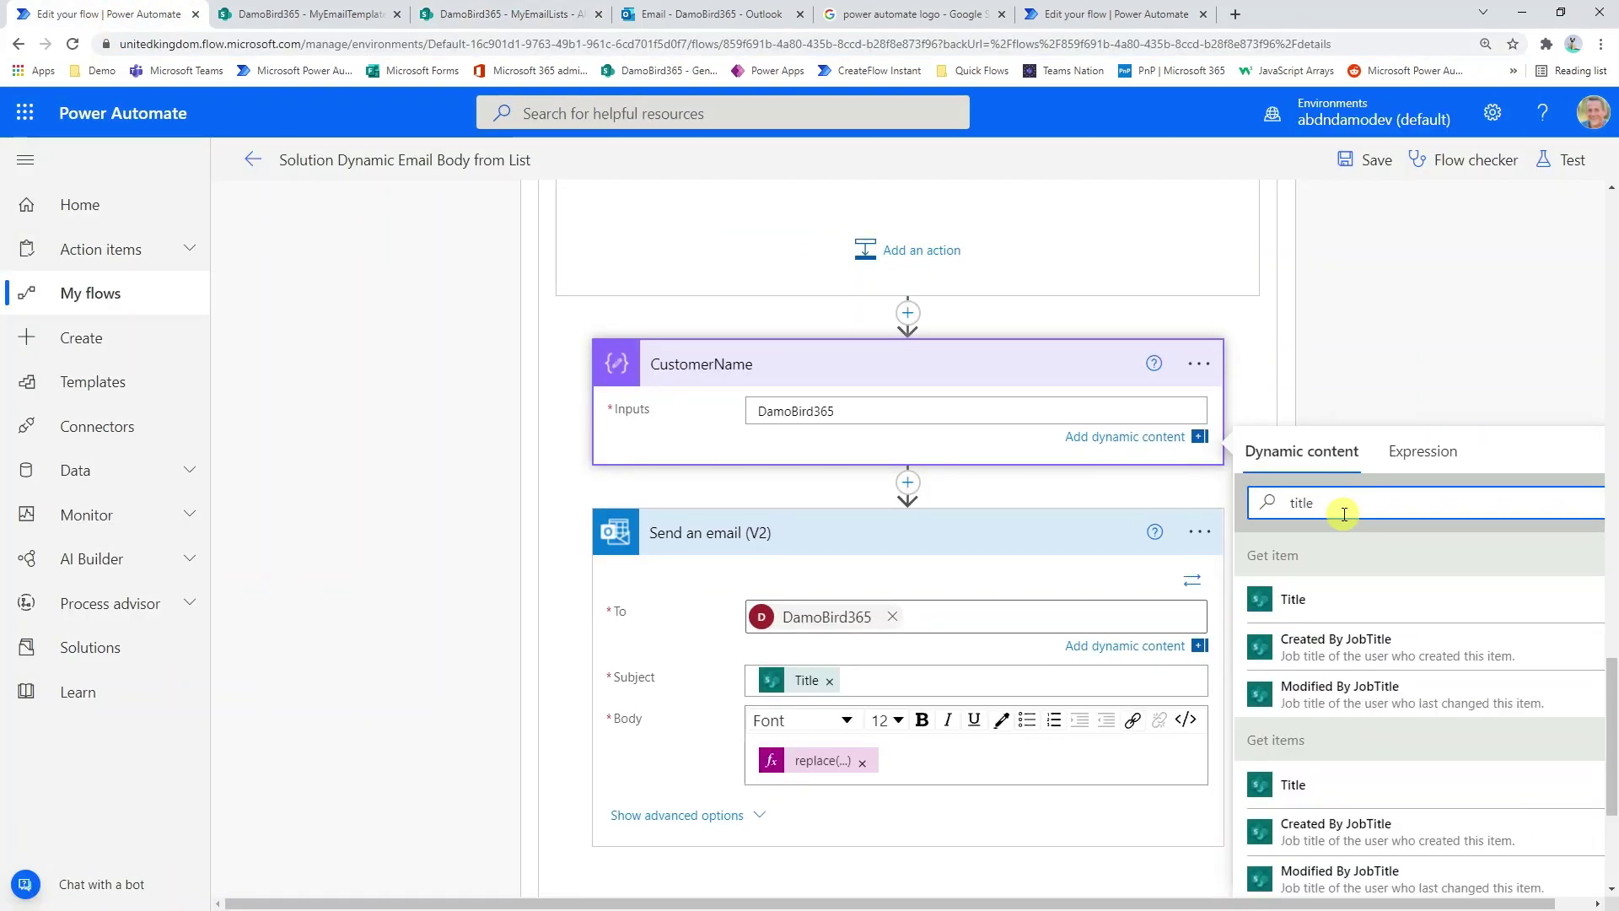
pyautogui.click(1321, 786)
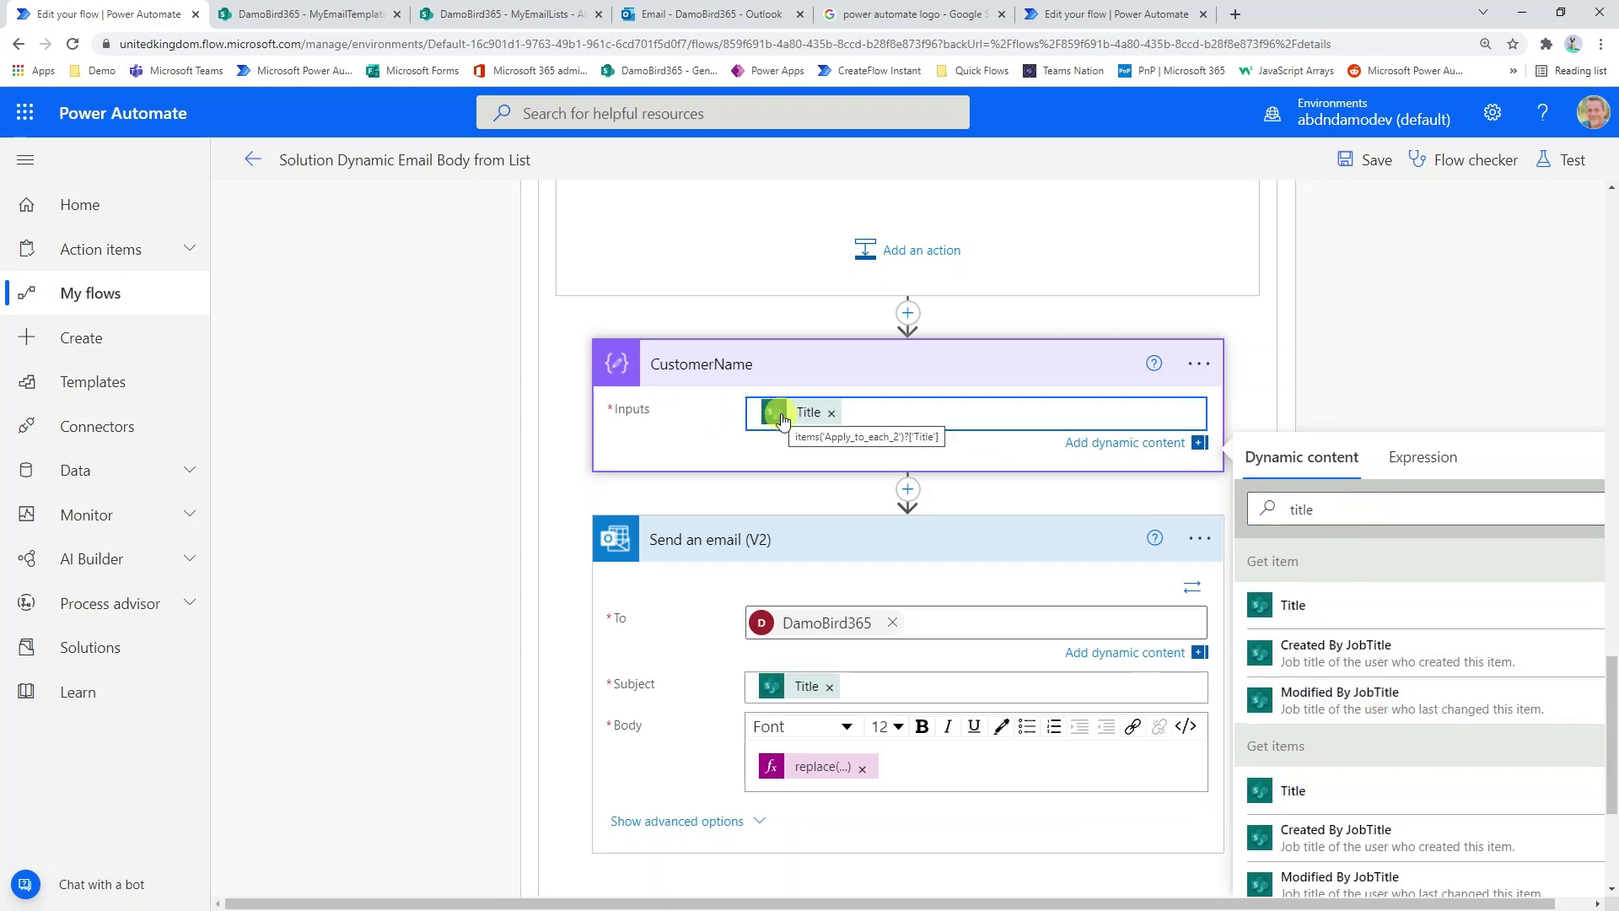
# Replace the fixed email recipient with each list item's Email dynamic content
pyautogui.click(891, 622)
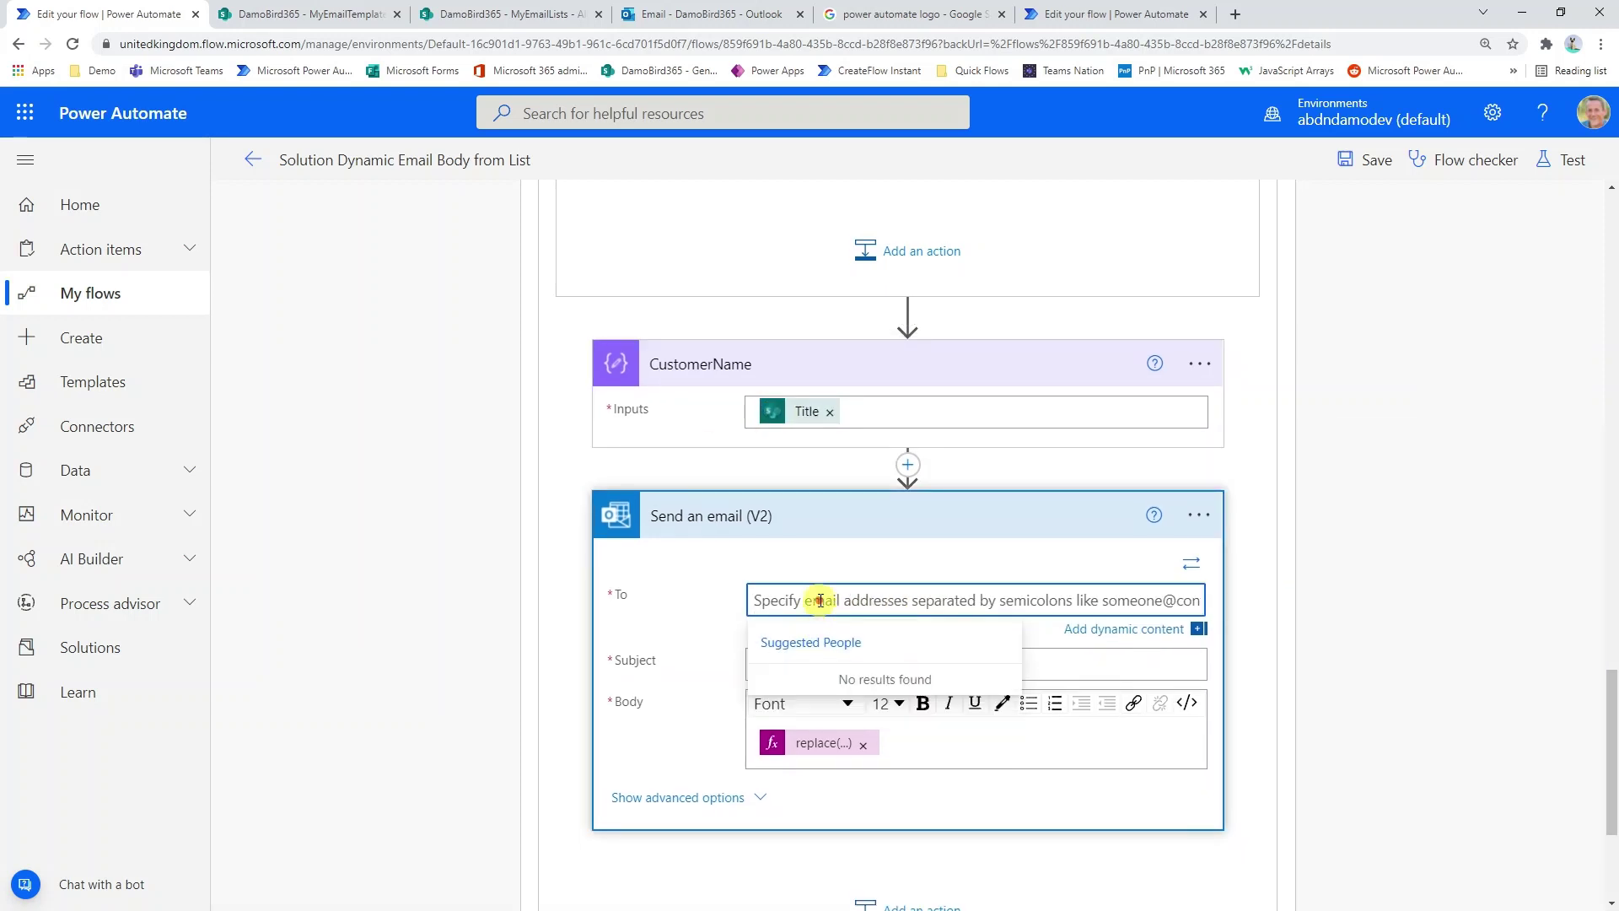
pyautogui.click(1134, 629)
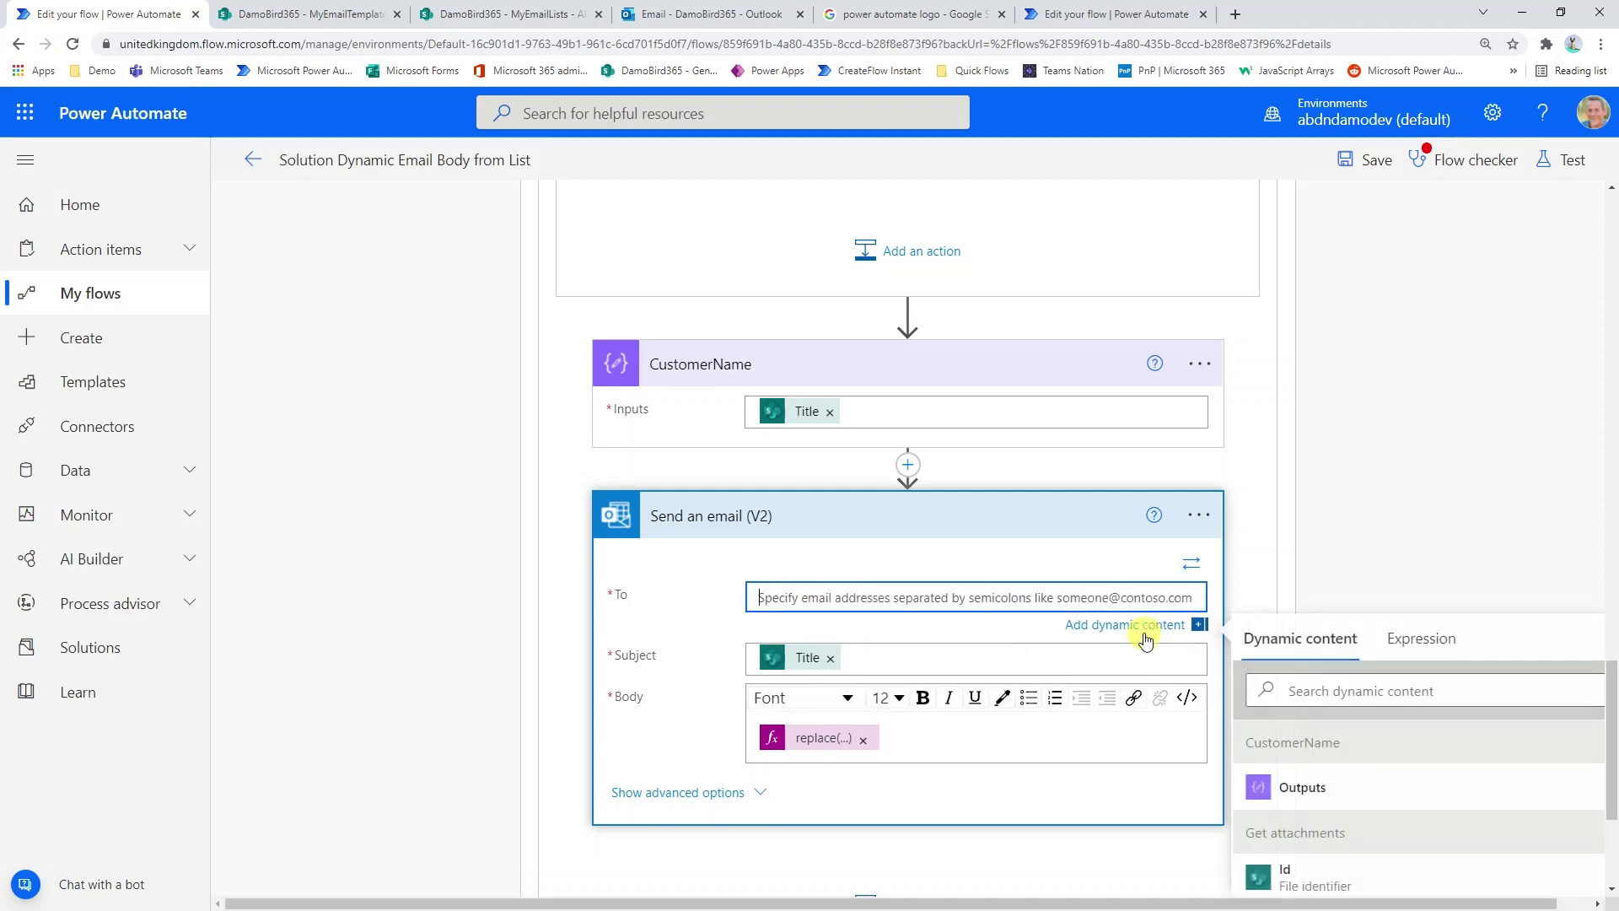
pyautogui.click(1350, 691)
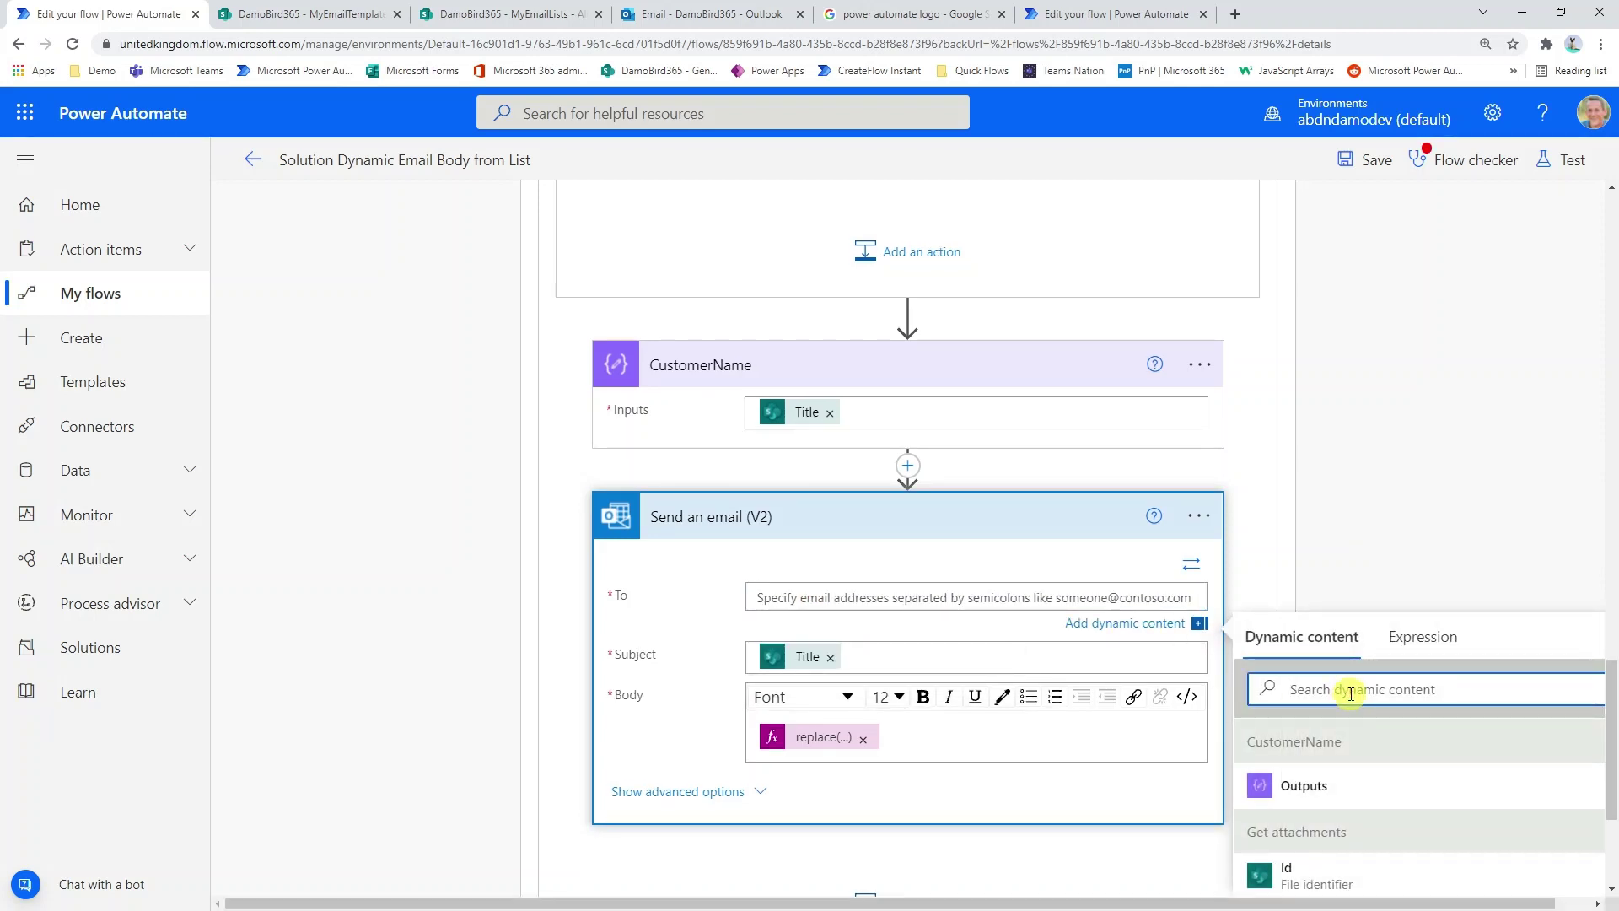
pyautogui.click(523, 15)
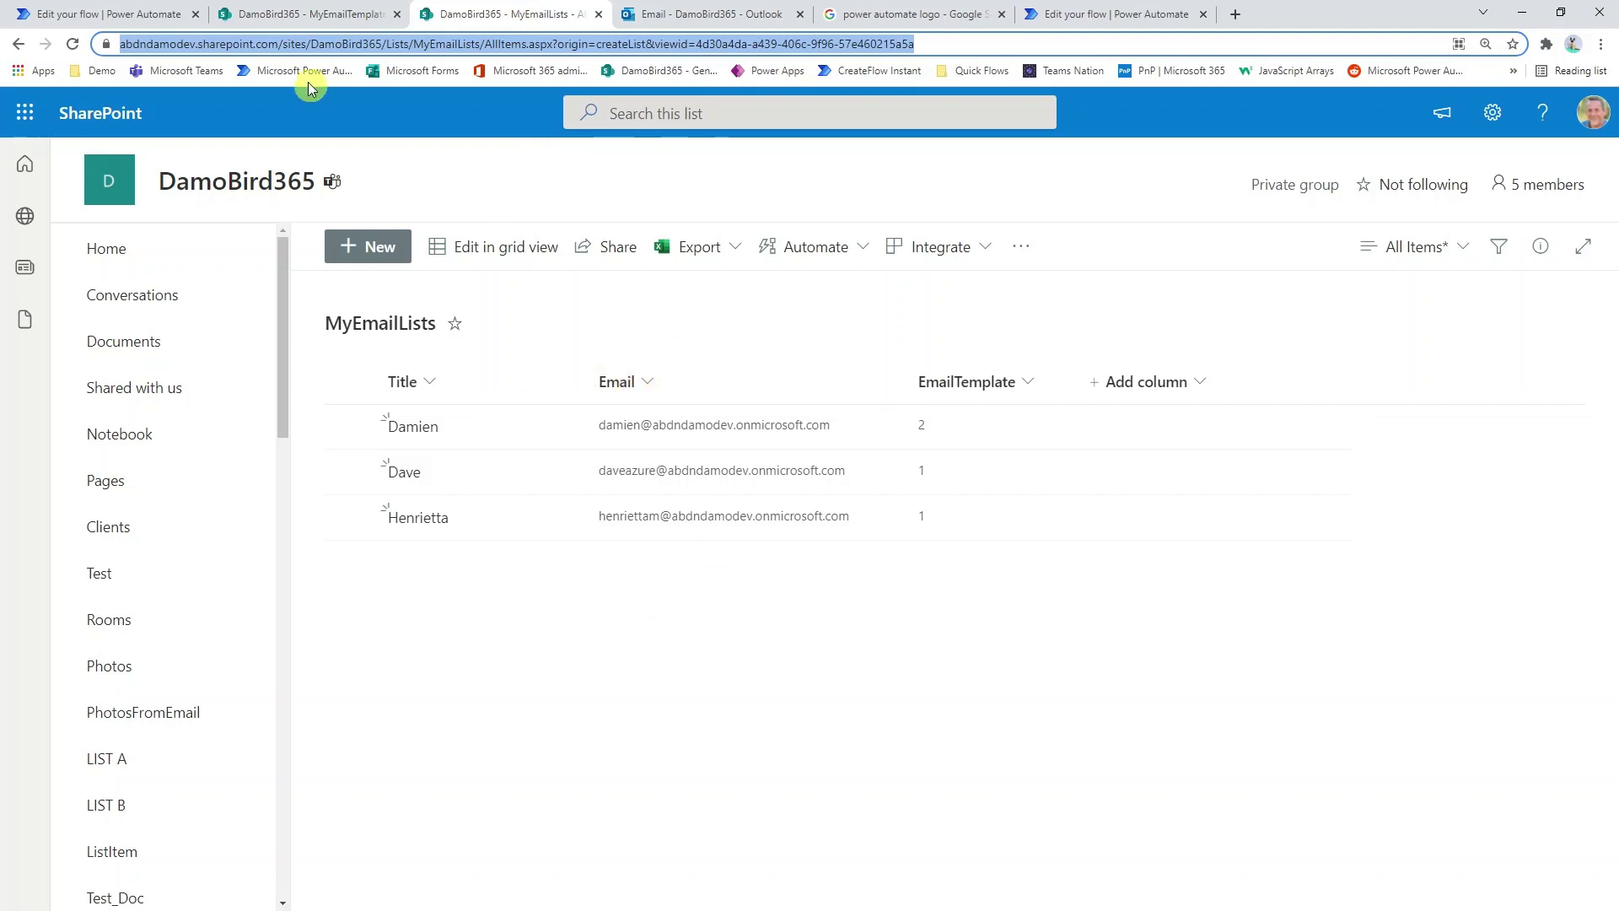
pyautogui.click(119, 15)
pyautogui.write('email')
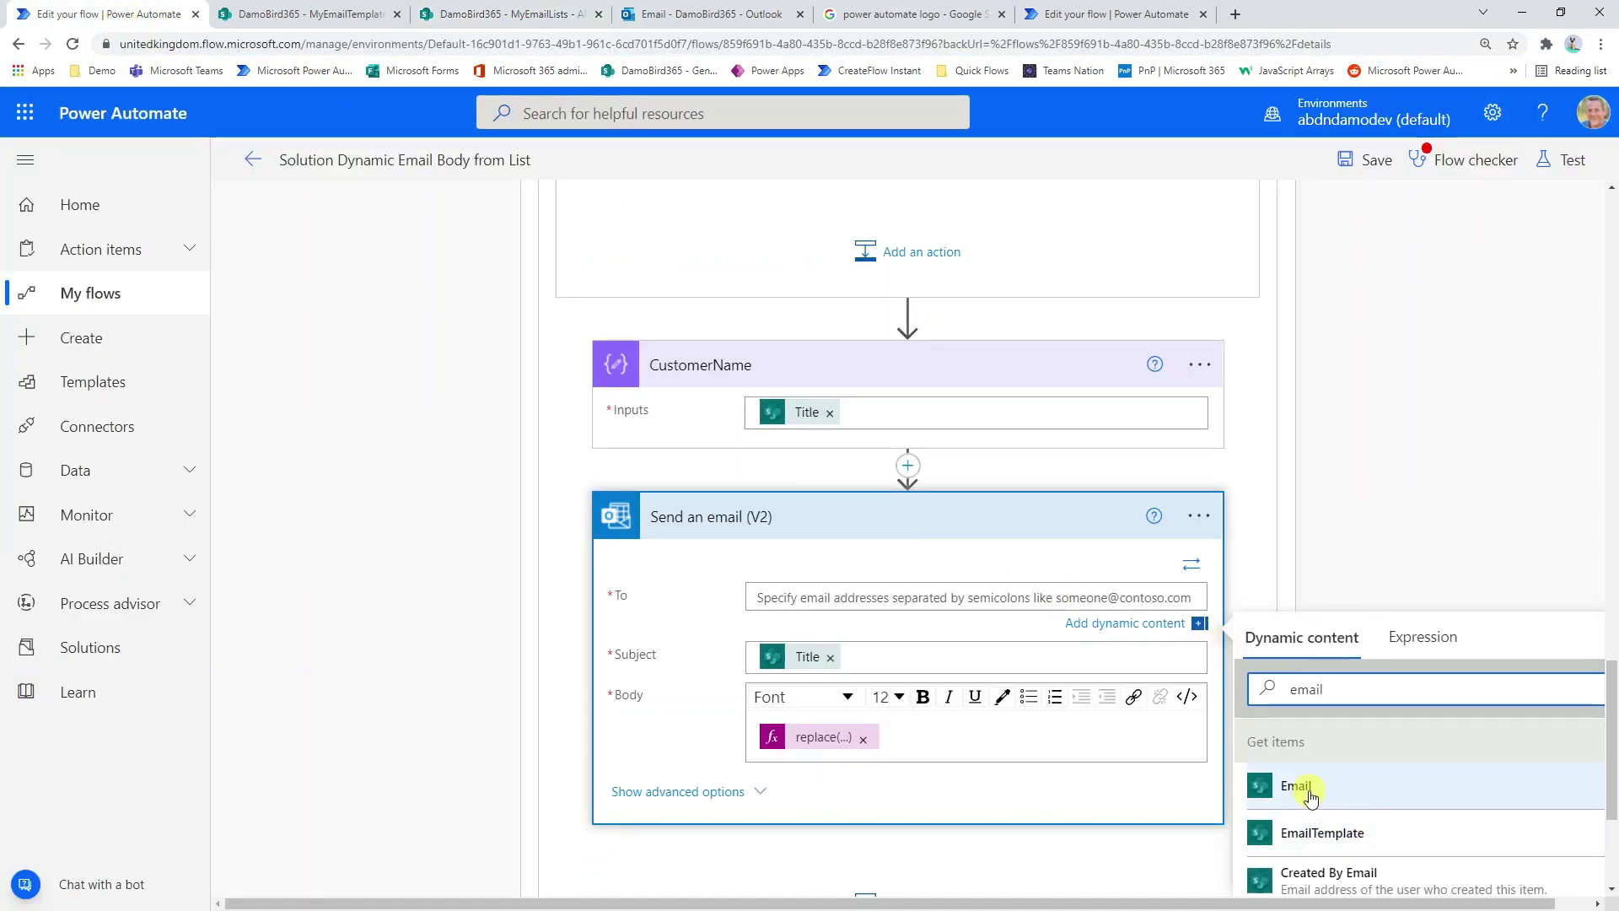
pyautogui.click(1310, 793)
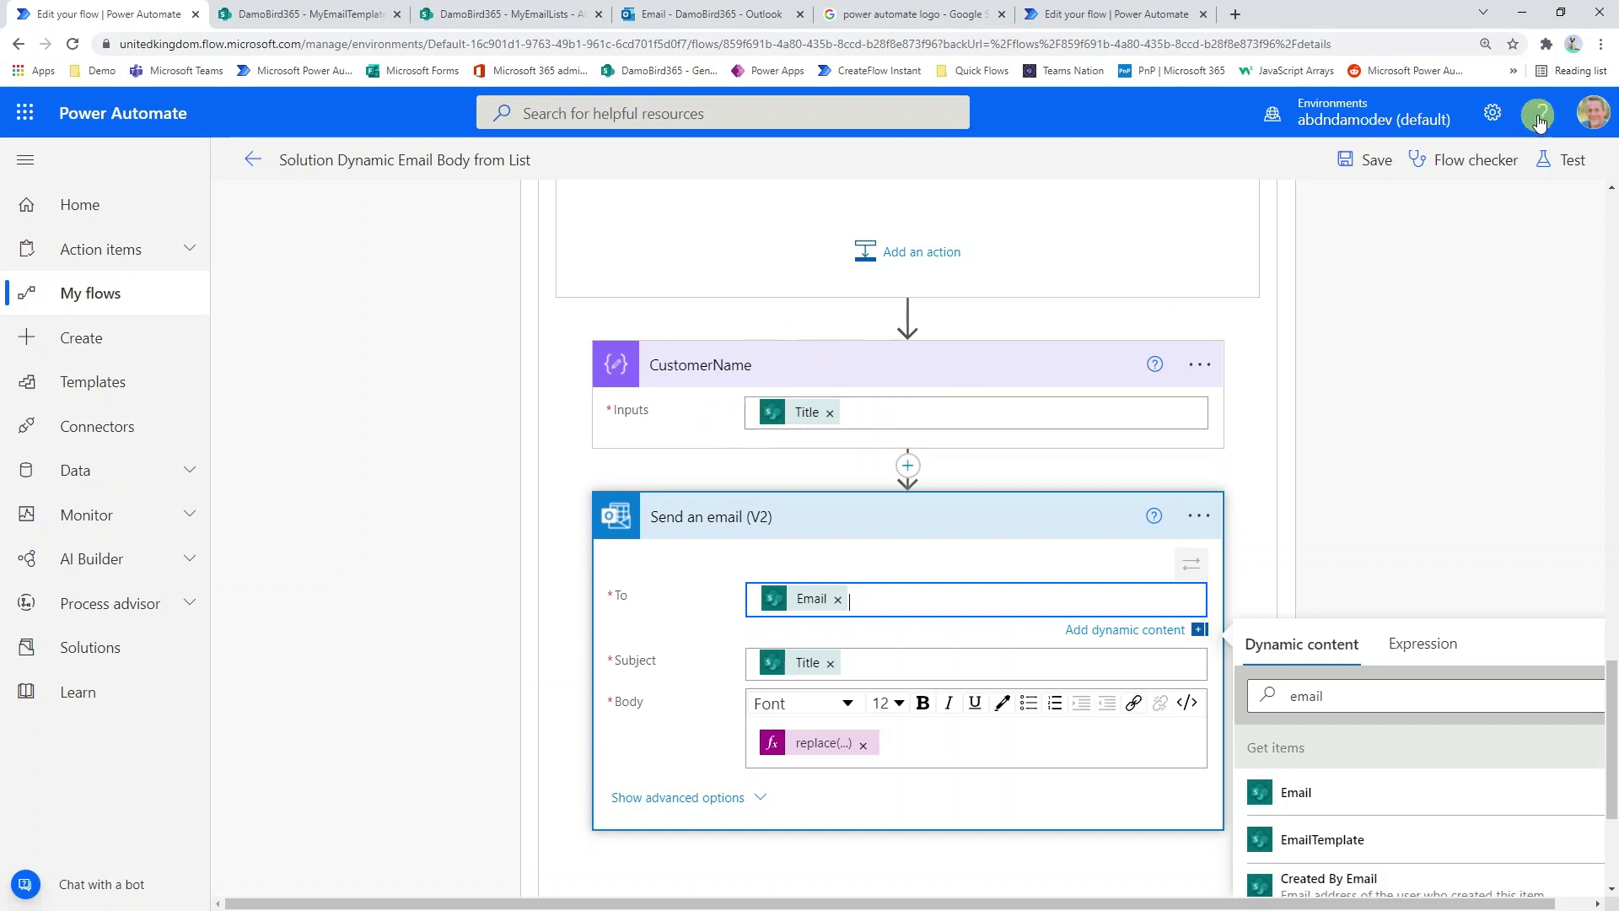
# Save the flow, run a manual test, and watch the run complete successfully
pyautogui.click(1359, 162)
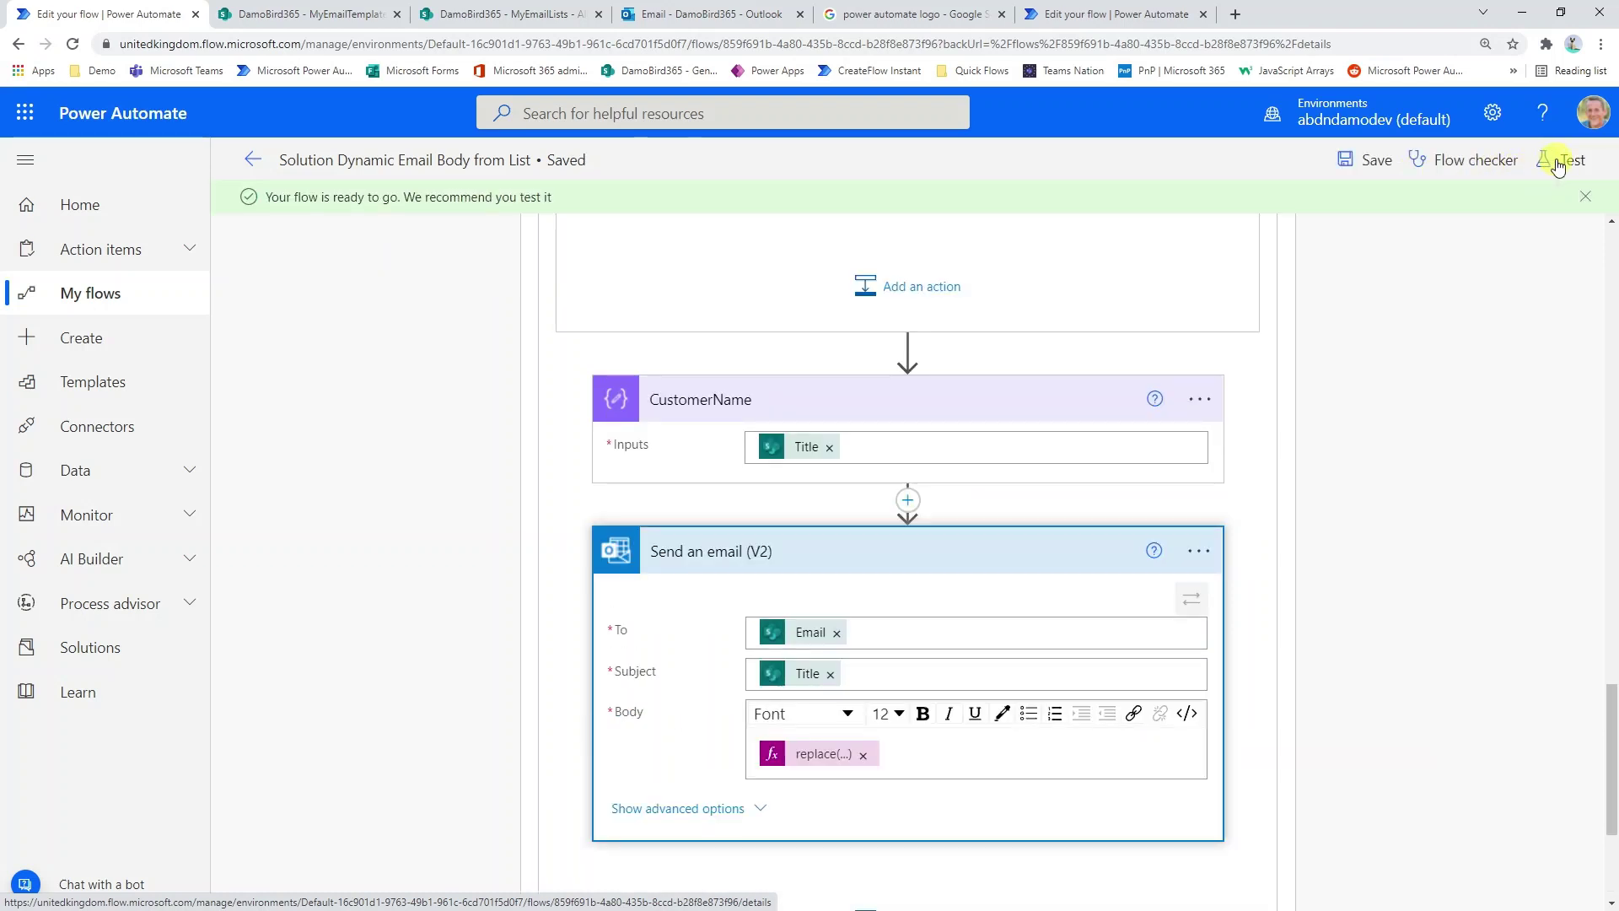
pyautogui.click(1558, 167)
pyautogui.click(506, 14)
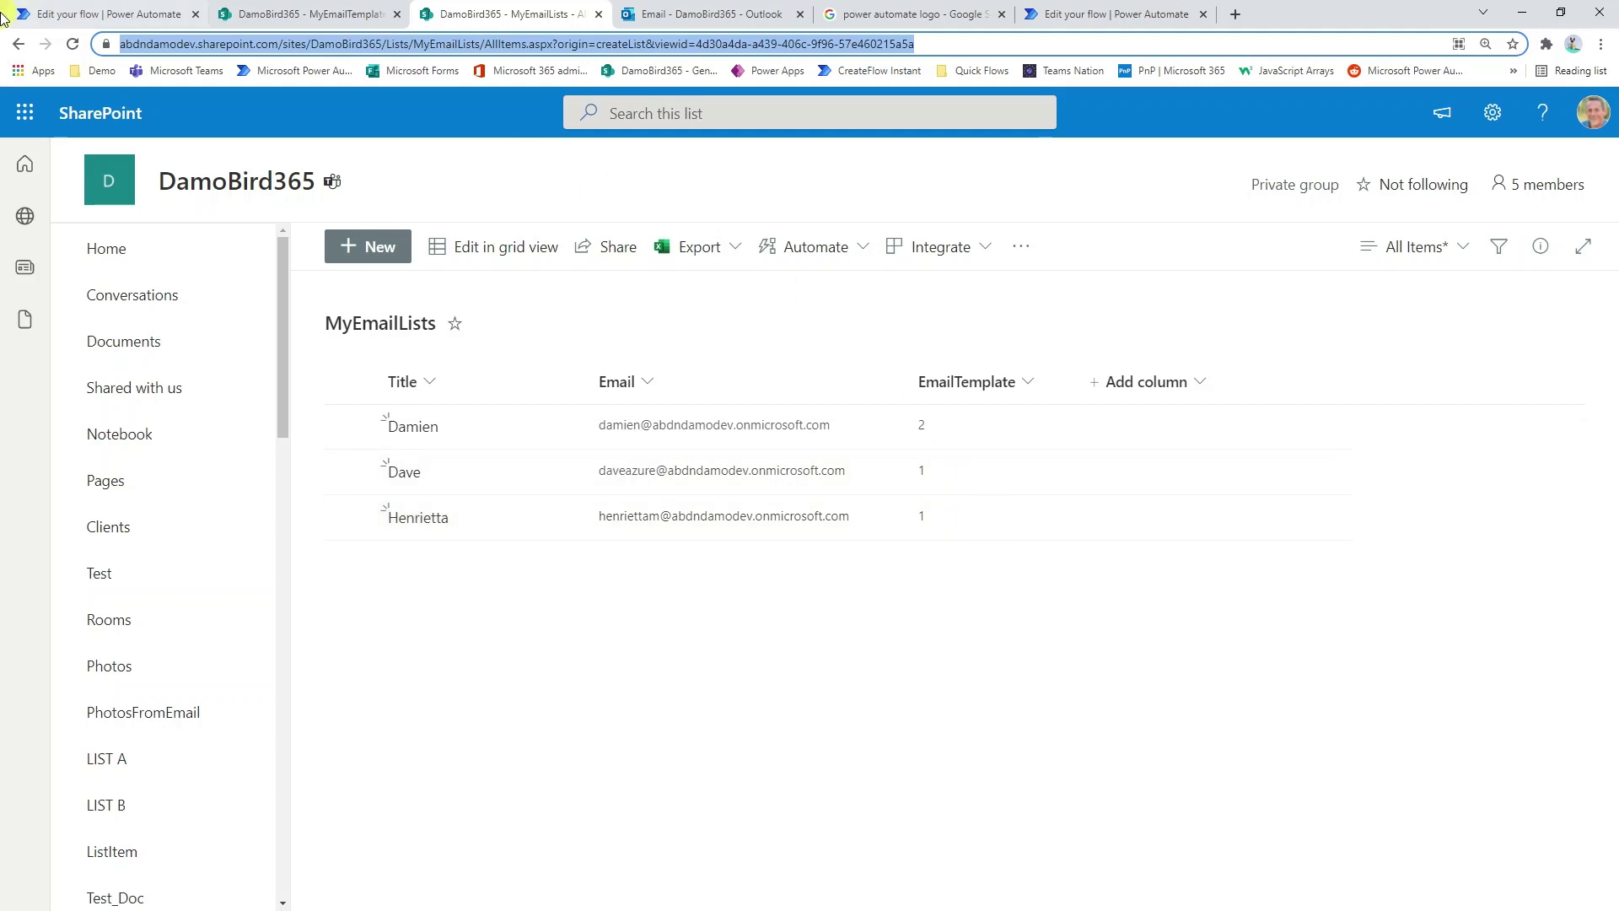
pyautogui.click(93, 15)
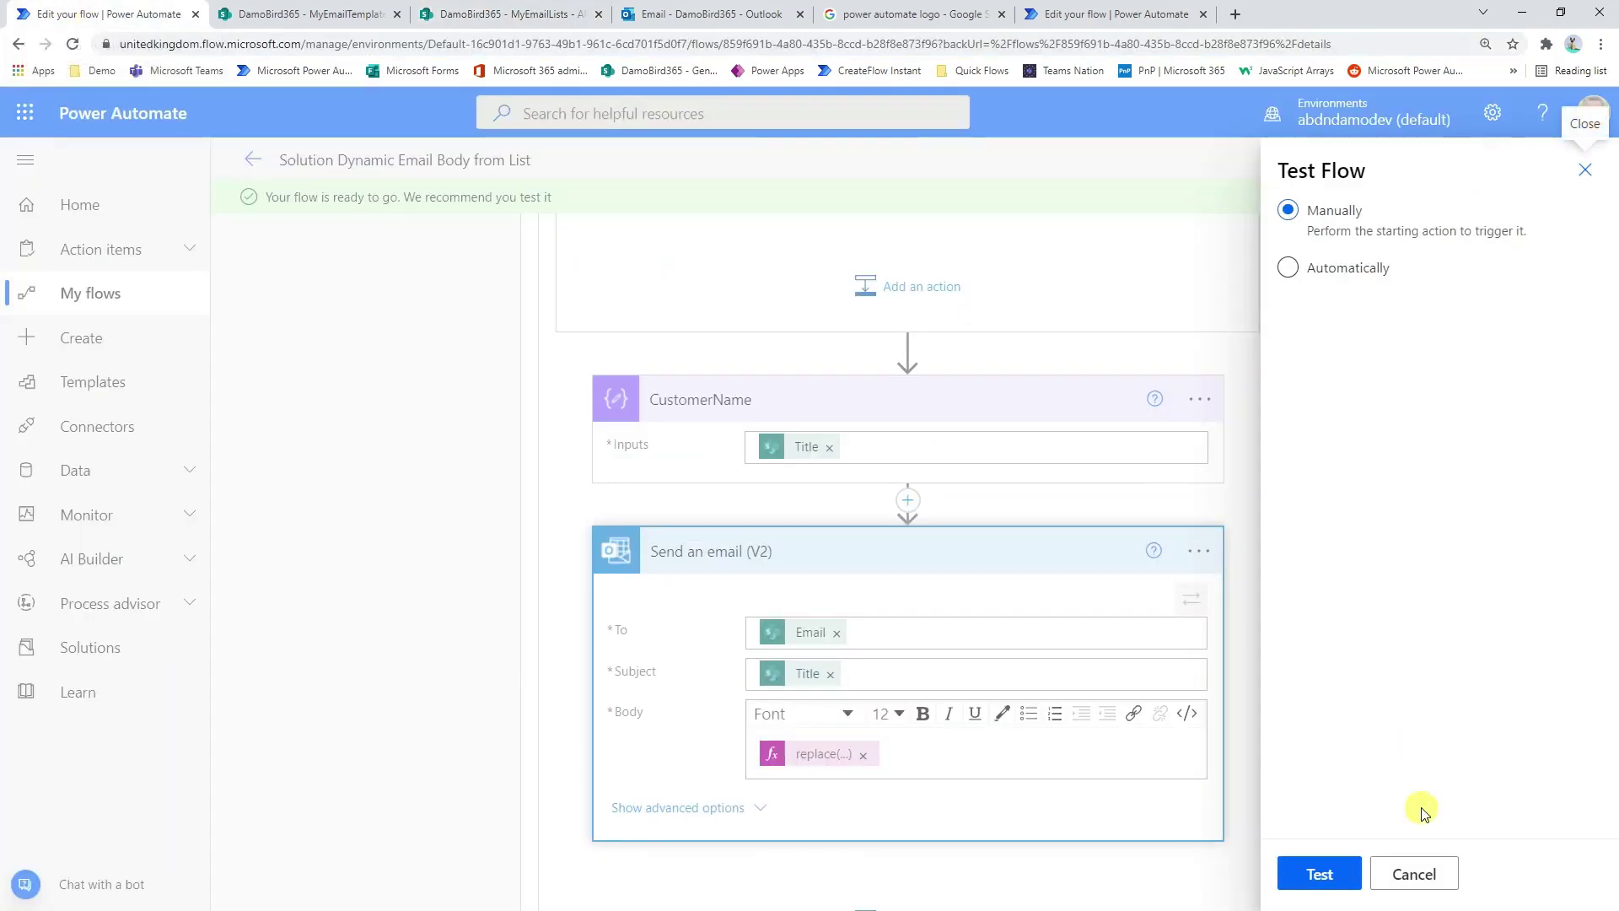
pyautogui.click(1347, 890)
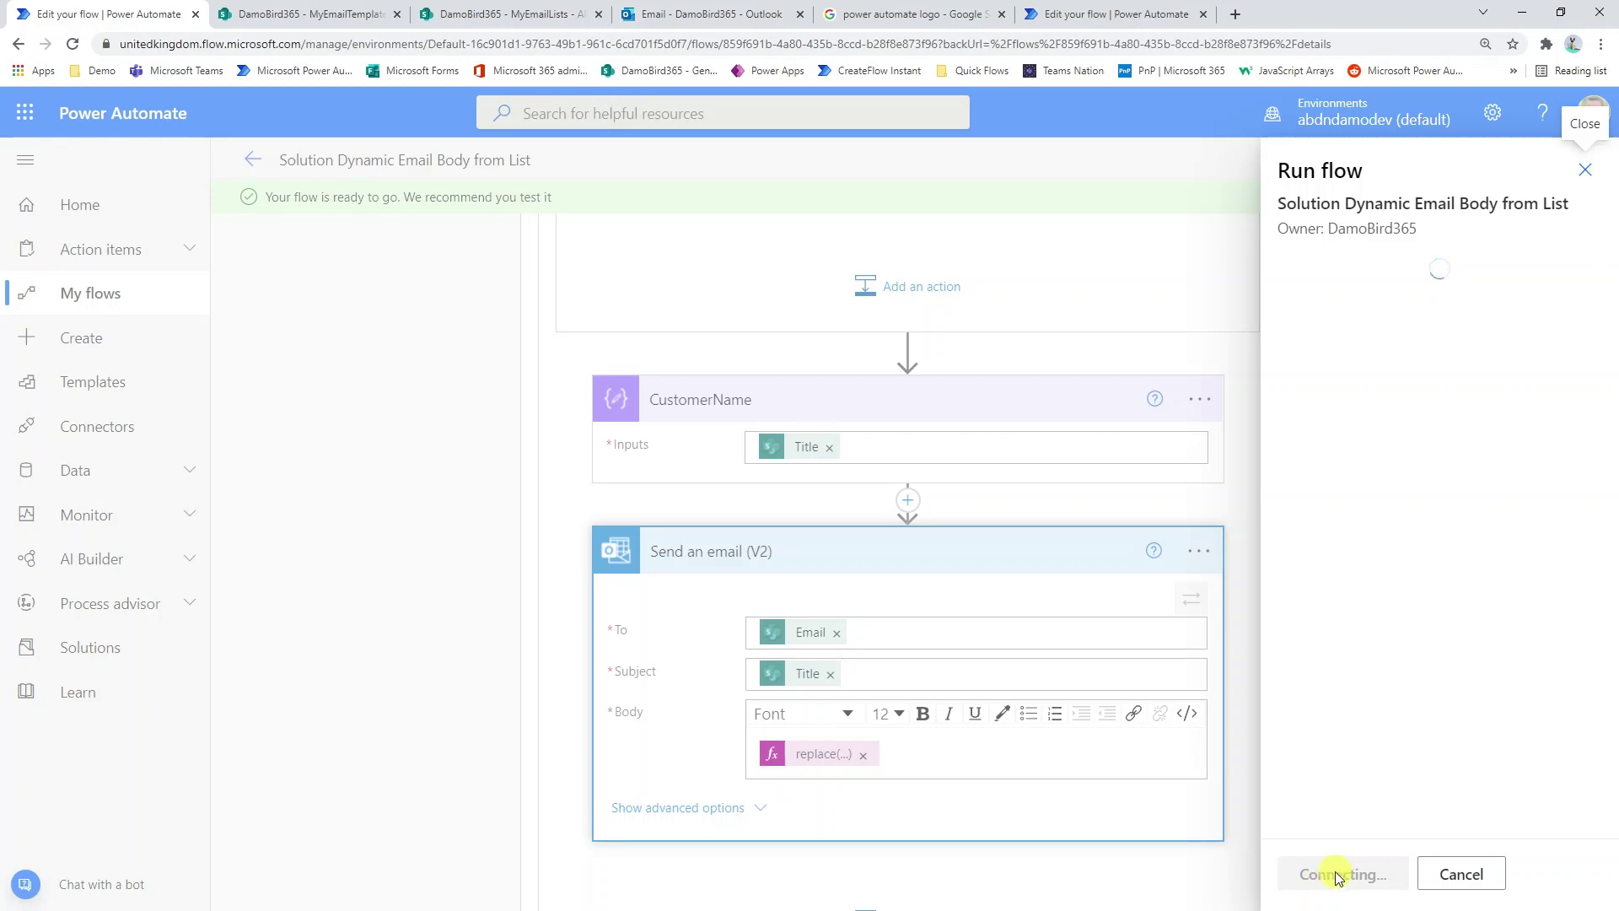
pyautogui.click(1336, 875)
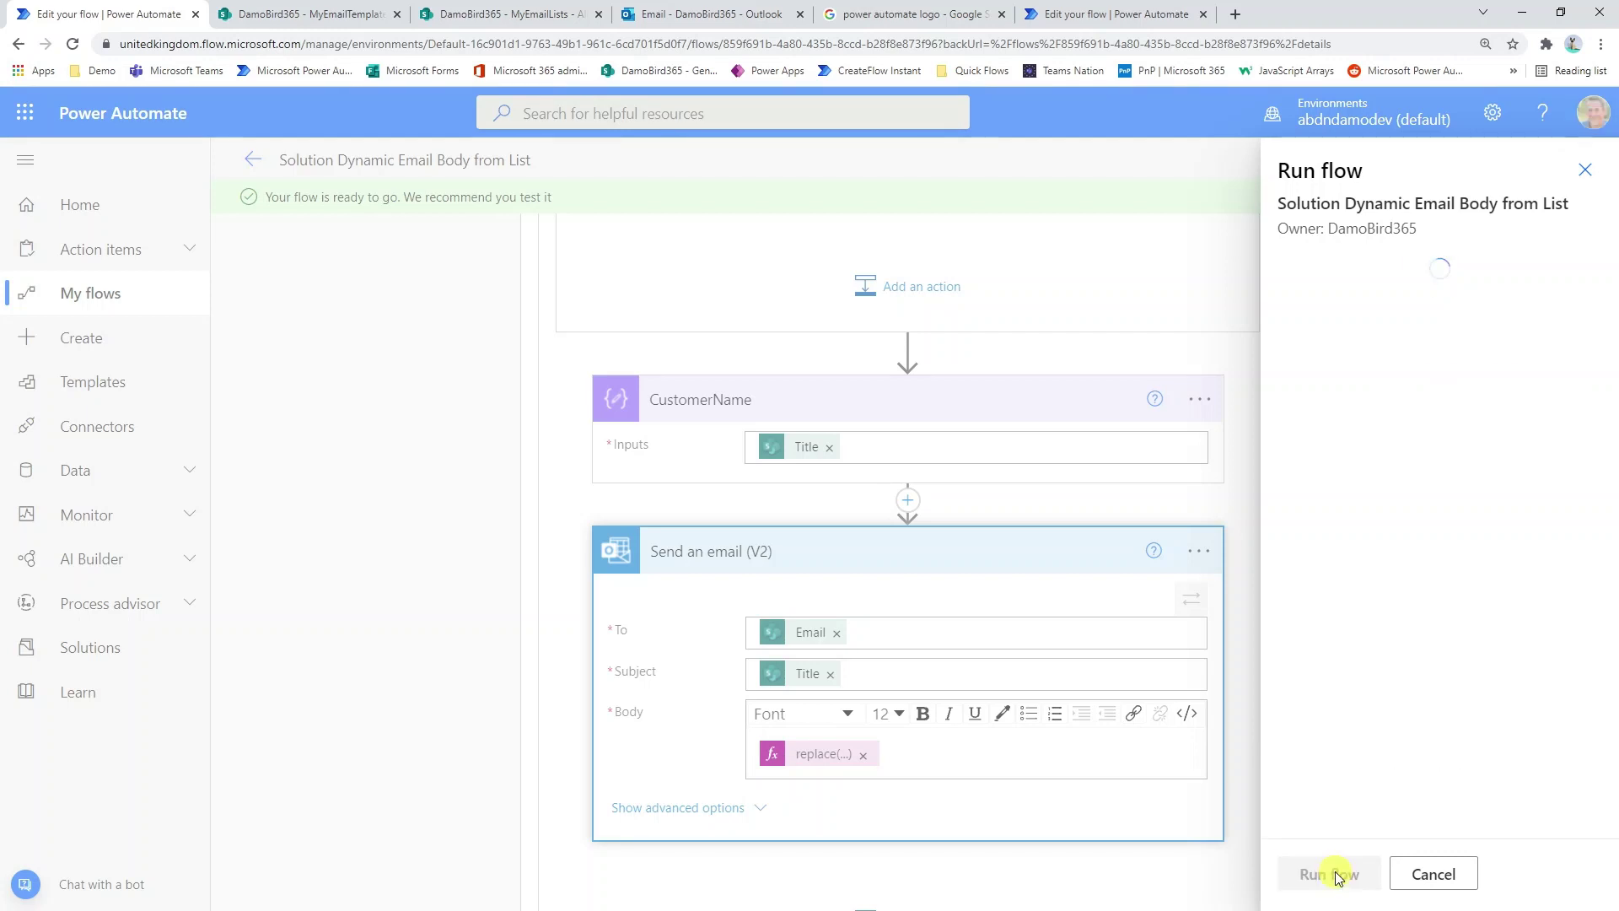
pyautogui.click(1336, 877)
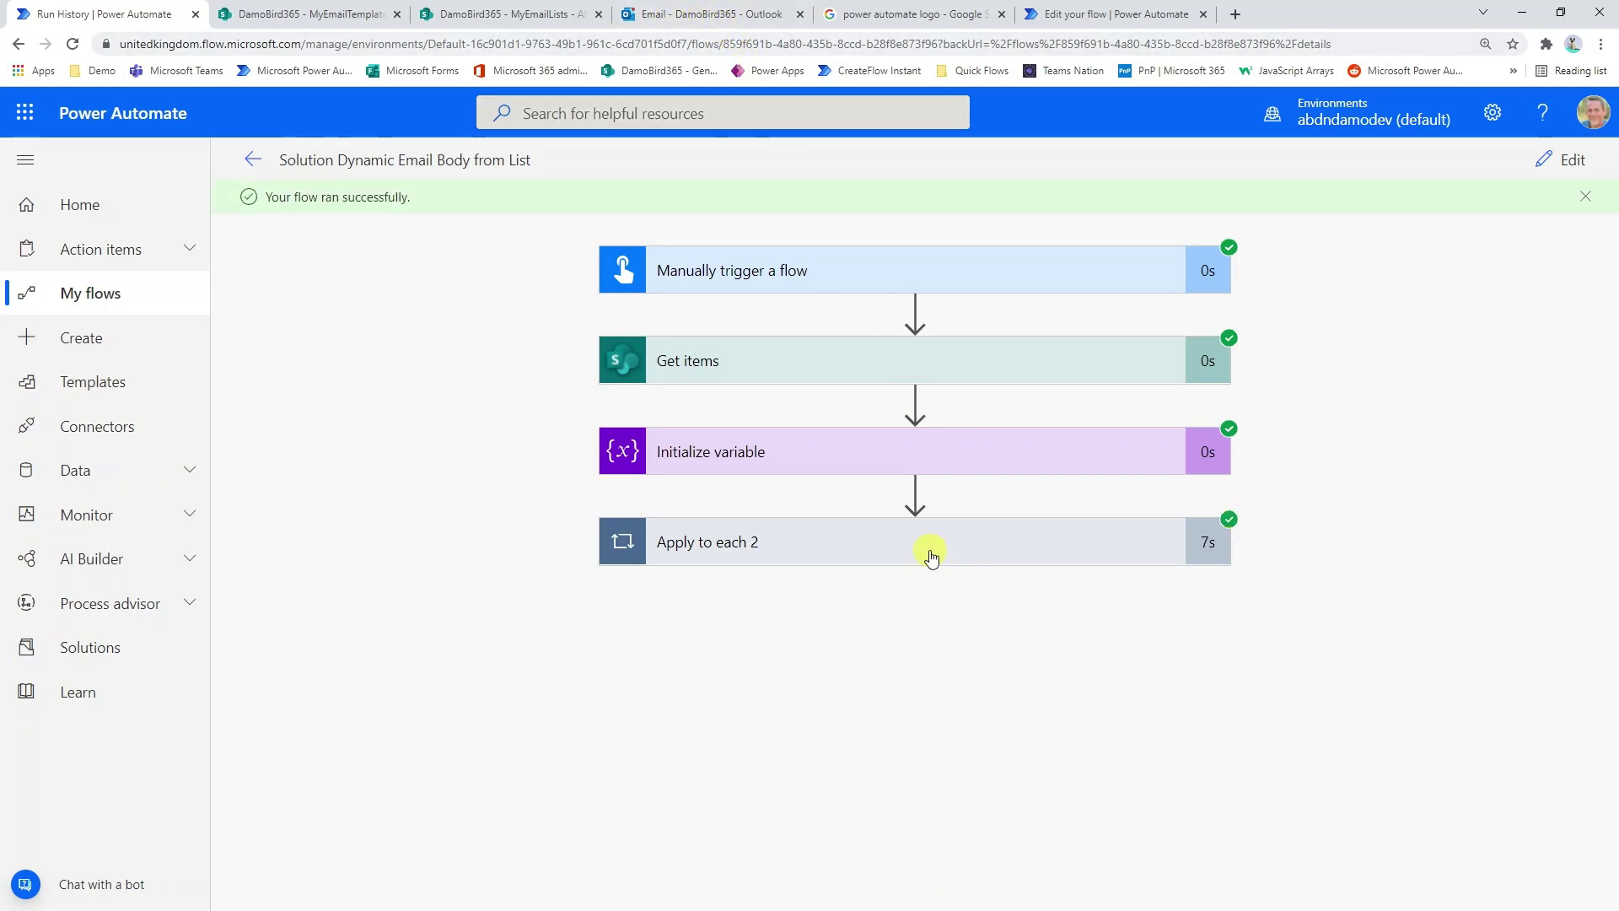
pyautogui.click(667, 15)
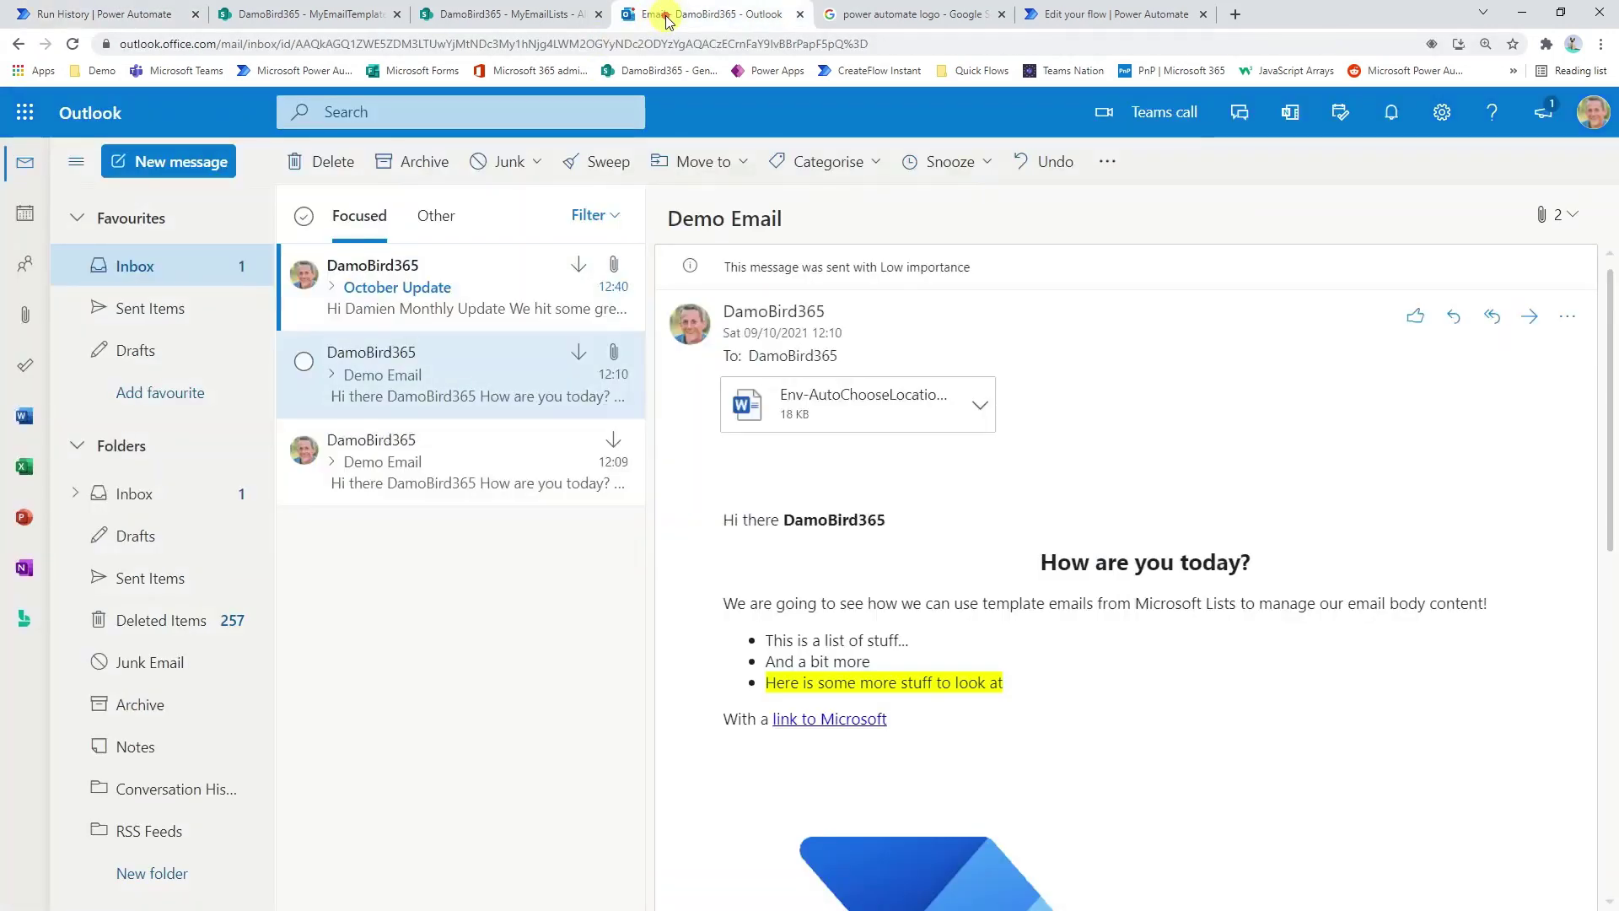
# Open the received October Update email and review its October Figures.xlsx and October Update.docx attachments
pyautogui.click(430, 310)
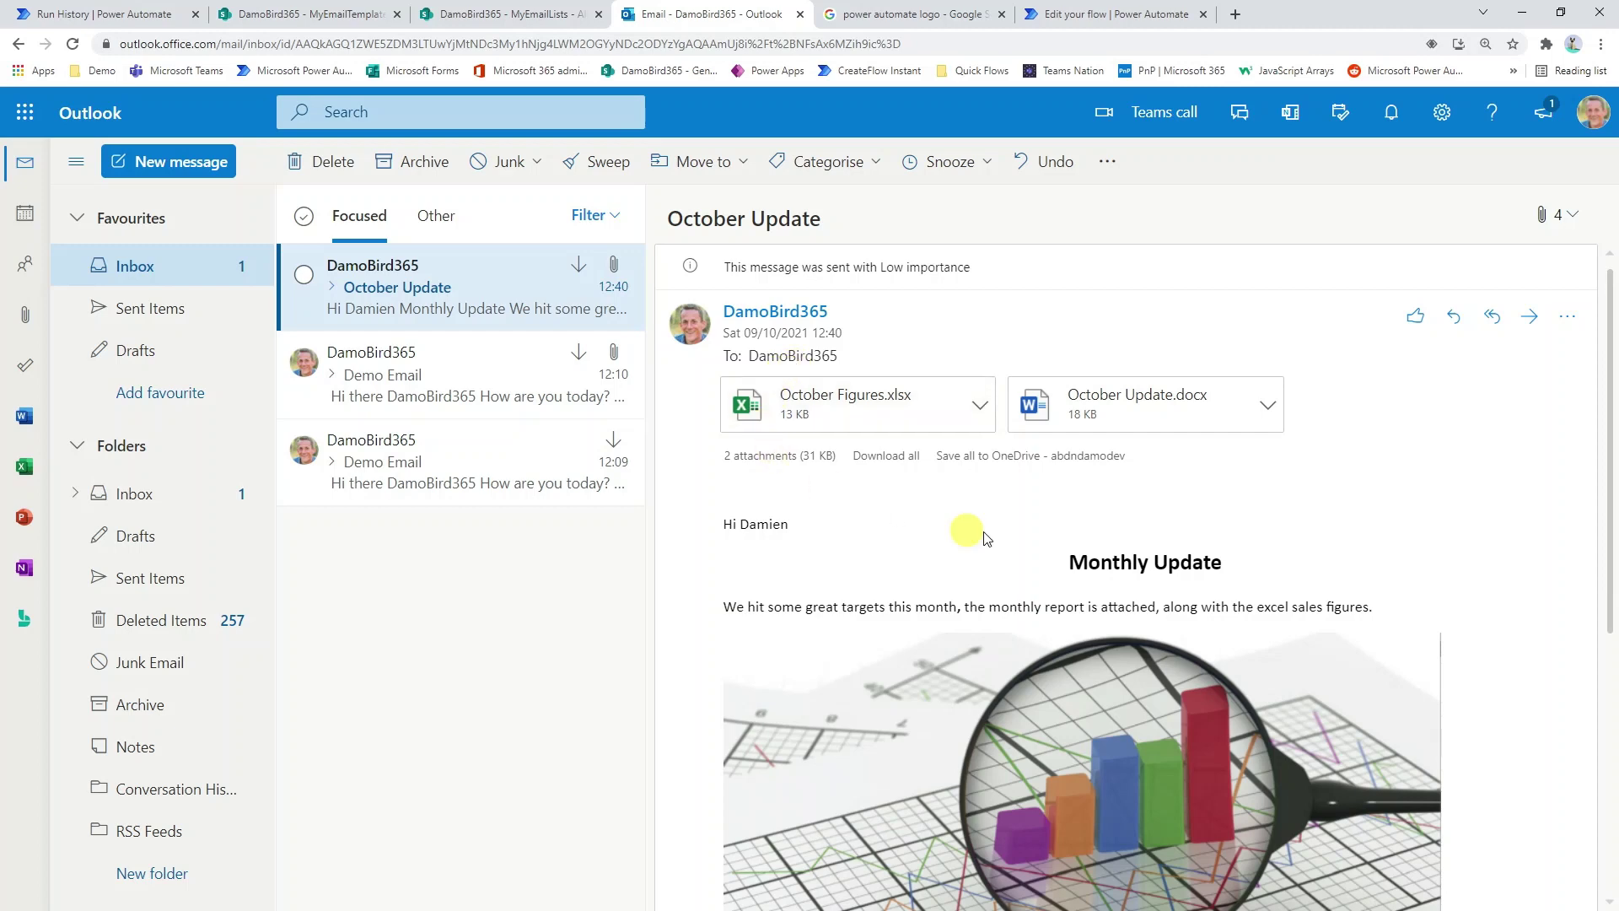
pyautogui.scroll(-2, 1092, 553)
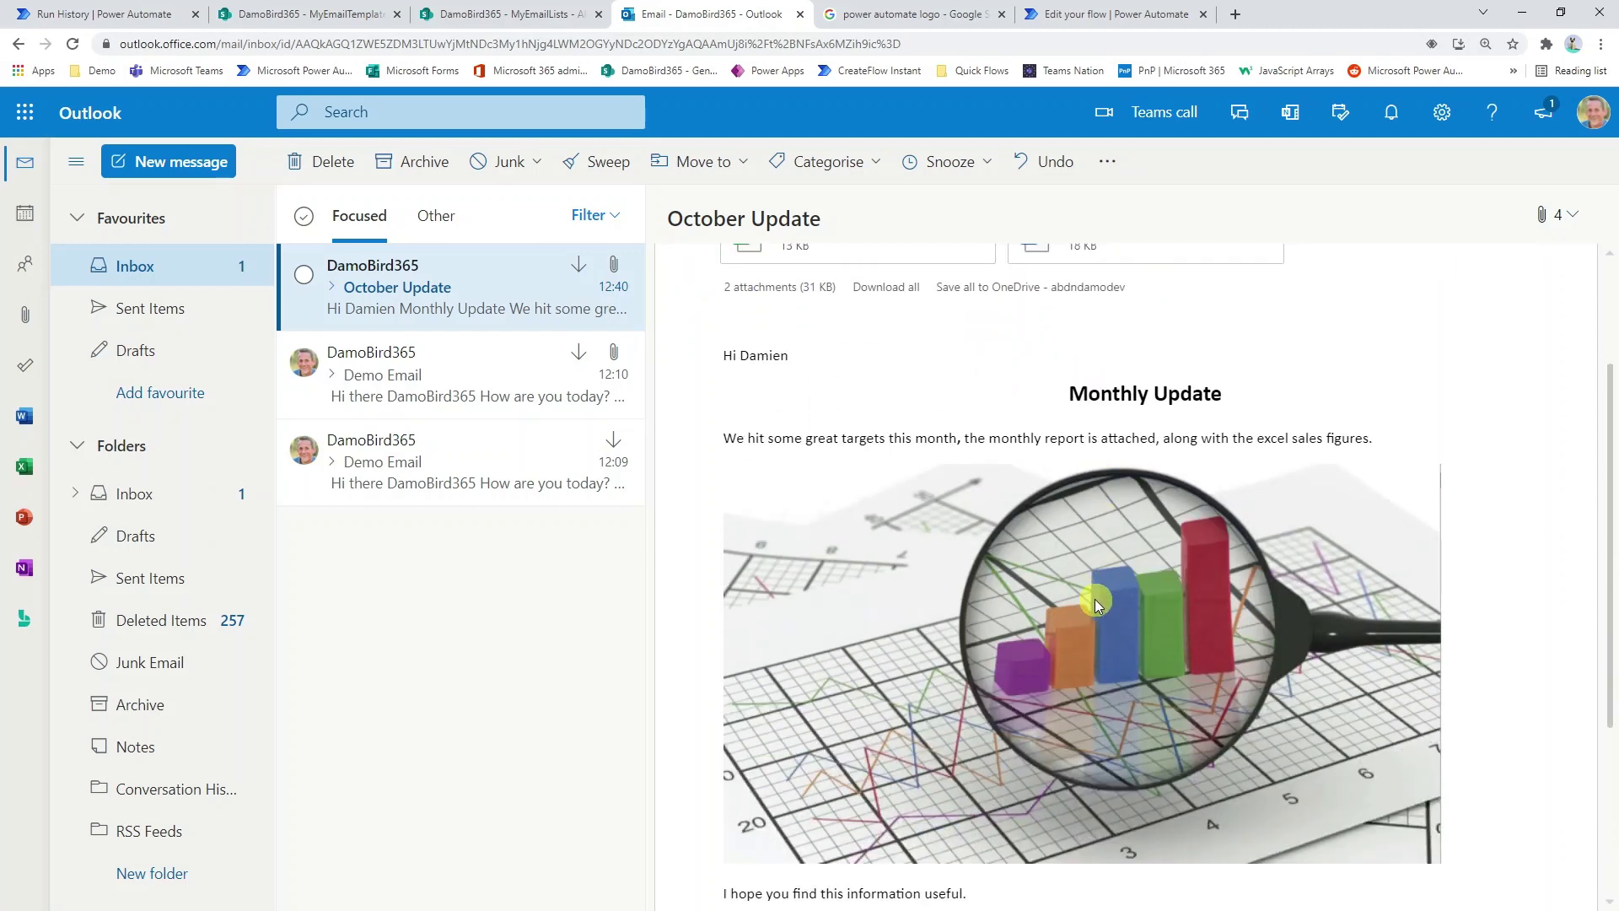
pyautogui.scroll(-3, 1095, 597)
pyautogui.scroll(5, 1092, 614)
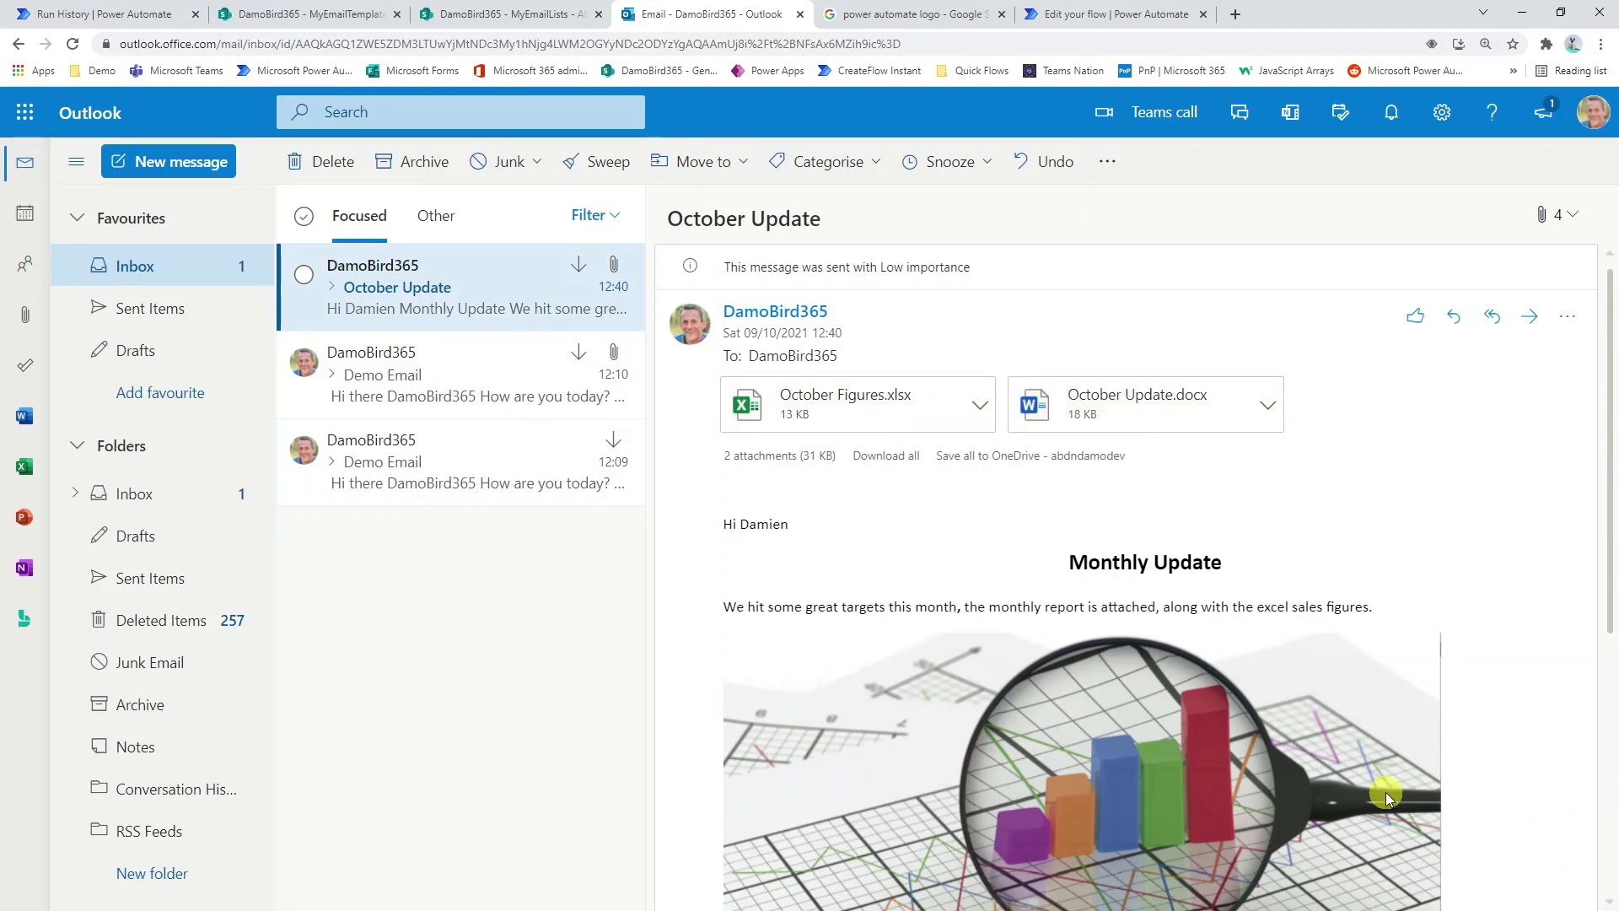
# In the second recipient's inbox, open Demo Email and check its personalised greeting
pyautogui.hotkey('alt', 'Tab')
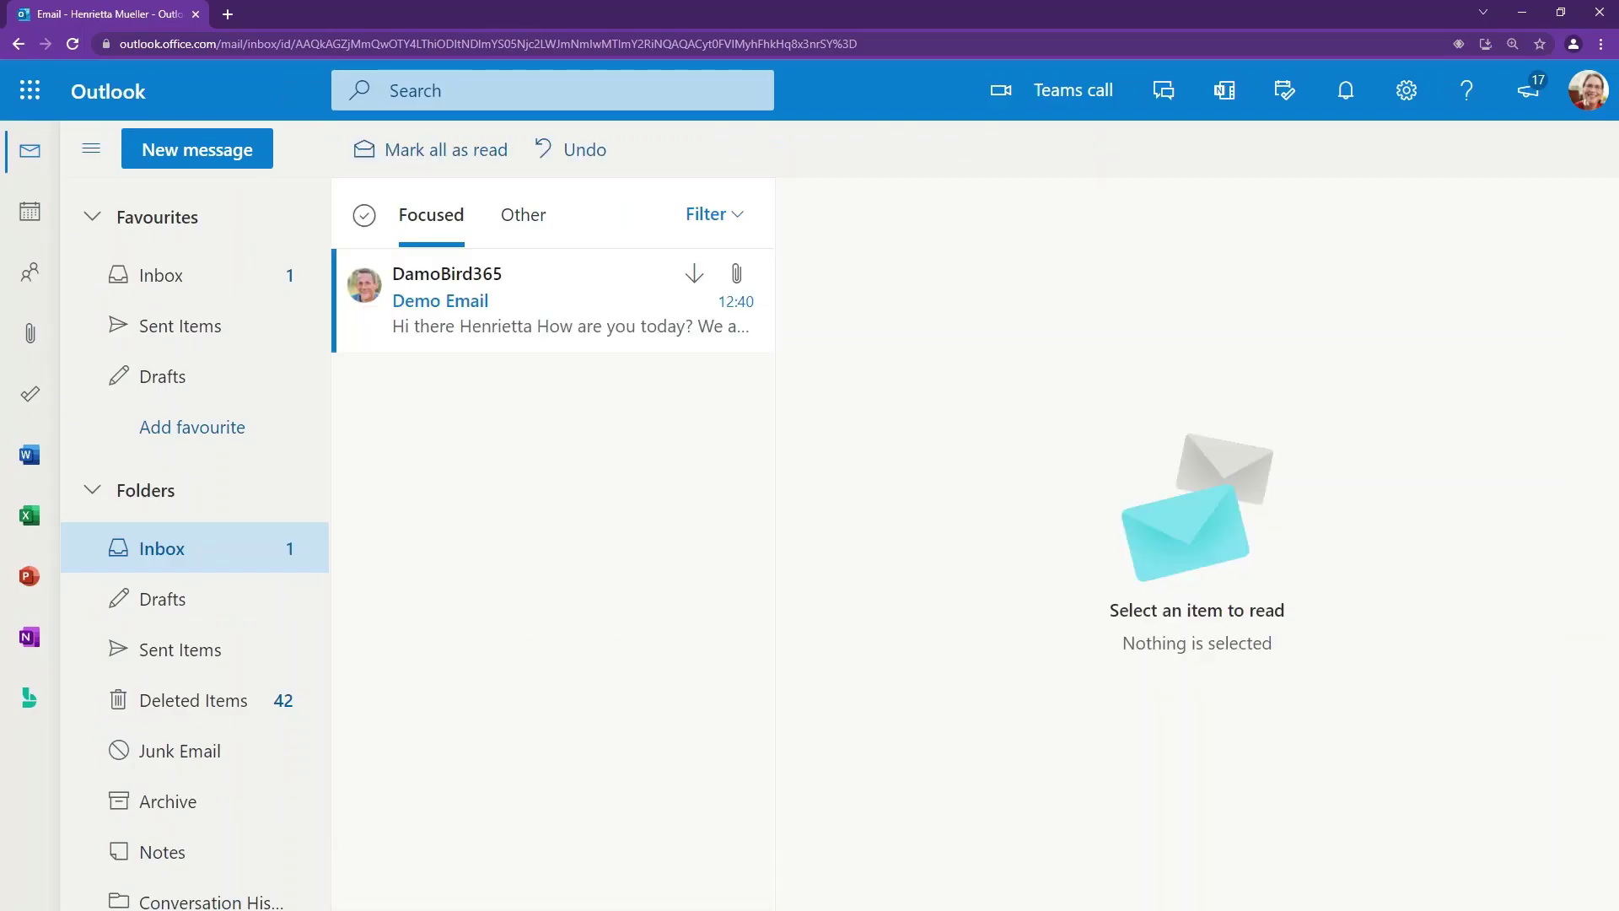
pyautogui.click(447, 317)
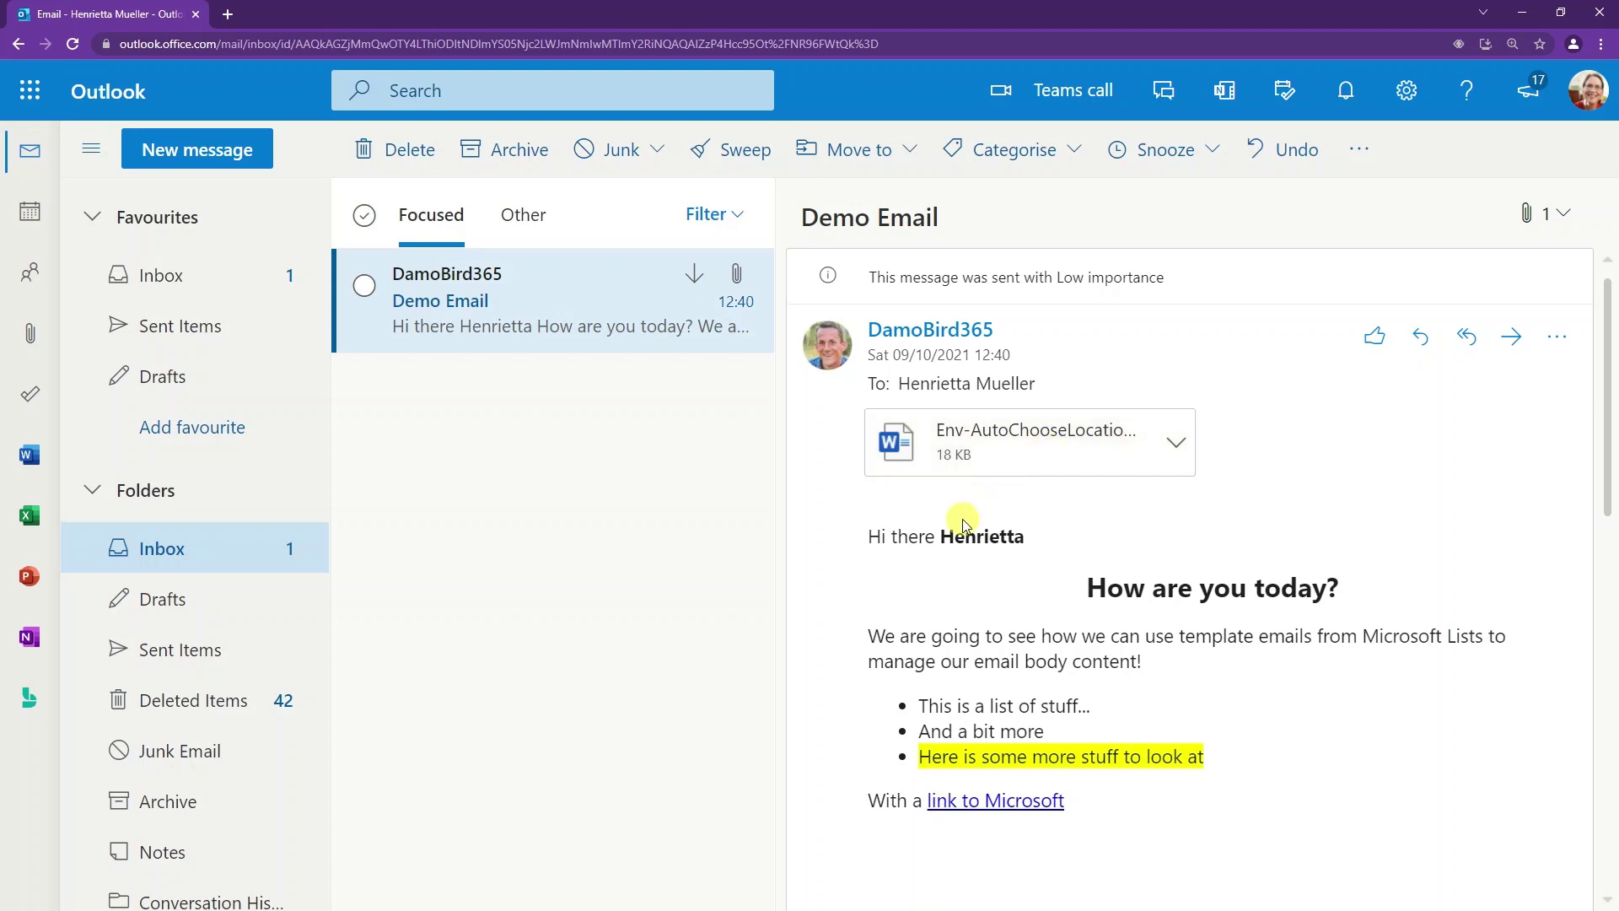
pyautogui.moveTo(938, 538); pyautogui.dragTo(1035, 544)
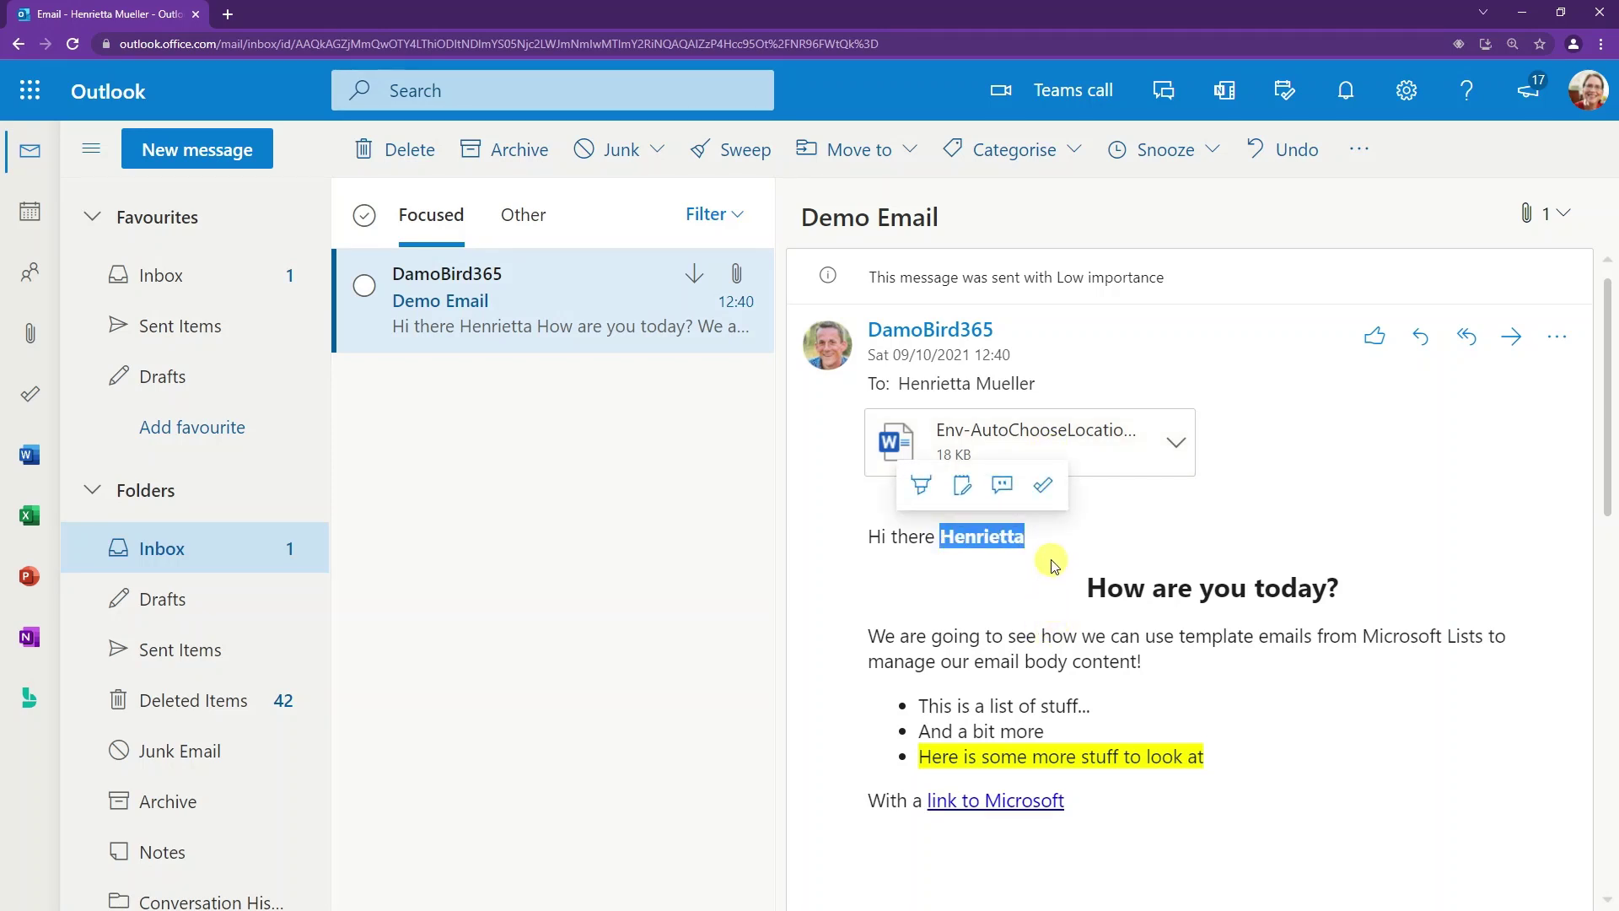
pyautogui.scroll(-8, 1167, 672)
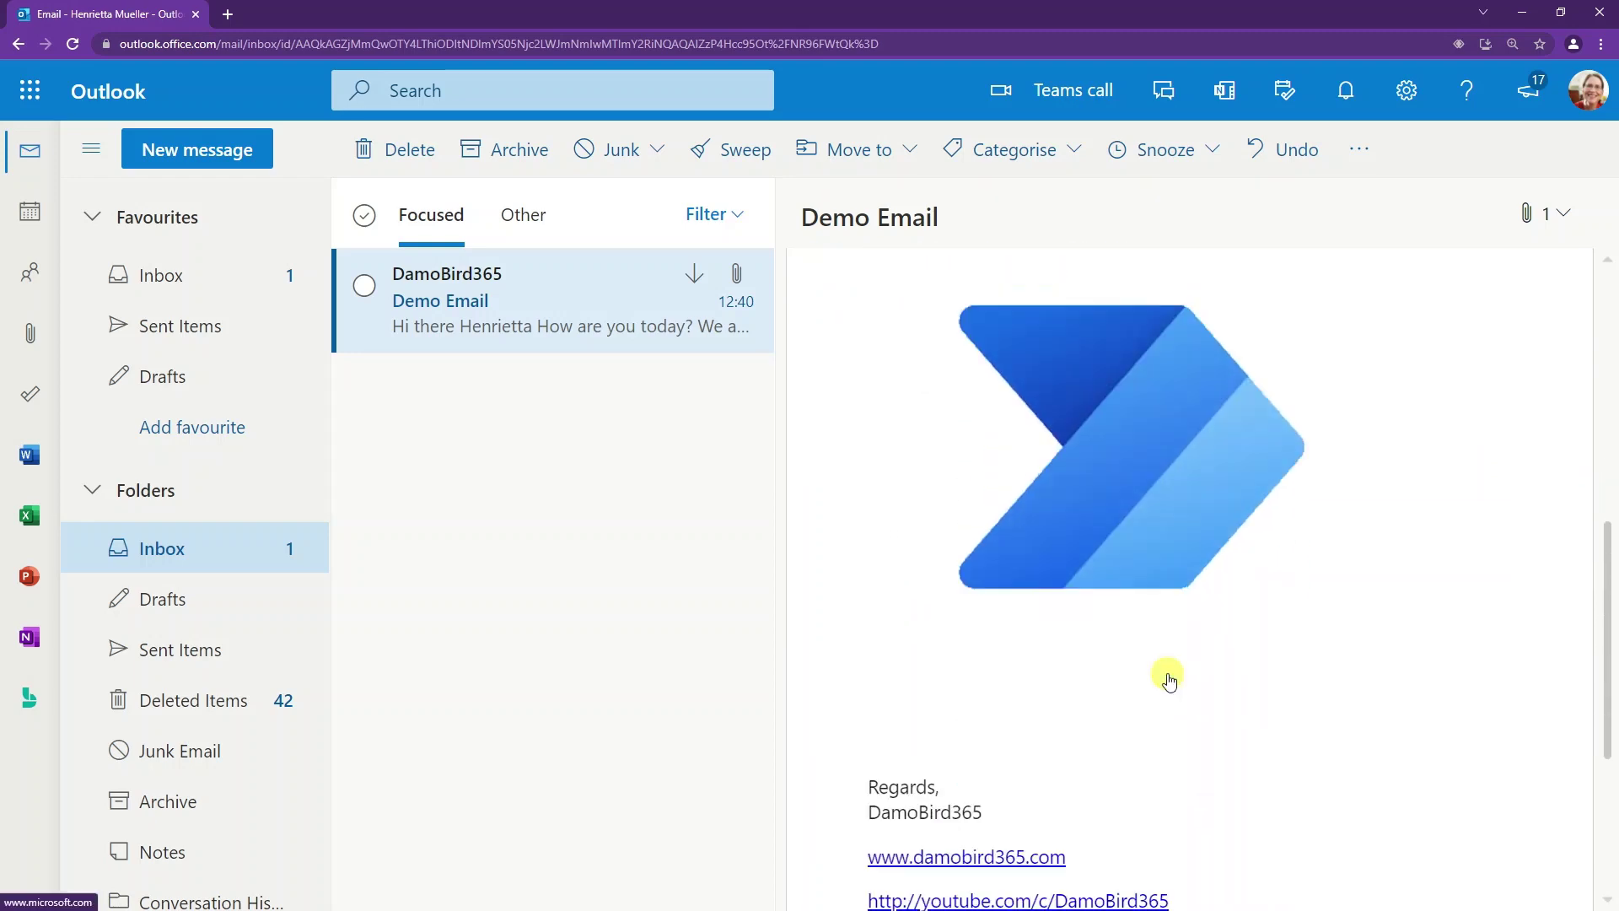
pyautogui.scroll(8, 1169, 681)
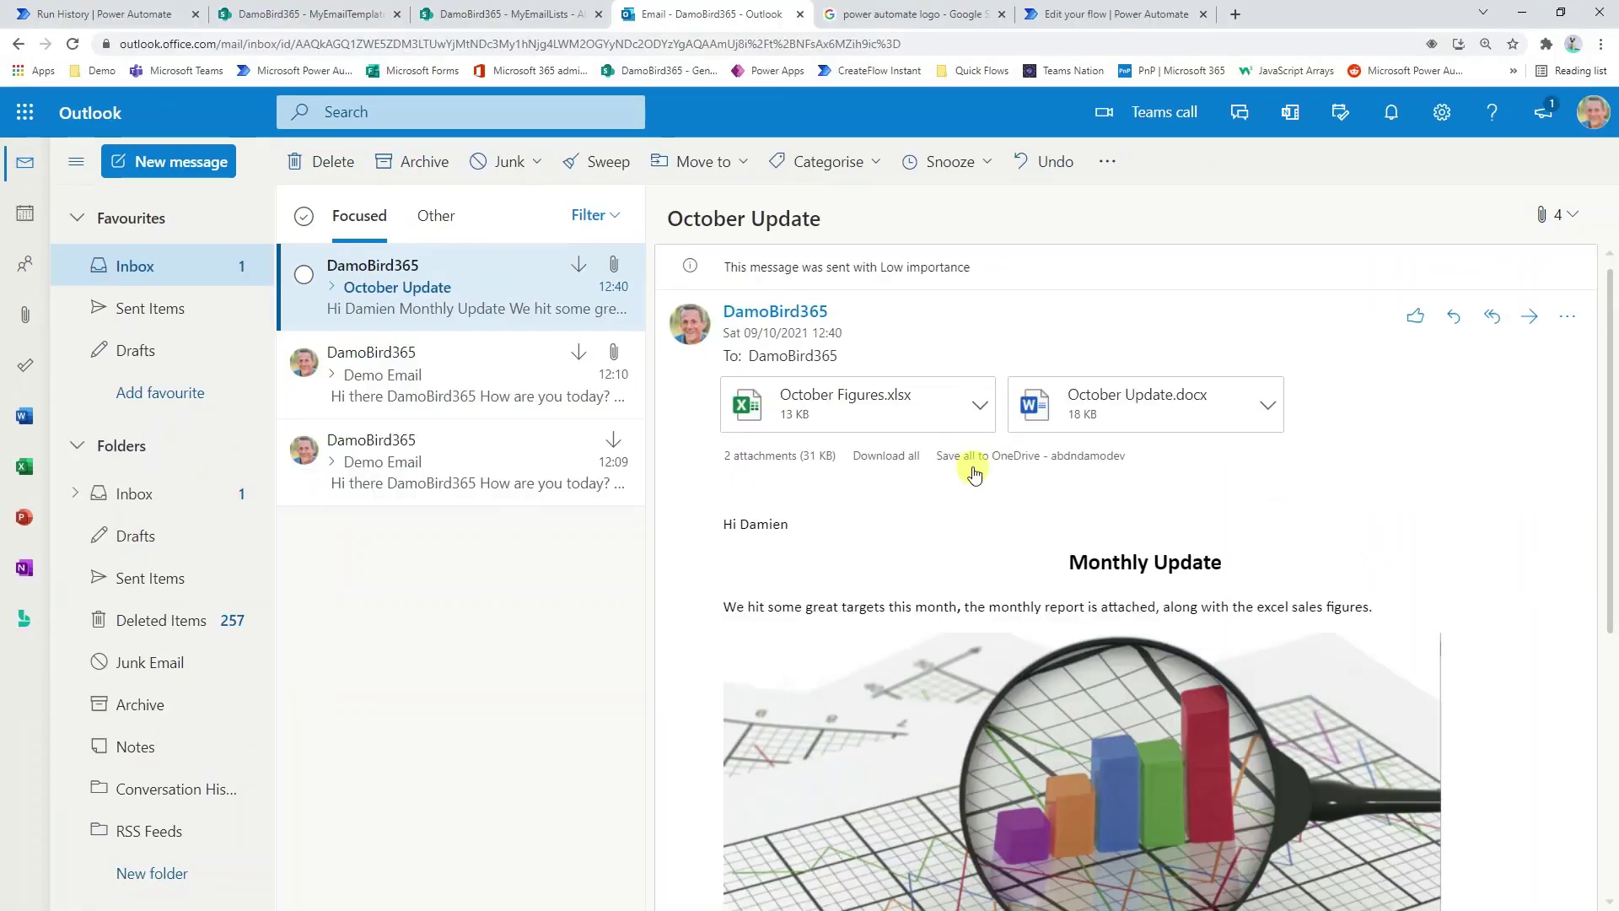
# Open the Demo Email template in MyEmailTemplates, then return to the MyEmailLists recipients
pyautogui.click(318, 14)
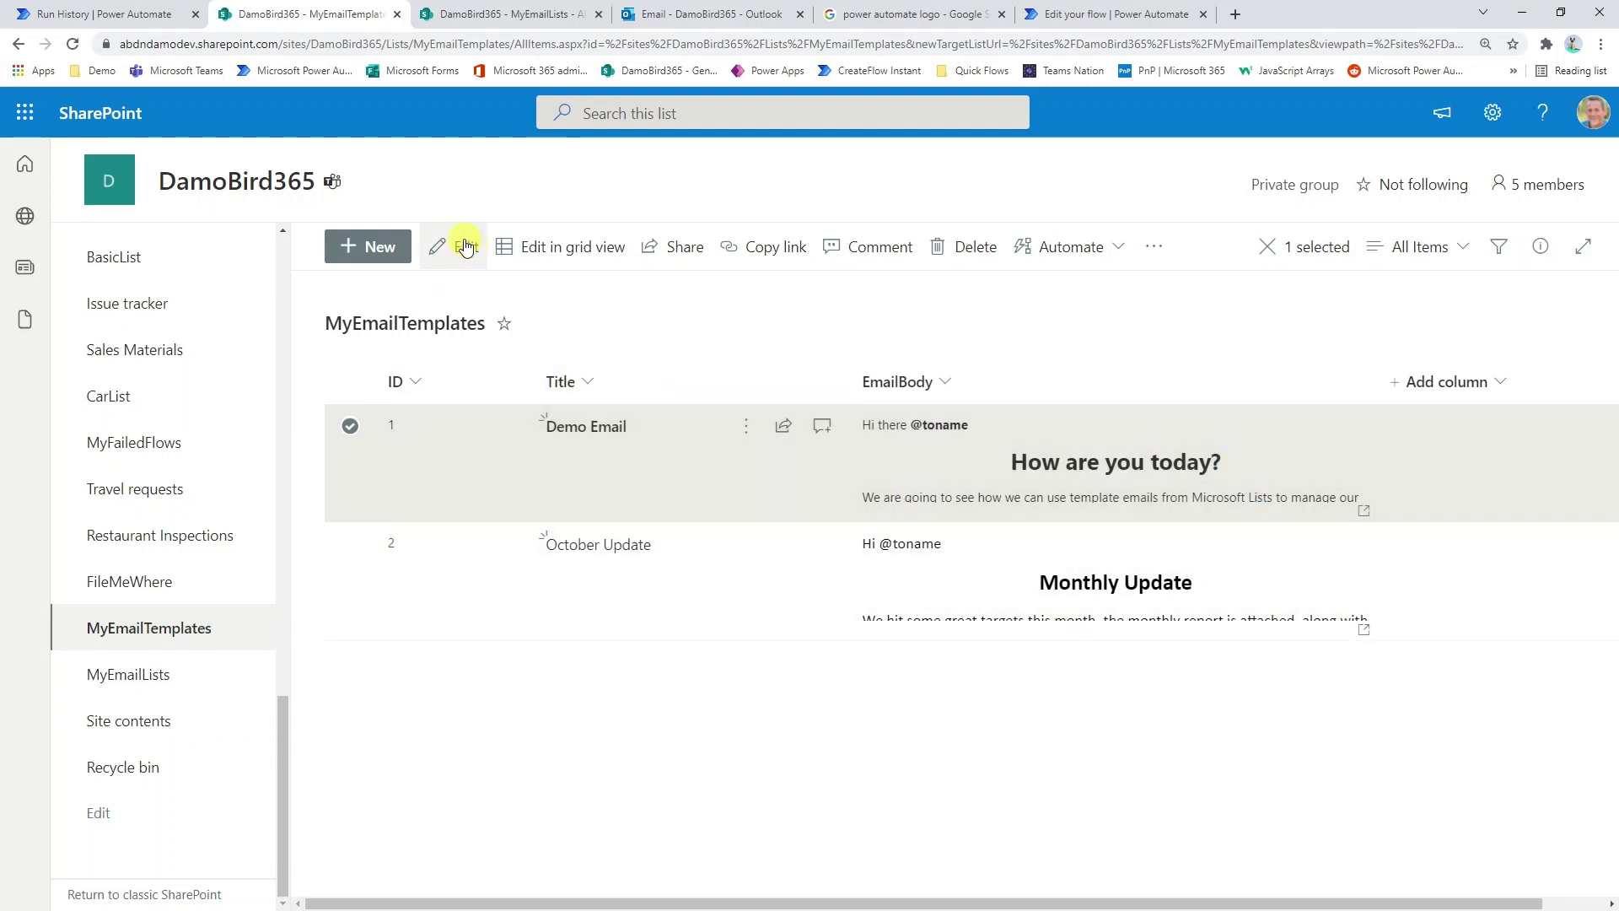
pyautogui.click(454, 248)
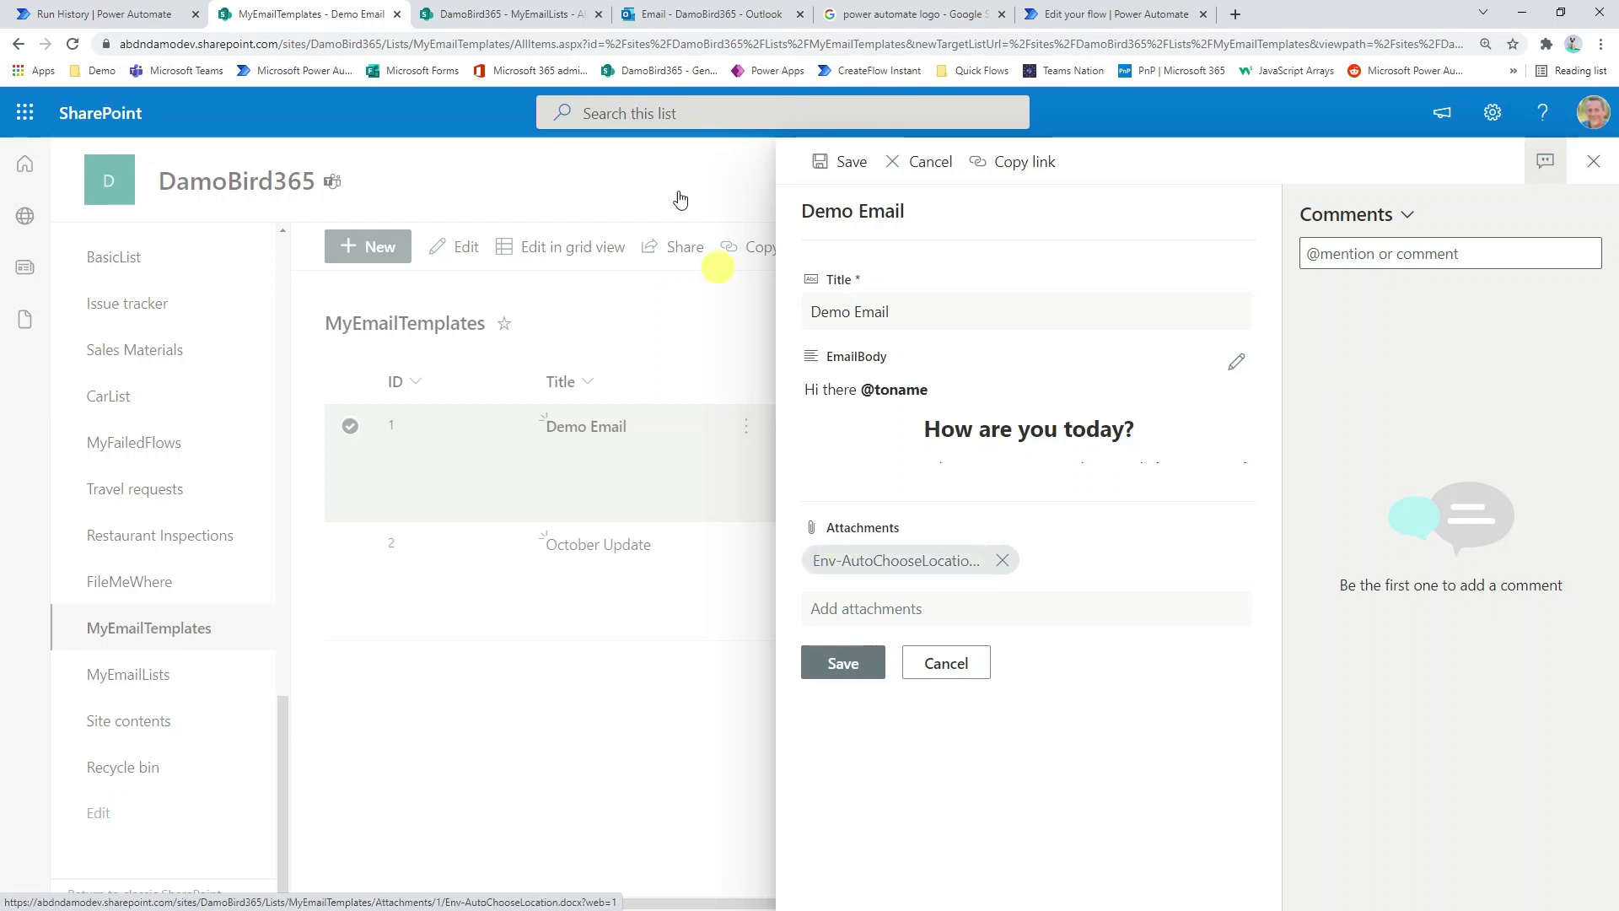
pyautogui.click(527, 13)
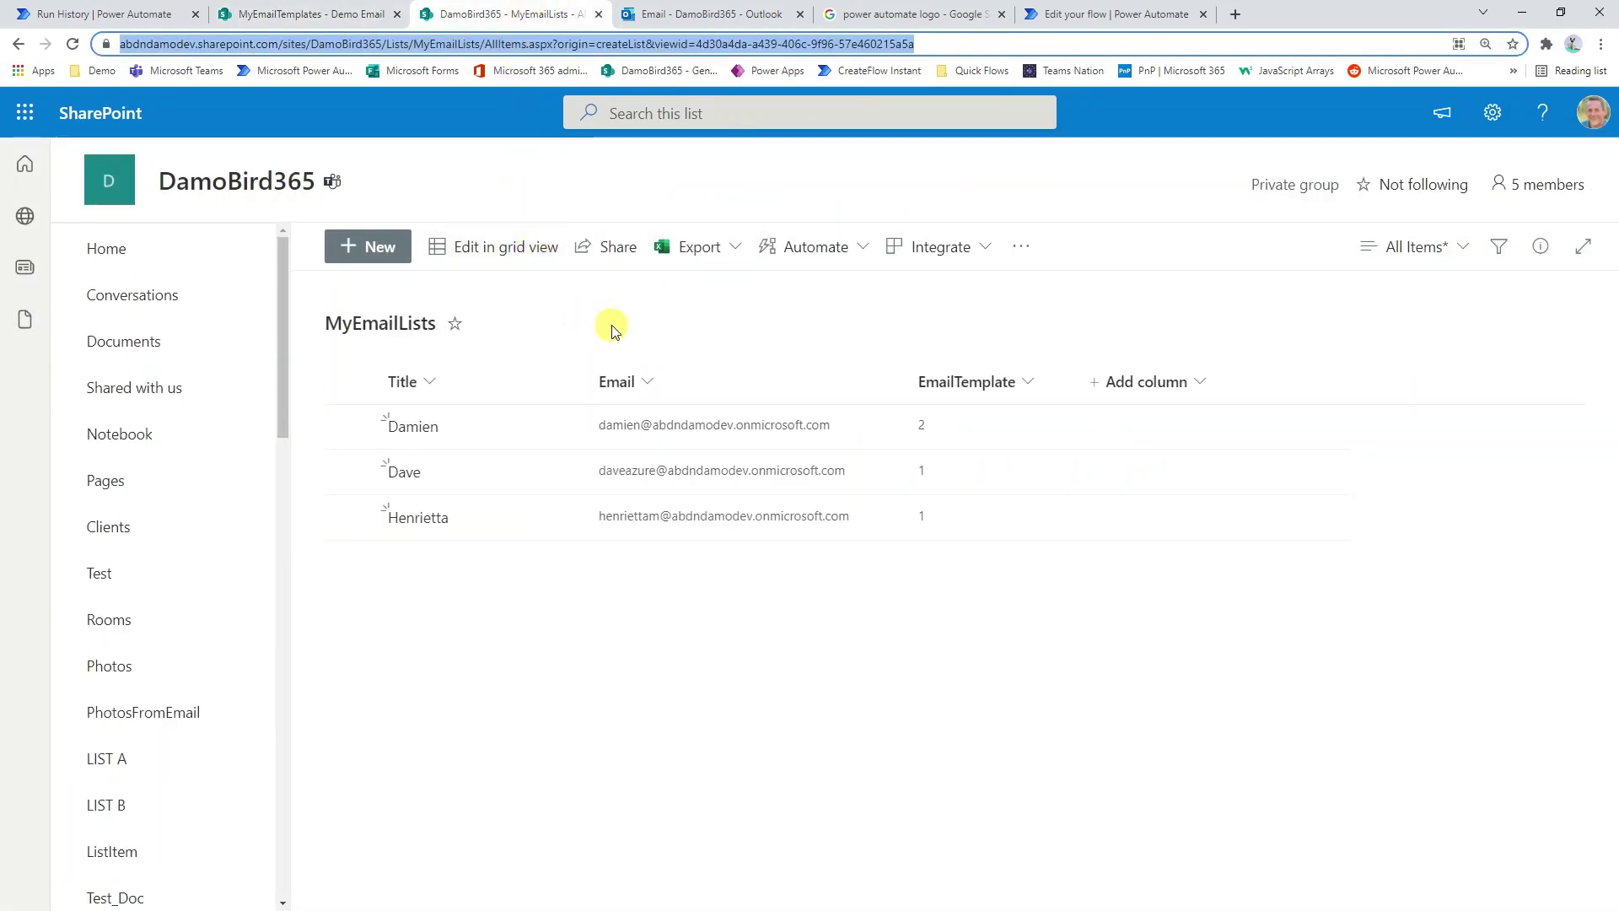